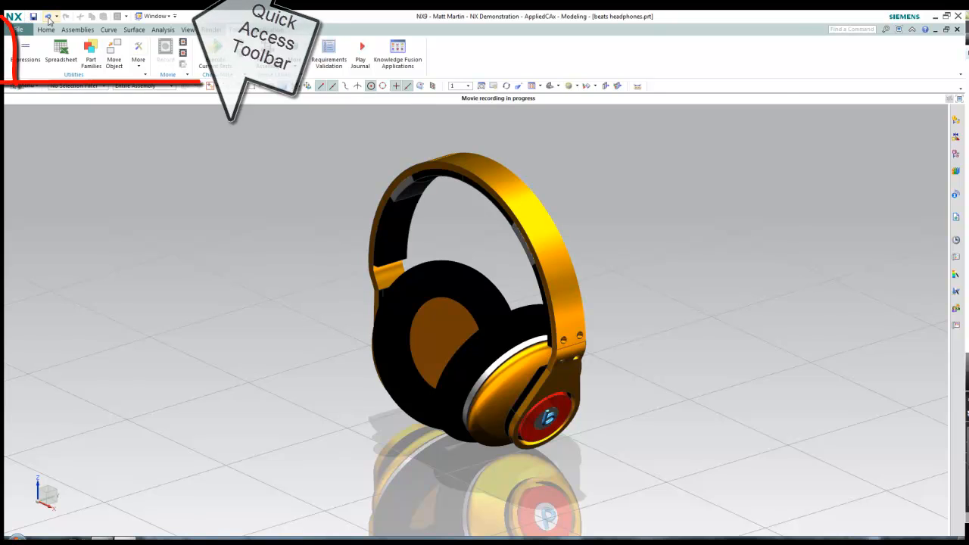
scroll(74, 50, up, 3)
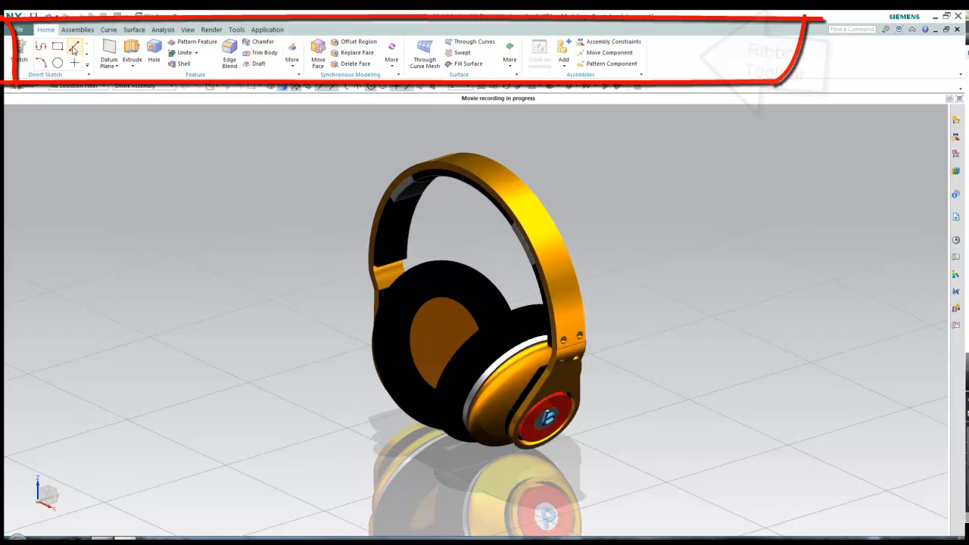
Scroll over the ribbon to cycle through its tabs before searching for 'block'
scroll(422, 61, down, 3)
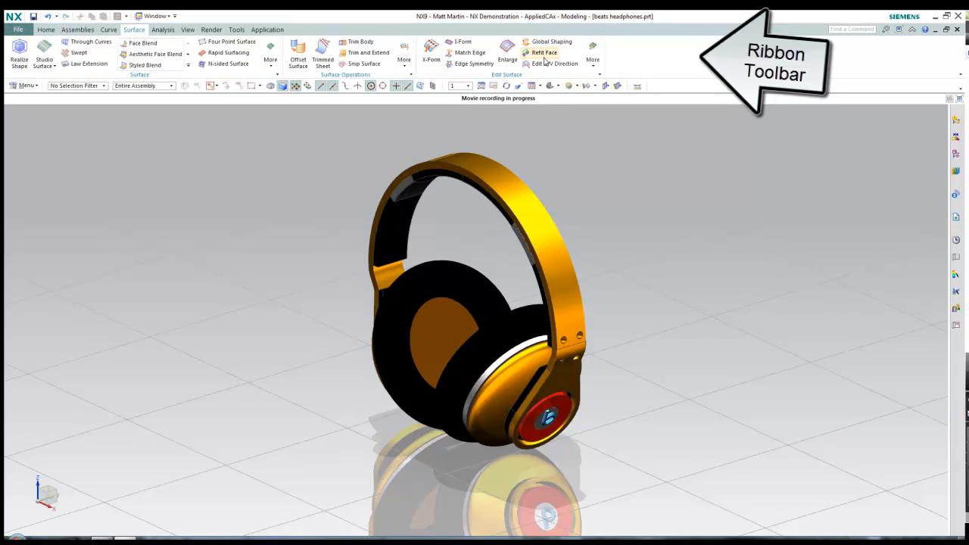
scroll(501, 60, down, 1)
scroll(569, 62, up, 2)
scroll(568, 62, up, 2)
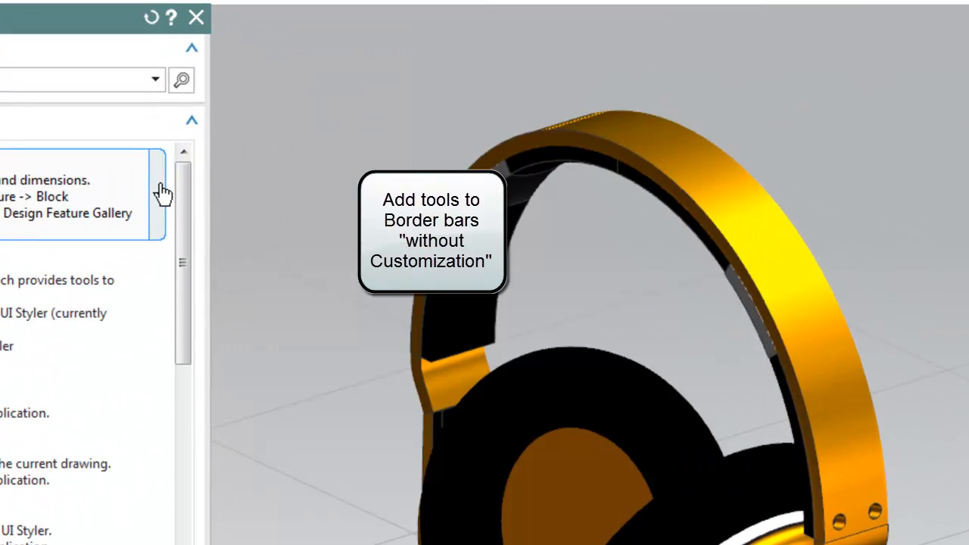
Add Block to the left, right and bottom border bars, then close Command Finder
right_click(256, 190)
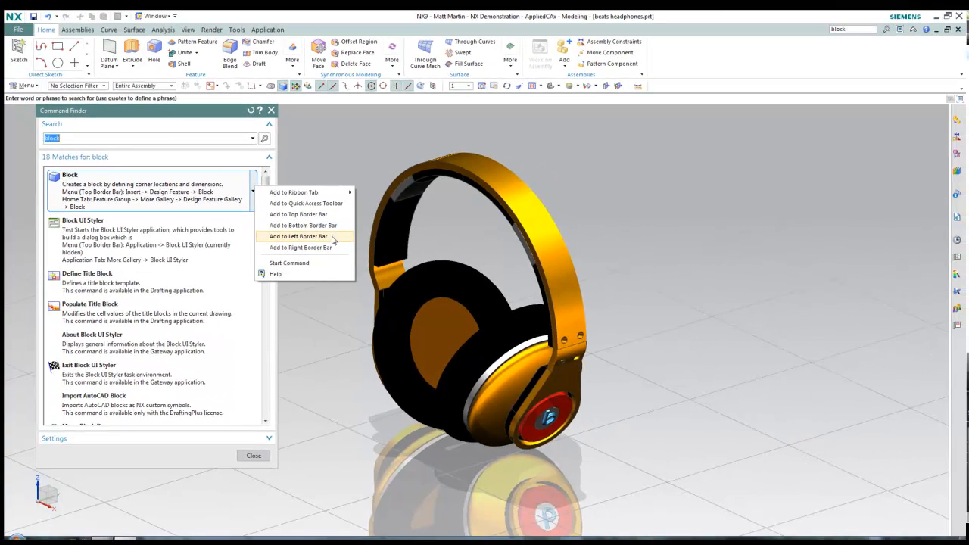
click(330, 270)
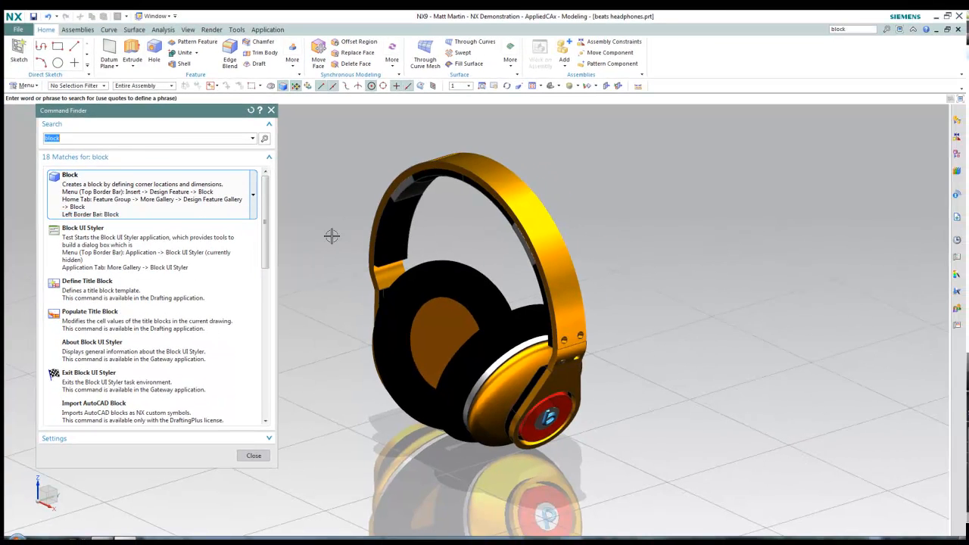
click(254, 196)
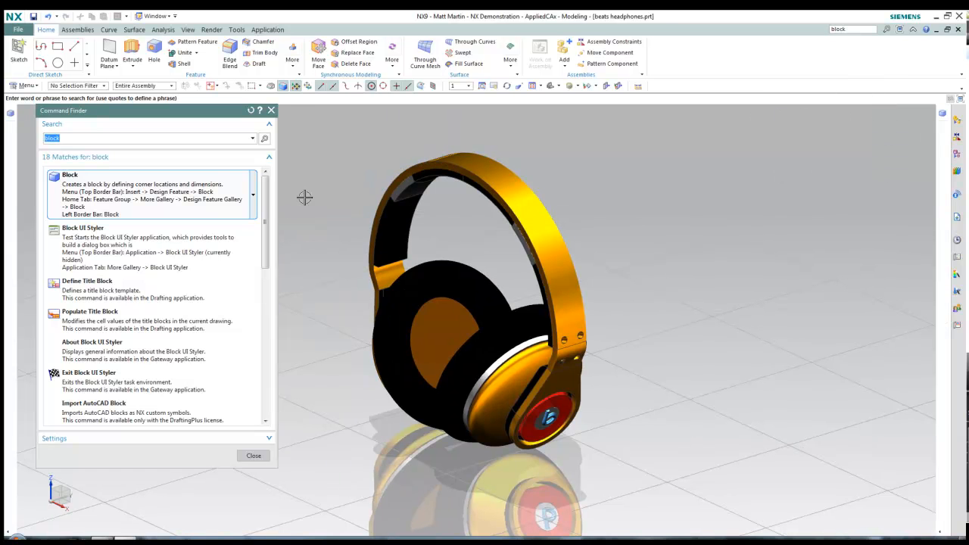
click(254, 196)
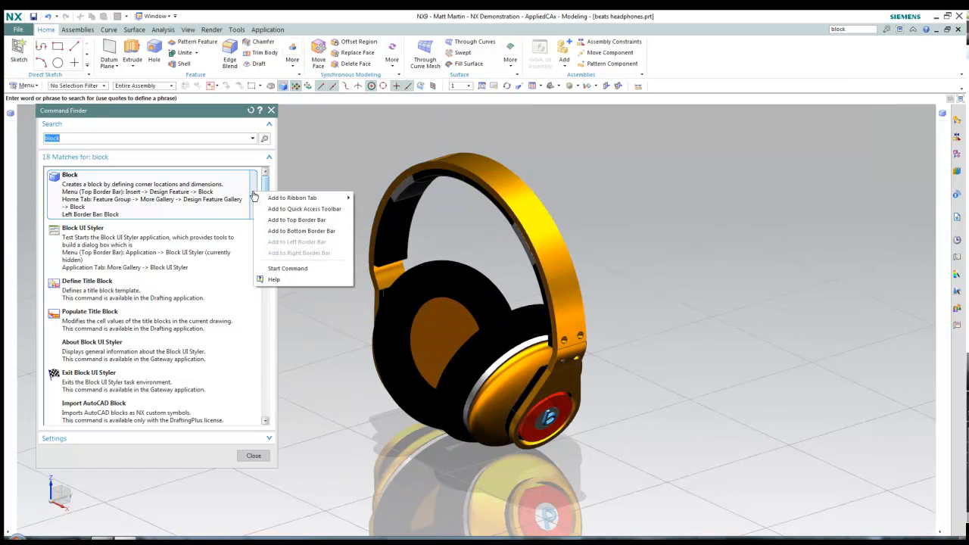
click(269, 231)
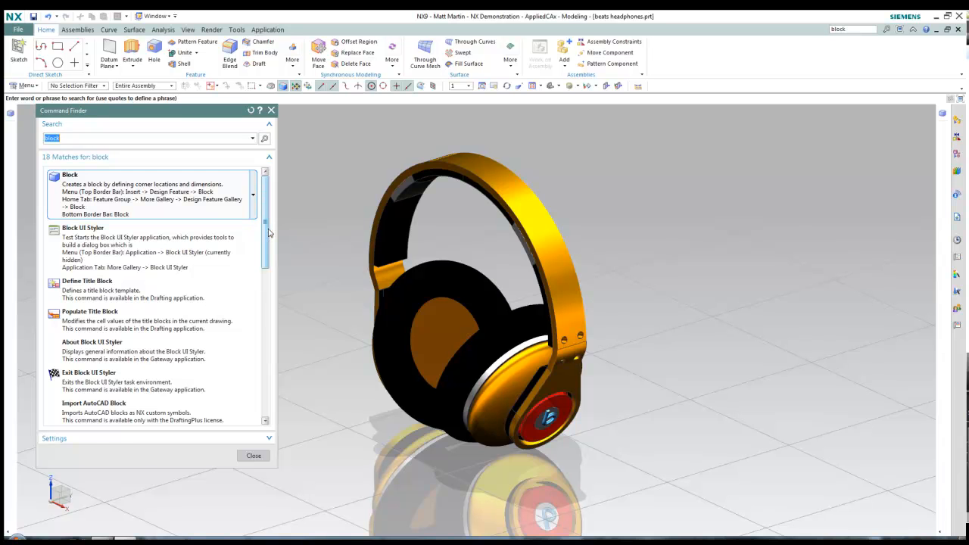
click(254, 456)
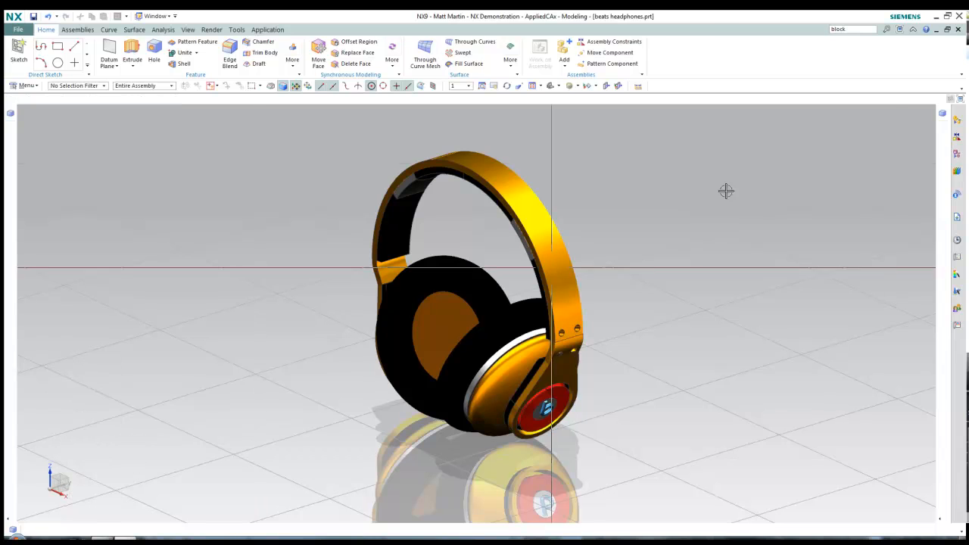
click(947, 17)
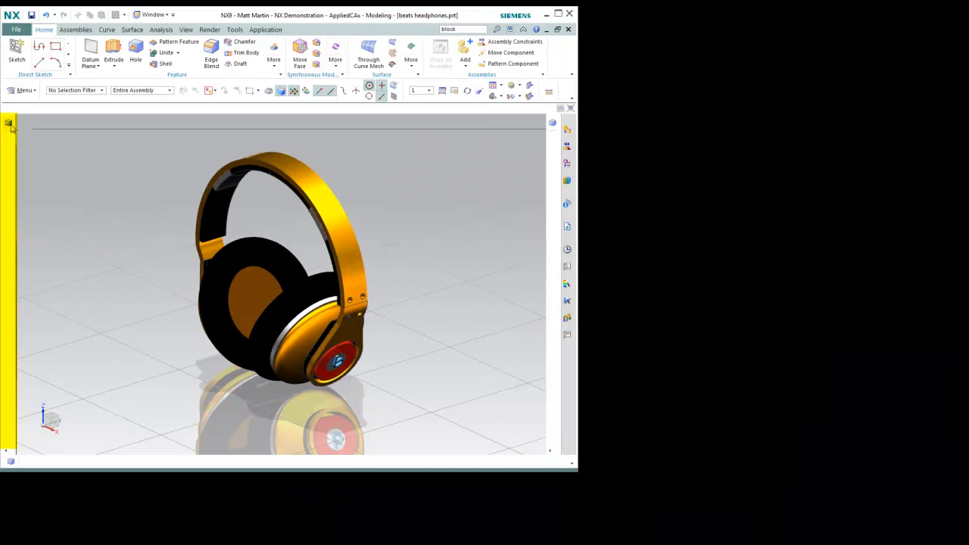
drag(9, 125, 13, 459)
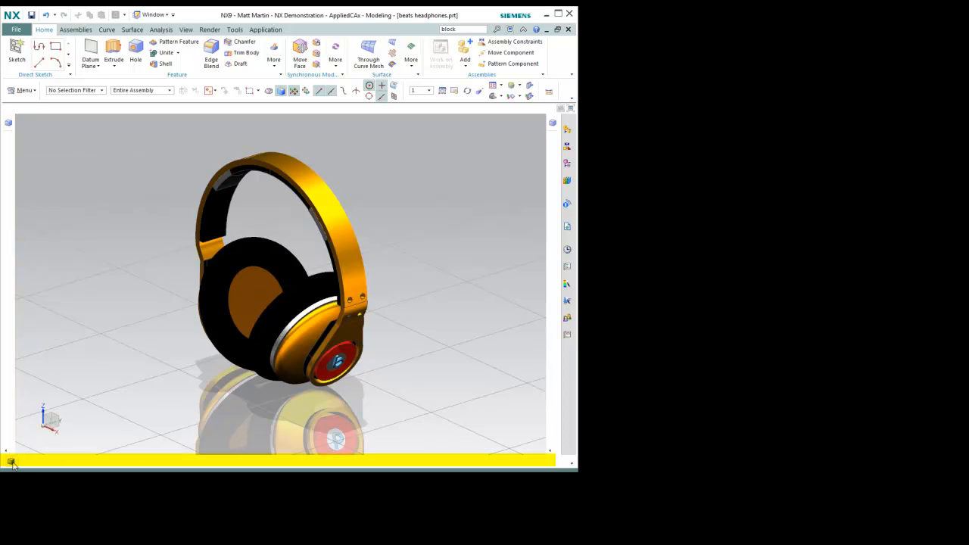
drag(345, 297, 552, 132)
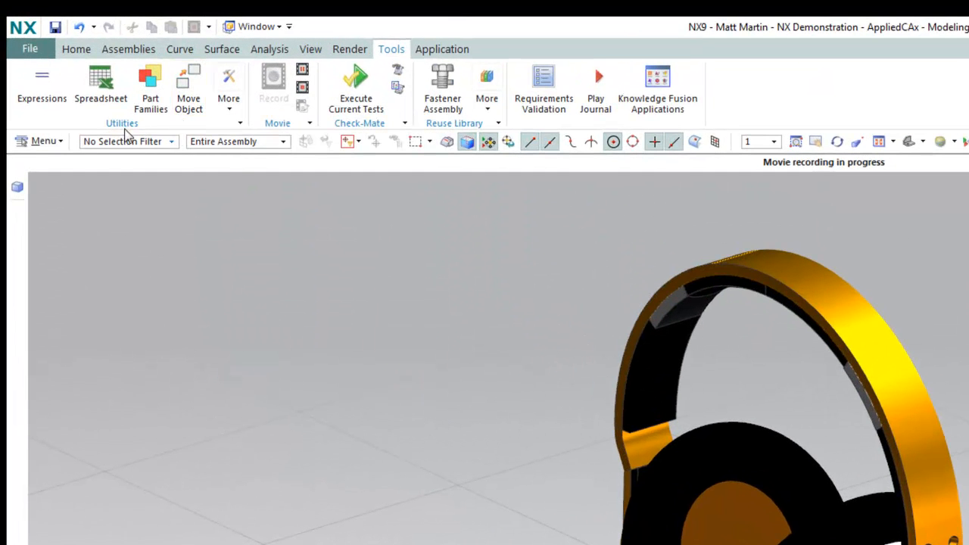
click(59, 143)
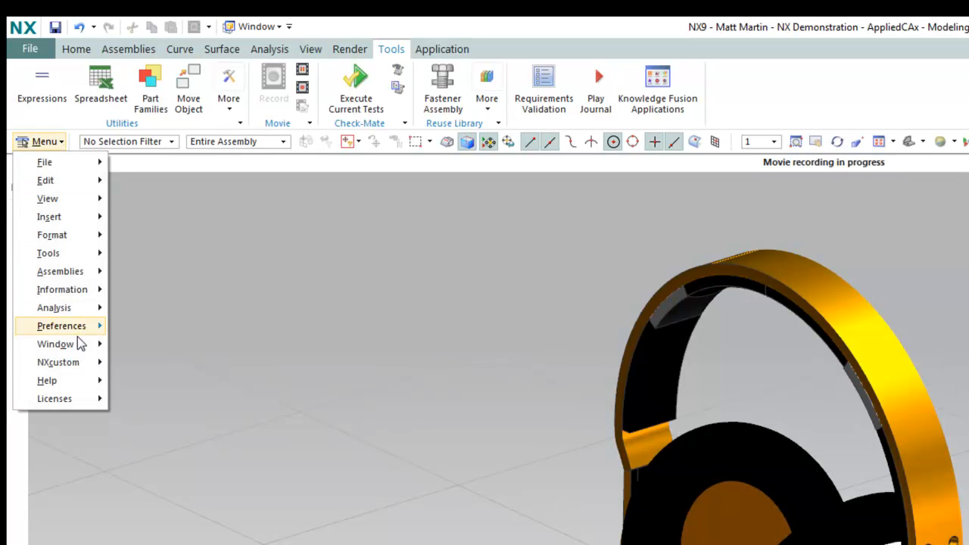
click(173, 142)
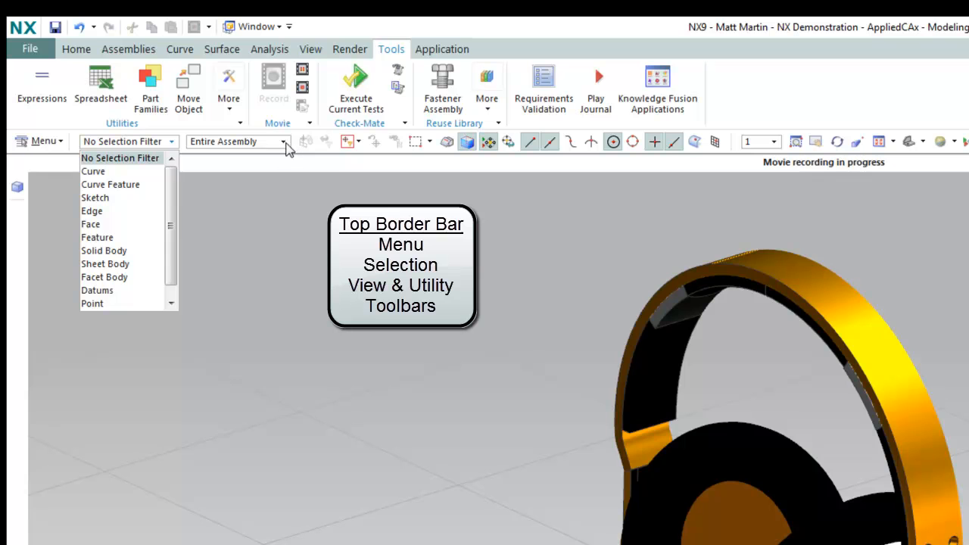
click(284, 143)
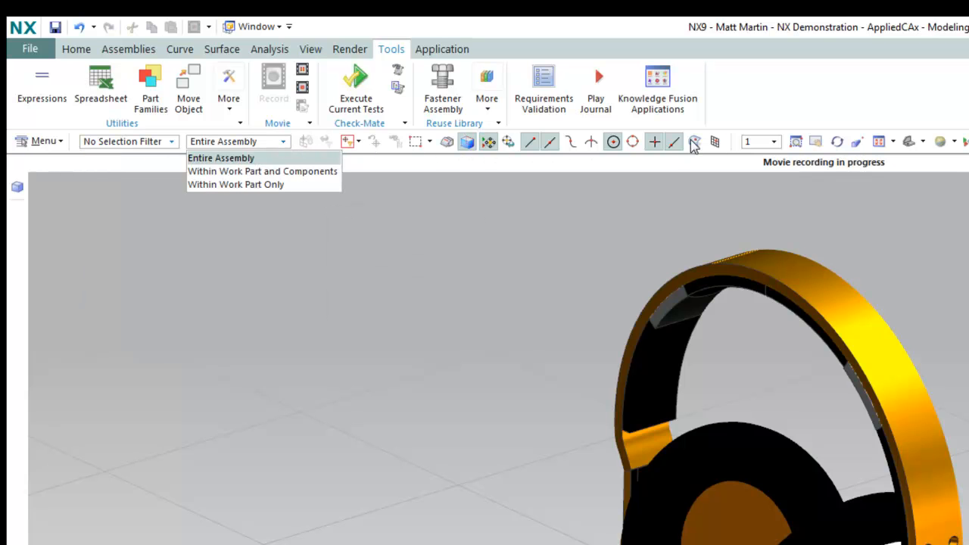
click(774, 144)
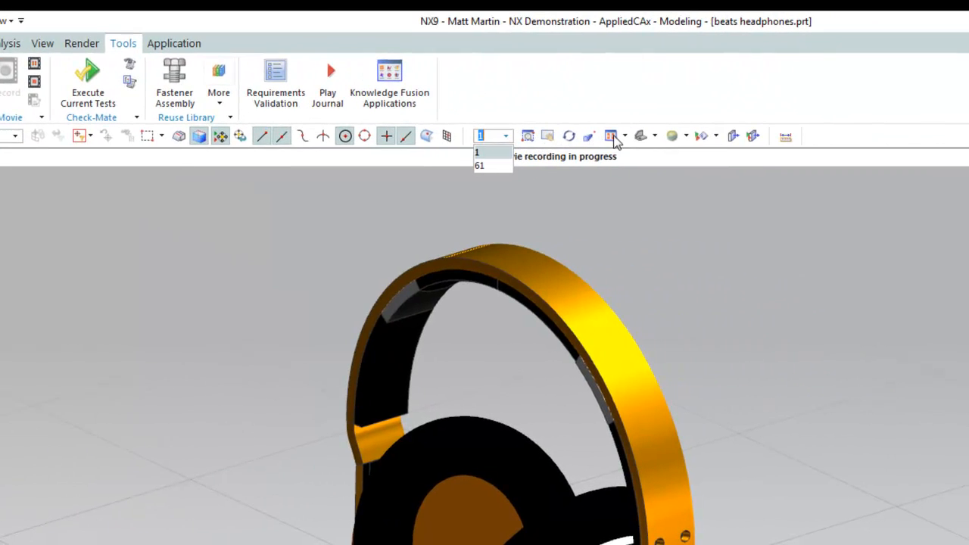
click(623, 137)
click(641, 142)
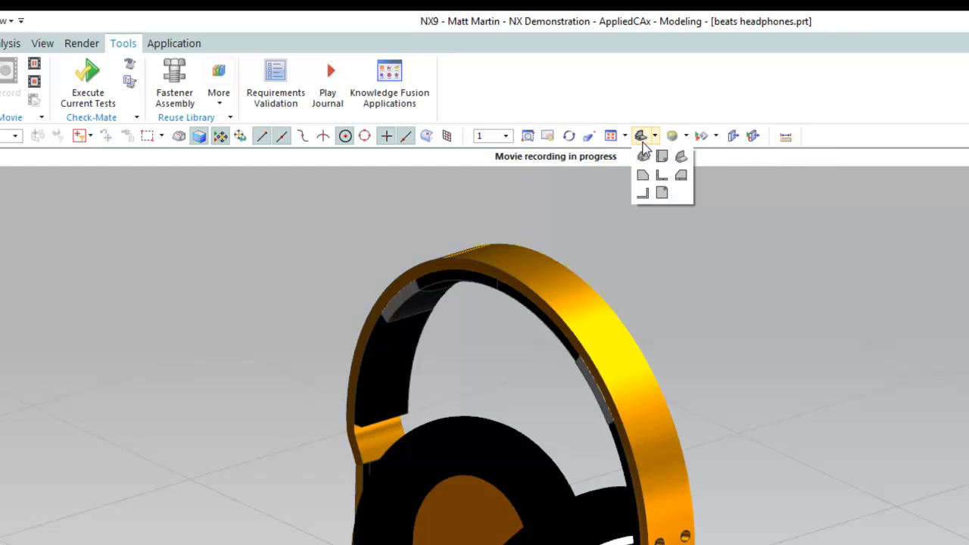
click(685, 135)
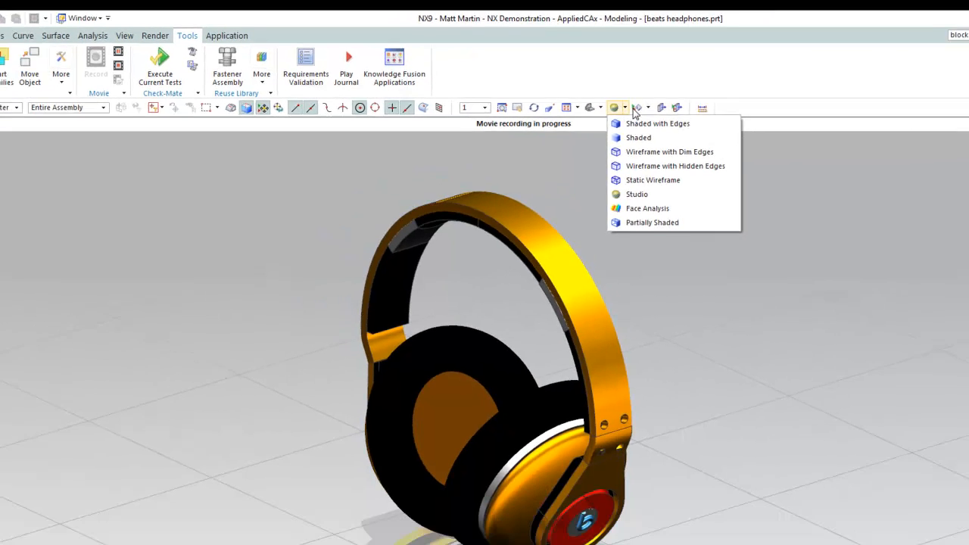
click(716, 137)
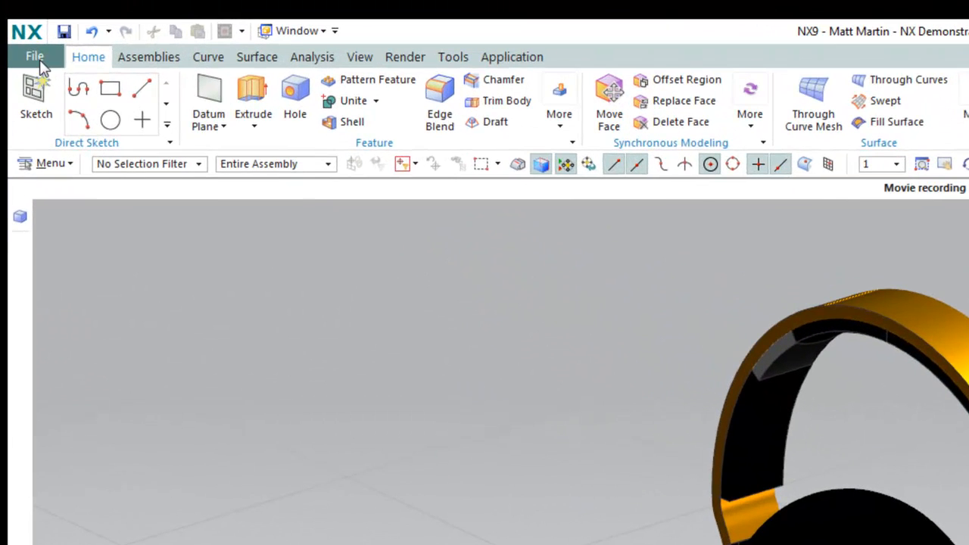
Collect the IR/PR support logs, acknowledge the save location, and close the log panel
click(20, 32)
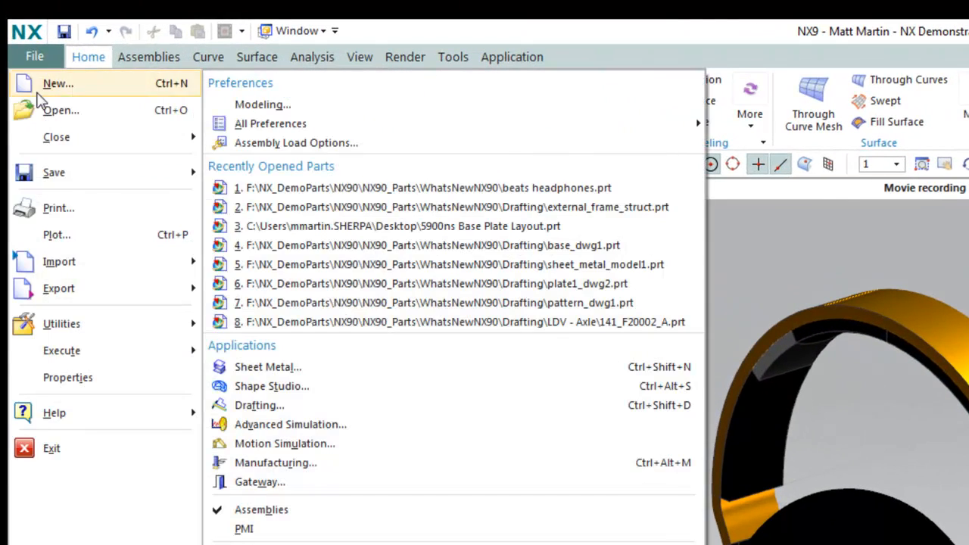
mouse_move(96, 416)
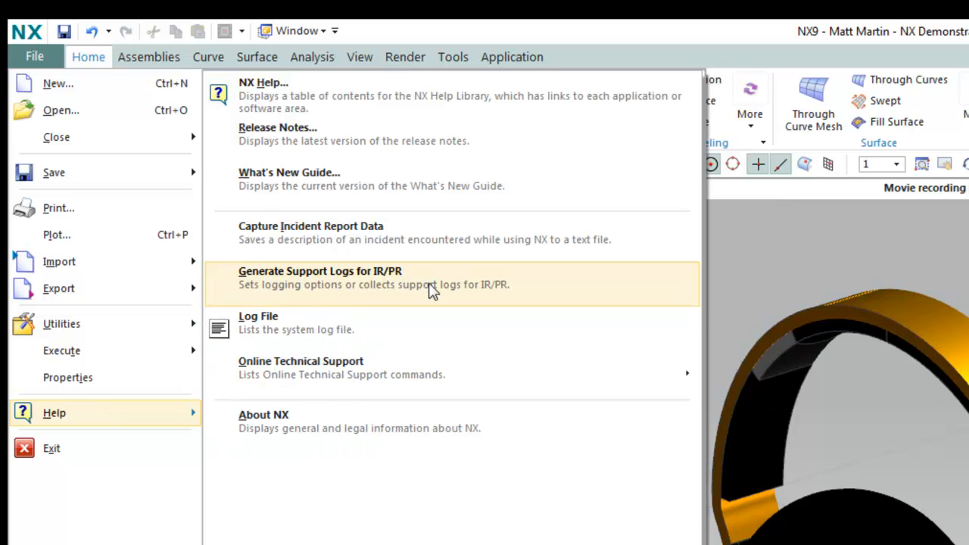
click(430, 289)
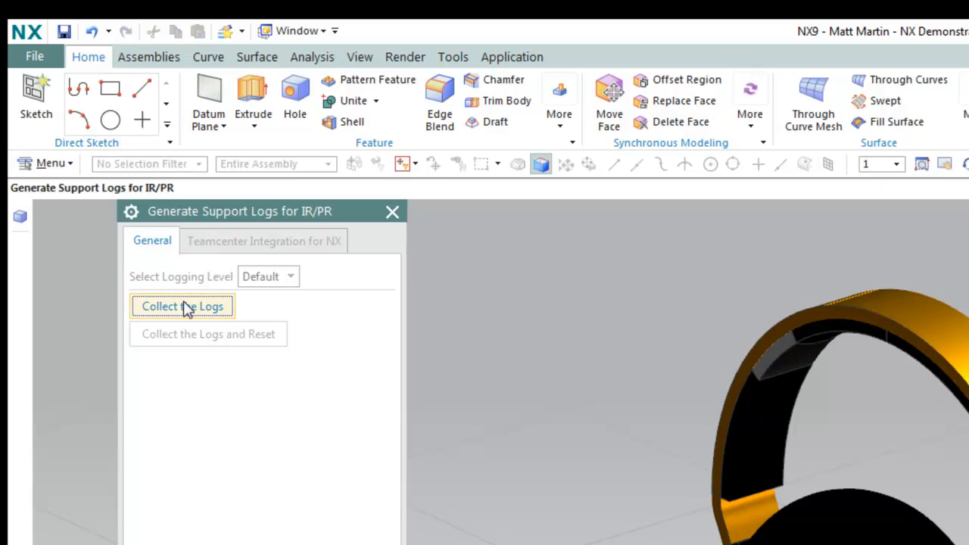
click(187, 308)
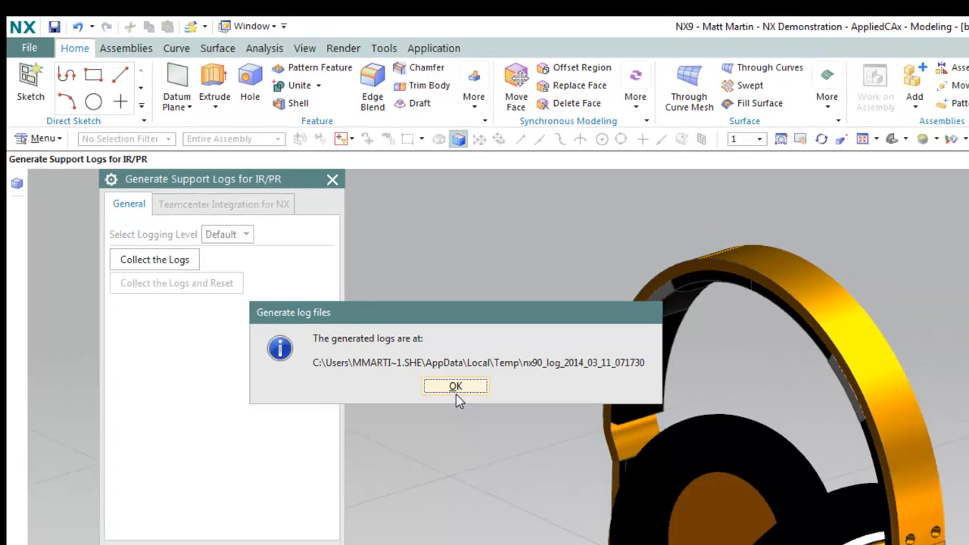
click(538, 455)
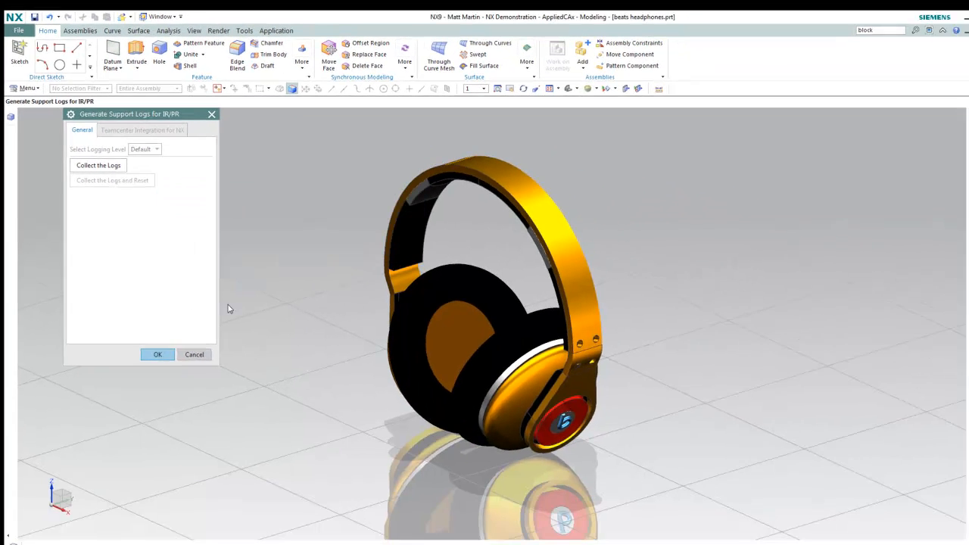
click(190, 342)
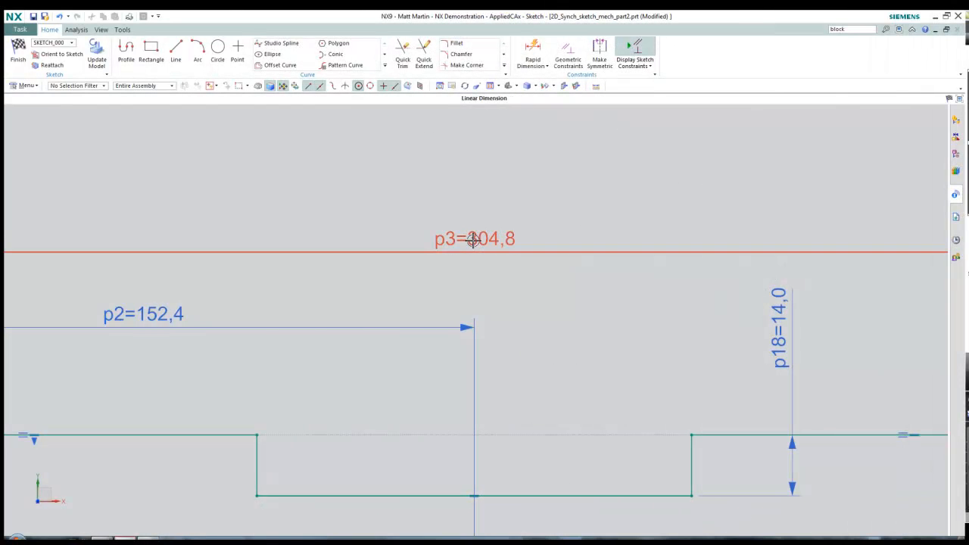
Give dimension p3 (304,8) a ±.05 tolerance using the in-scene dimension dialog
double_click(473, 243)
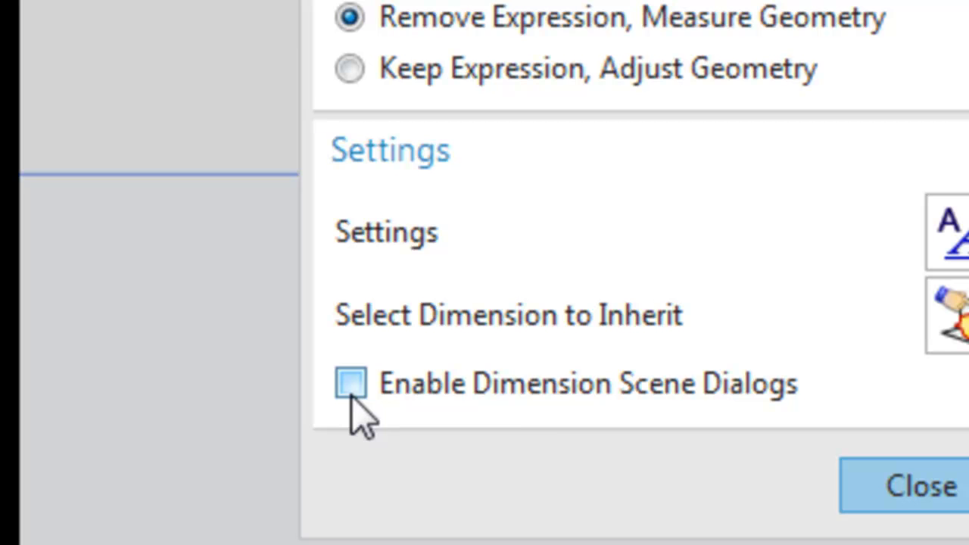
click(350, 384)
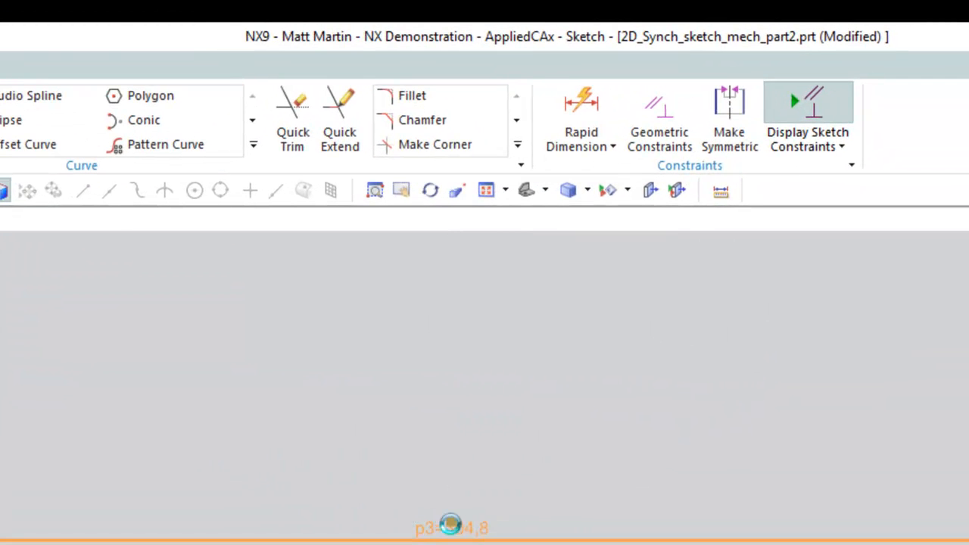
drag(225, 350, 545, 423)
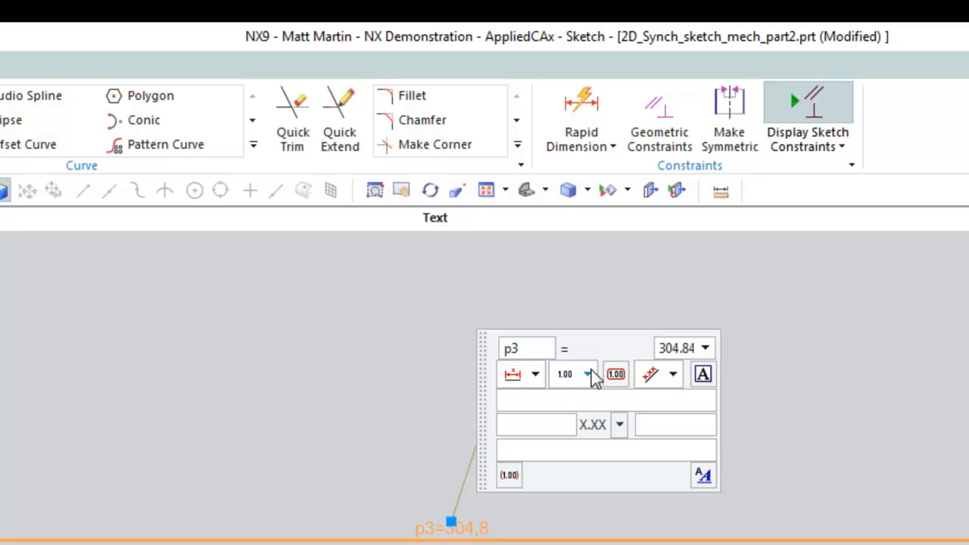
click(588, 374)
click(579, 421)
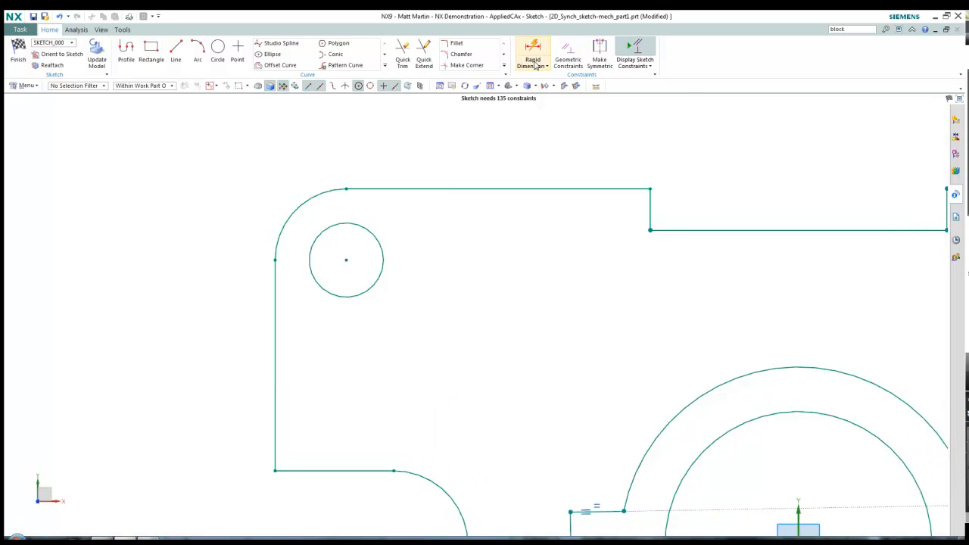
Dimension the two outer vertical lines 126,4 apart with Rapid Dimension
click(534, 64)
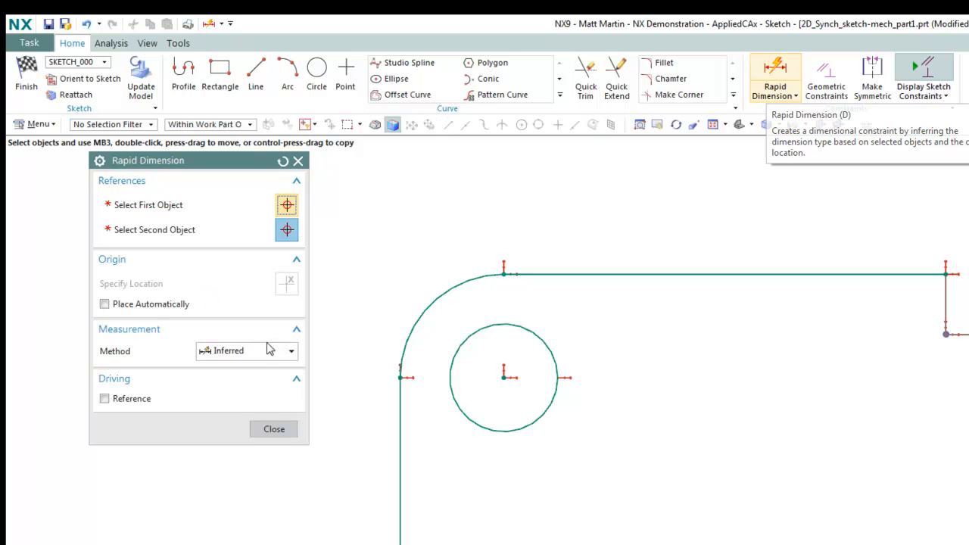
click(402, 409)
click(946, 287)
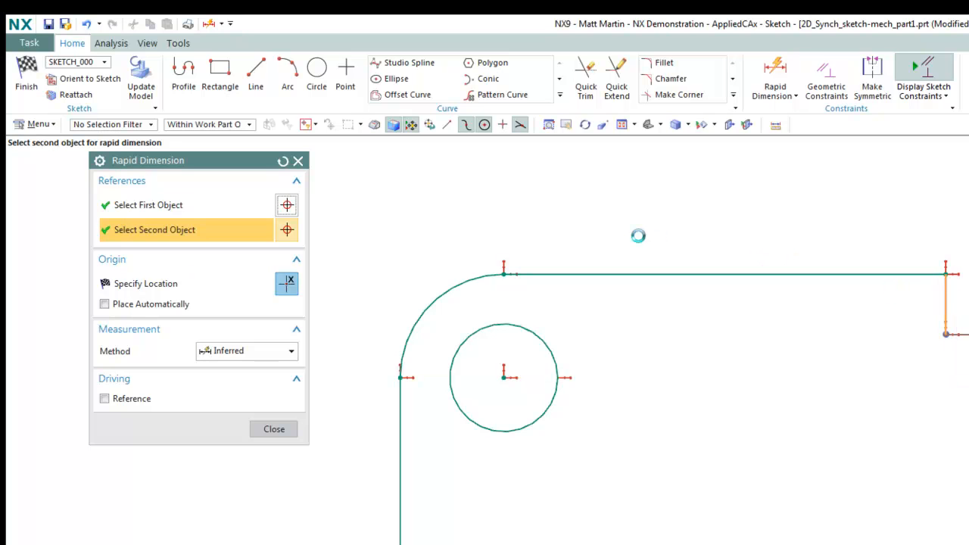
click(642, 212)
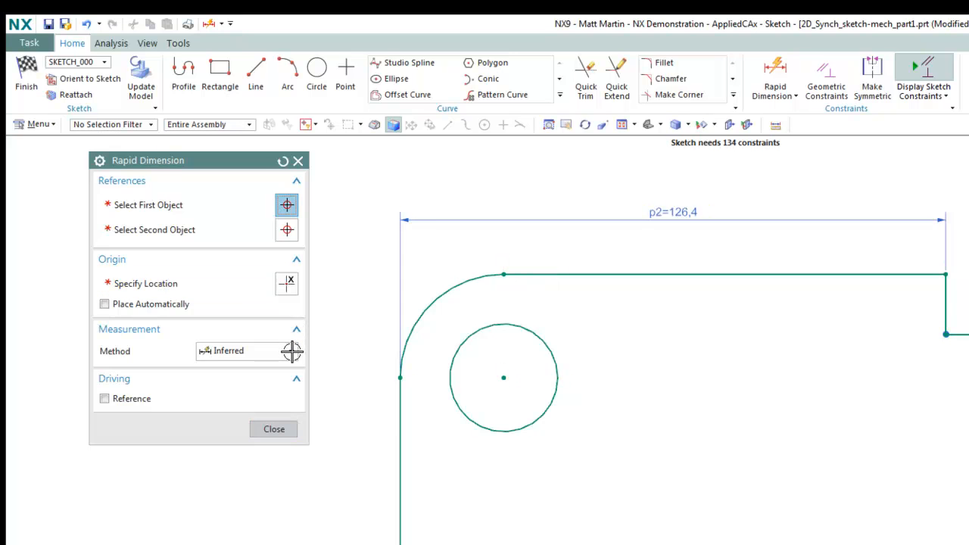
Add a diametral 25,0 dimension to the circle
click(292, 353)
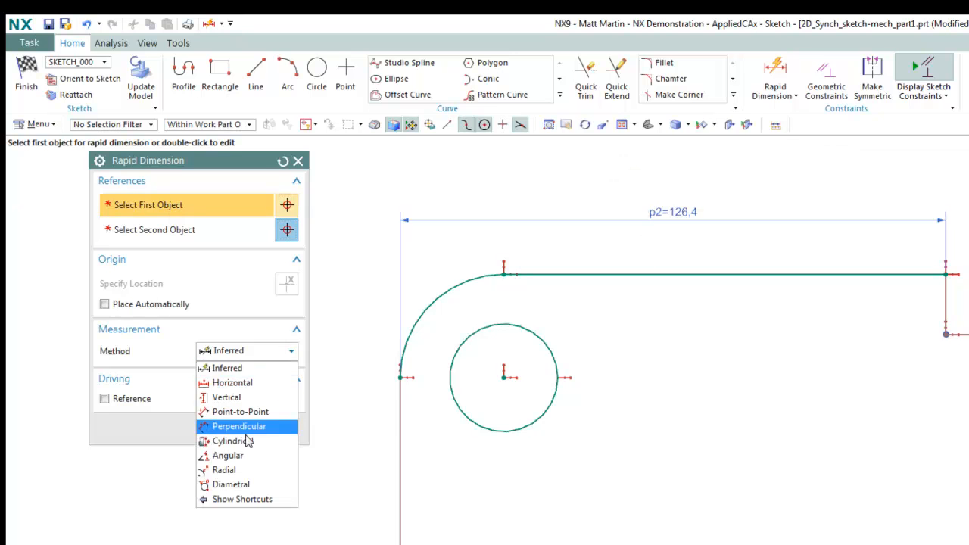
click(231, 484)
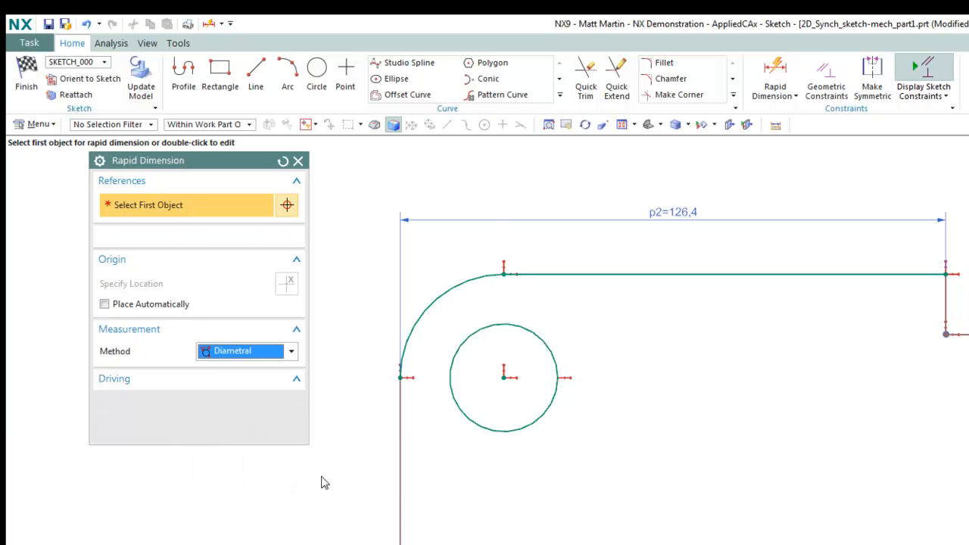
click(521, 428)
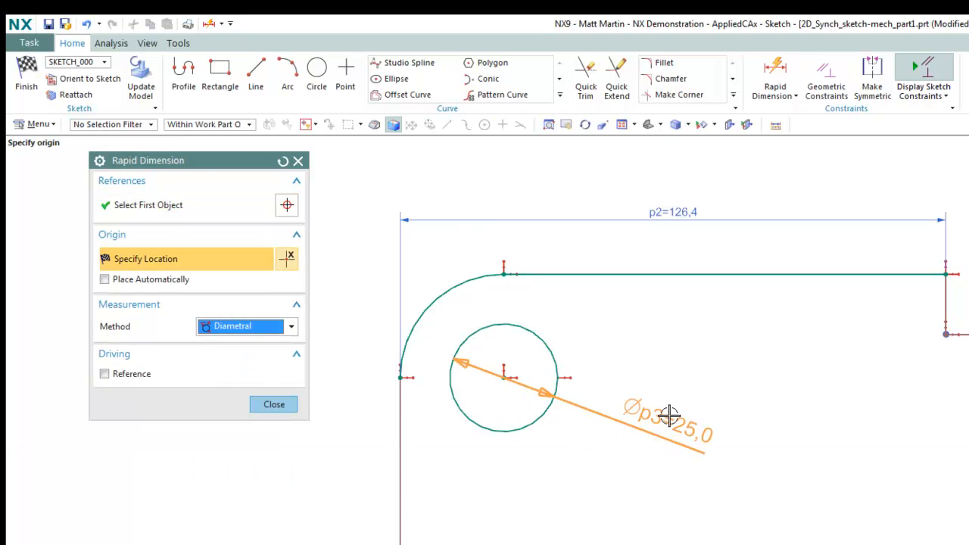
click(676, 398)
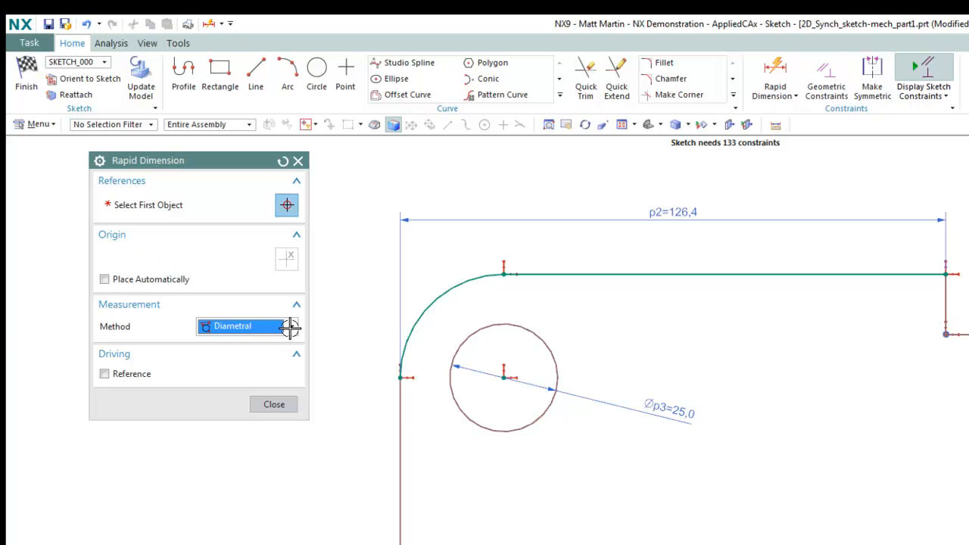
Add an automatically placed 24,0 radial dimension to the corner arc and finish dimensioning
click(291, 326)
click(290, 326)
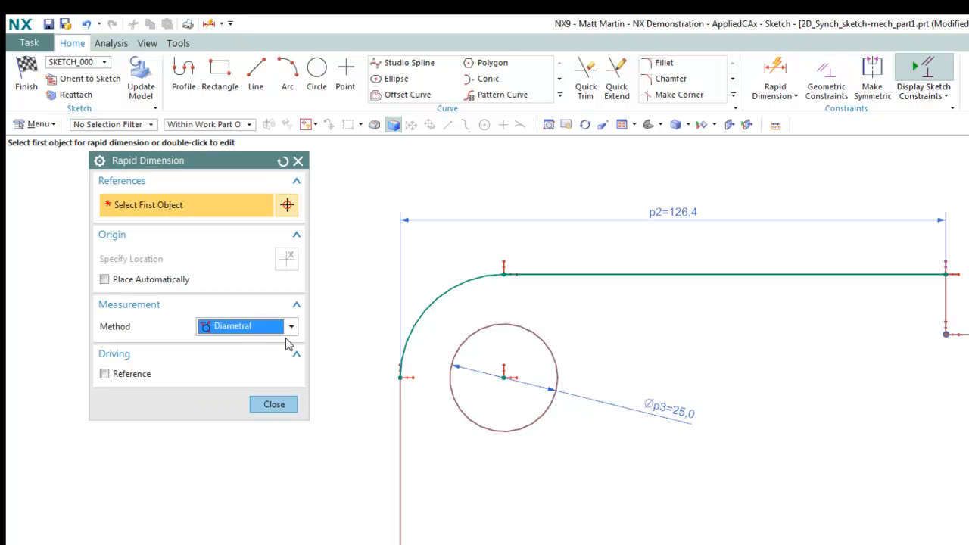
click(291, 332)
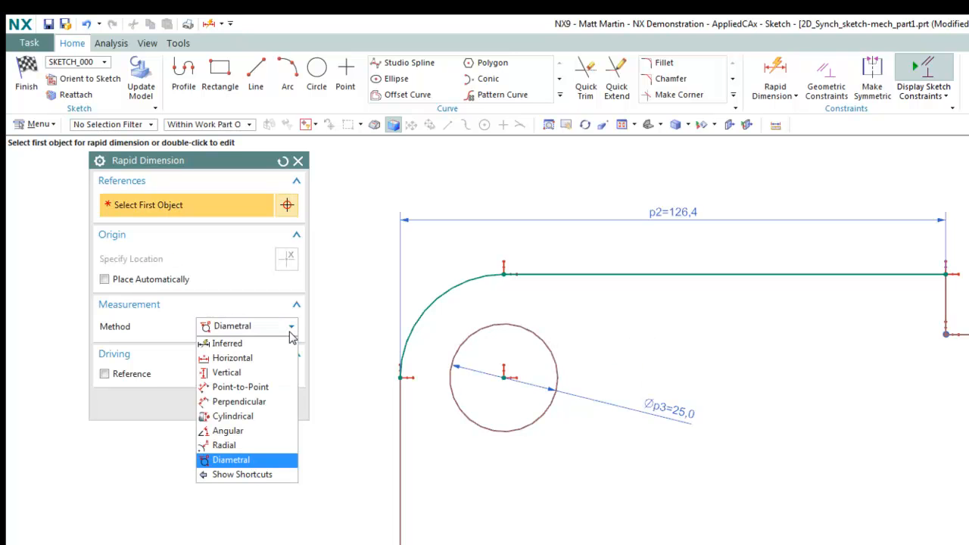
click(241, 446)
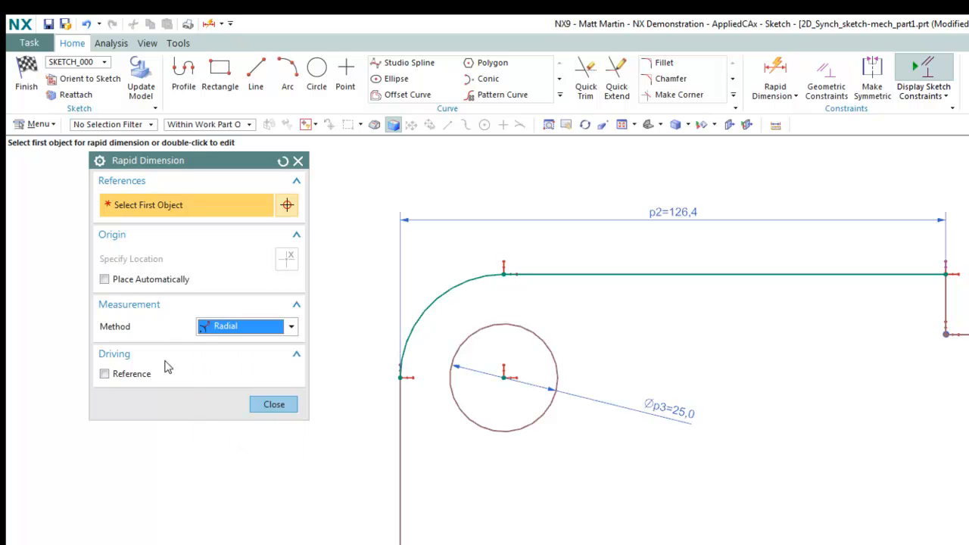
click(104, 280)
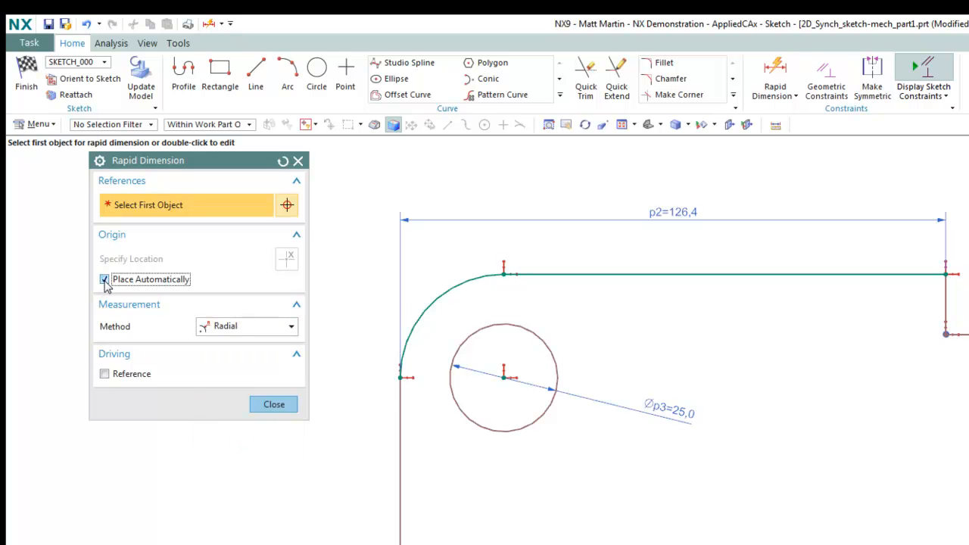
click(441, 300)
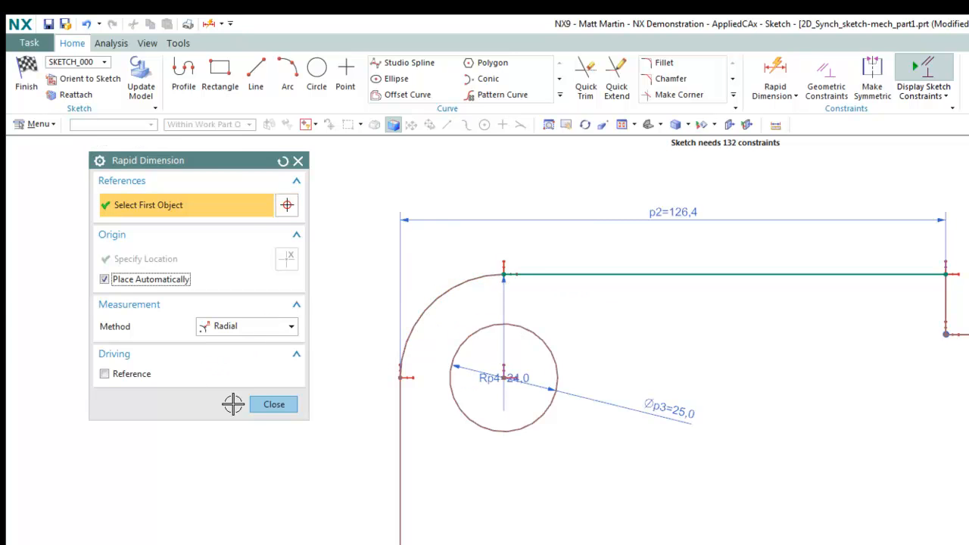
click(274, 404)
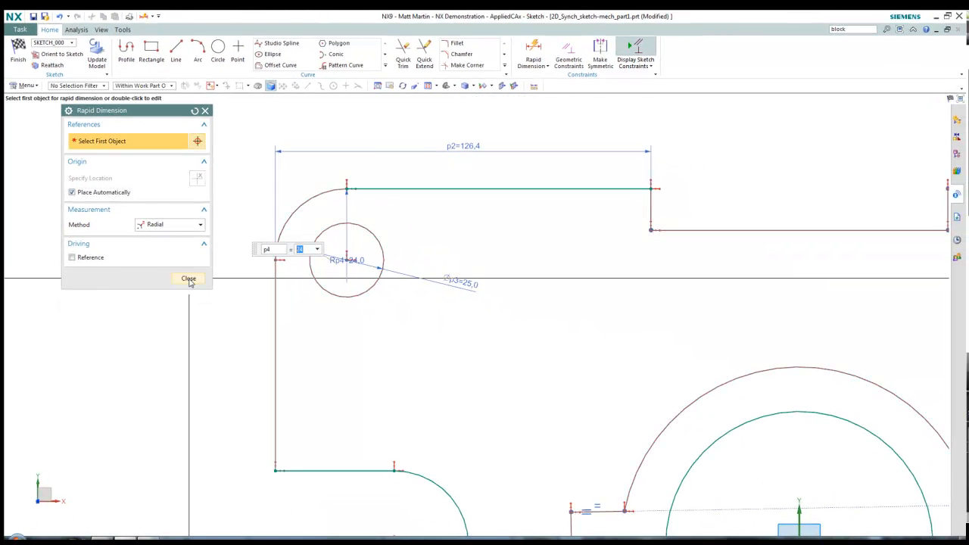
click(189, 278)
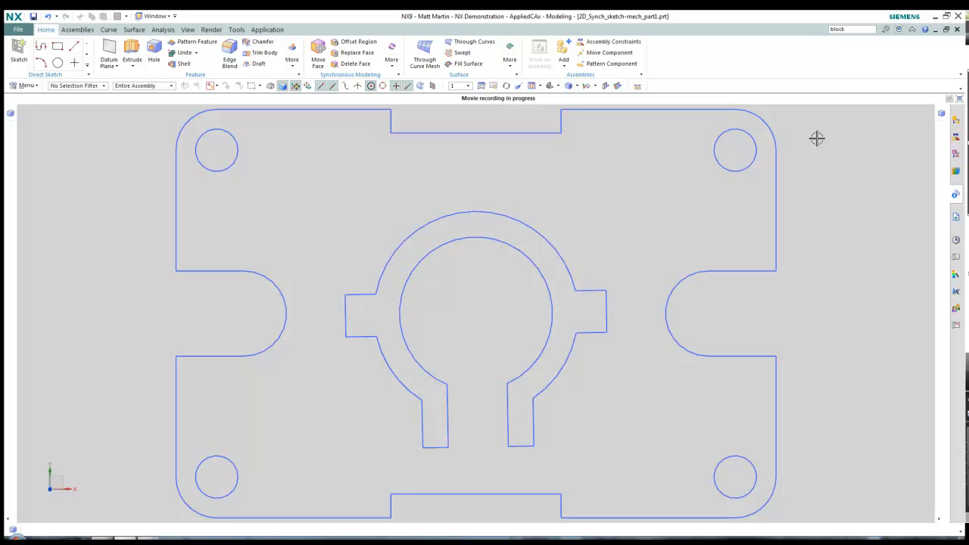
Move the outer top and bottom edges 40 along YC with Move Curve
click(542, 134)
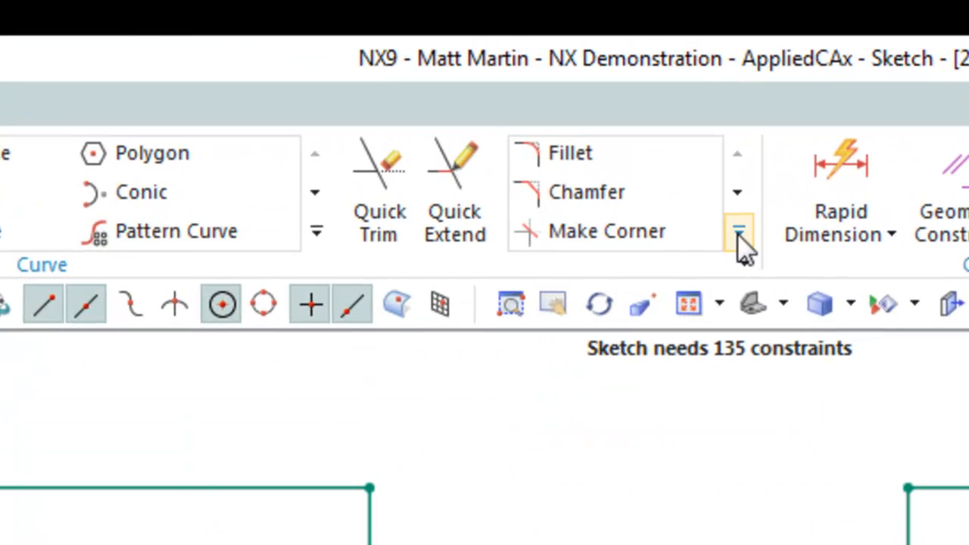
click(739, 233)
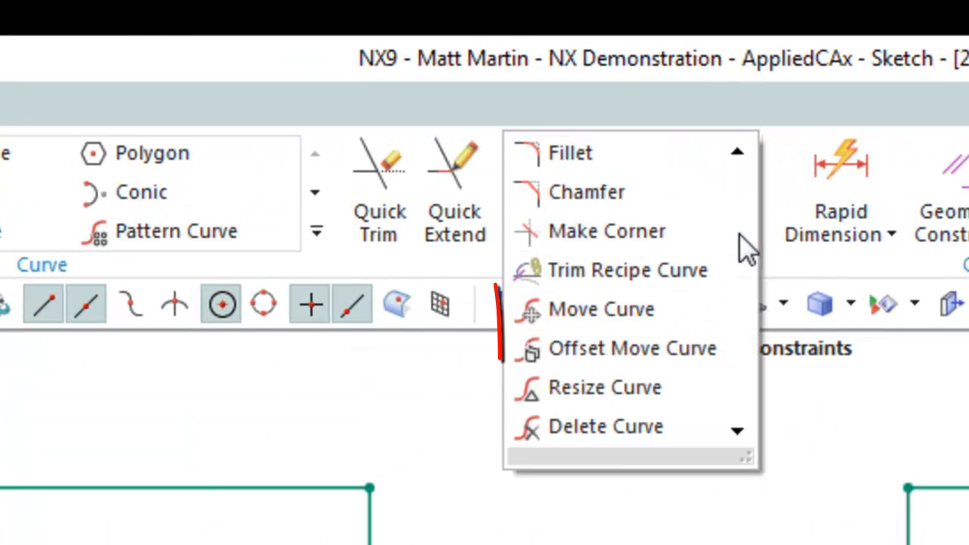
click(652, 321)
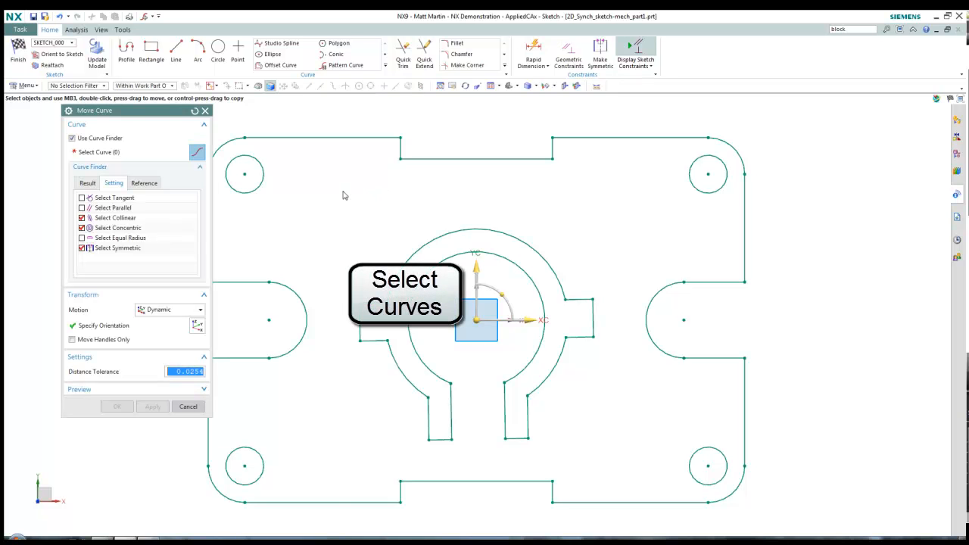
scroll(383, 192, down, 1)
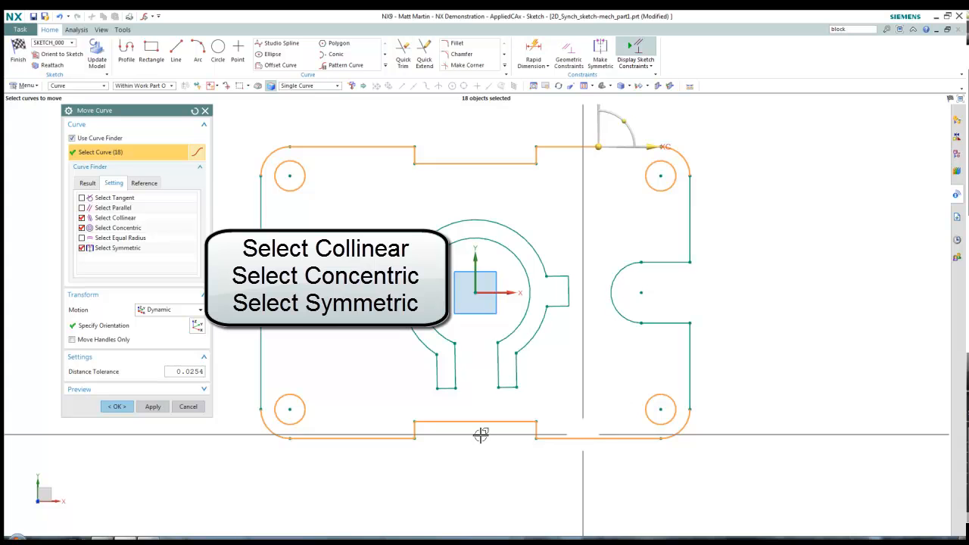
scroll(580, 165, down, 3)
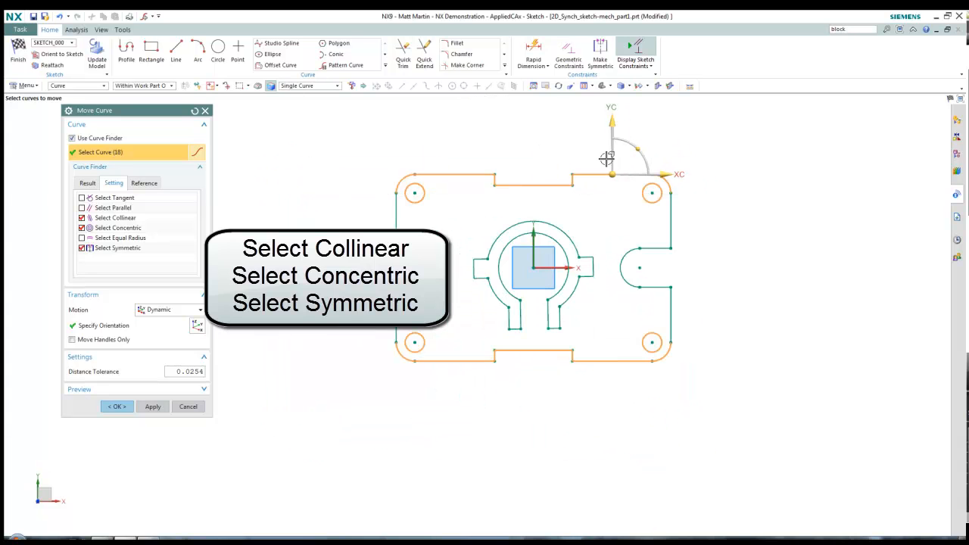
click(613, 120)
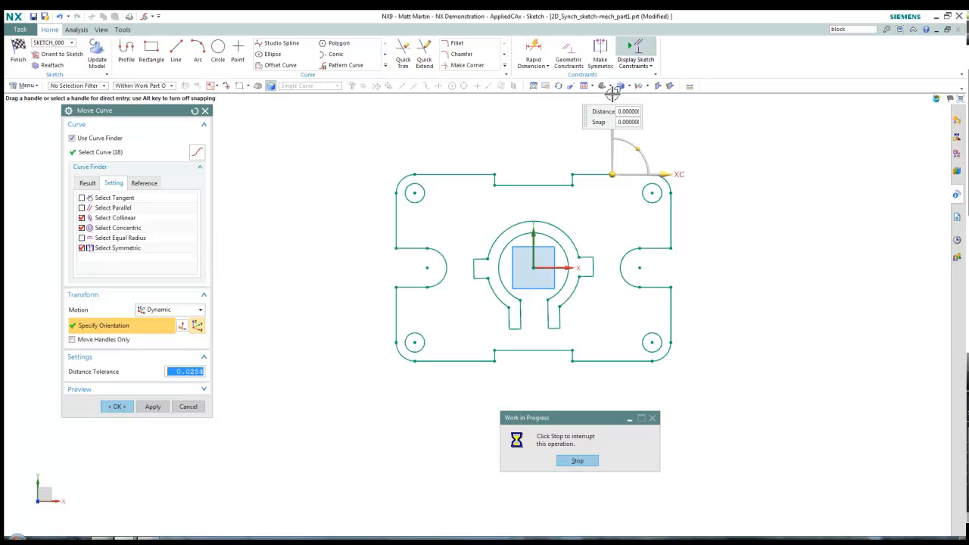
text(40)
key(Return)
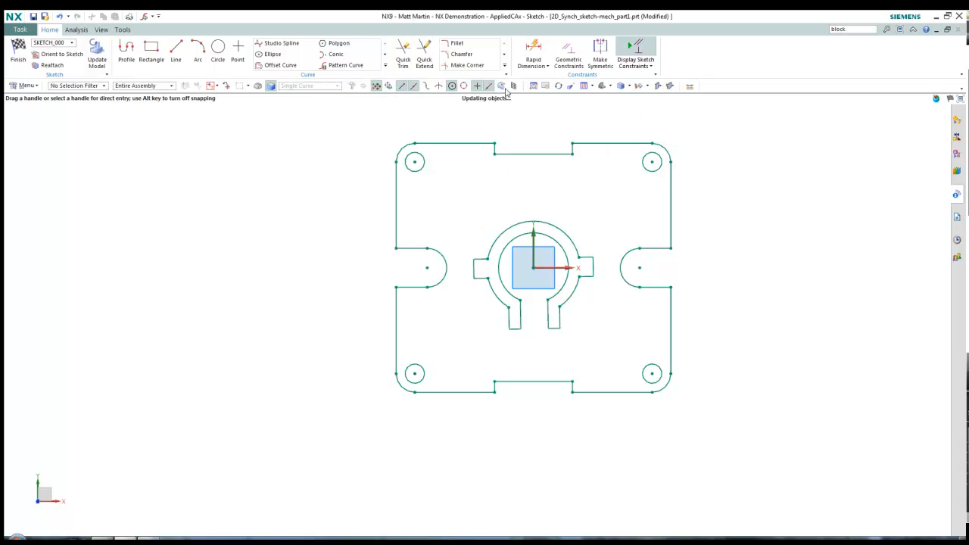
Move both semicircular side notch arcs 20 along XC with Move Curve
click(504, 65)
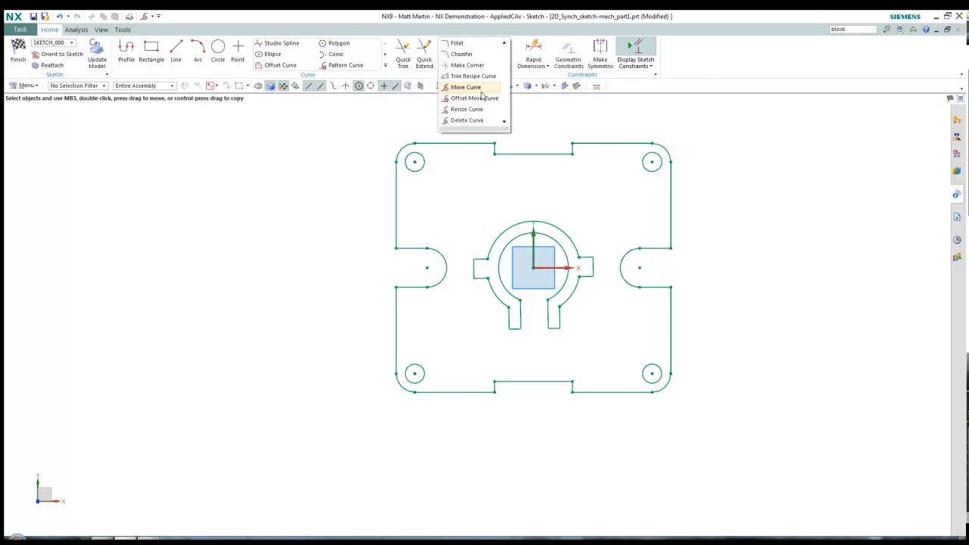
click(465, 94)
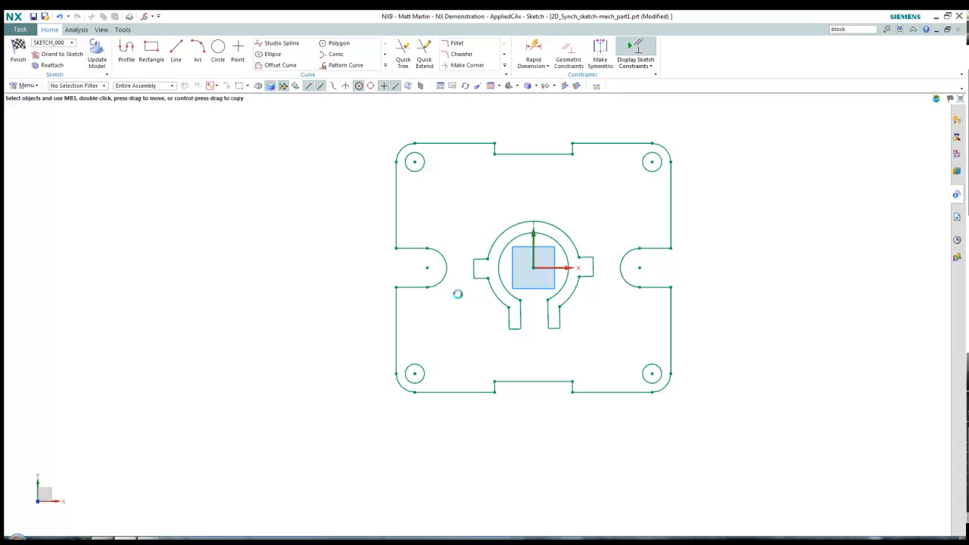
drag(457, 301, 413, 241)
click(633, 270)
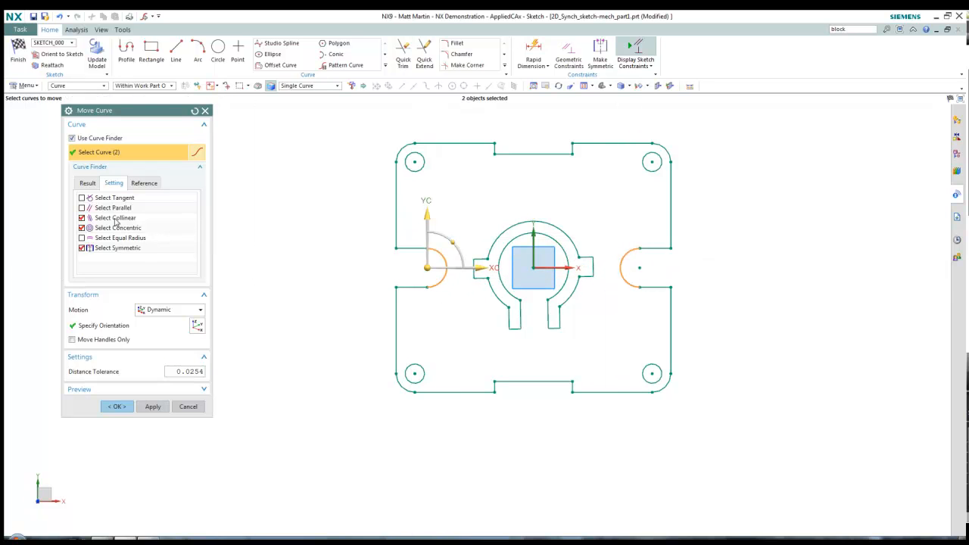
click(472, 267)
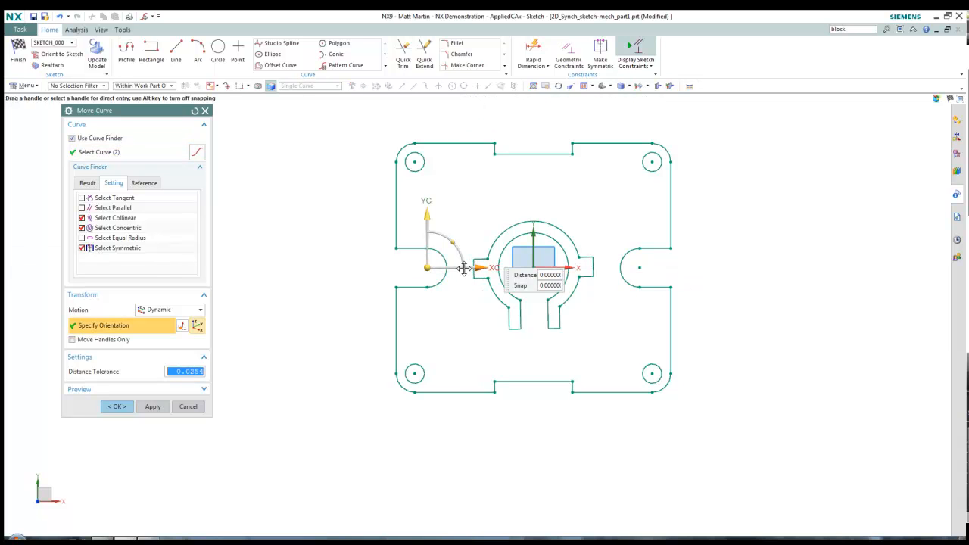
drag(460, 268, 432, 292)
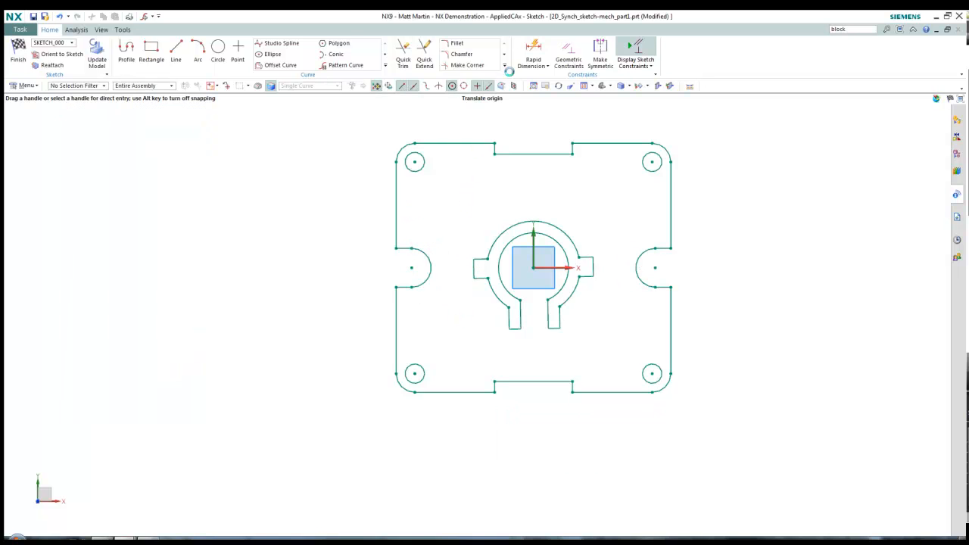
click(505, 67)
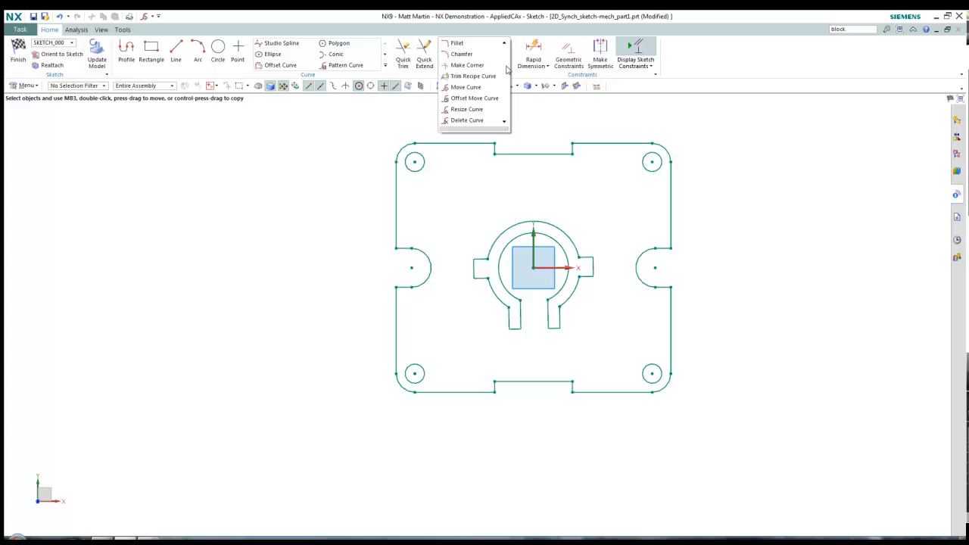
Rotate the 16 curves of the central ring and tabs 45° about the ring's centre
click(469, 99)
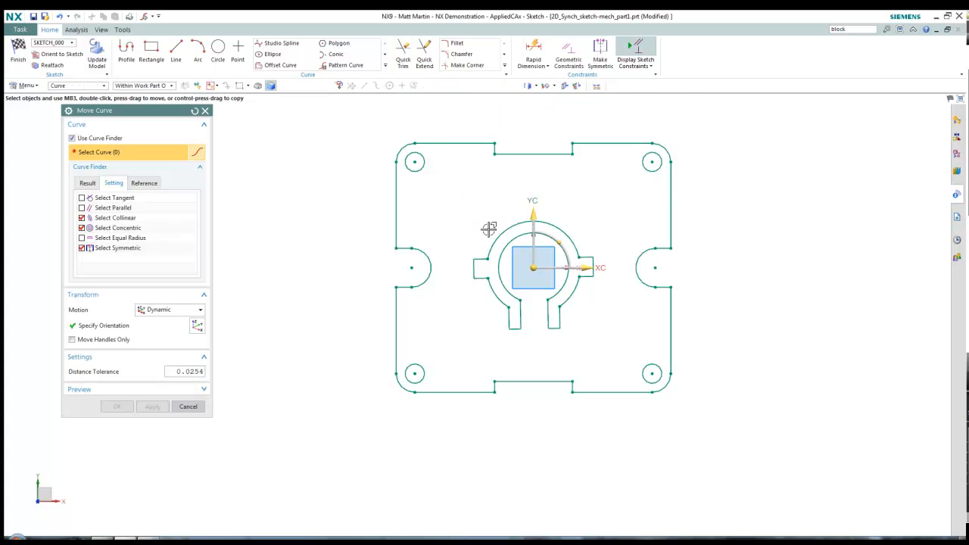
drag(454, 199, 617, 343)
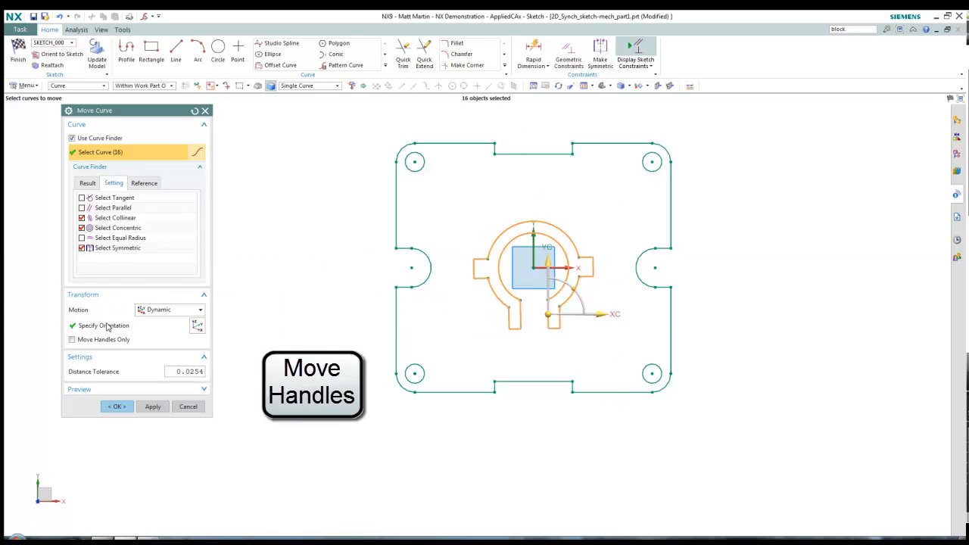
click(124, 341)
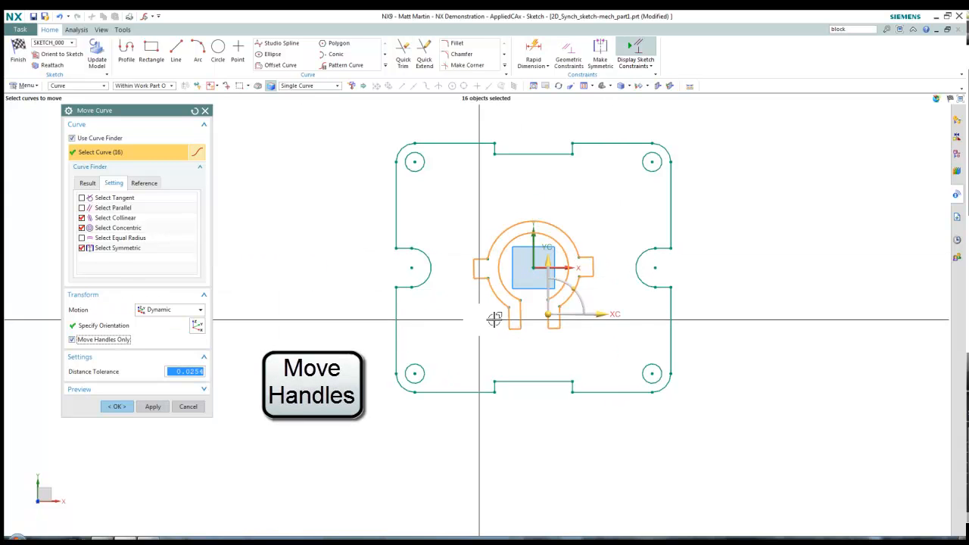
click(499, 280)
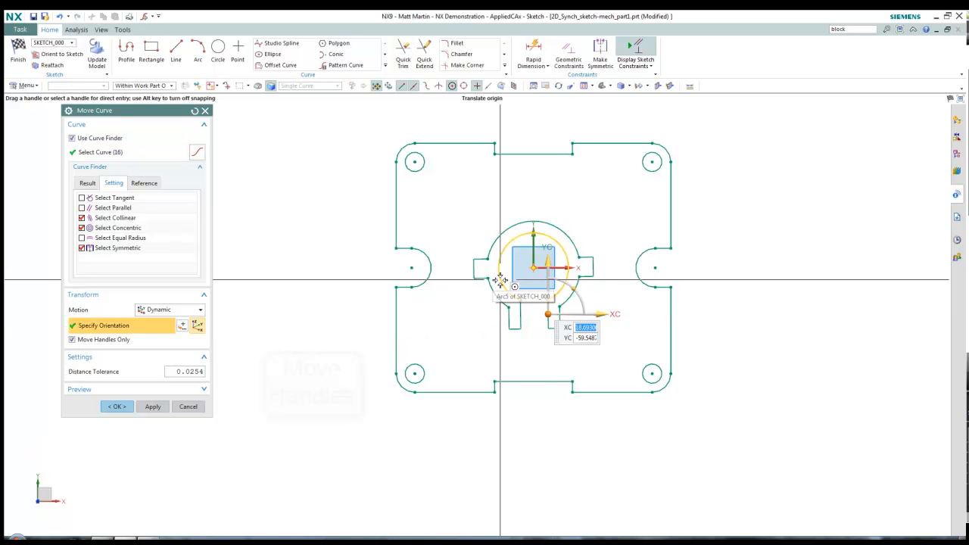
click(119, 341)
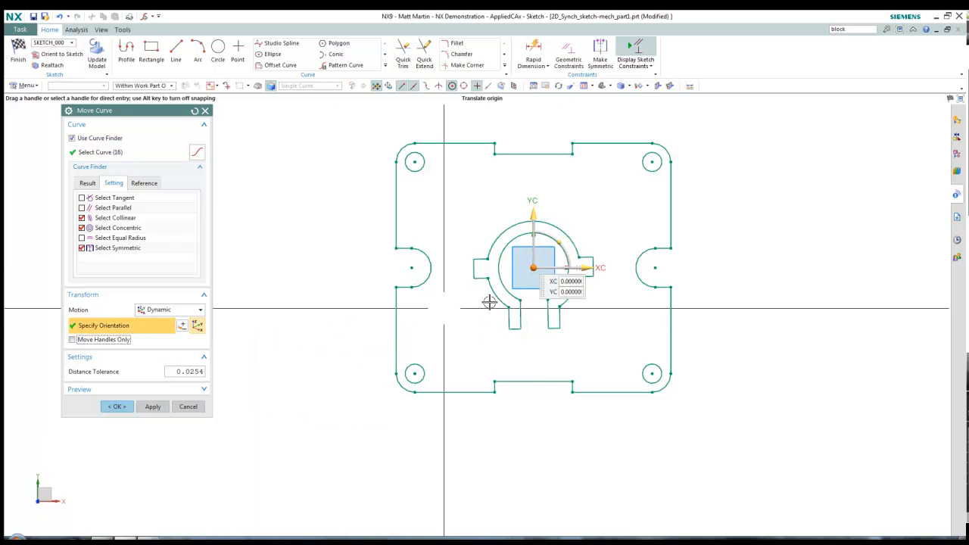
click(557, 242)
text(45)
key(Return)
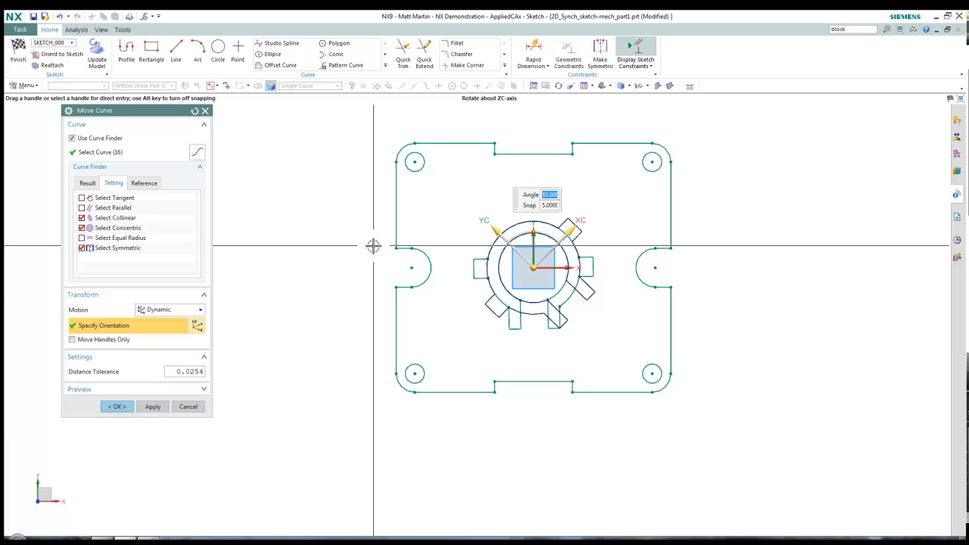
click(117, 406)
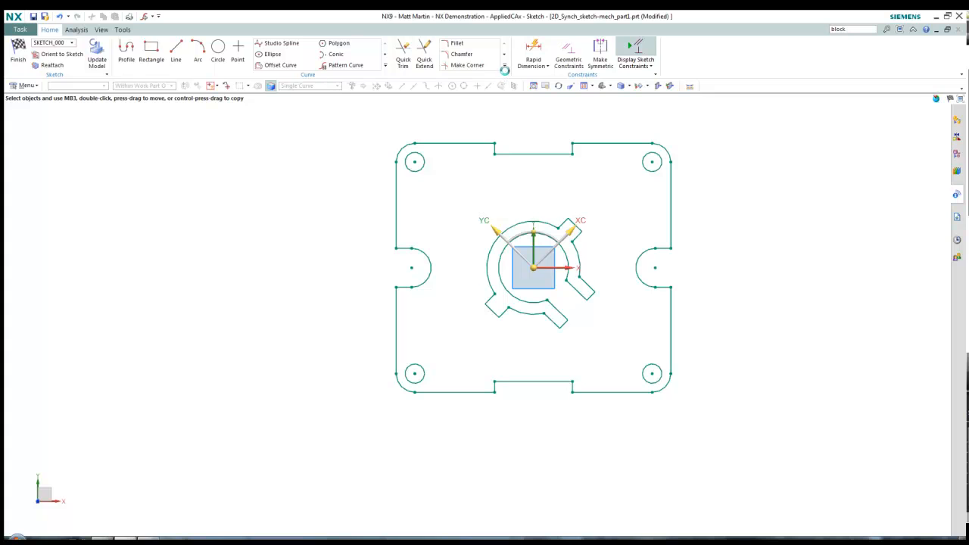
click(504, 66)
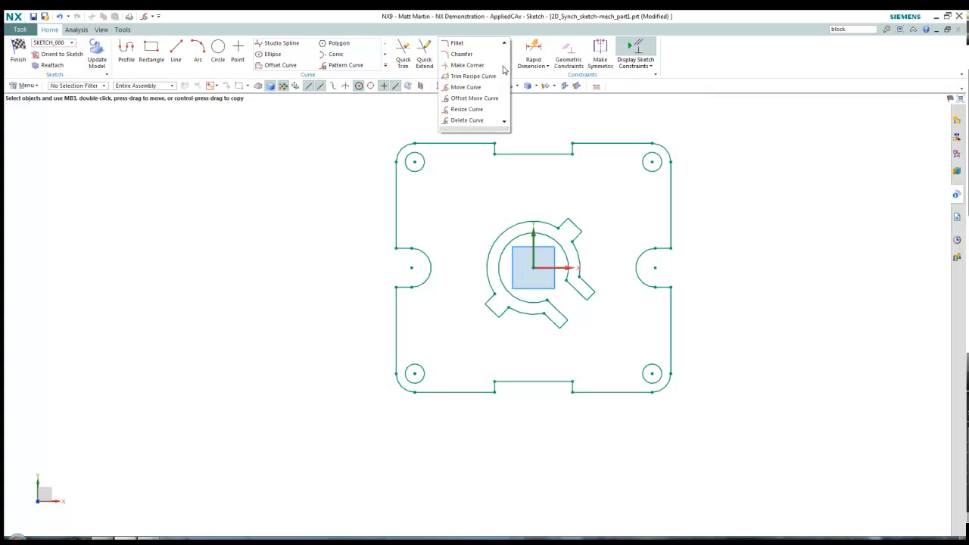
Offset the plate's 24 outer outline curves outward by 5 mm
click(474, 98)
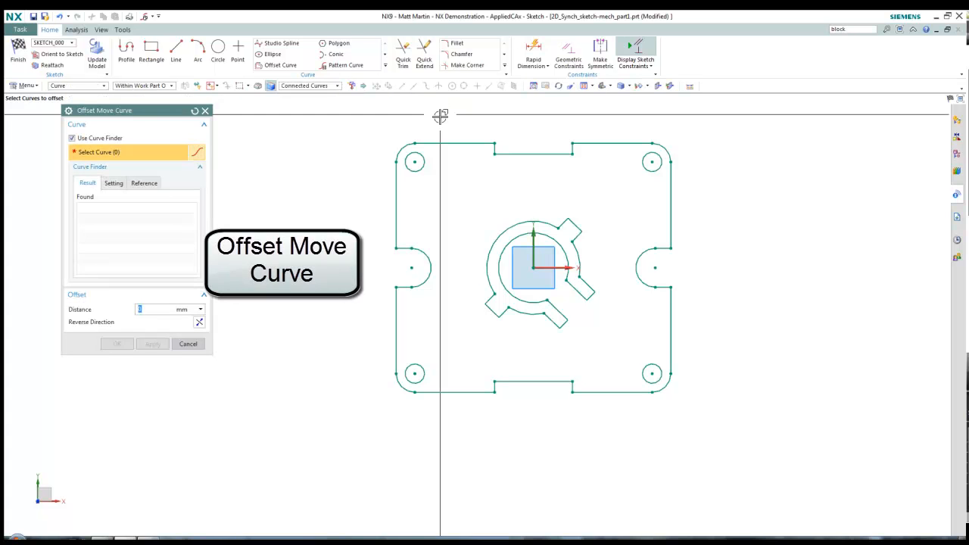
click(453, 140)
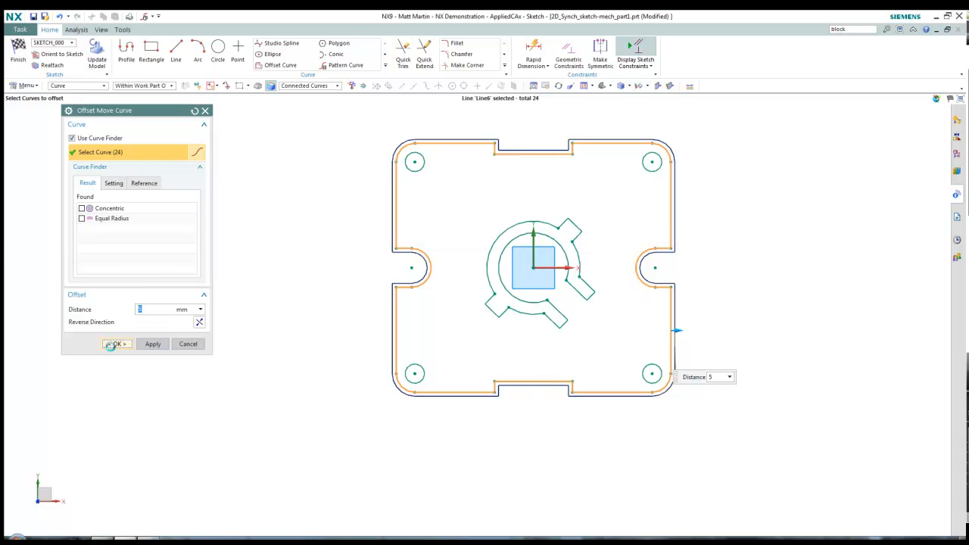
click(113, 345)
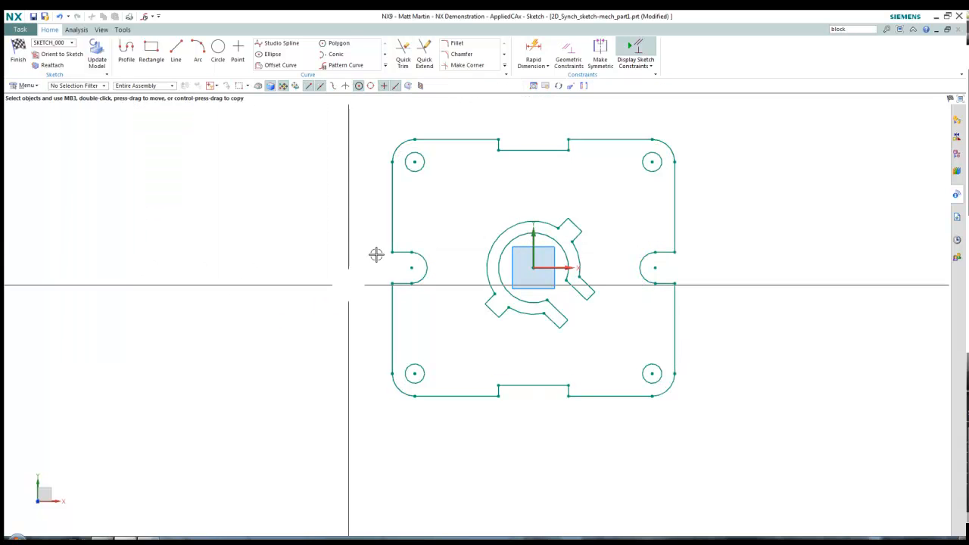
Remove the top-left corner arc with Delete Curve, zooming in to check the result
click(504, 66)
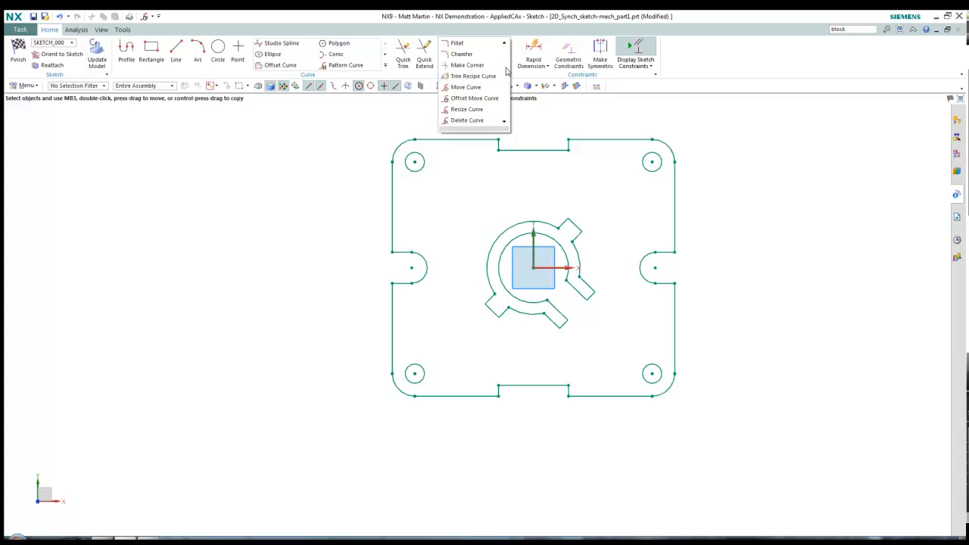
click(476, 119)
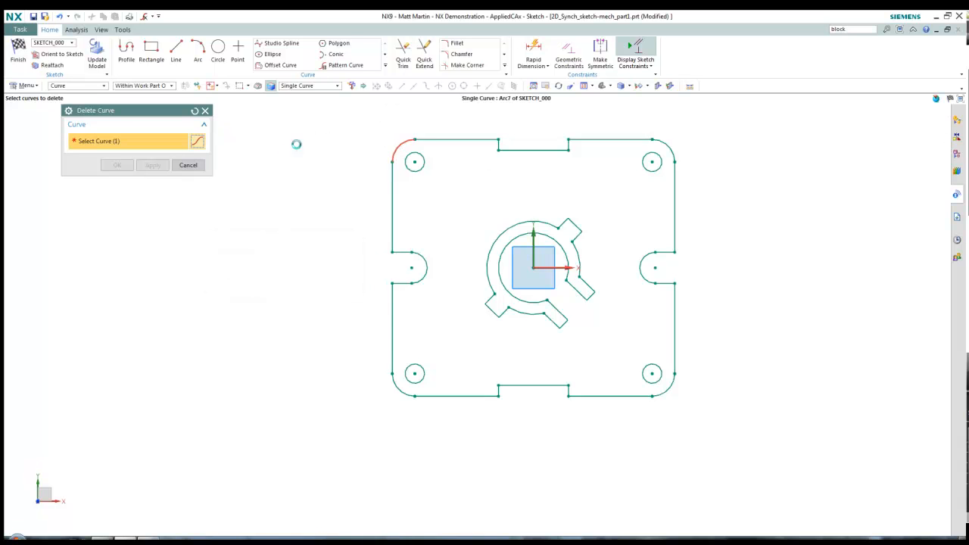
click(396, 144)
scroll(395, 142, down, 2)
scroll(395, 144, up, 6)
scroll(398, 147, up, 3)
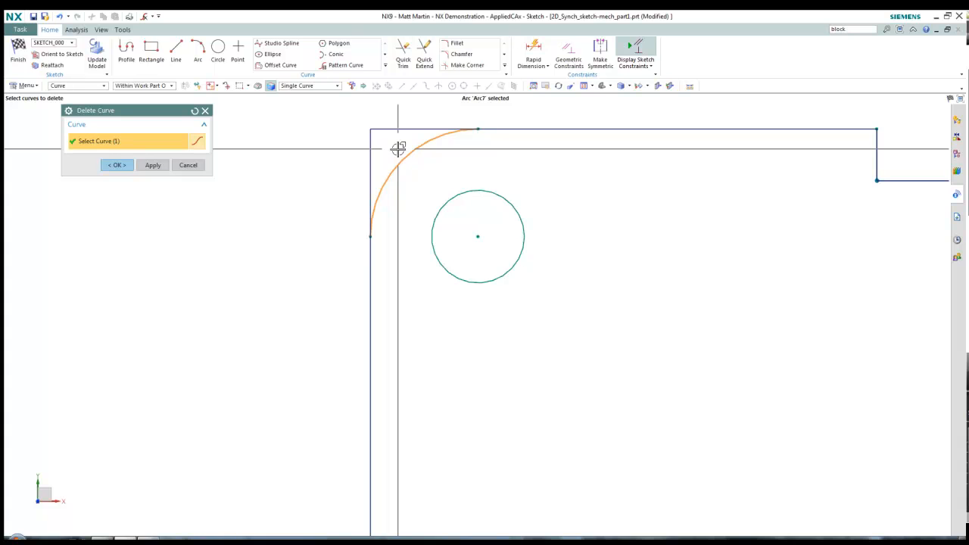
click(119, 165)
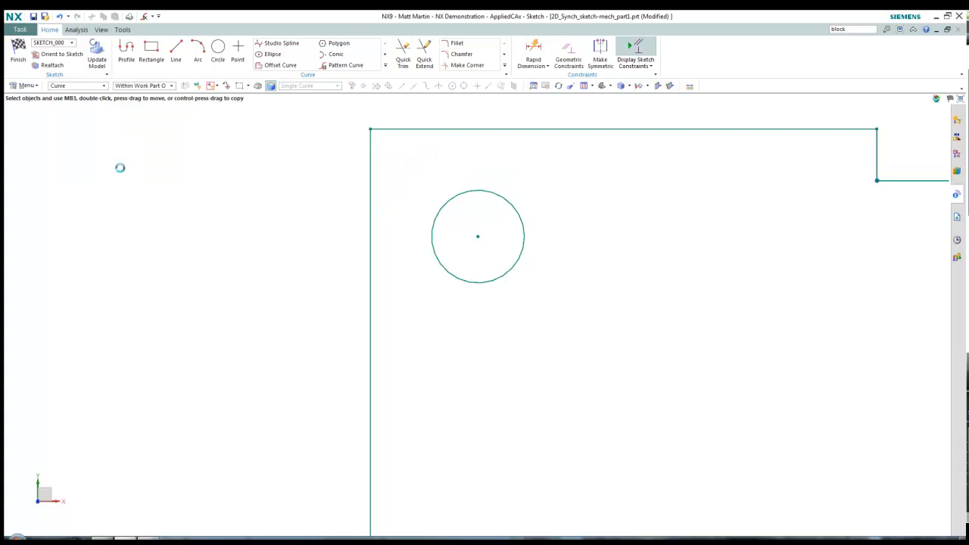
scroll(504, 197, down, 5)
Resize the top-left hole and its symmetric counterparts from the centre to 40 mm diameter with Resize Curve
click(504, 68)
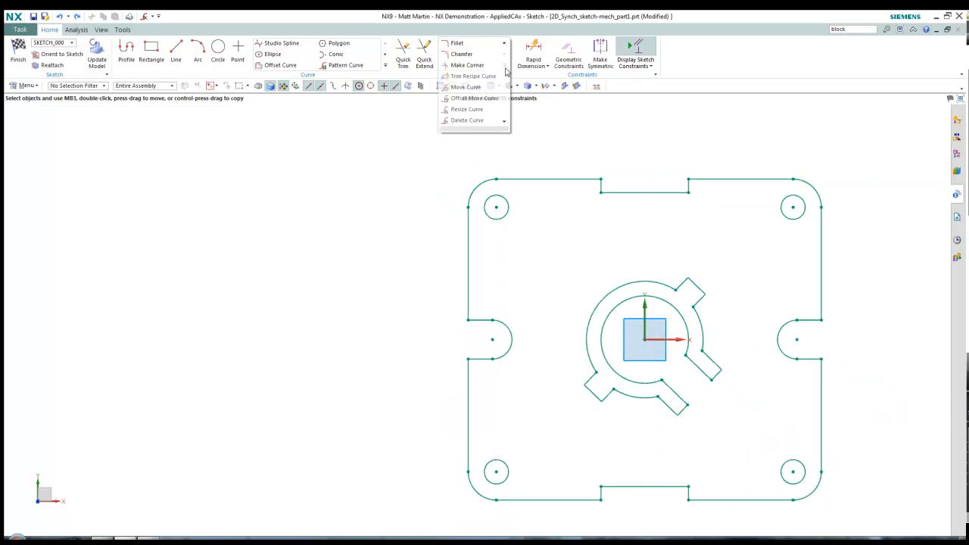
click(467, 109)
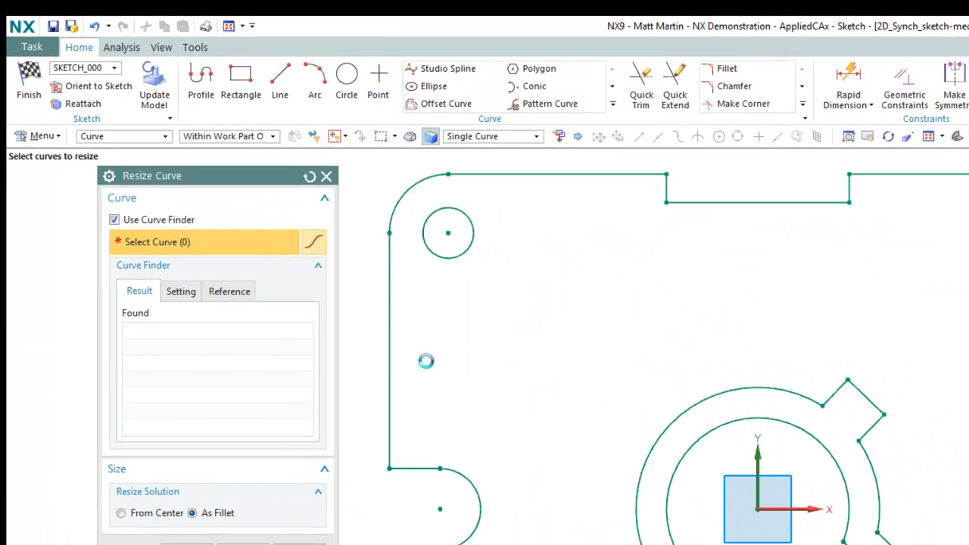
scroll(429, 376, up, 2)
mouse_move(438, 300)
shift+middle_down()
mouse_move(428, 376)
mouse_move(452, 416)
shift+middle_up()
click(170, 515)
click(473, 358)
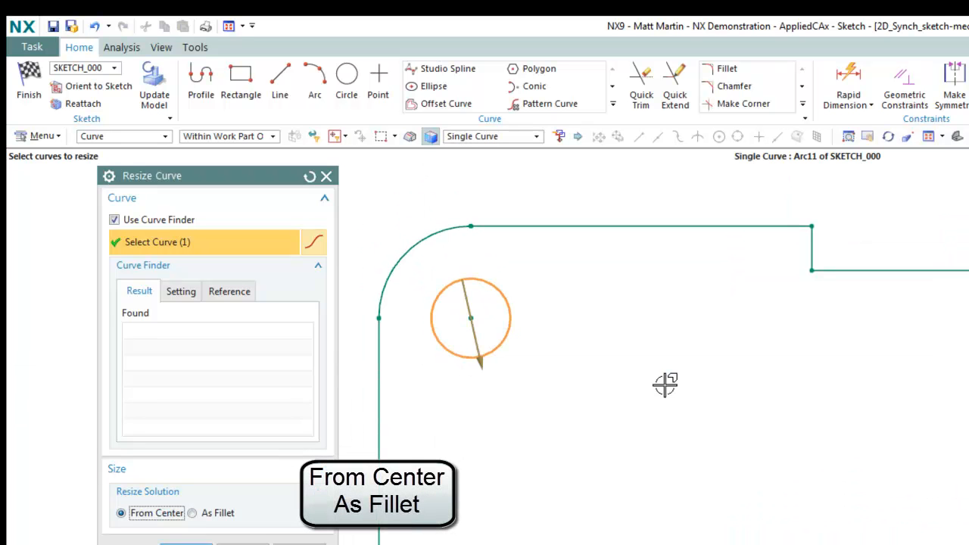
click(130, 332)
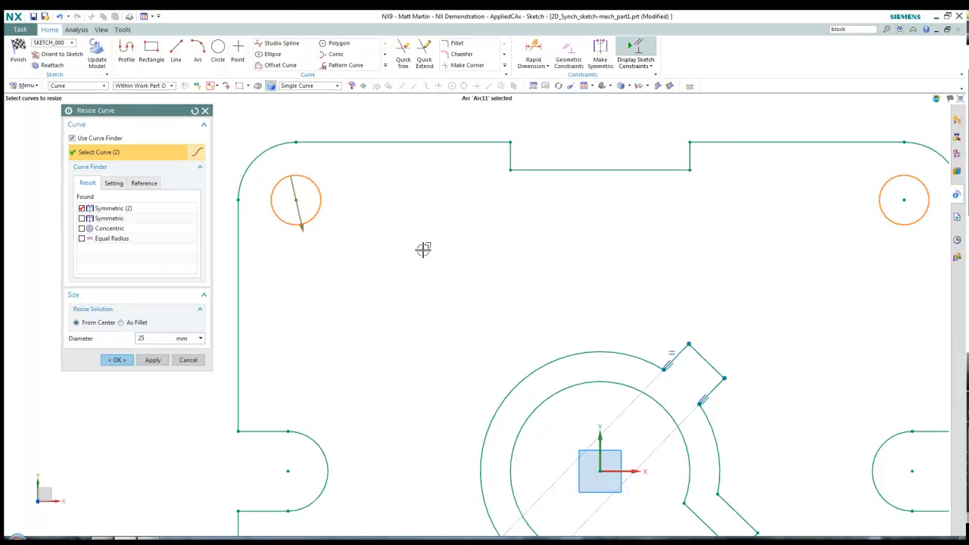
scroll(423, 249, down, 3)
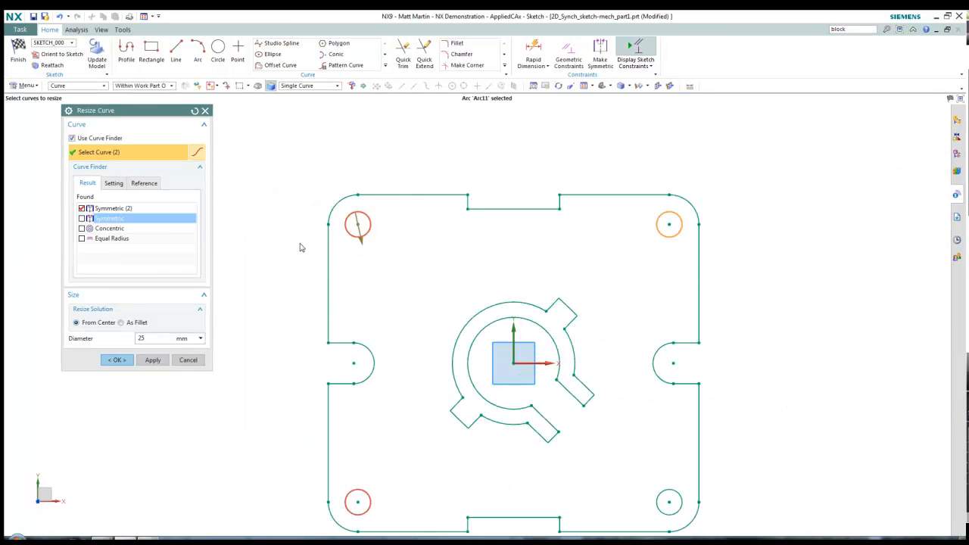
click(82, 218)
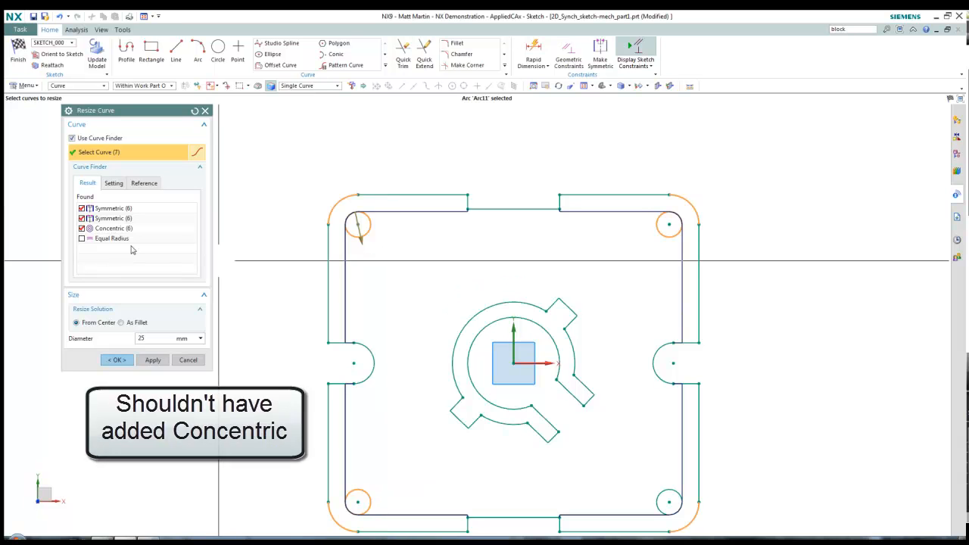
click(80, 228)
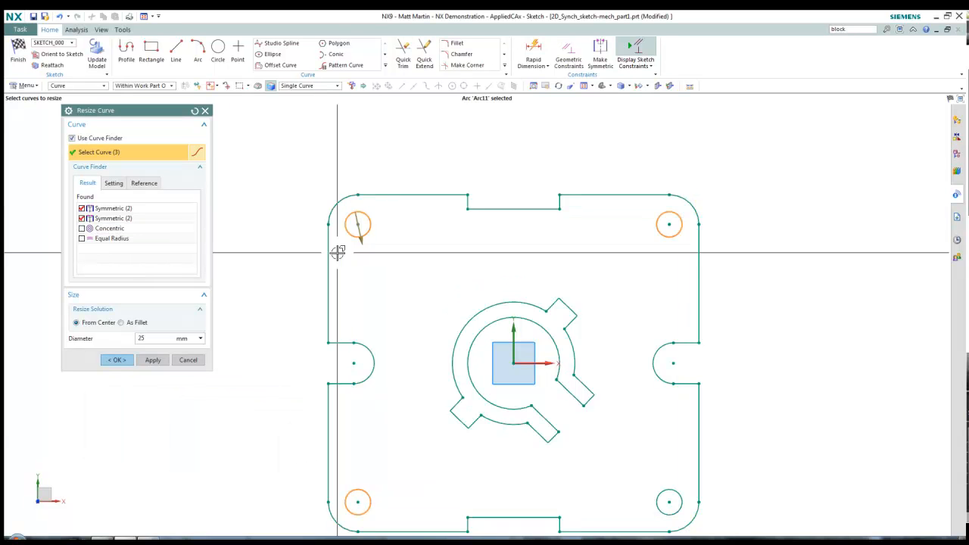
drag(362, 243, 367, 257)
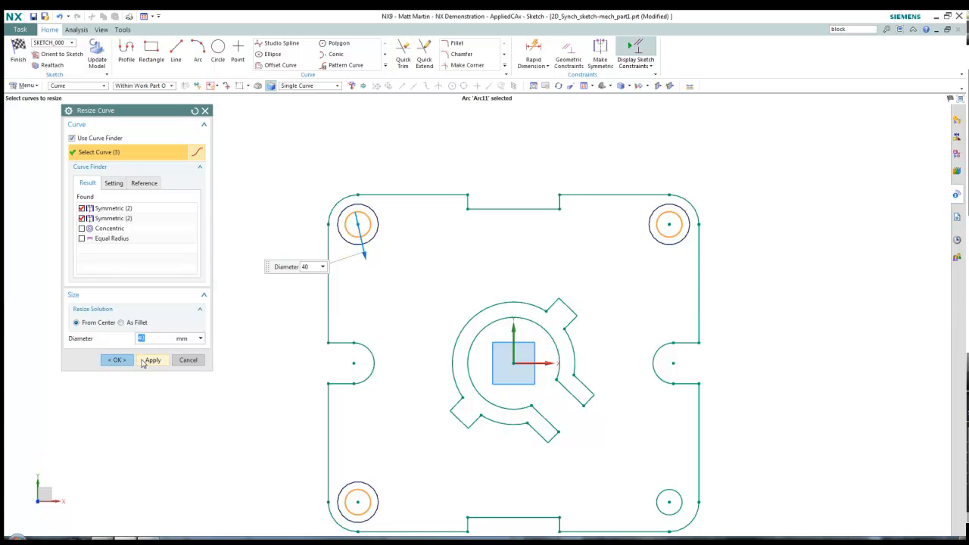
click(155, 364)
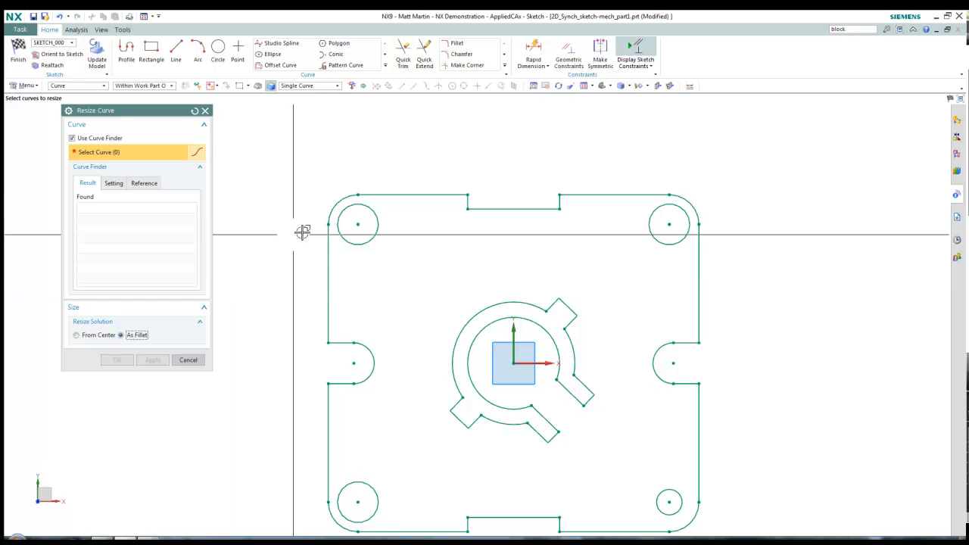
Resize the top-left corner arc and its symmetric corner fillets to a 30 mm radius
click(338, 202)
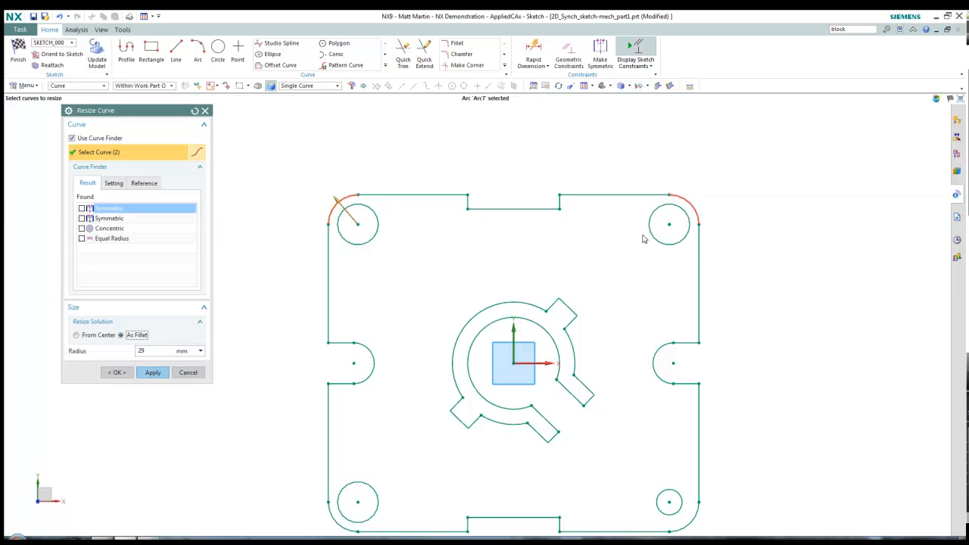
click(81, 218)
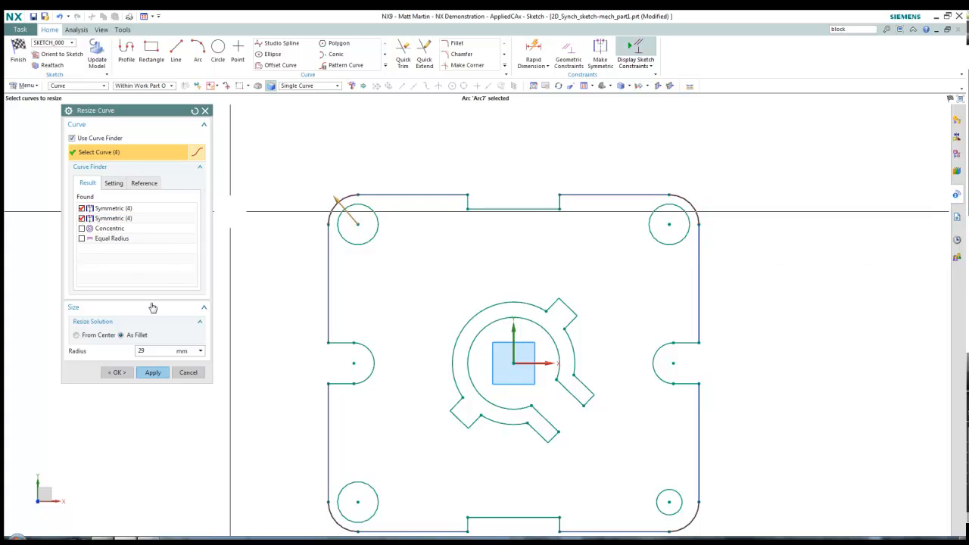
mouse_move(331, 196)
mouse_down()
mouse_move(322, 184)
mouse_move(347, 215)
mouse_up()
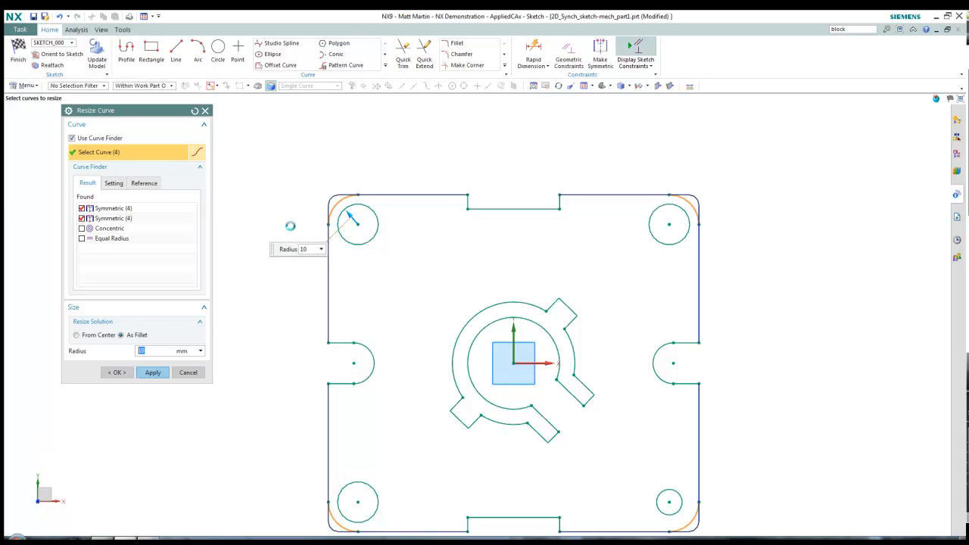
click(107, 335)
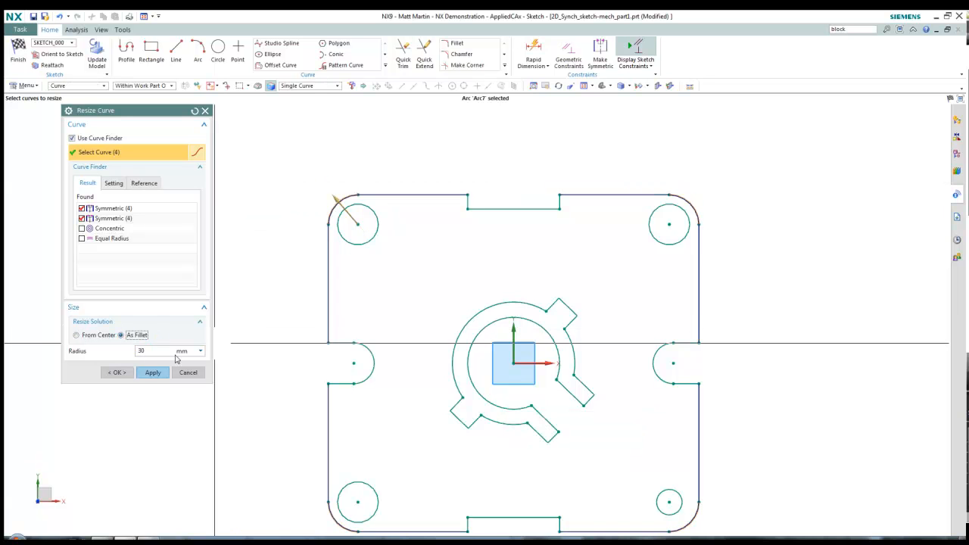
click(186, 373)
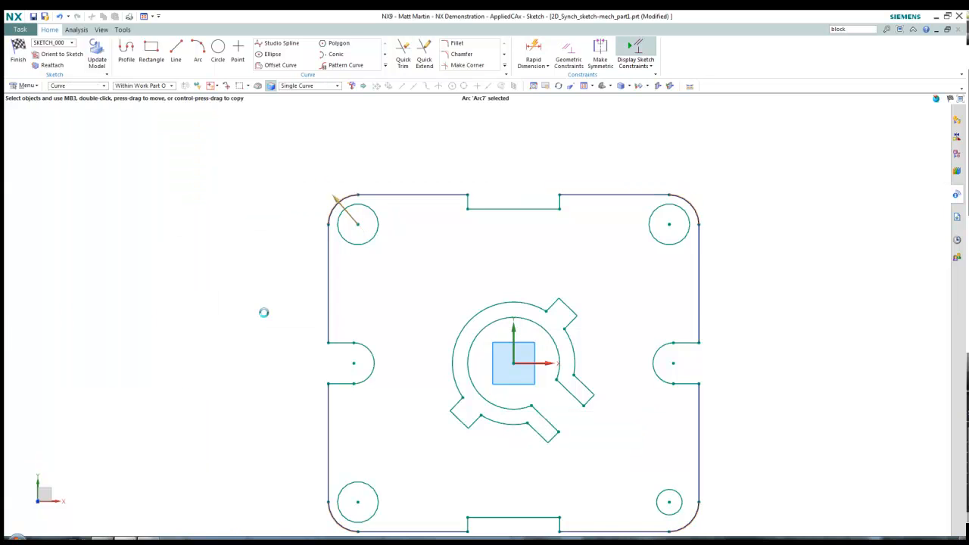
click(504, 66)
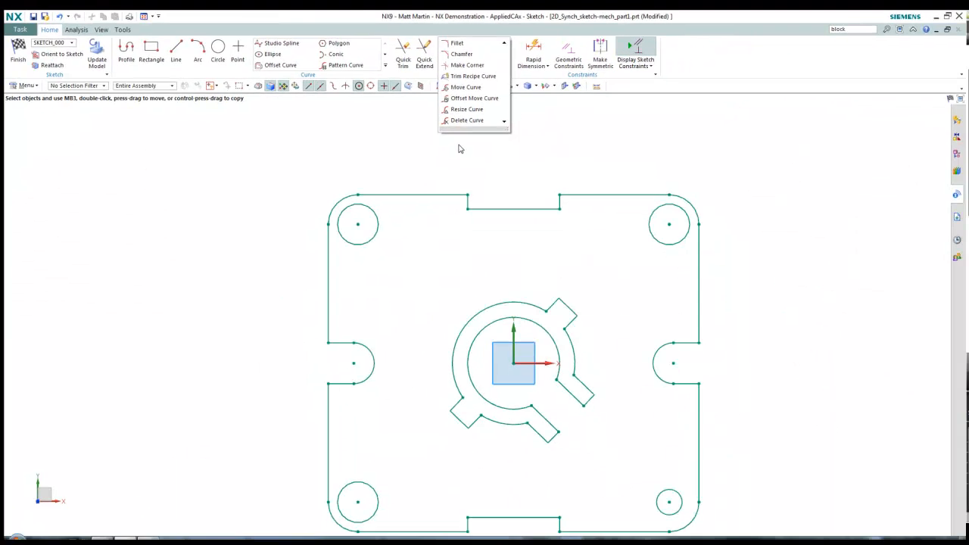
click(459, 147)
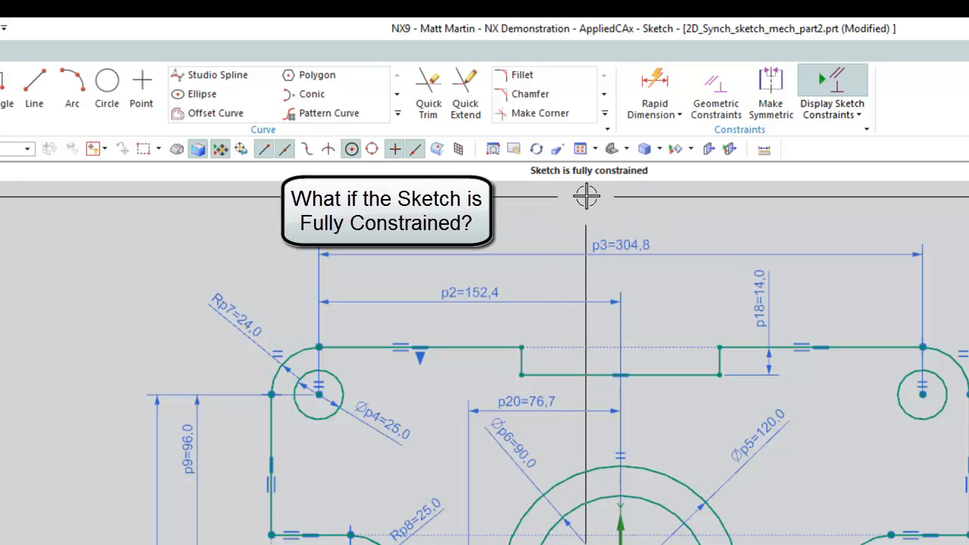
Rotate the lower-middle ring curves 90° with Move Curve, using a handle snapped to the arc centre
click(605, 113)
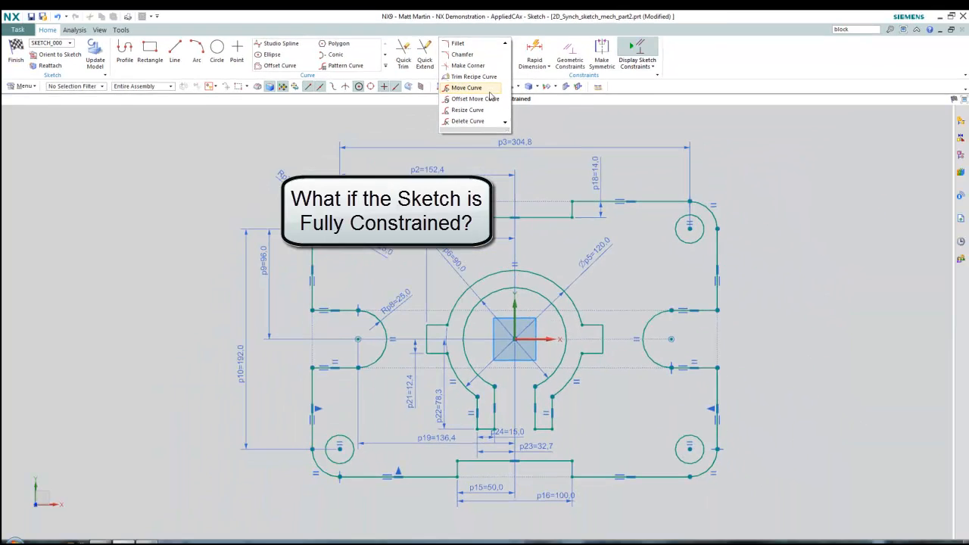
click(483, 89)
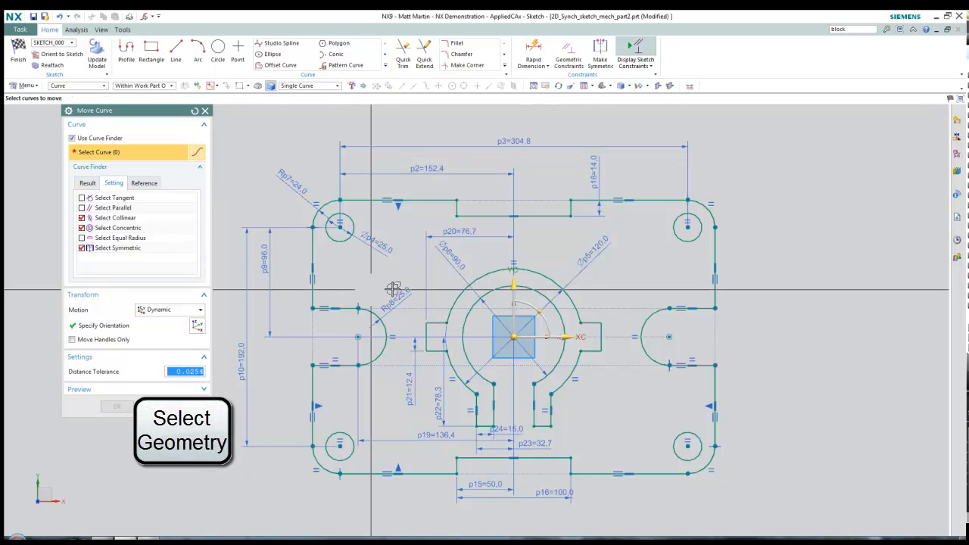
mouse_move(412, 248)
mouse_down()
mouse_move(489, 339)
mouse_move(619, 445)
mouse_up()
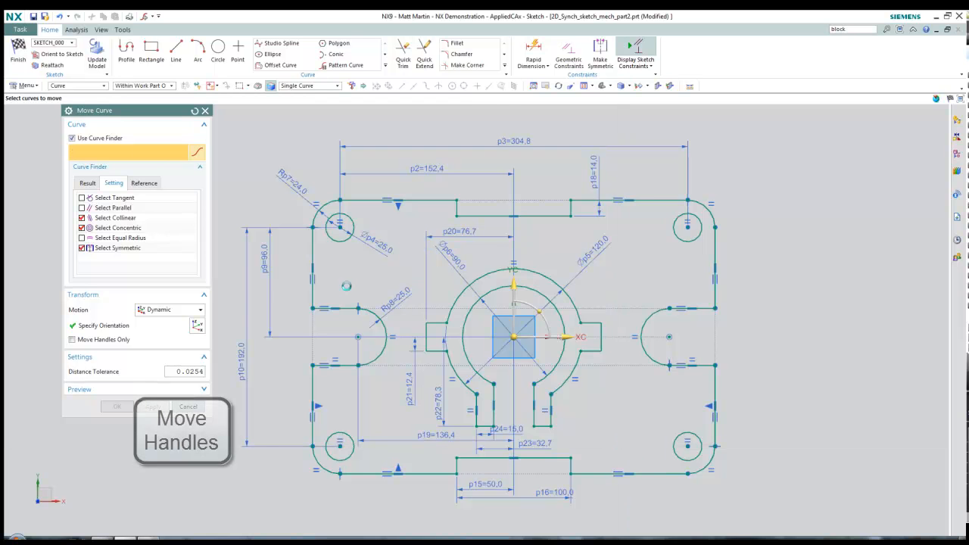
click(113, 339)
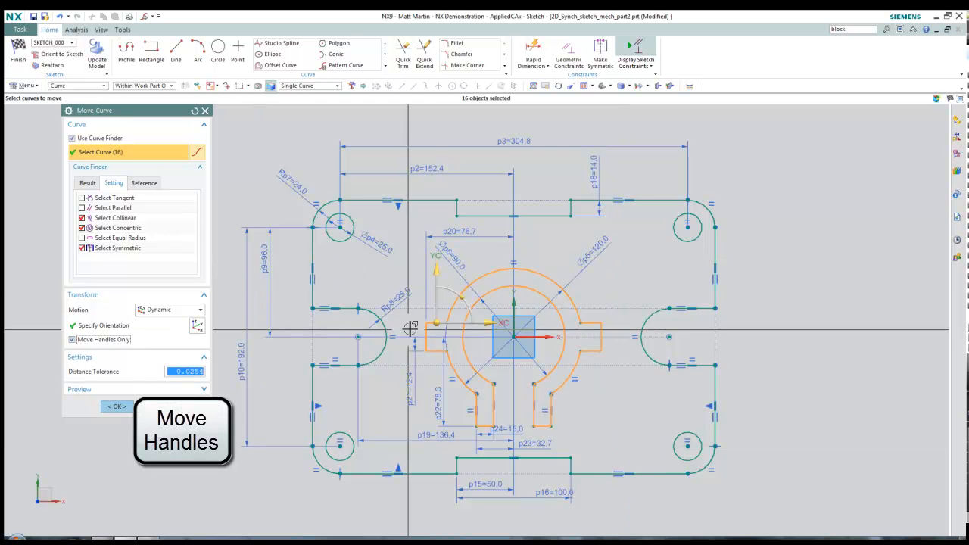
click(489, 293)
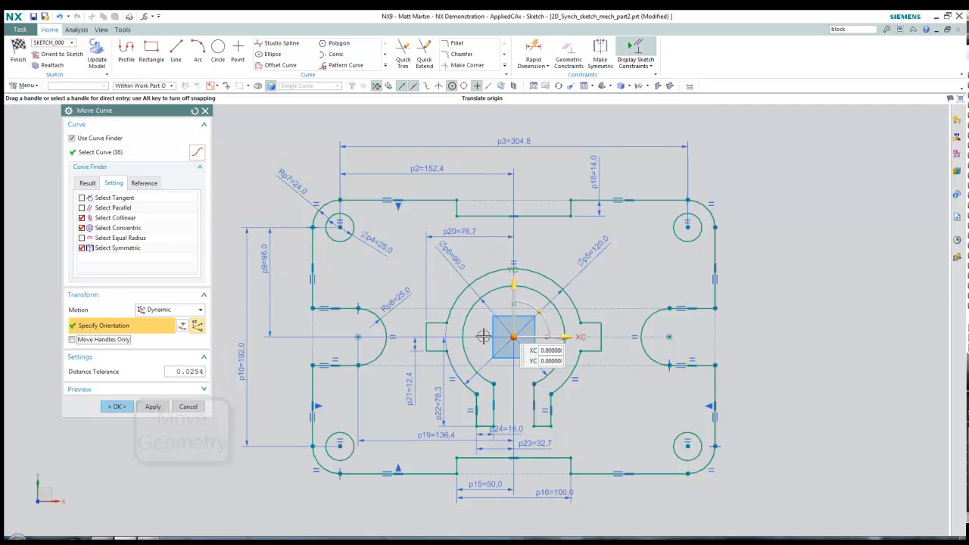
click(539, 311)
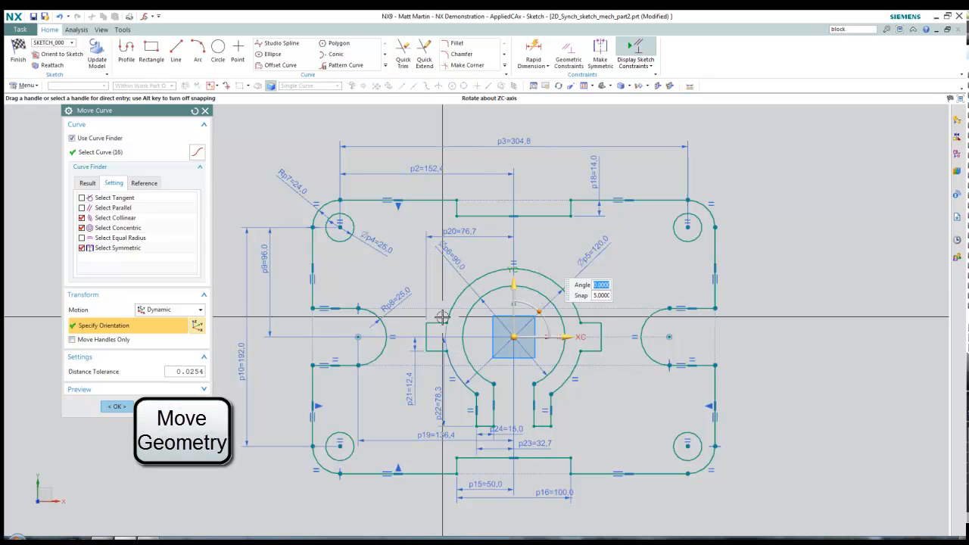
text(90)
key(Return)
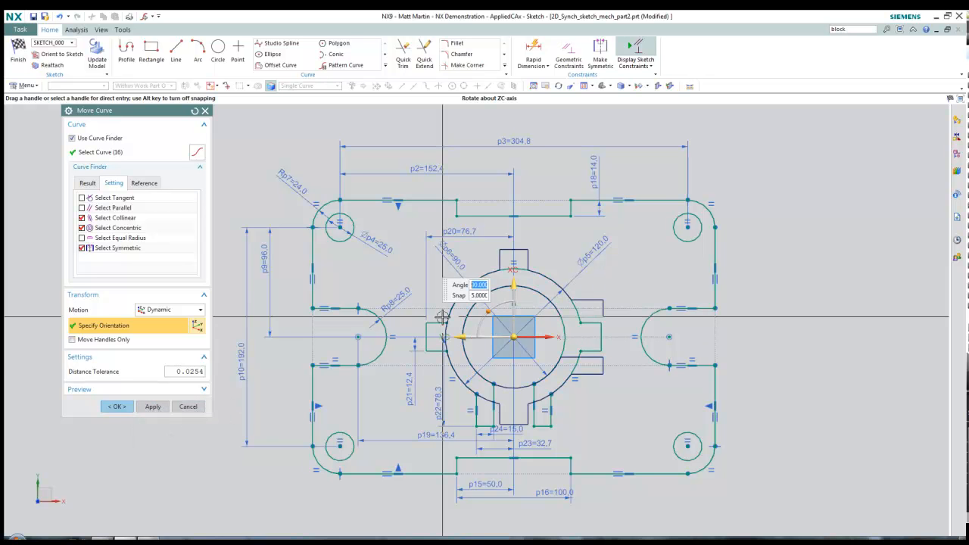
click(125, 411)
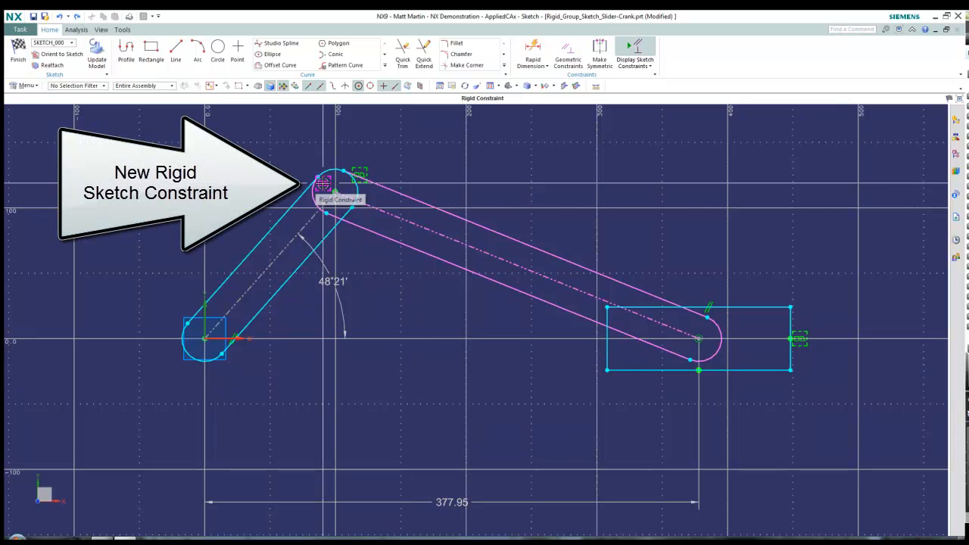
Pin the Part Navigator, expand Groups, and highlight the CRANK, LINK and SLIDER groups in turn
click(954, 119)
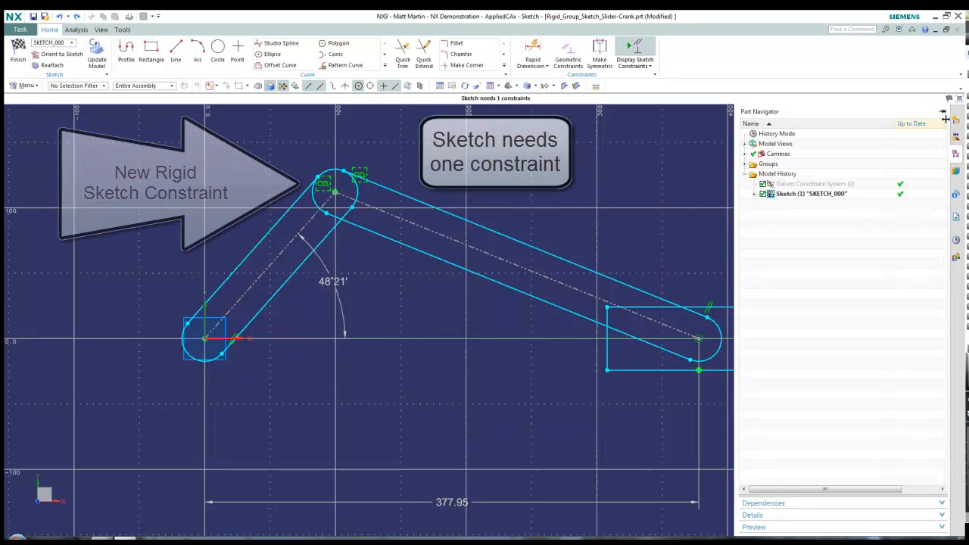
click(944, 113)
double_click(783, 163)
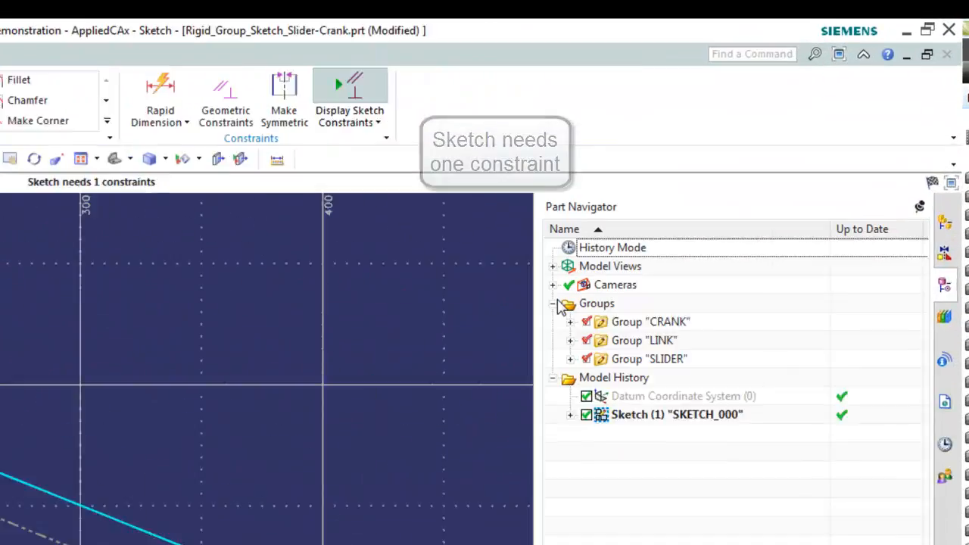
click(797, 175)
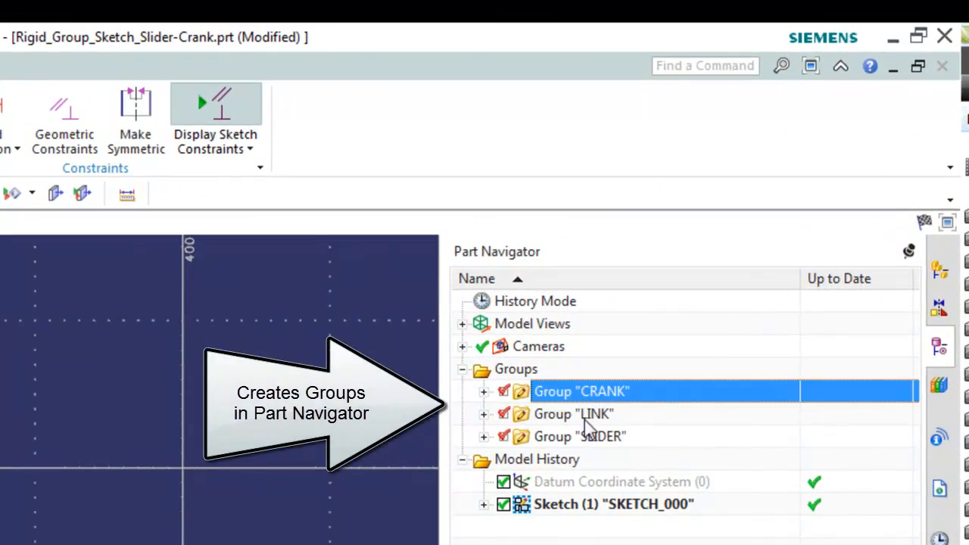
click(591, 416)
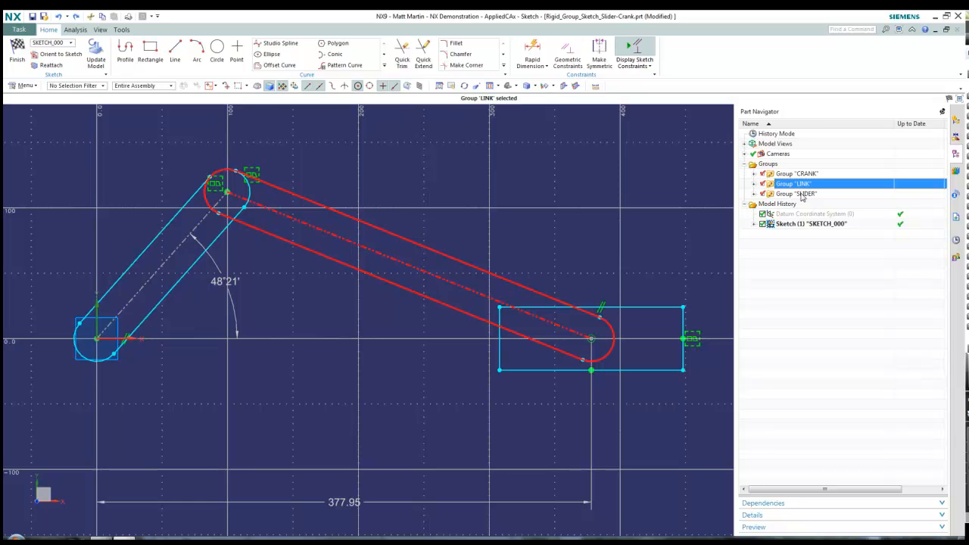
click(802, 195)
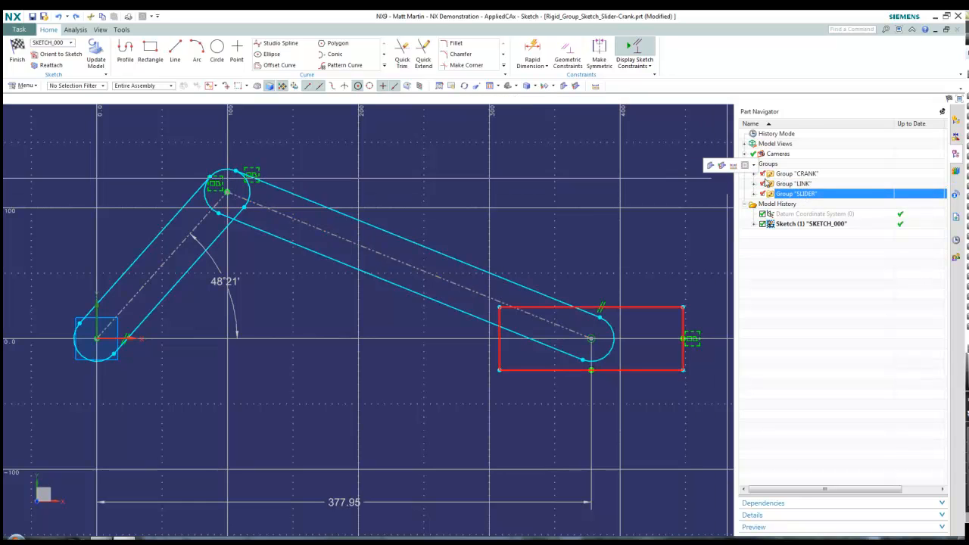
click(779, 184)
click(787, 174)
Make the CRANK group active and drag the Len_Crank dimension out of the way
right_click(784, 175)
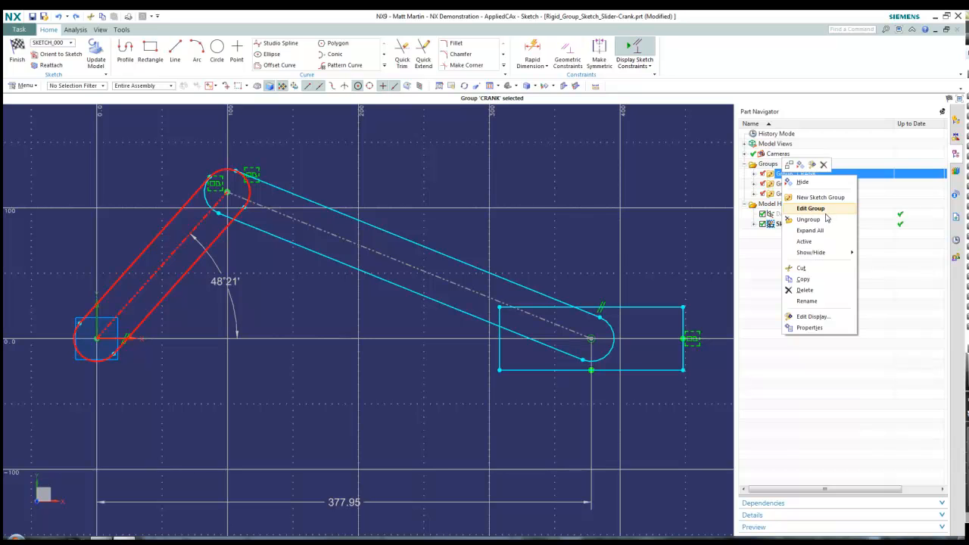
click(806, 241)
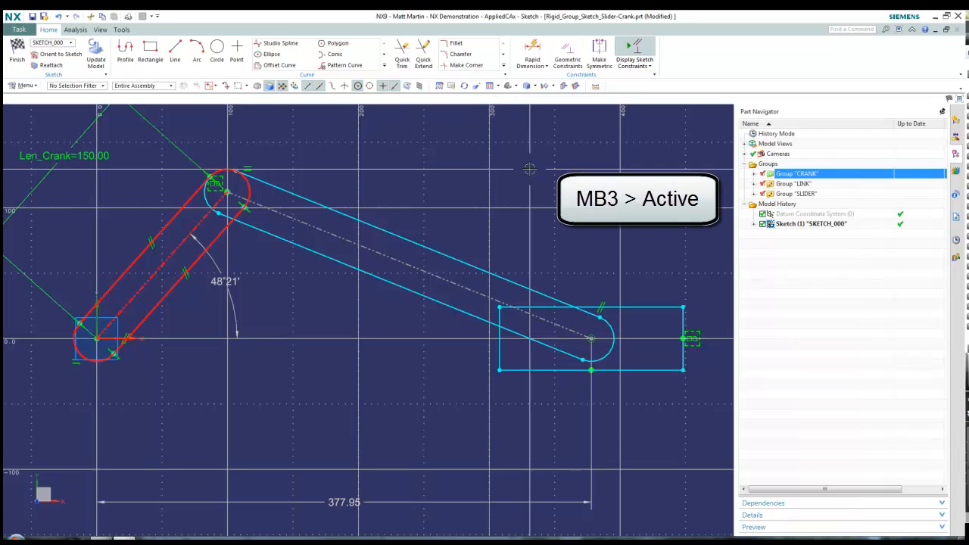
shift+middle_drag(255, 286, 375, 311)
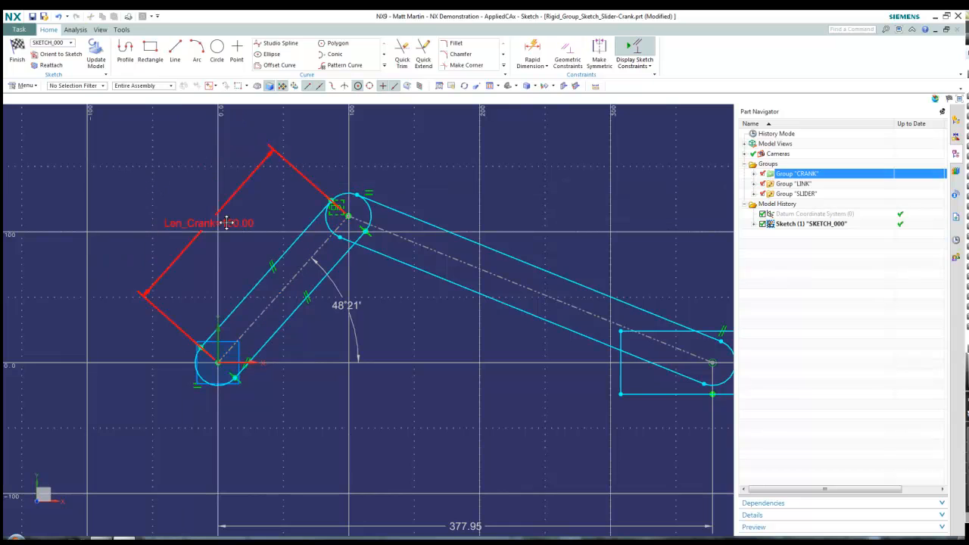
drag(226, 223, 241, 236)
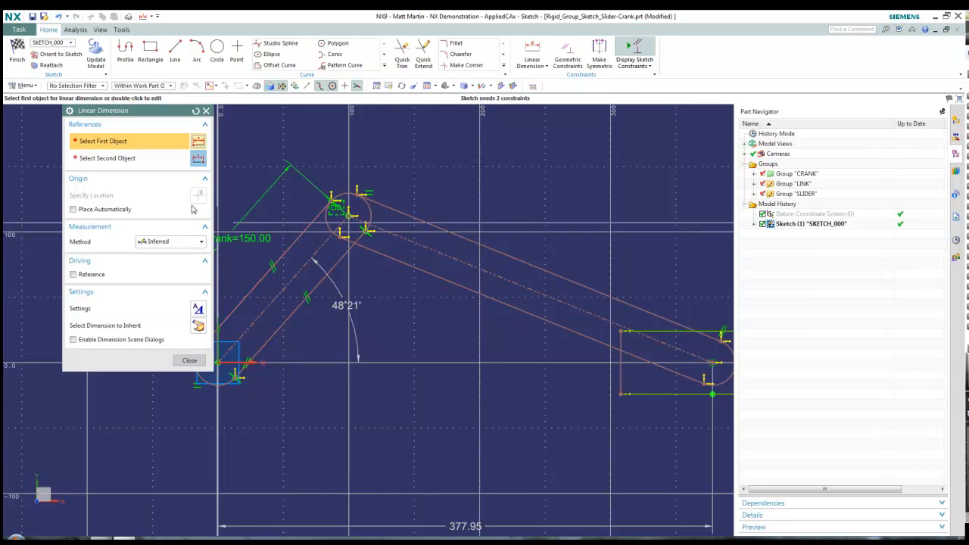
Add a p2=35.00 linear dimension across the crank
click(277, 261)
click(320, 281)
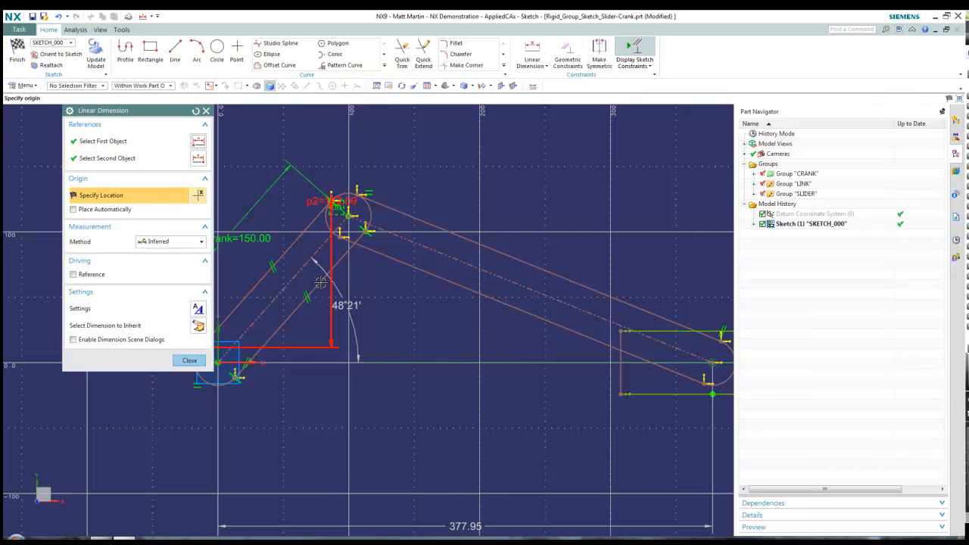
click(322, 285)
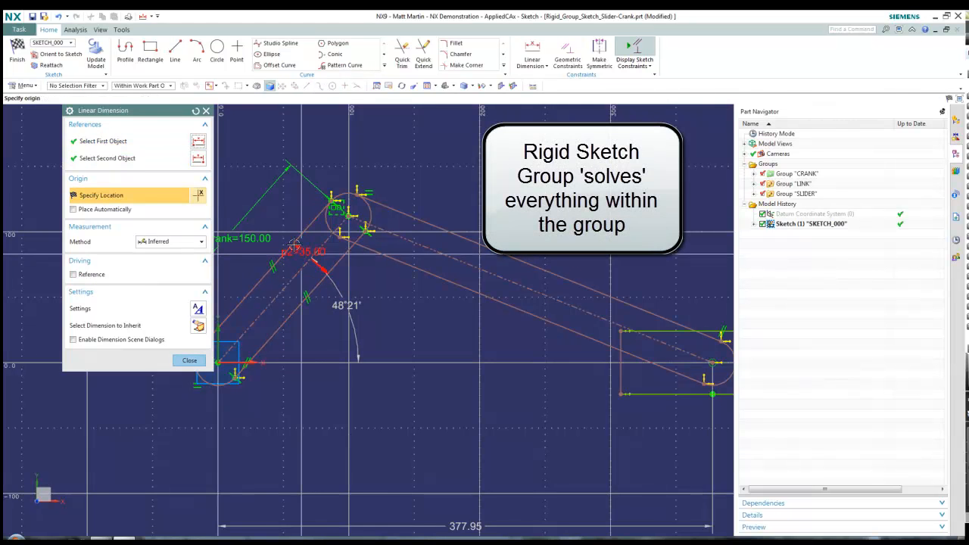
click(270, 225)
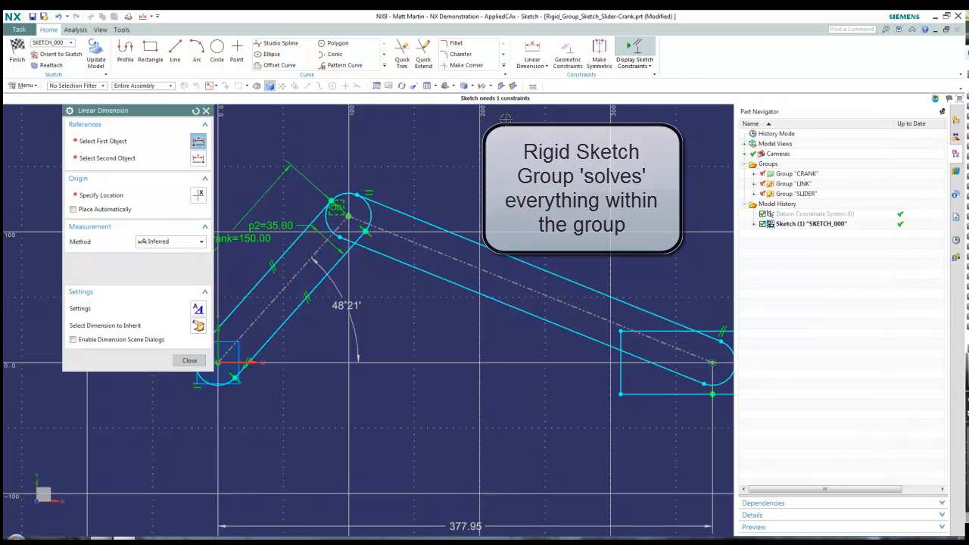
click(192, 362)
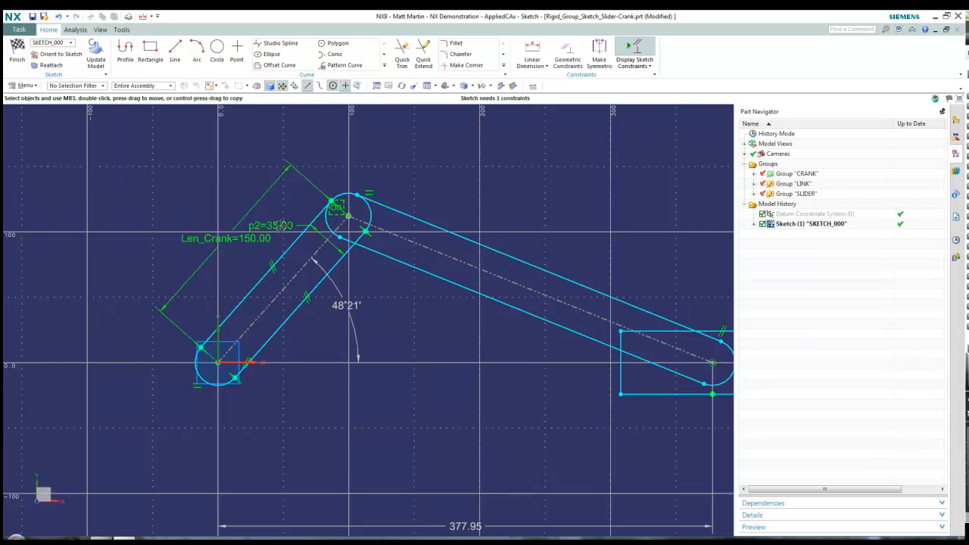
Deactivate the CRANK group, swing the crank to 68°28', and finish the sketch
right_click(777, 176)
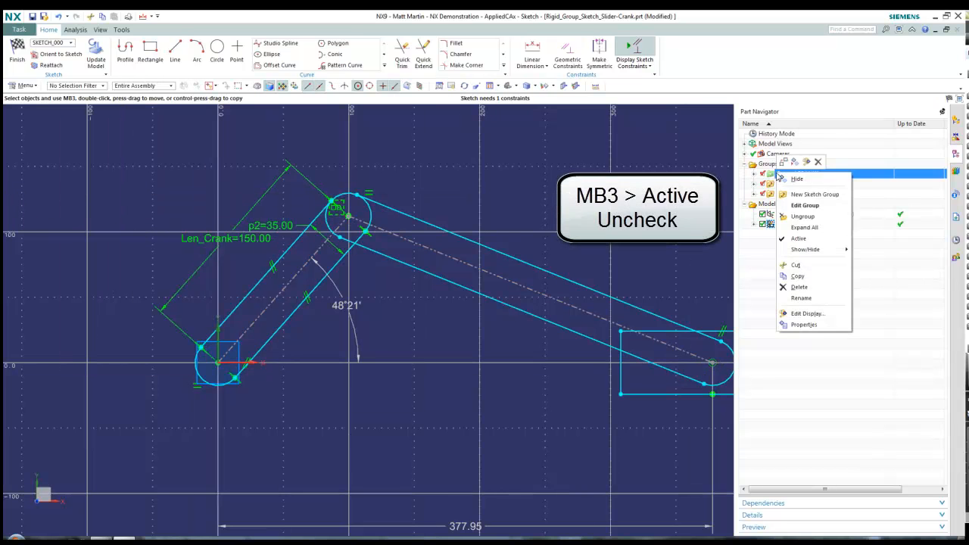
click(791, 239)
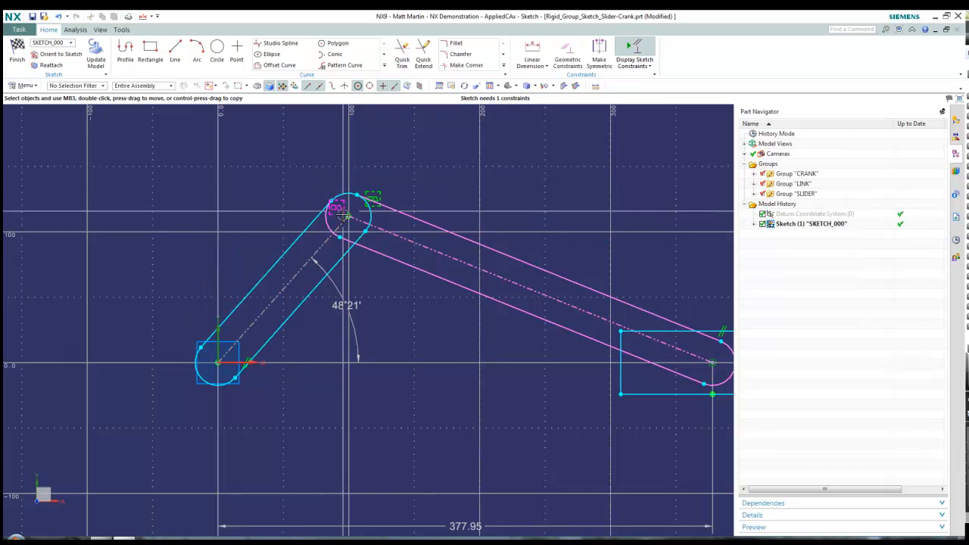
mouse_move(346, 216)
mouse_down()
mouse_move(406, 284)
mouse_move(428, 402)
mouse_move(345, 462)
mouse_move(235, 402)
mouse_move(170, 327)
mouse_move(167, 294)
mouse_move(214, 258)
mouse_move(251, 253)
mouse_up()
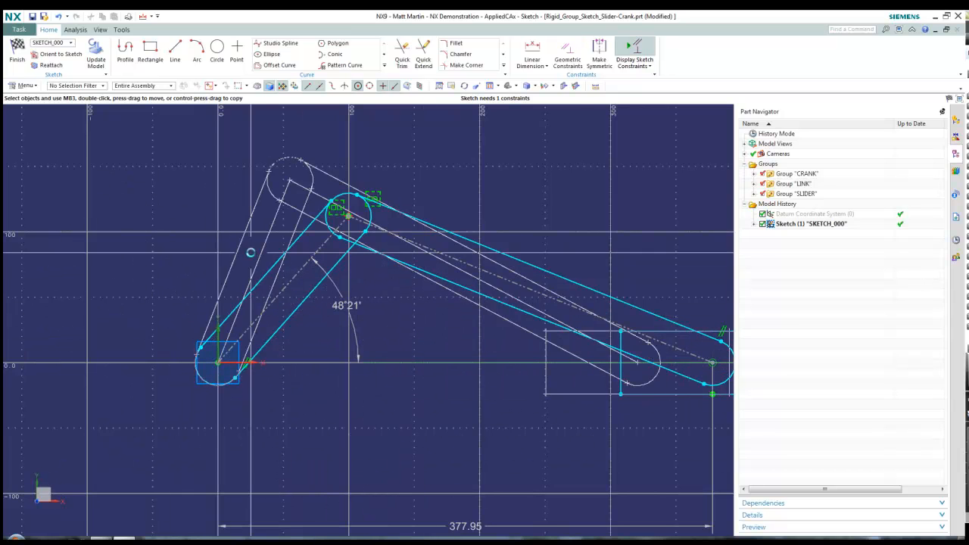
shift+middle_drag(426, 333, 370, 313)
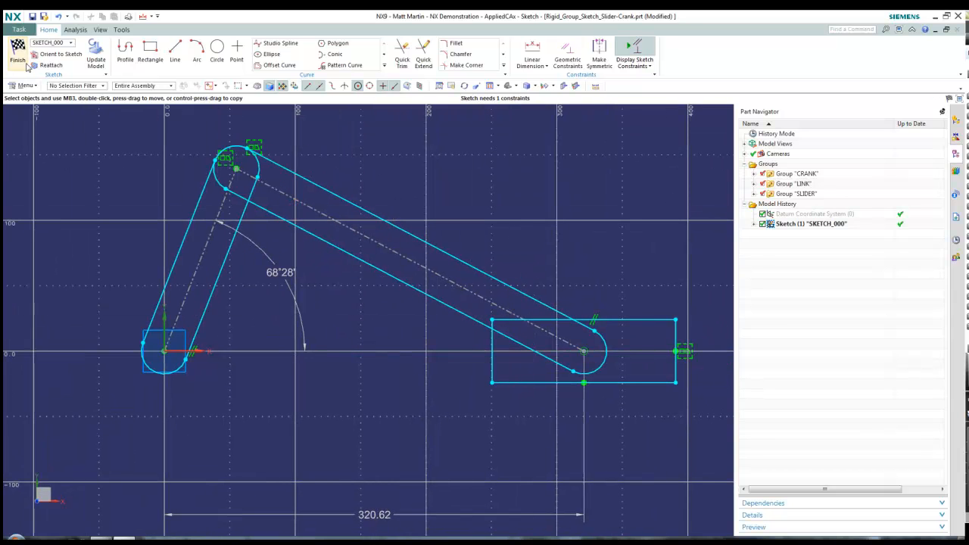
click(23, 64)
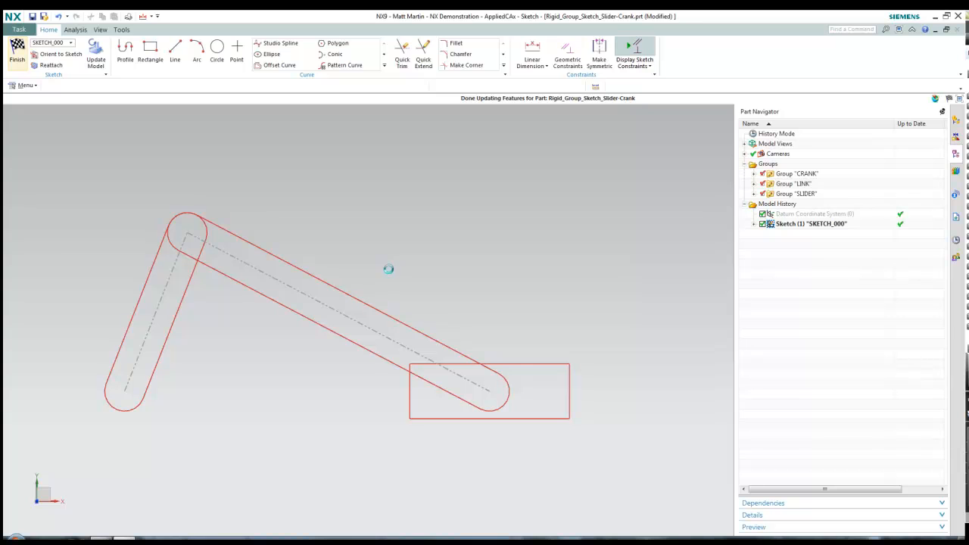
Extrude the CRANK group's curves into a 5 mm solid, selecting by group
mouse_move(383, 262)
middle_down()
mouse_move(367, 208)
mouse_move(342, 211)
middle_up()
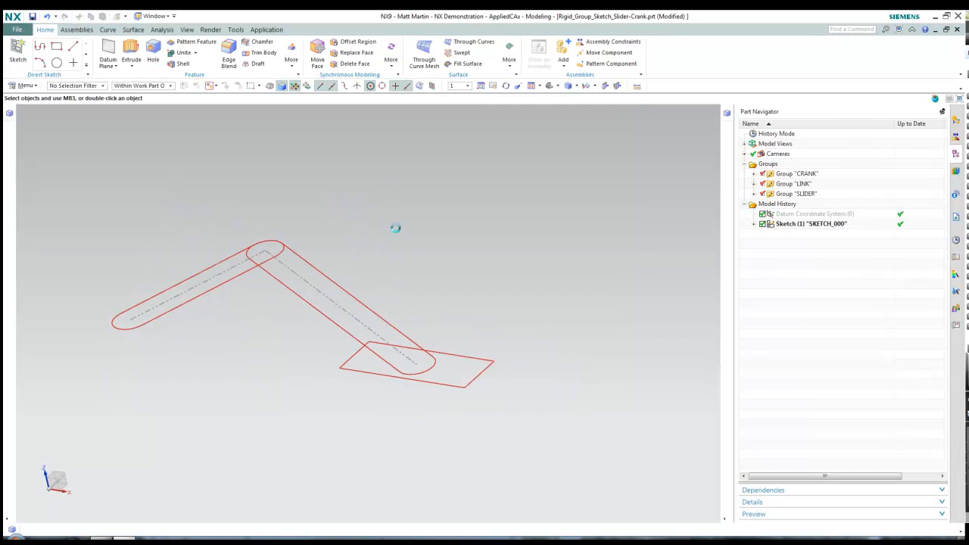
key(x)
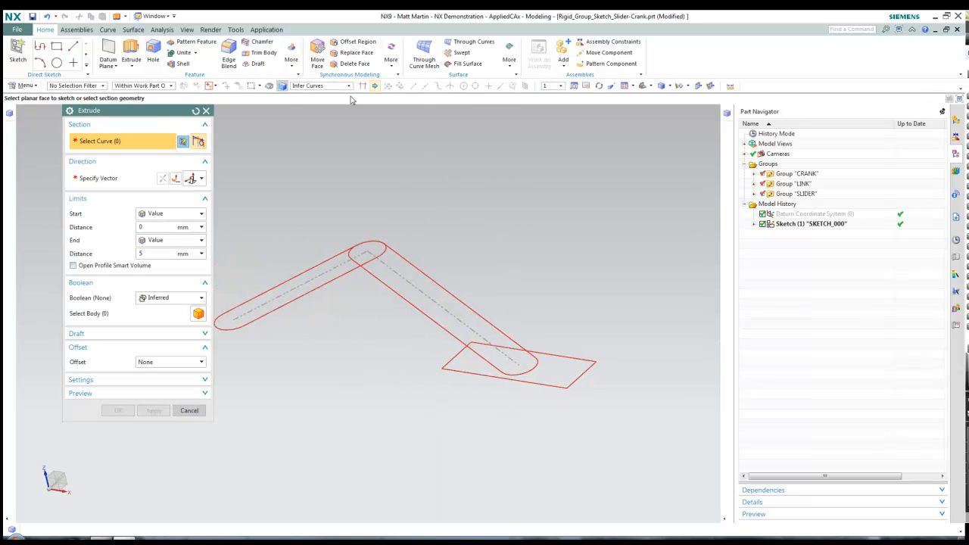
click(350, 87)
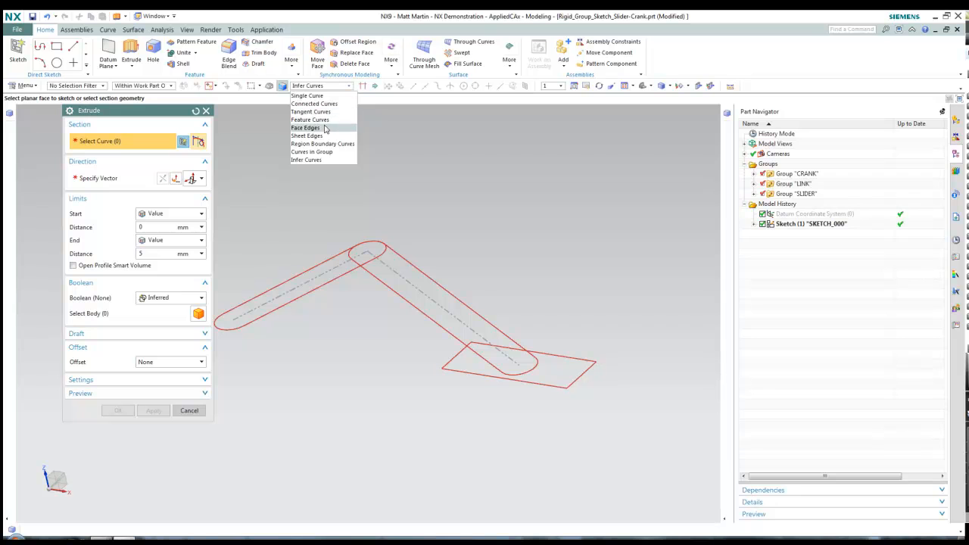
click(323, 121)
click(413, 263)
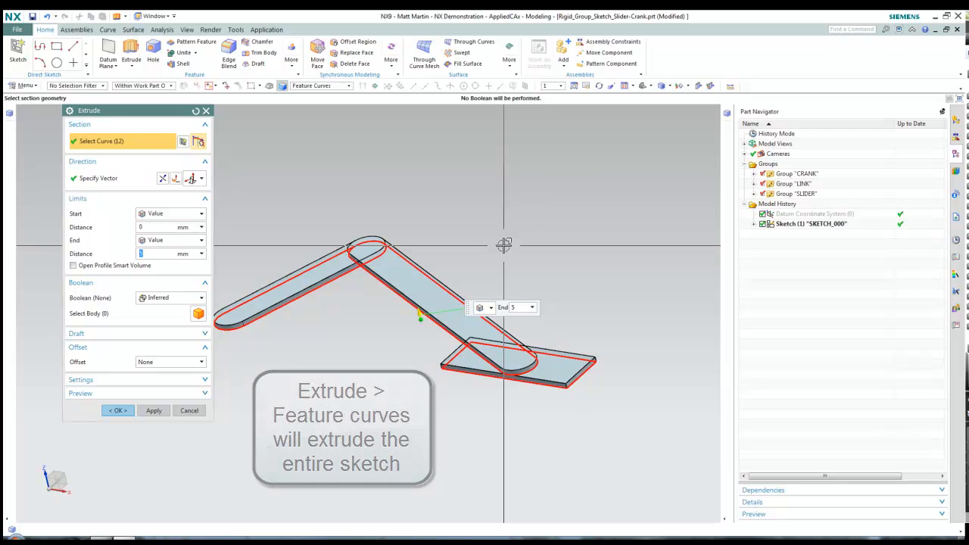
shift+click(444, 288)
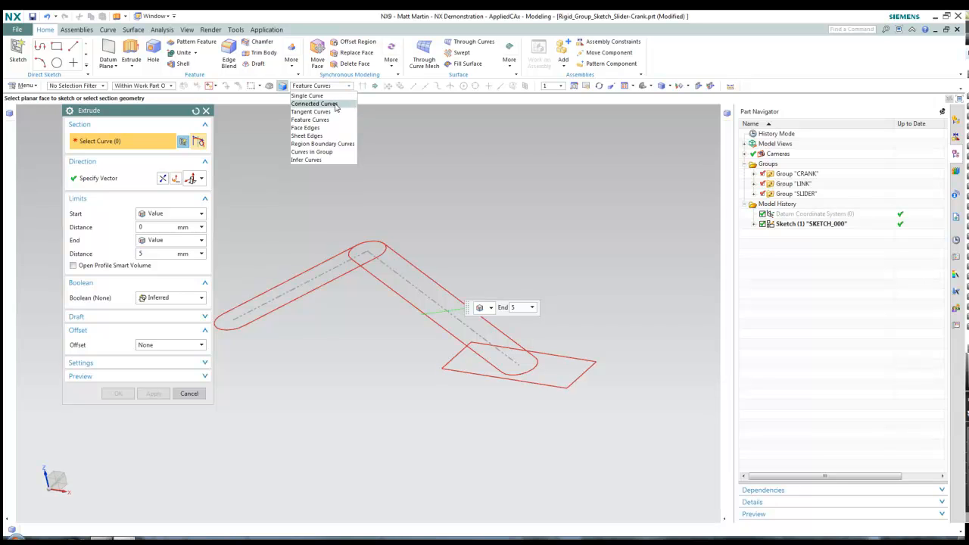
click(320, 151)
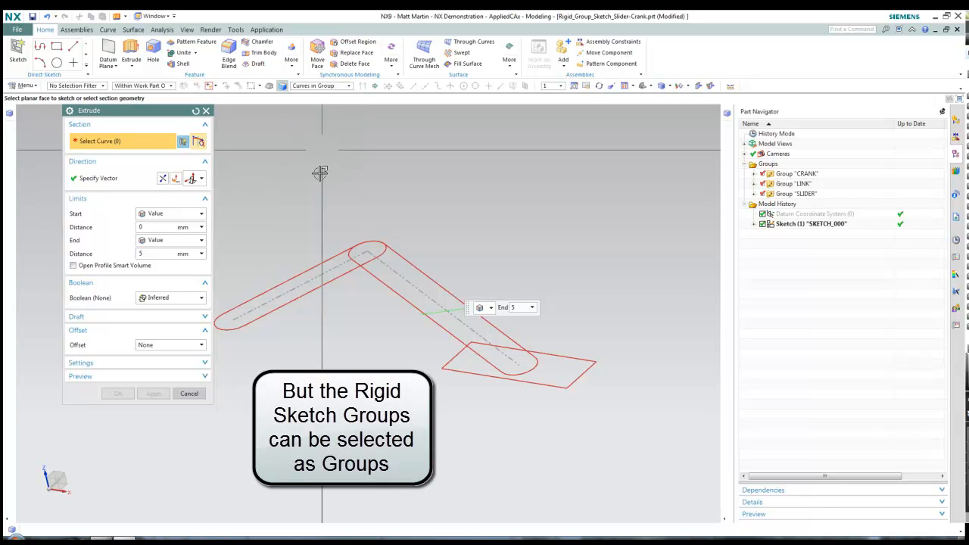
click(319, 257)
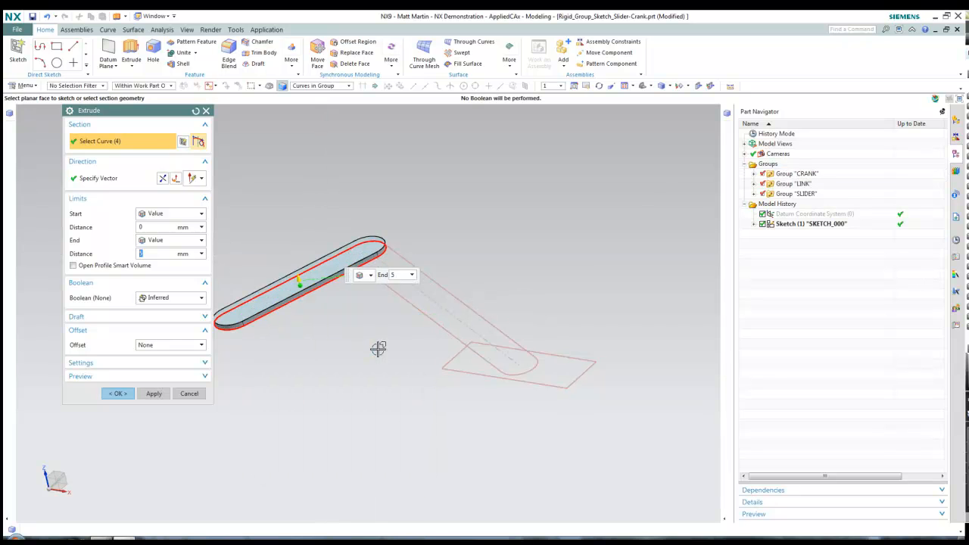
click(154, 394)
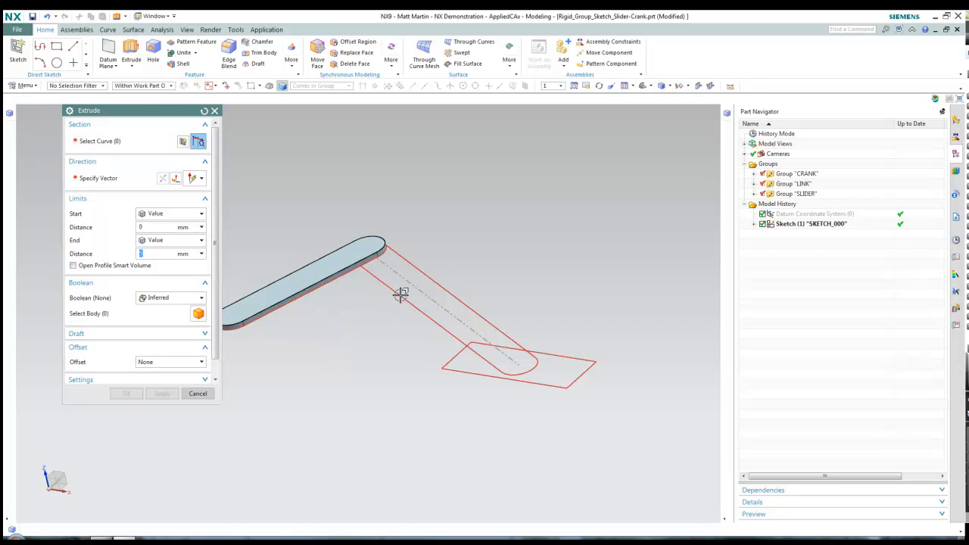
Extrude the link sketch curves 5 mm and rotate the mechanism to look from above
click(400, 294)
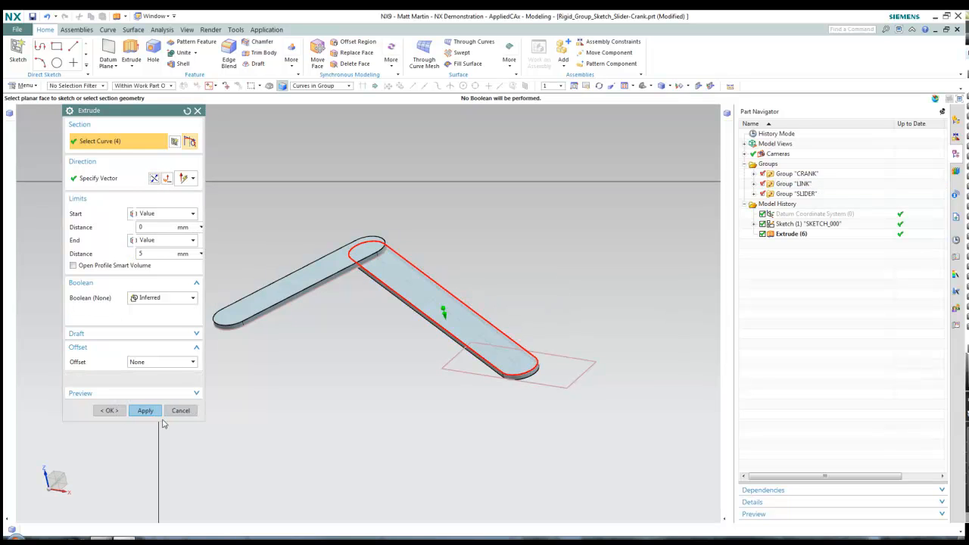
click(116, 394)
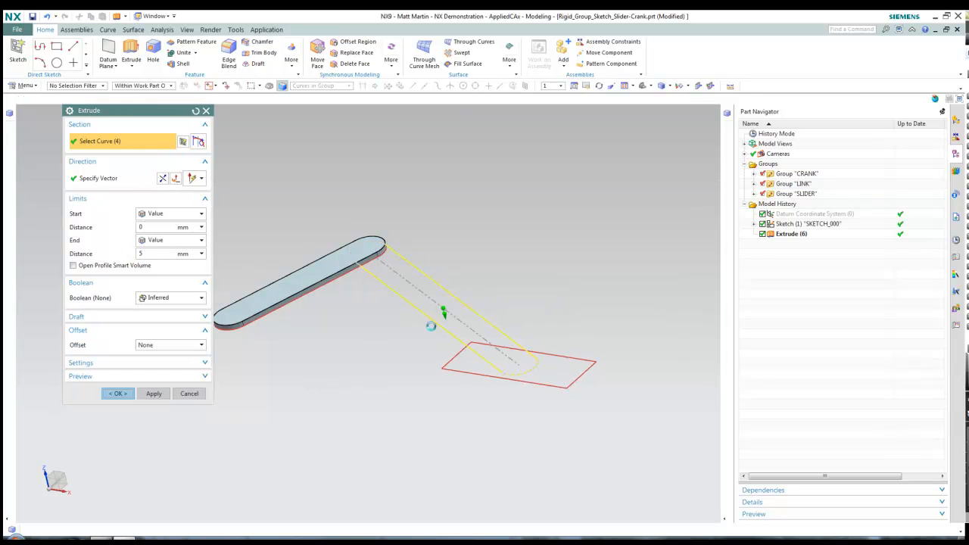
middle_drag(361, 332, 370, 353)
Start a Rib on the sketch line with walls perpendicular to the section plane
key(F8)
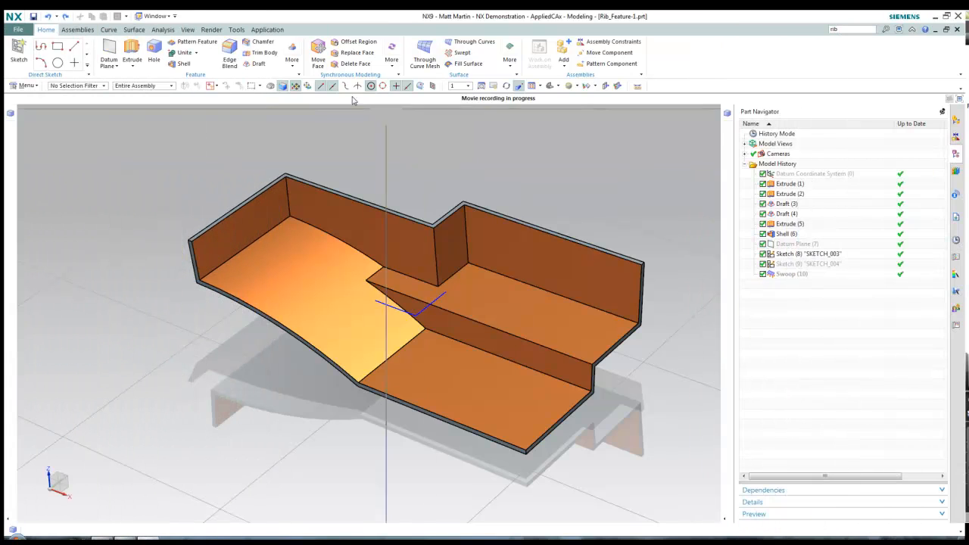
click(292, 57)
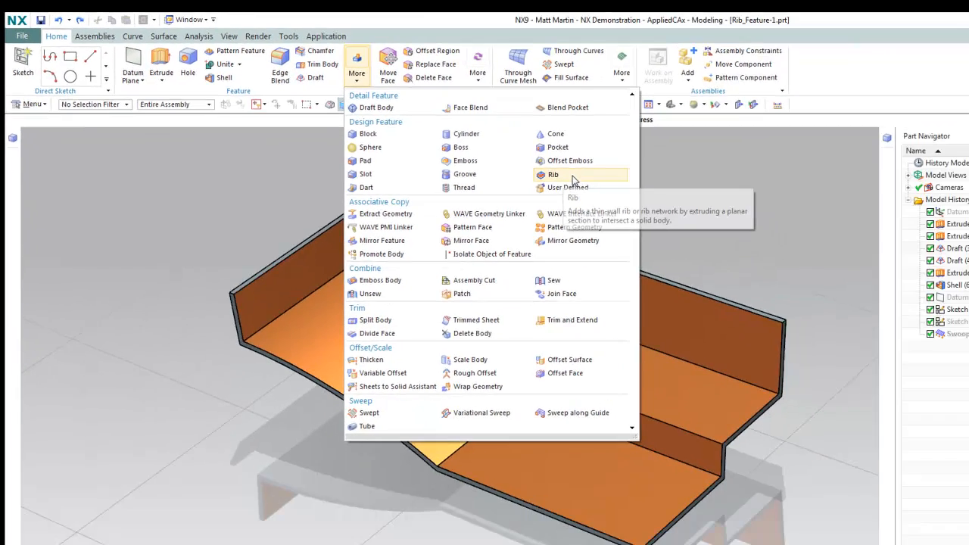
click(822, 259)
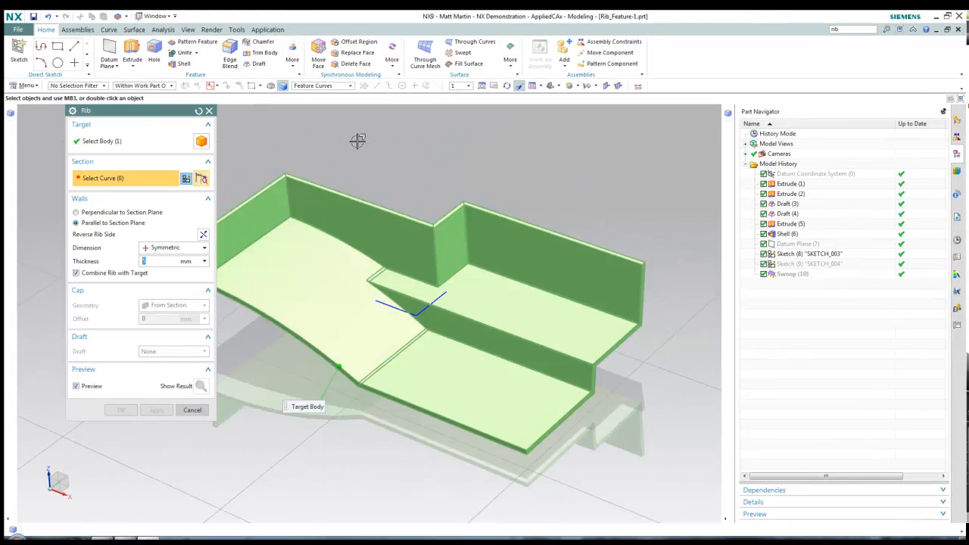
click(387, 302)
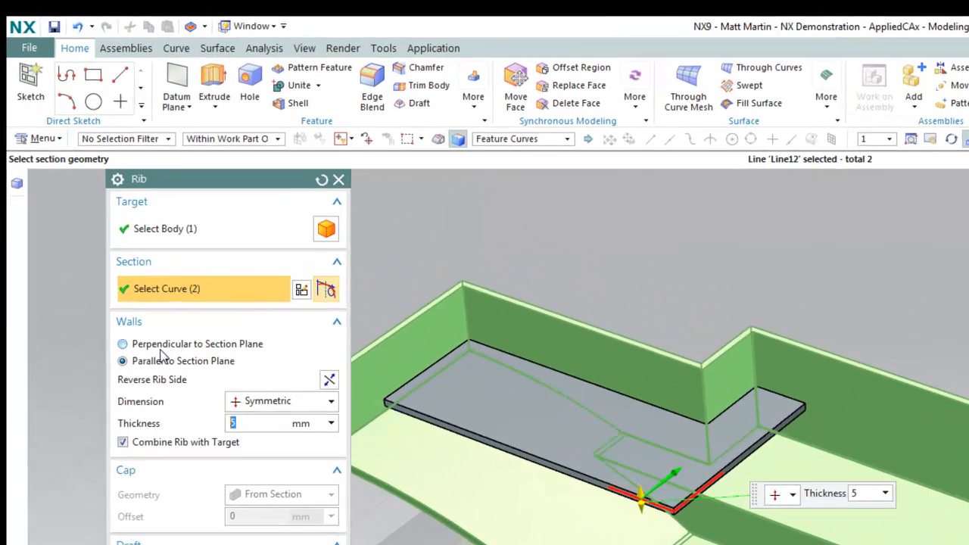
click(98, 214)
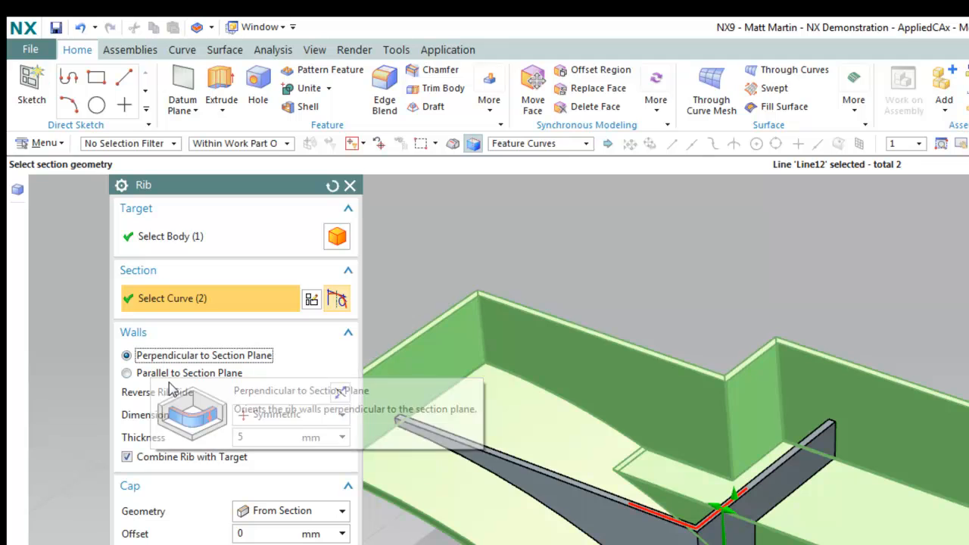
click(152, 375)
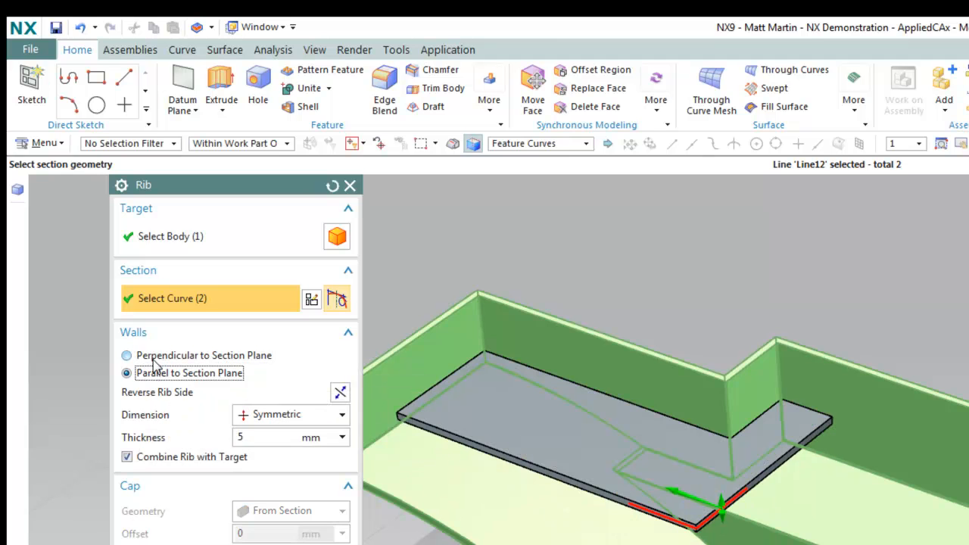
click(148, 356)
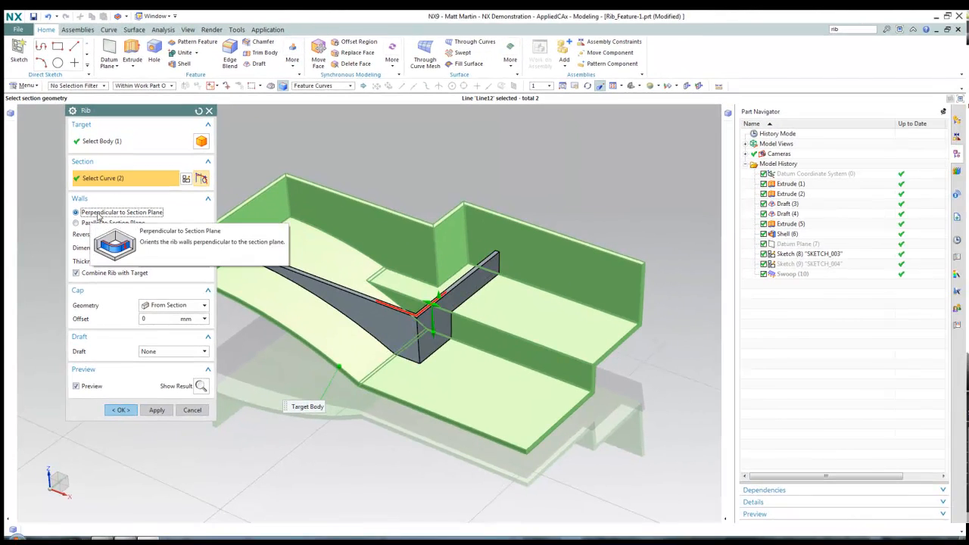
Give the rib a 30 mm cap offset and 5° draft from cap, and create it
click(152, 319)
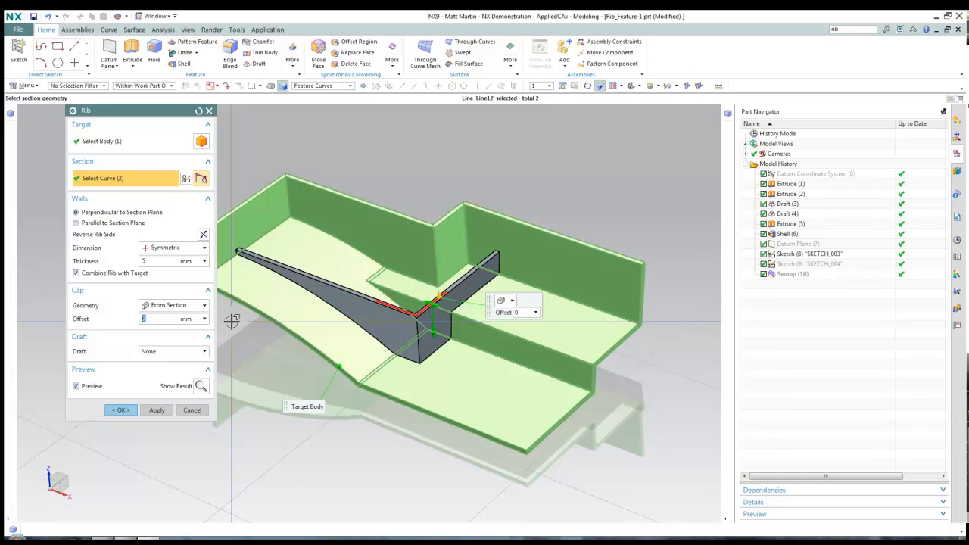
click(173, 353)
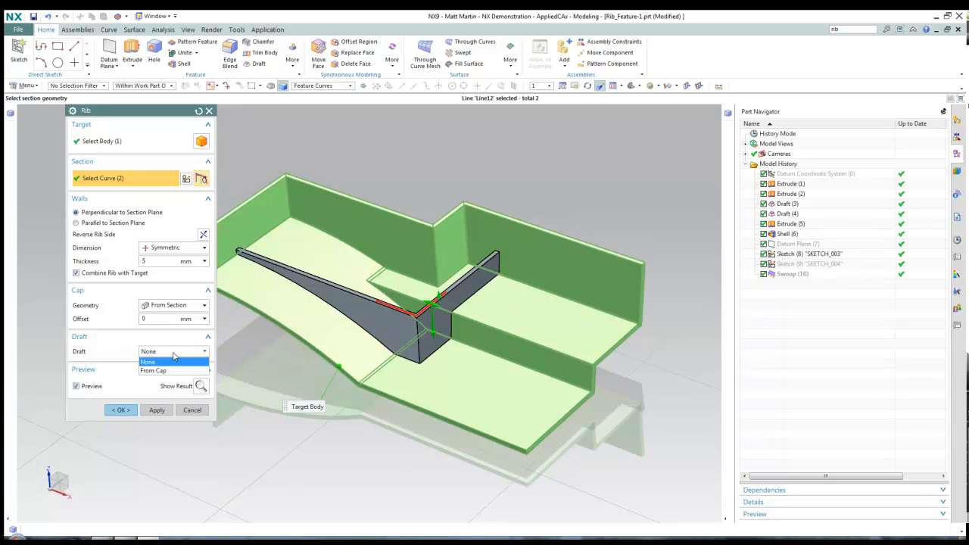
click(161, 370)
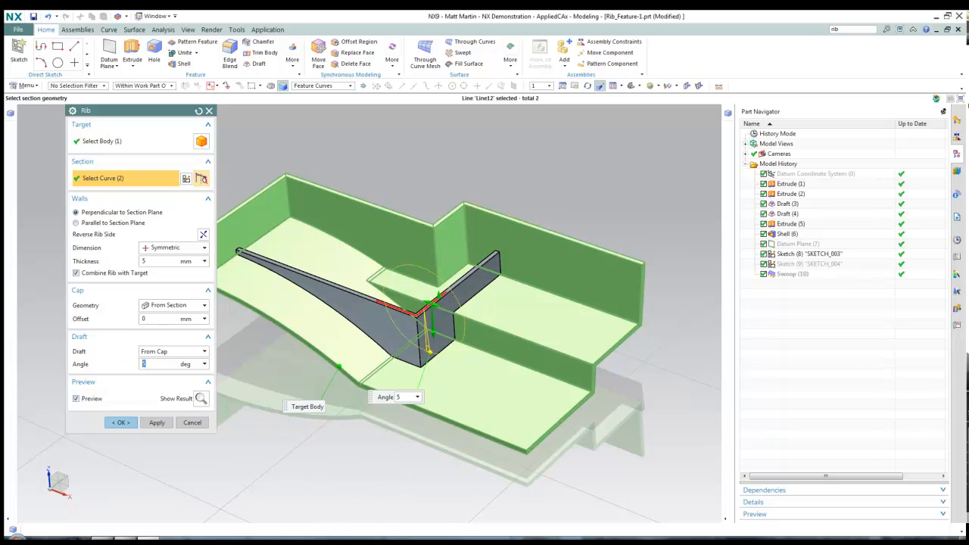
middle_drag(385, 361, 409, 379)
middle_drag(313, 286, 325, 224)
drag(442, 290, 436, 262)
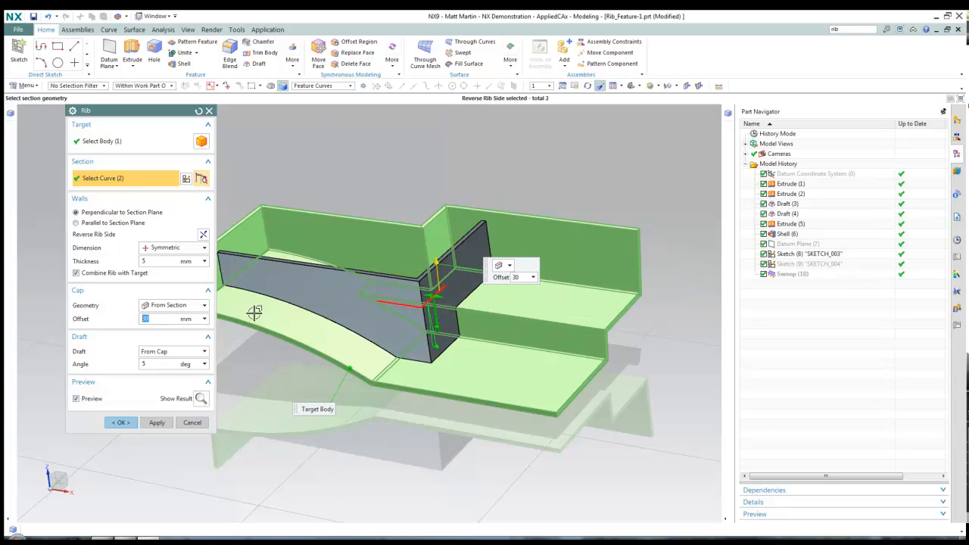
click(121, 423)
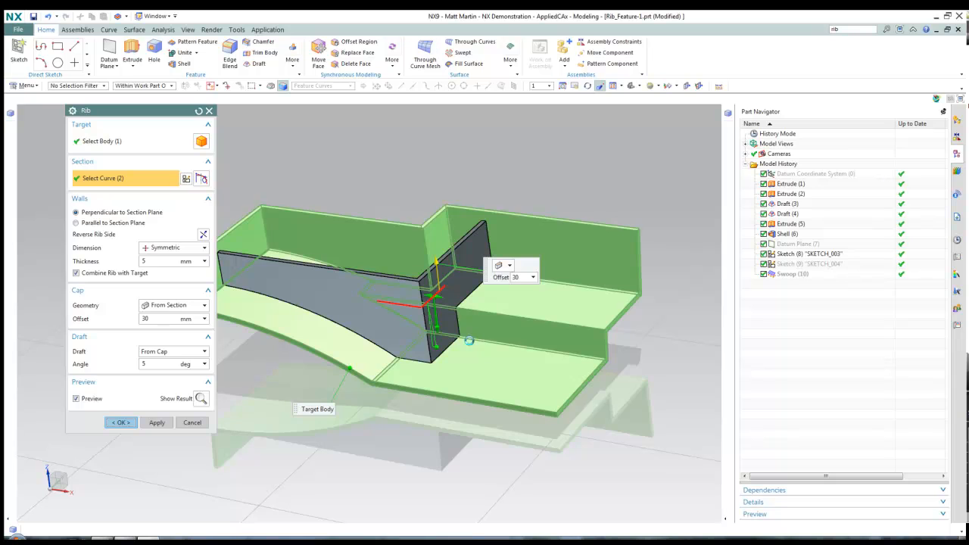
middle_drag(492, 346, 497, 372)
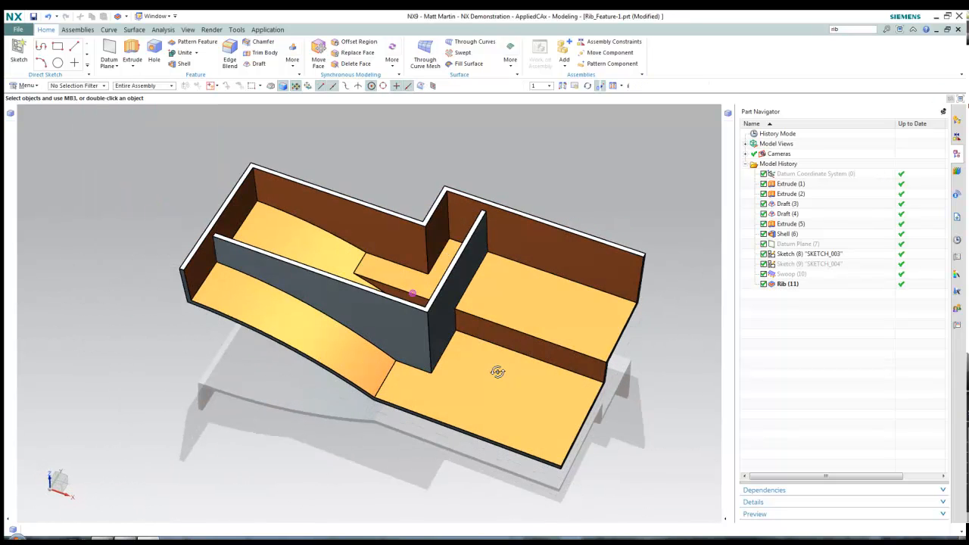
Undo the rib and show the hidden sketches
key(ctrl+z)
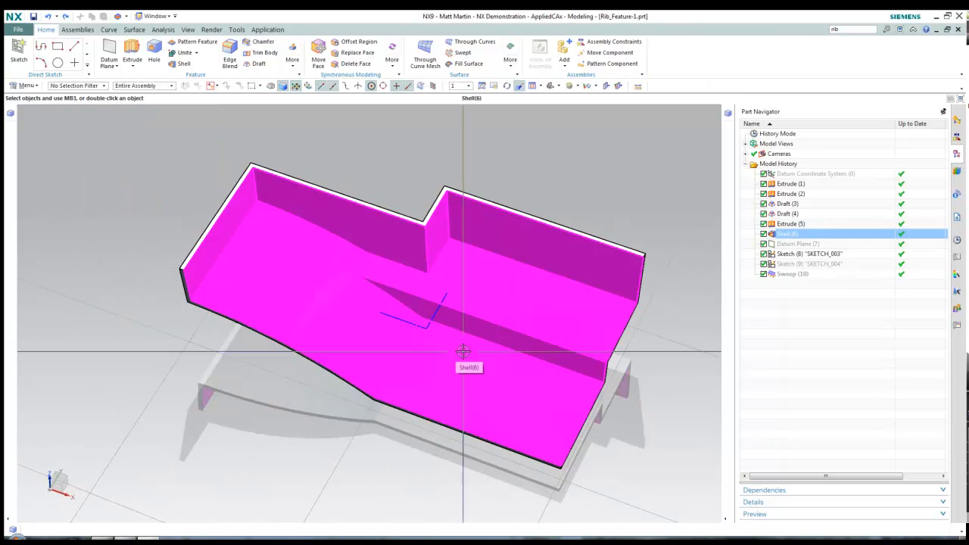
key(F4)
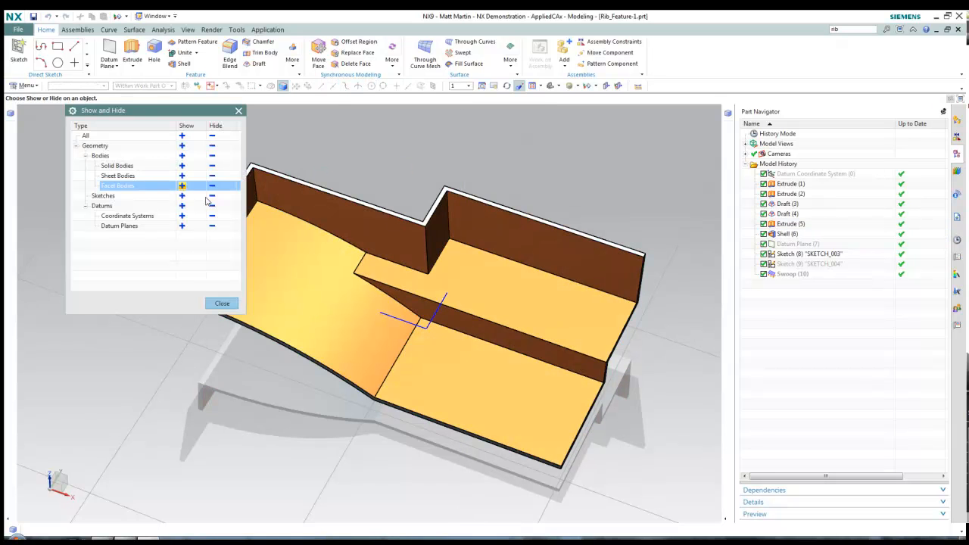
click(182, 196)
click(221, 302)
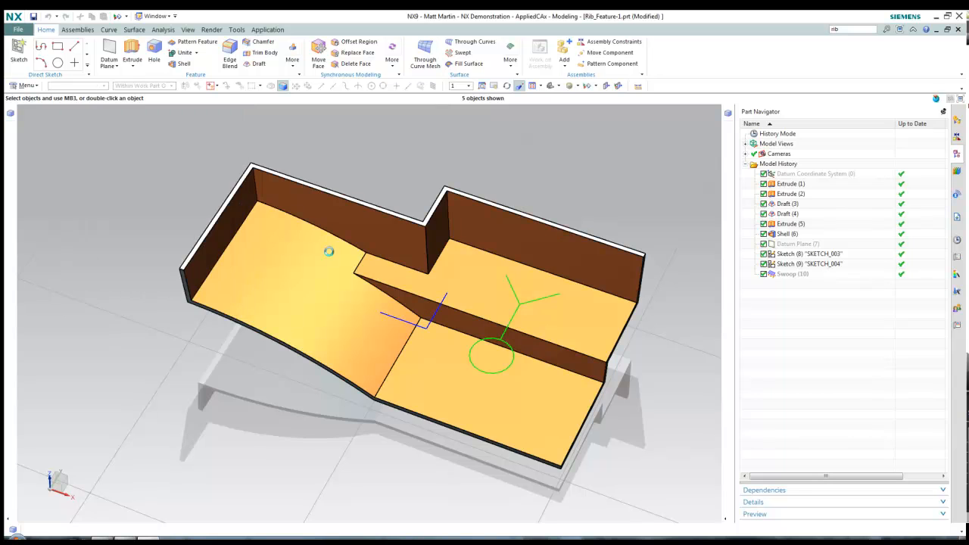
middle_drag(454, 255, 341, 156)
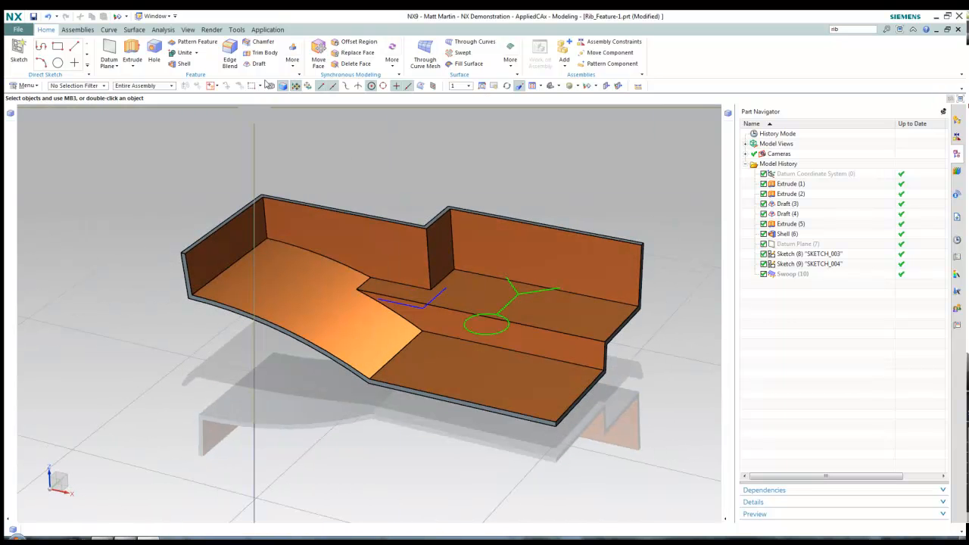
Create a rib from the three-armed SKETCH_004 with 20 mm cap offset and draft from cap
click(293, 61)
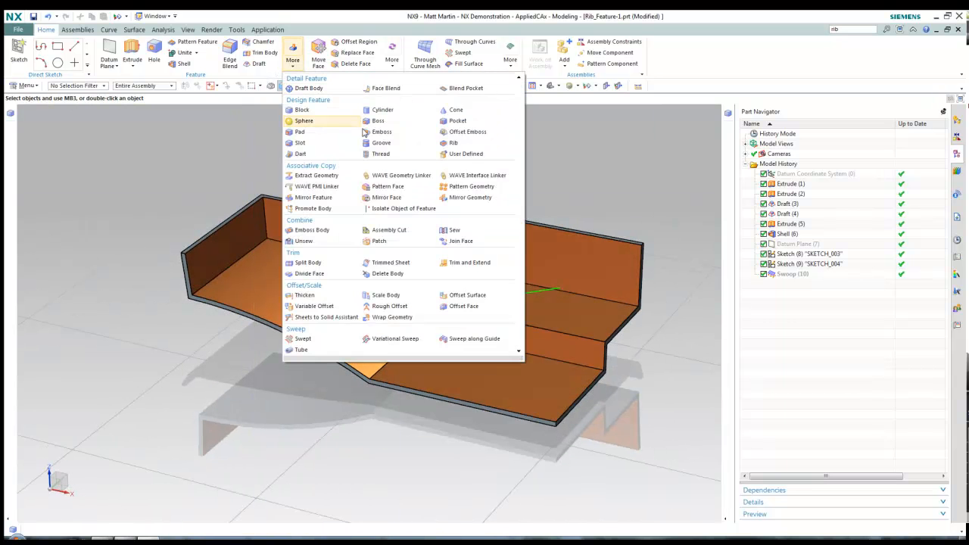
click(453, 143)
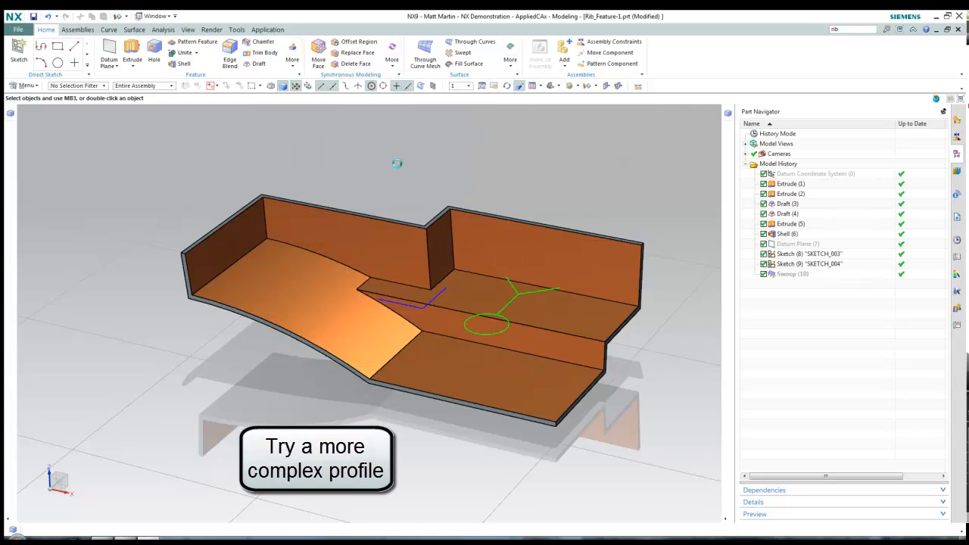
click(508, 301)
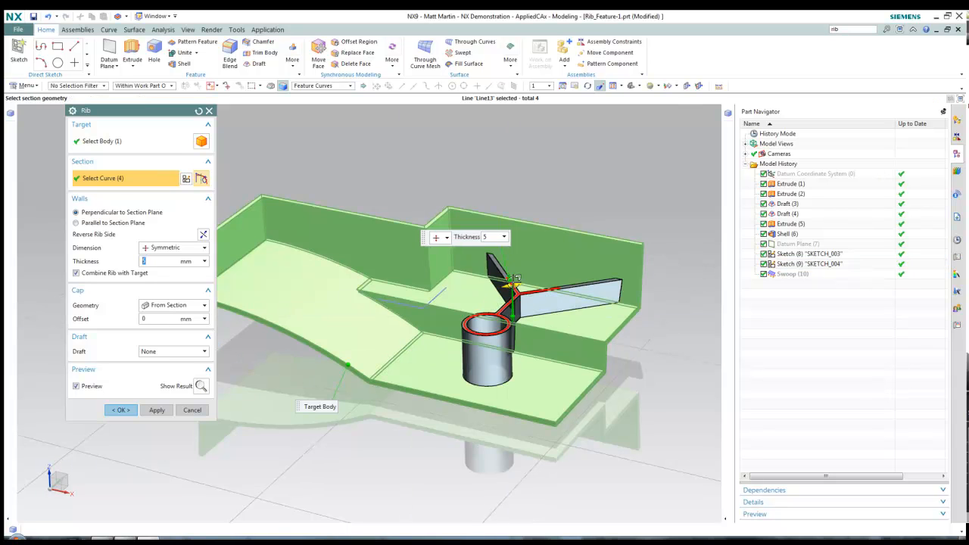
drag(511, 275, 510, 262)
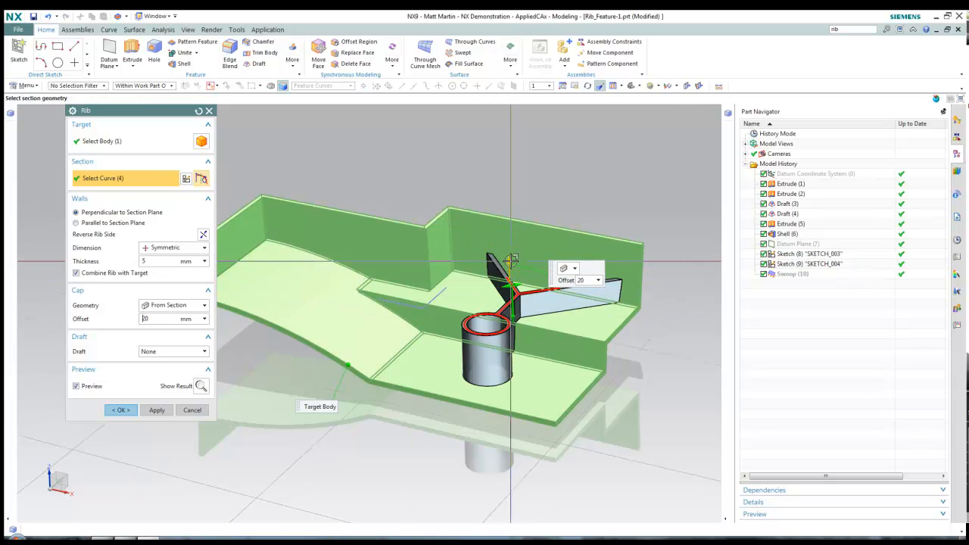
middle_drag(420, 290, 422, 316)
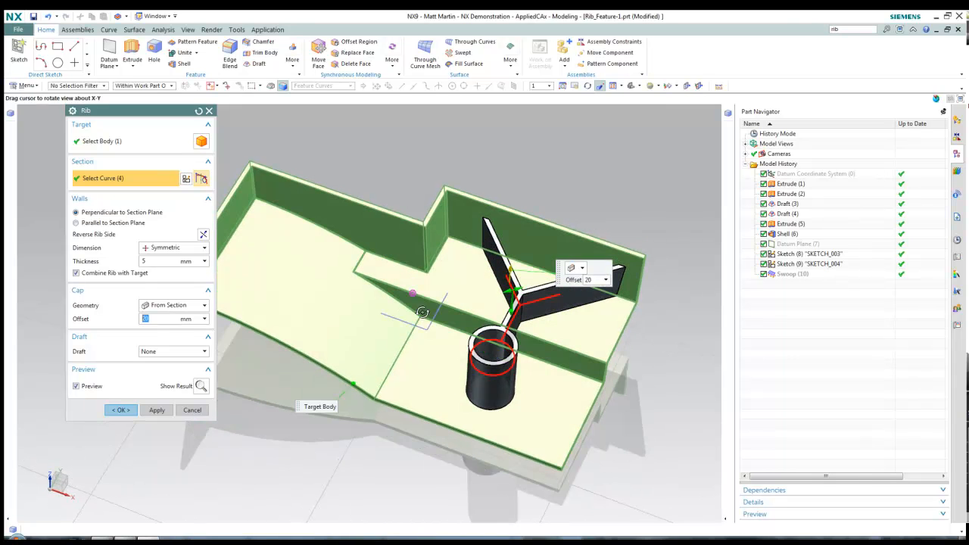
click(176, 352)
click(175, 371)
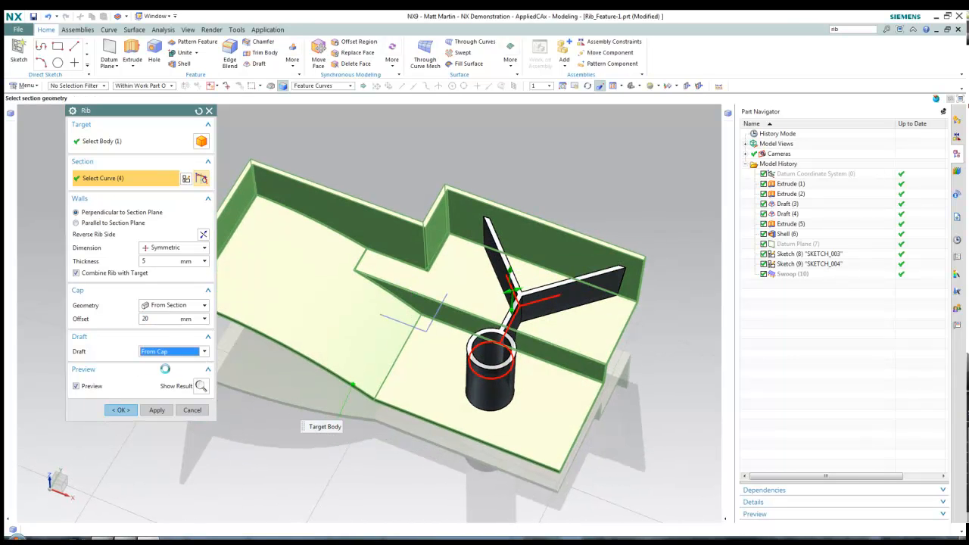
middle_drag(421, 384, 417, 394)
click(121, 422)
mouse_move(621, 314)
middle_down()
mouse_move(639, 307)
mouse_move(619, 311)
middle_up()
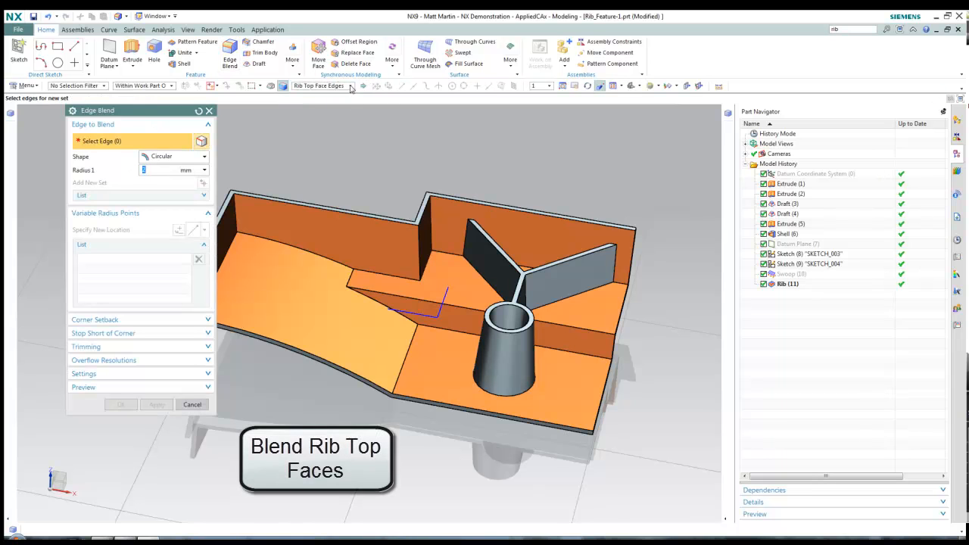
Blend the eight top edges of the Y-shaped rib and boss with a 2 mm radius
click(351, 87)
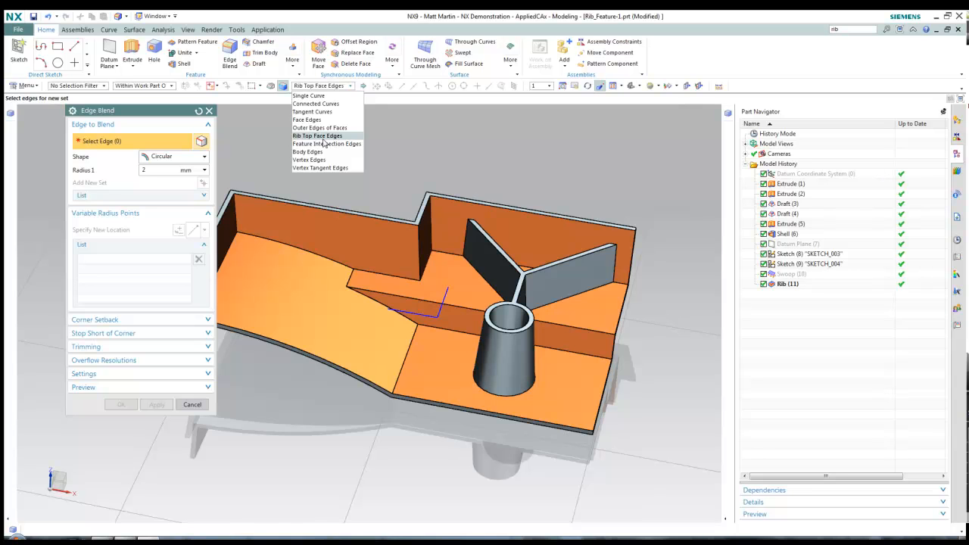
click(323, 137)
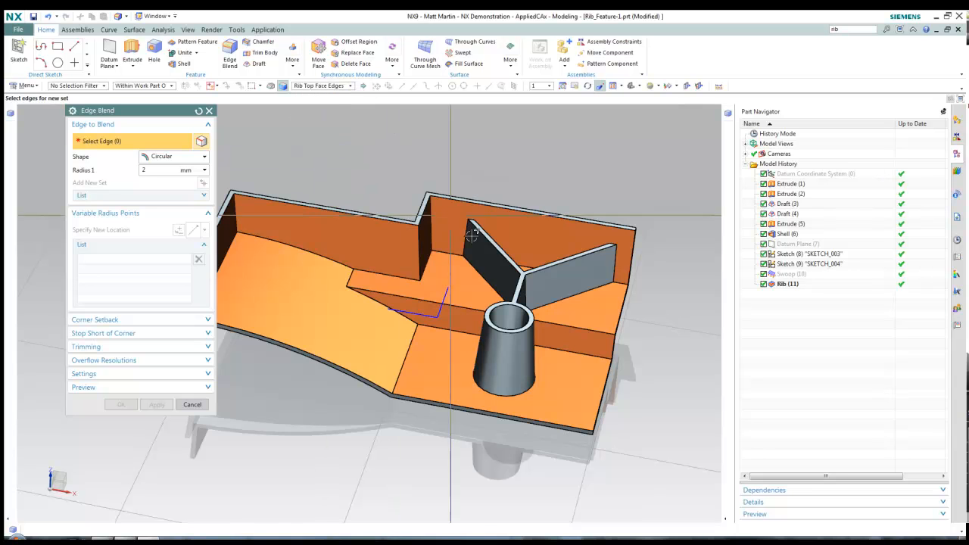
click(517, 291)
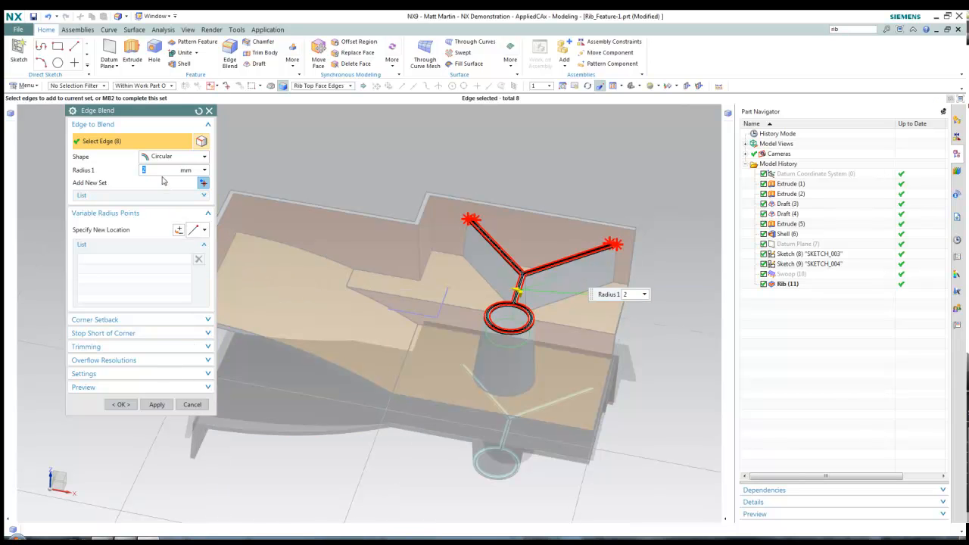
click(121, 404)
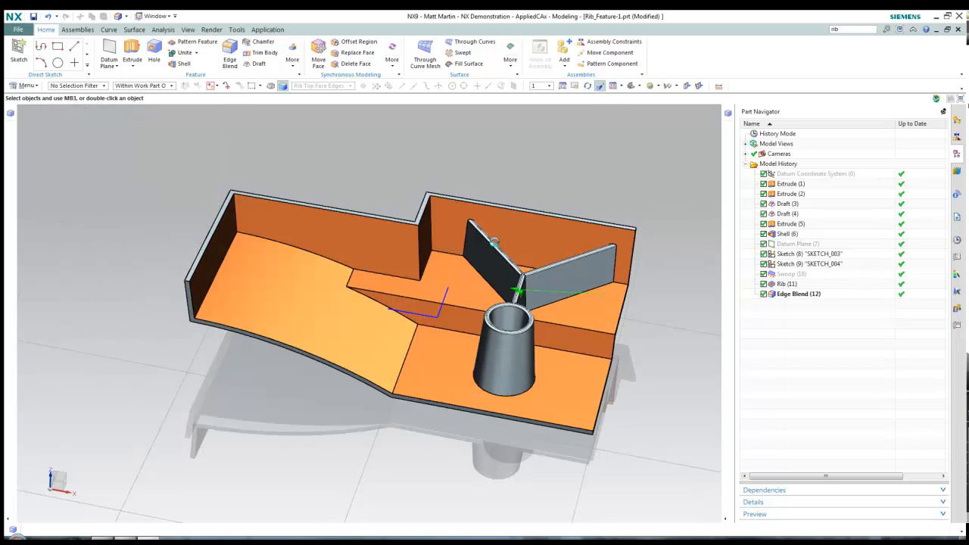
scroll(495, 242, up, 3)
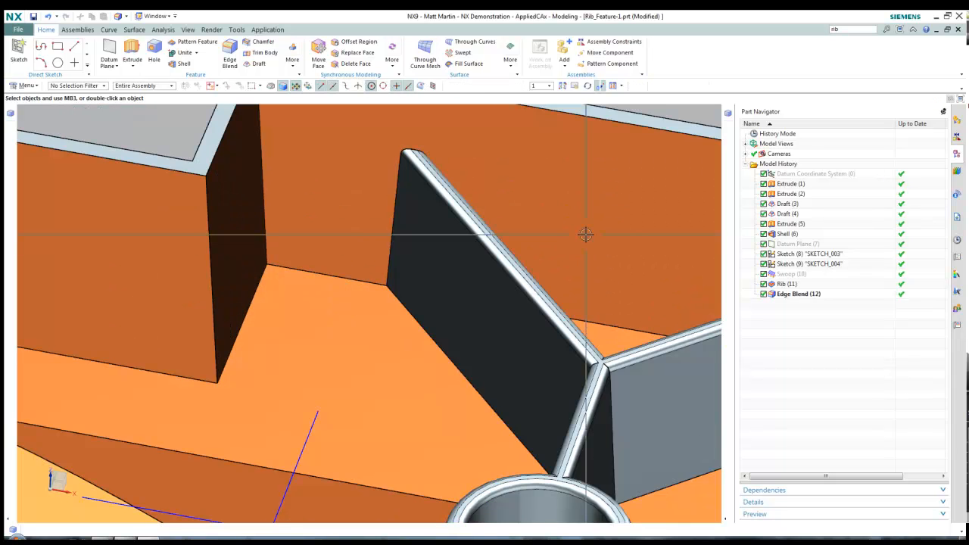
scroll(585, 235, down, 5)
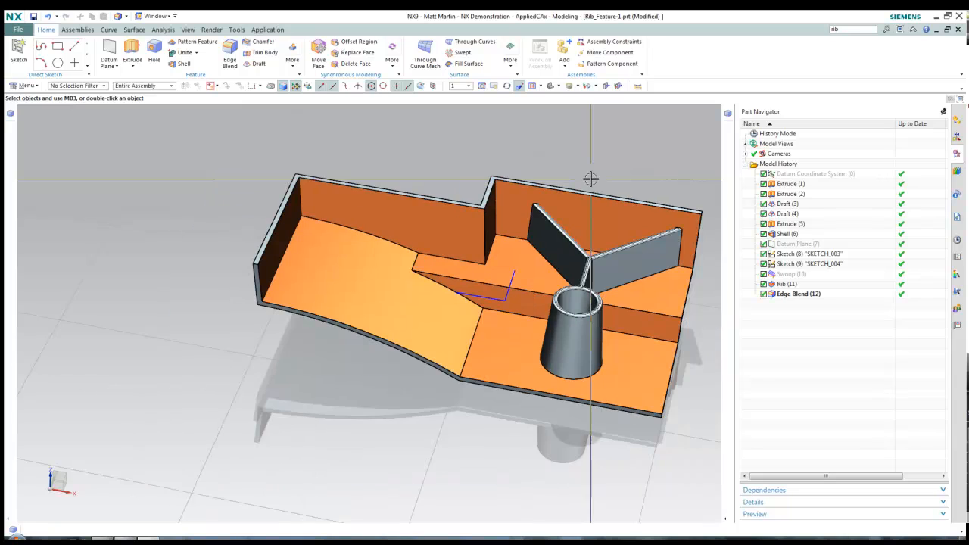
Activate Check-Mate from the HD3D tools on the Blend_Pocket tray to show its results panel
shift+middle_drag(516, 184, 497, 183)
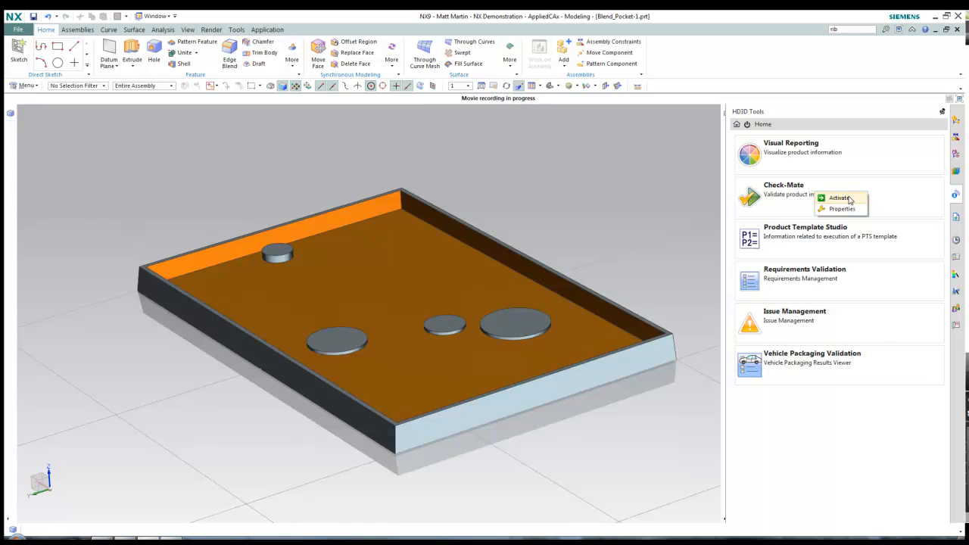
click(849, 199)
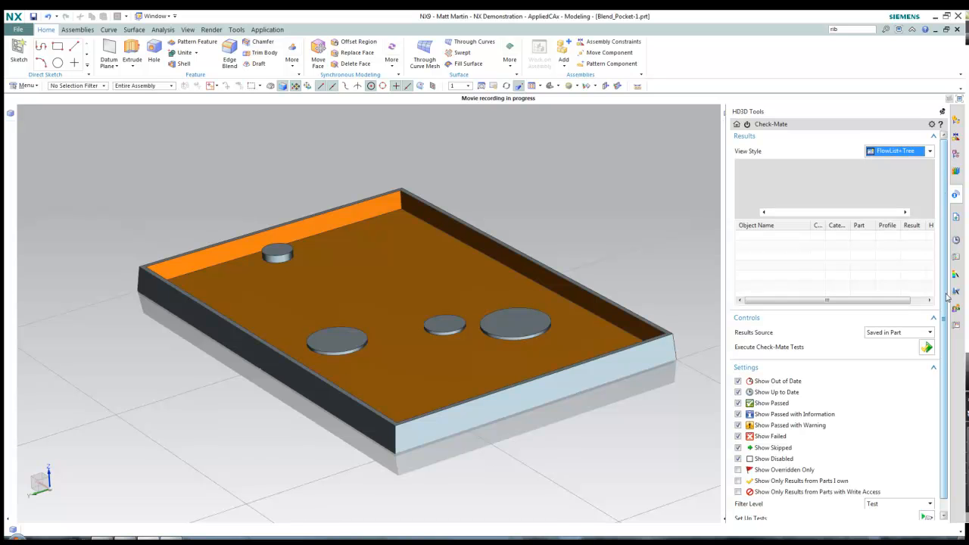
scroll(946, 298, down, 1)
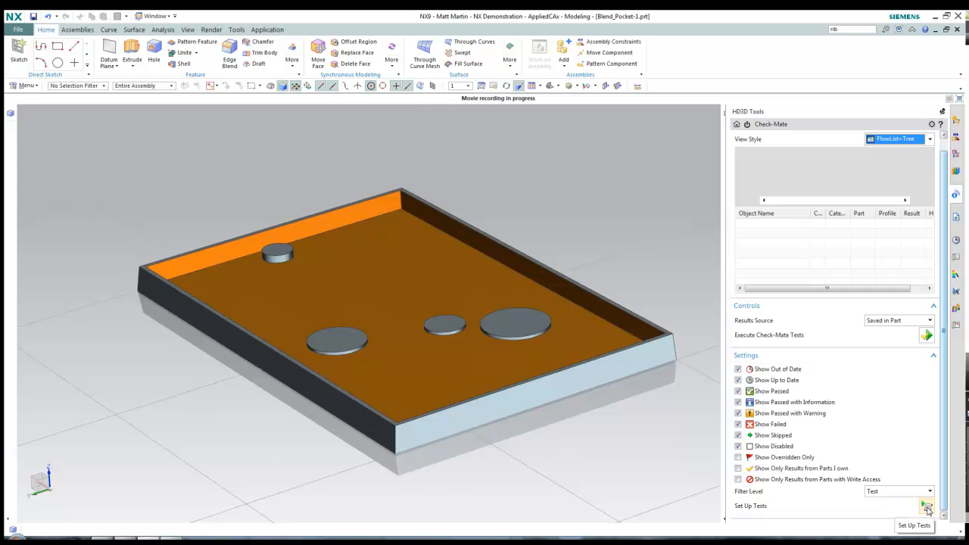
In Check-Mate test setup, add Analyze Pocket from Modeling > Features to the chosen tests
click(927, 507)
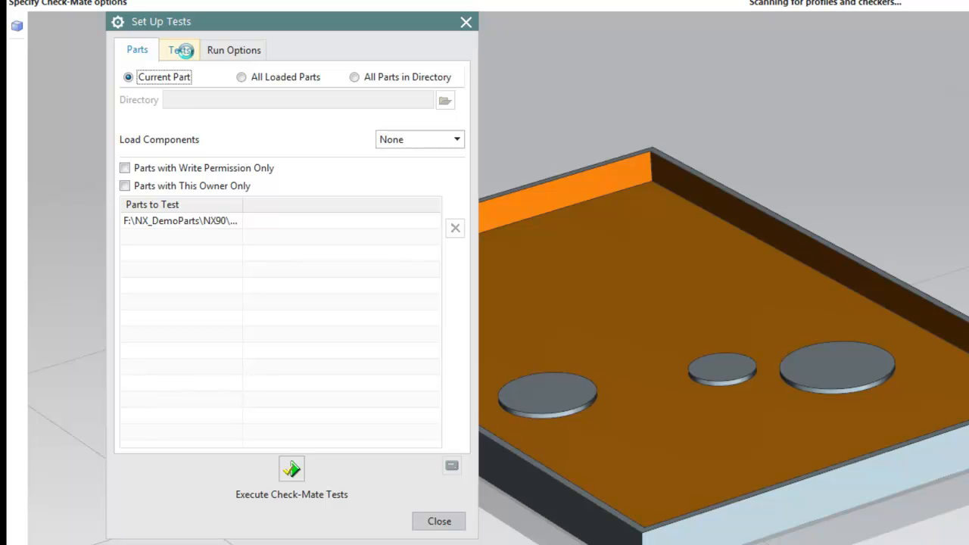
click(182, 51)
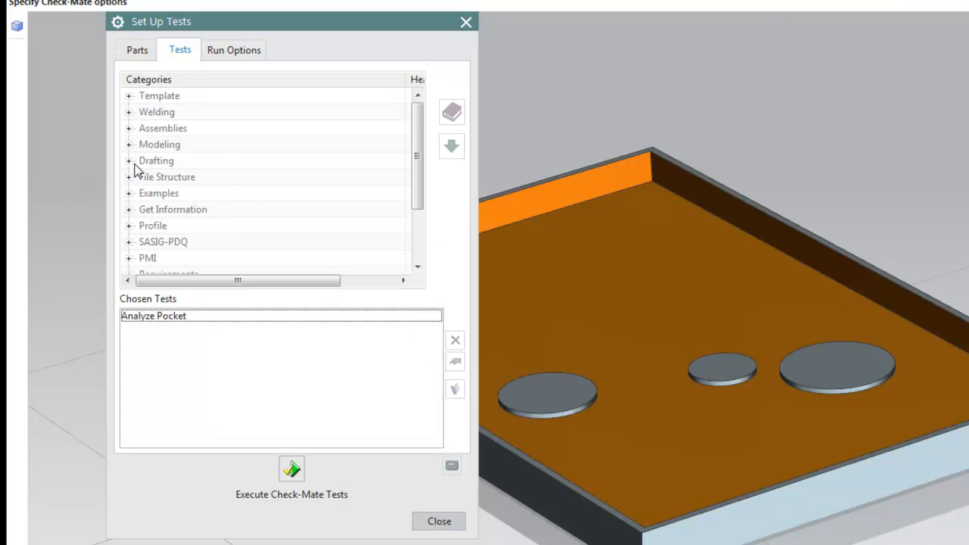
click(129, 144)
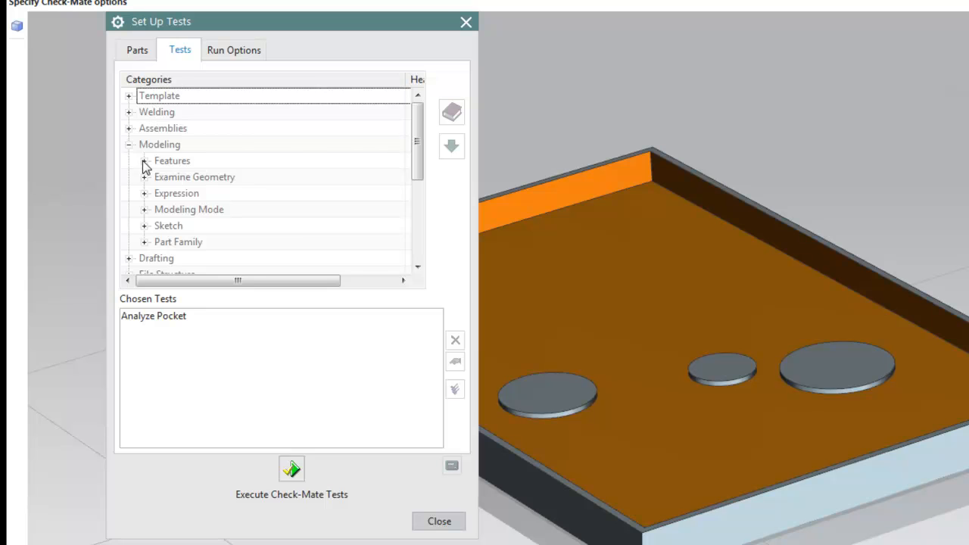
click(145, 163)
scroll(227, 196, down, 4)
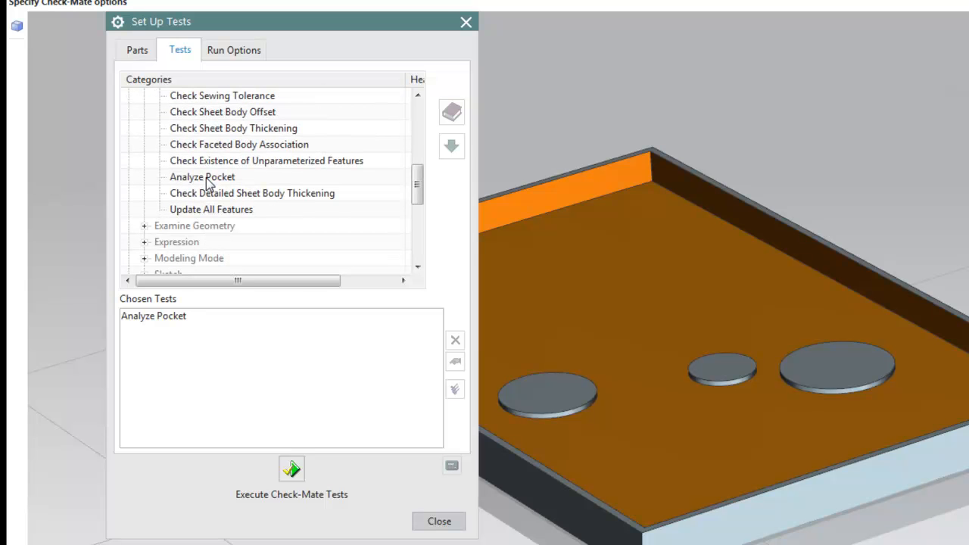
click(206, 181)
click(451, 148)
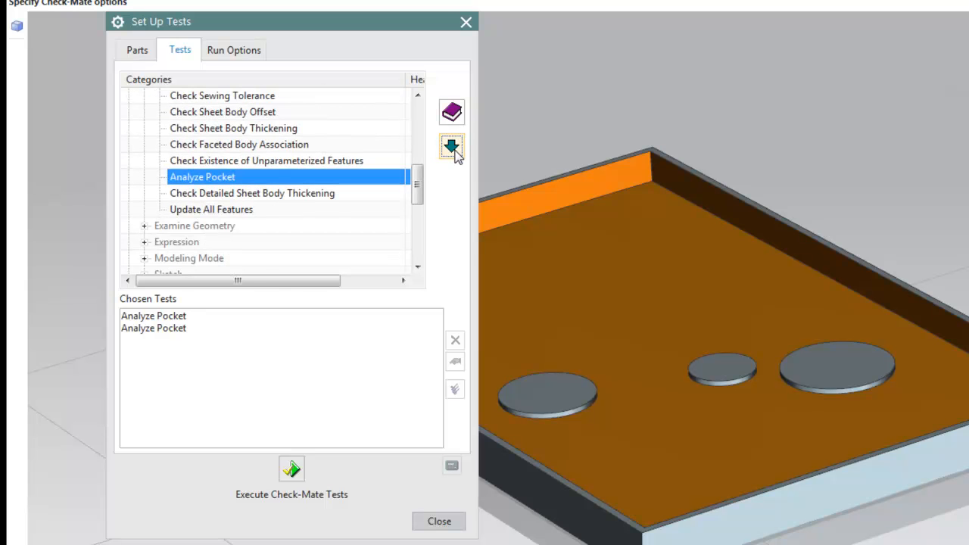
Remove the duplicate Analyze Pocket test and open the remaining one's Customize settings
click(176, 329)
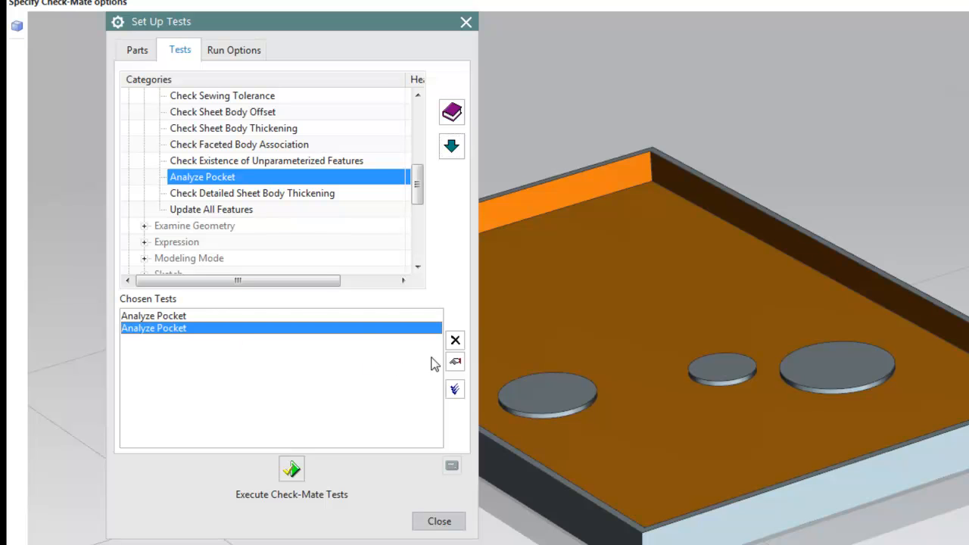
click(455, 340)
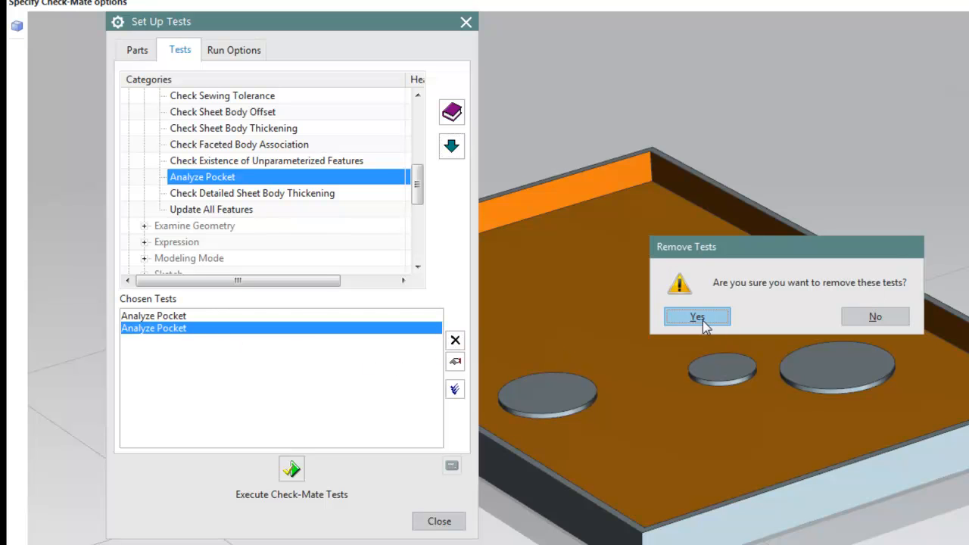
click(696, 316)
click(184, 318)
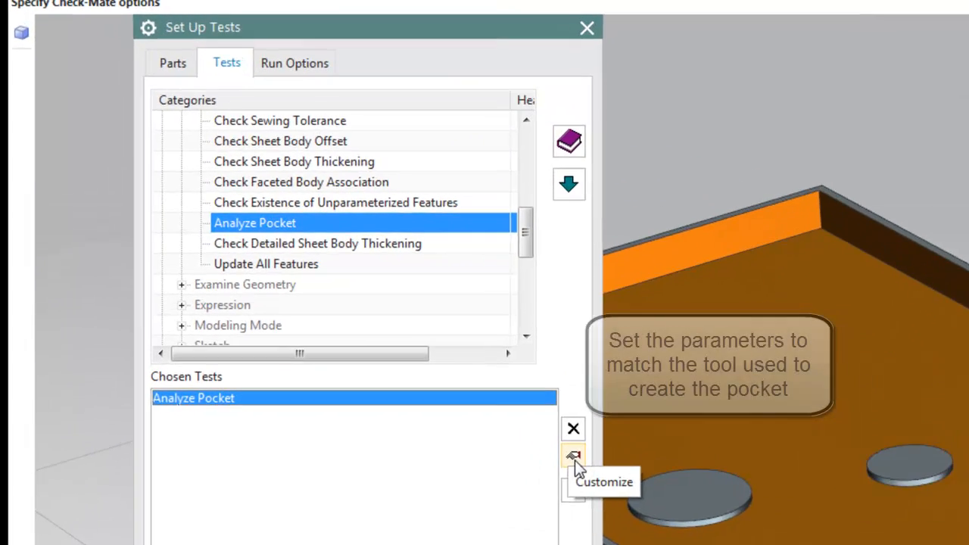
click(455, 364)
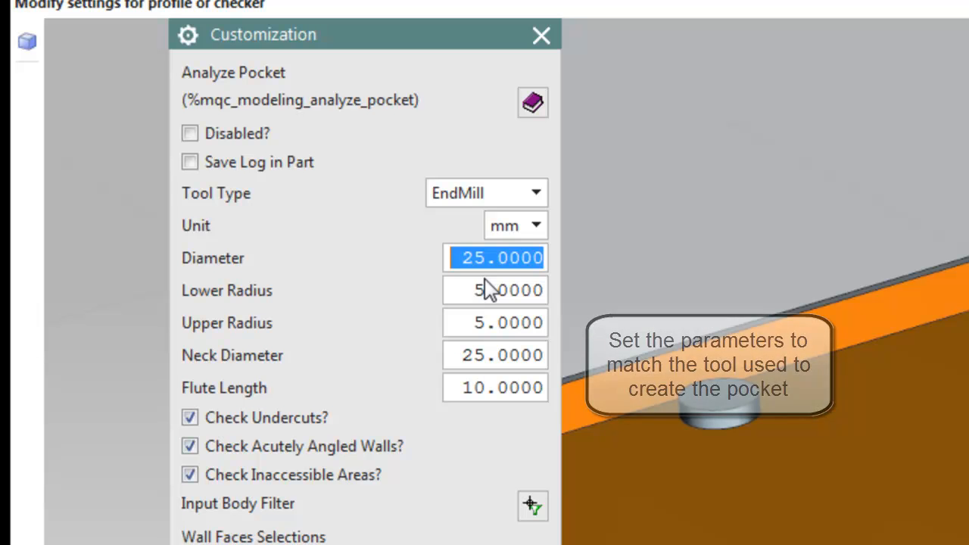
Give the Analyze Pocket end mill 12.7 diameter, 3.2 lower and upper radii, 12.7 neck diameter
text(12.)
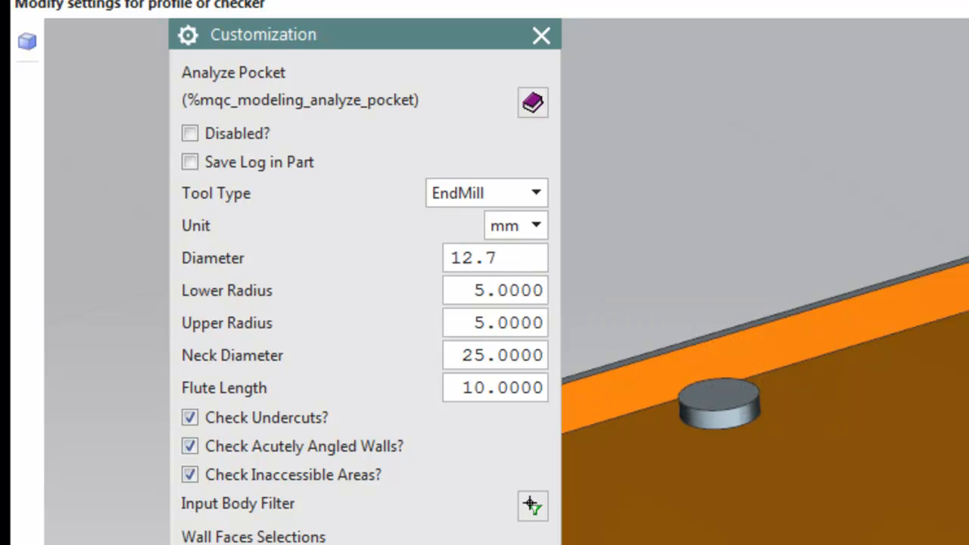
text(7)
key(Tab)
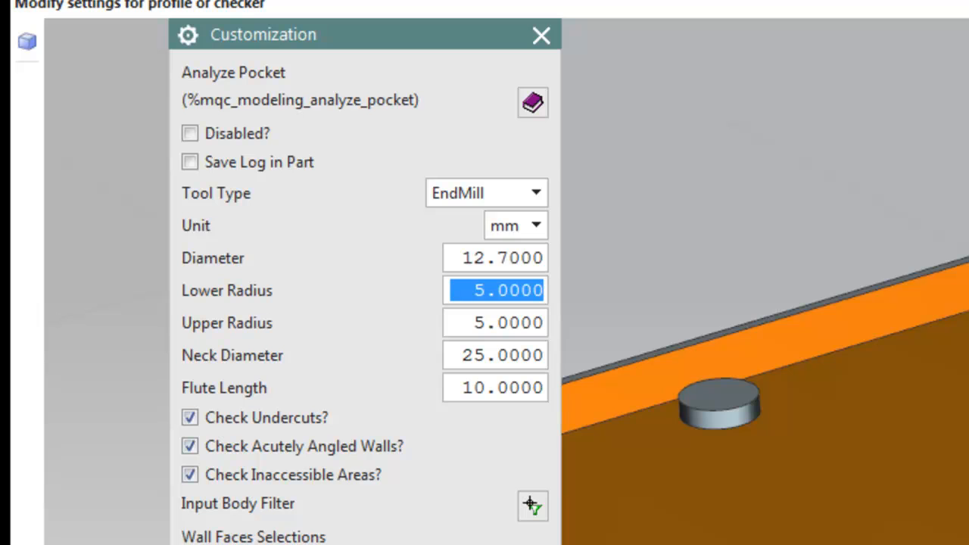
text(3.2)
key(Tab)
text(3.2)
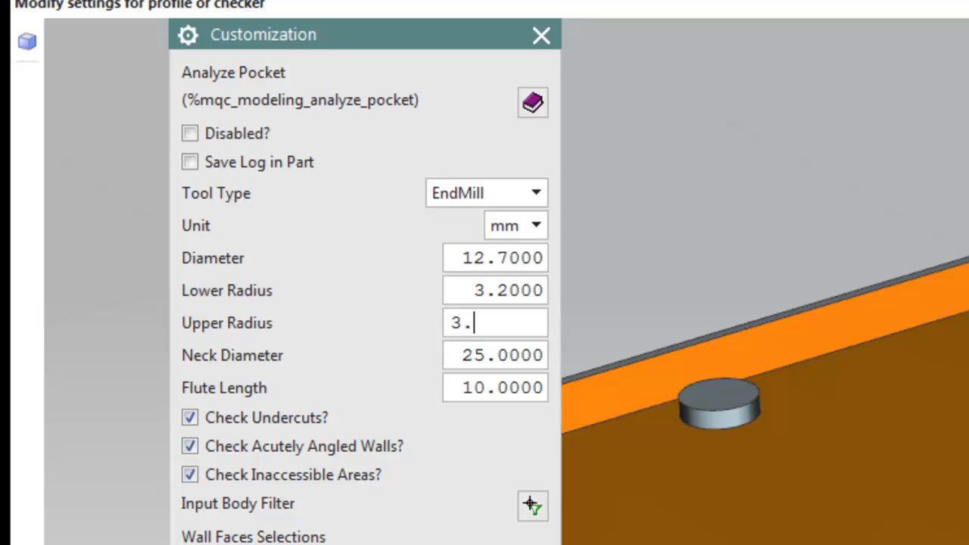
key(Tab)
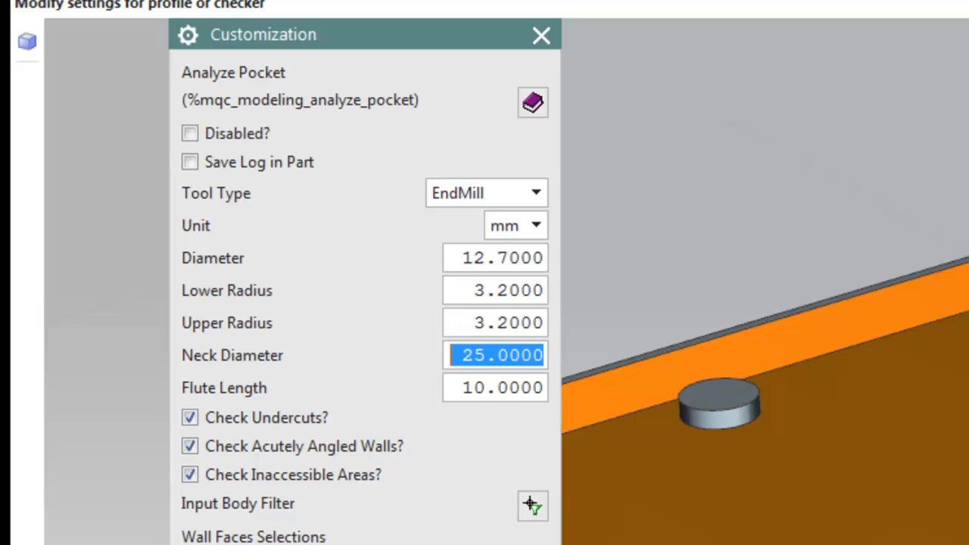
text(1)
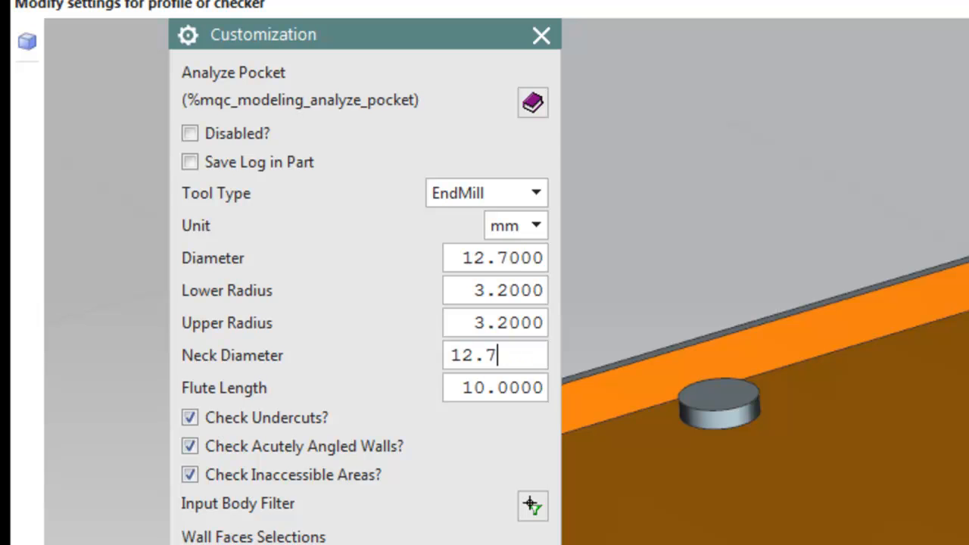
text(2.7)
key(Tab)
key(Tab)
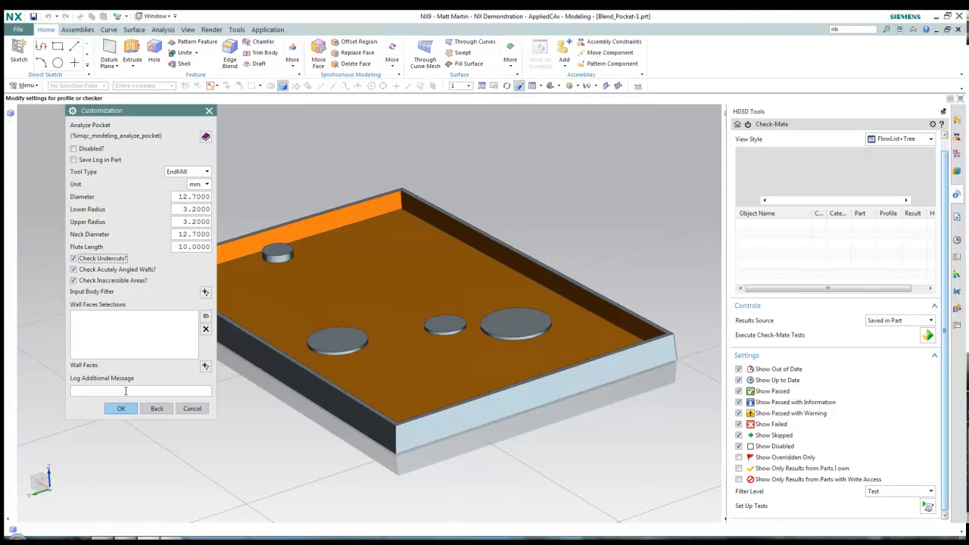
click(121, 408)
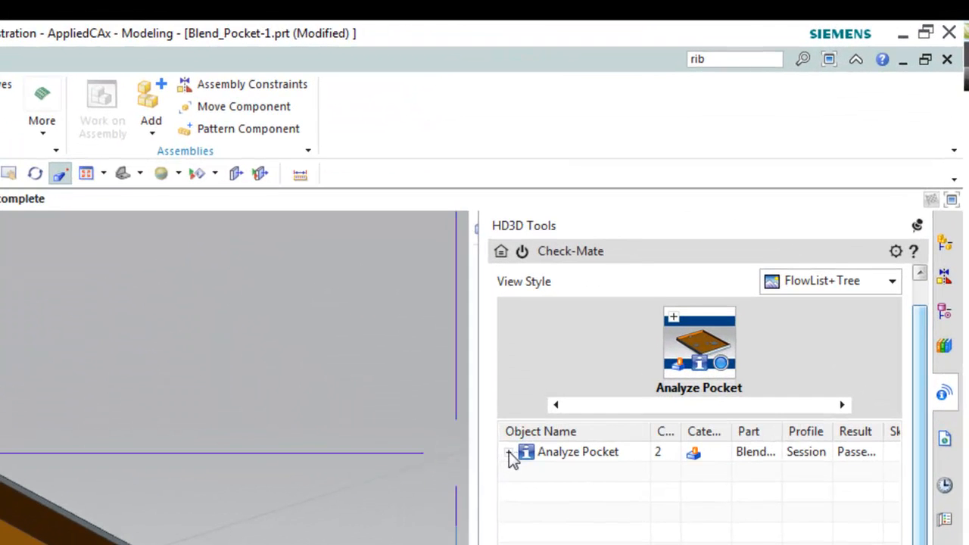
Expand the Analyze Pocket result and display its Acutely Inclined Walls findings on the model
click(510, 452)
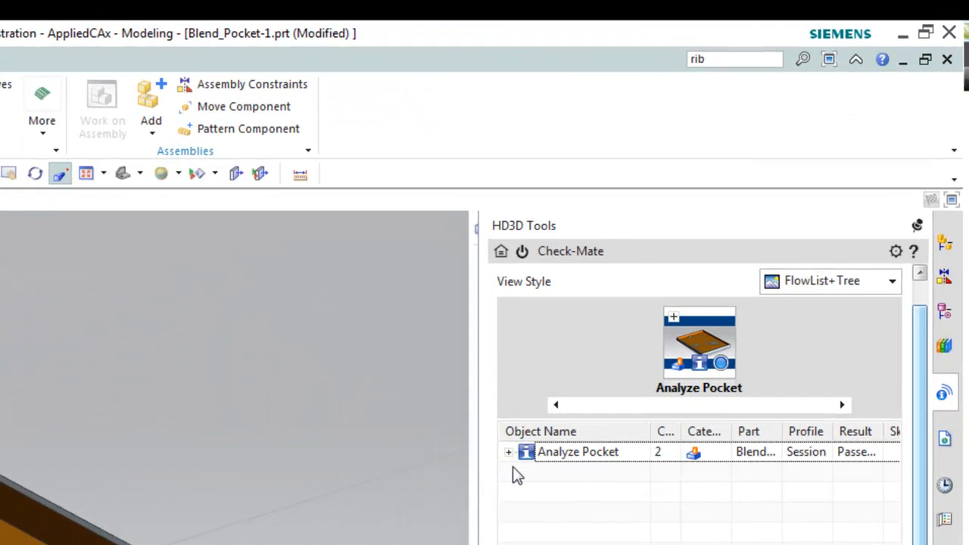
click(510, 452)
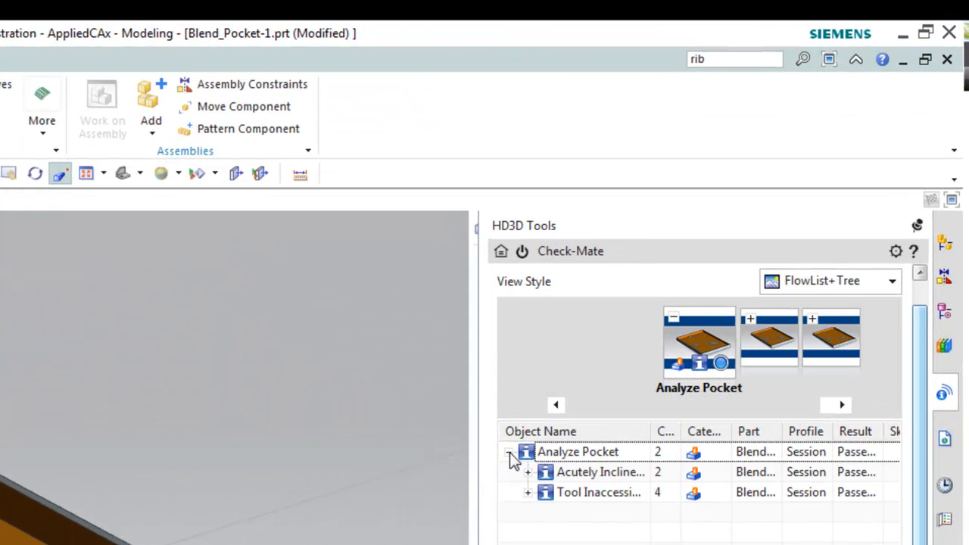
click(589, 471)
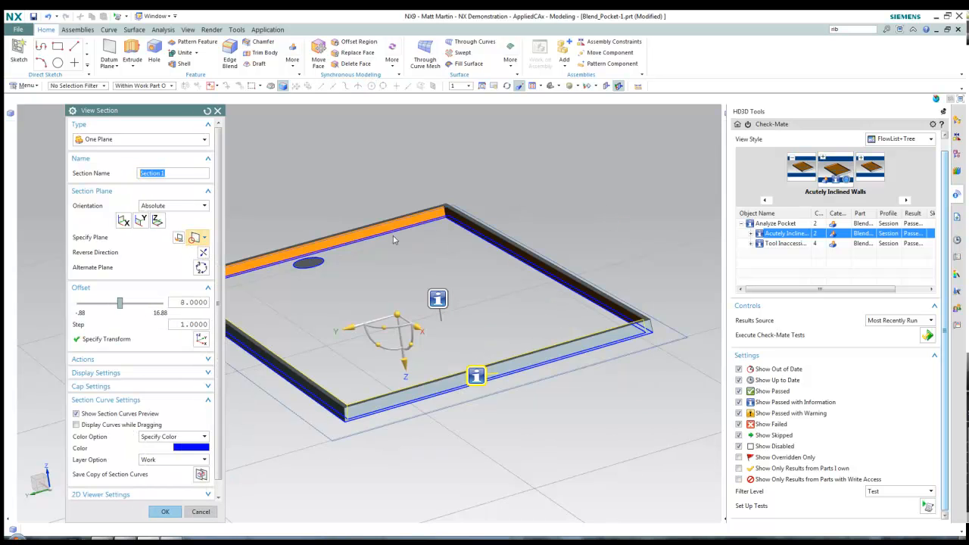
Section the pocket along X at offset 147.8366, view it from the side, then close the section
click(142, 221)
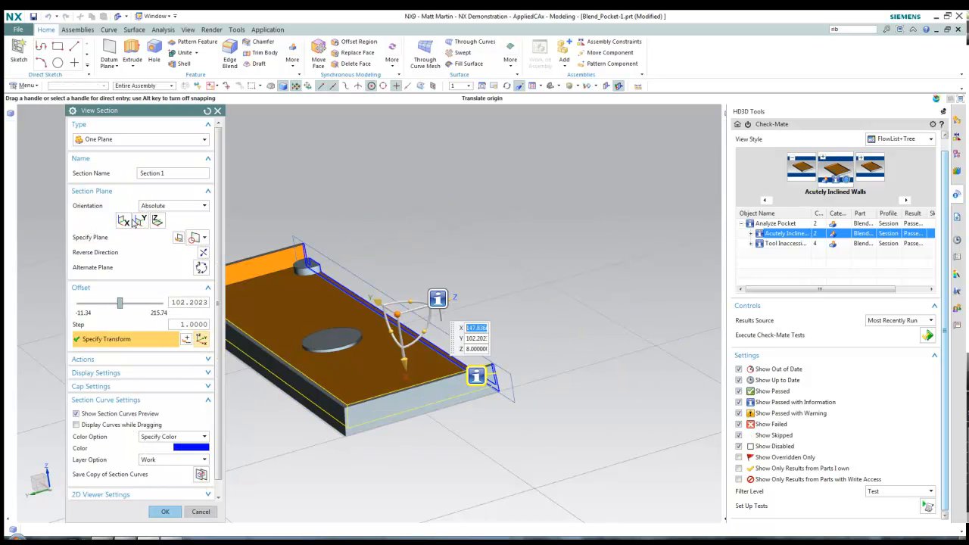
click(125, 220)
click(141, 220)
mouse_move(424, 287)
middle_down()
mouse_move(411, 265)
mouse_move(408, 288)
middle_up()
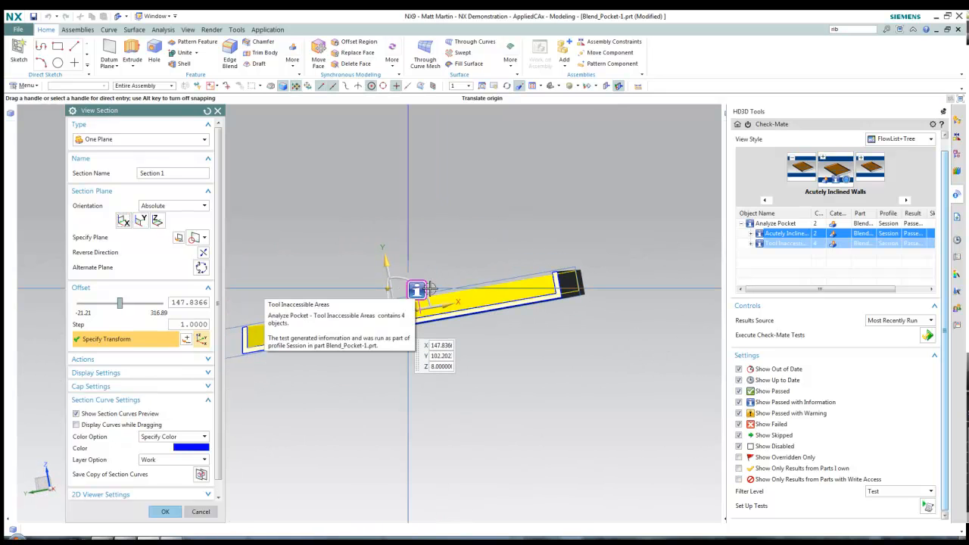
key(F8)
scroll(557, 336, up, 4)
shift+middle_drag(539, 348, 644, 348)
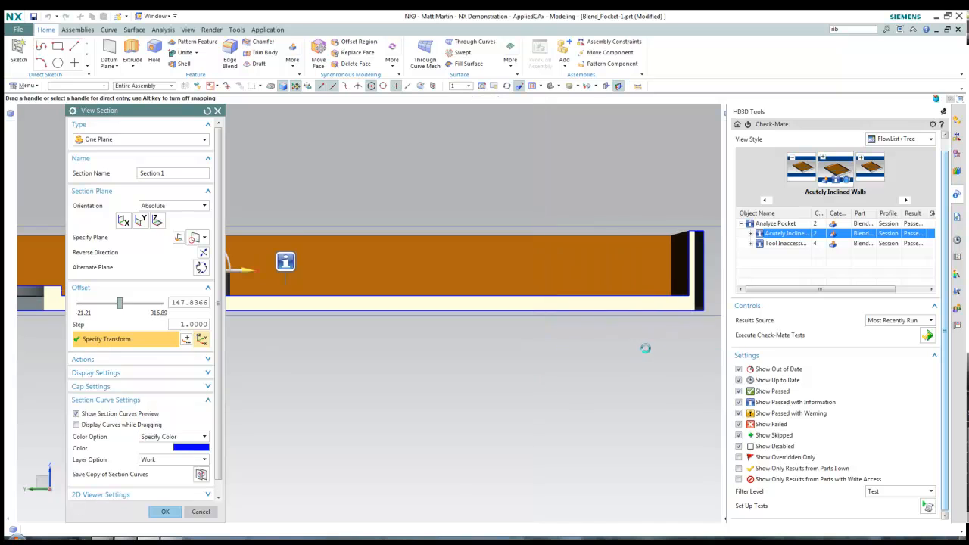
key(Escape)
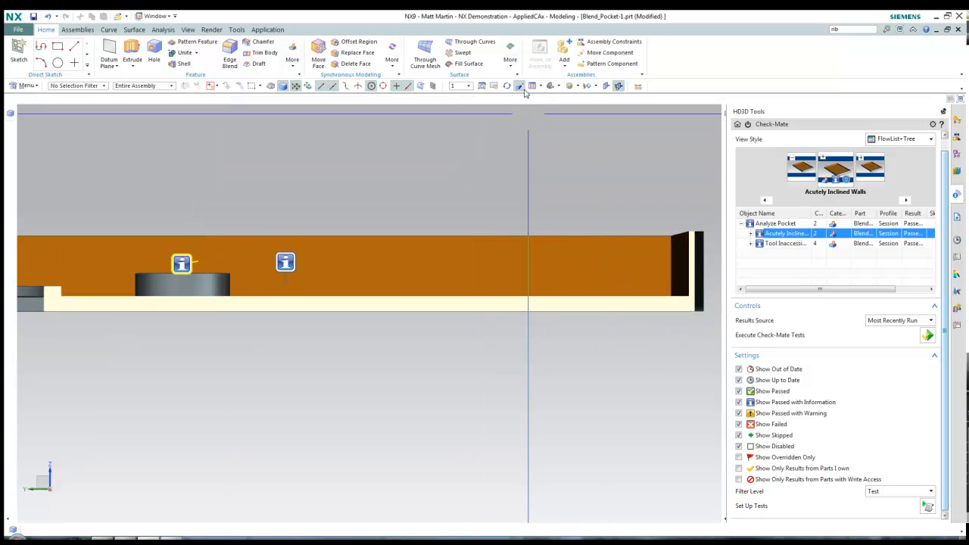
Turn off perspective, reorient to the pocket walls, and show the Tool Inaccessible Areas results
click(524, 90)
scroll(547, 238, down, 2)
shift+middle_drag(636, 319, 650, 324)
shift+middle_drag(209, 352, 359, 341)
scroll(246, 275, up, 3)
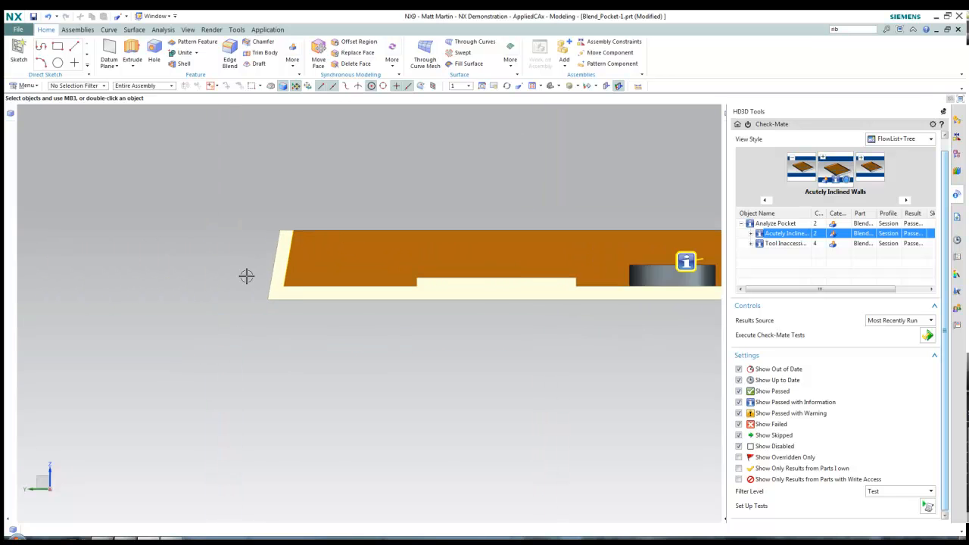
middle_drag(344, 233, 342, 264)
scroll(697, 290, down, 1)
scroll(785, 263, up, 1)
click(785, 257)
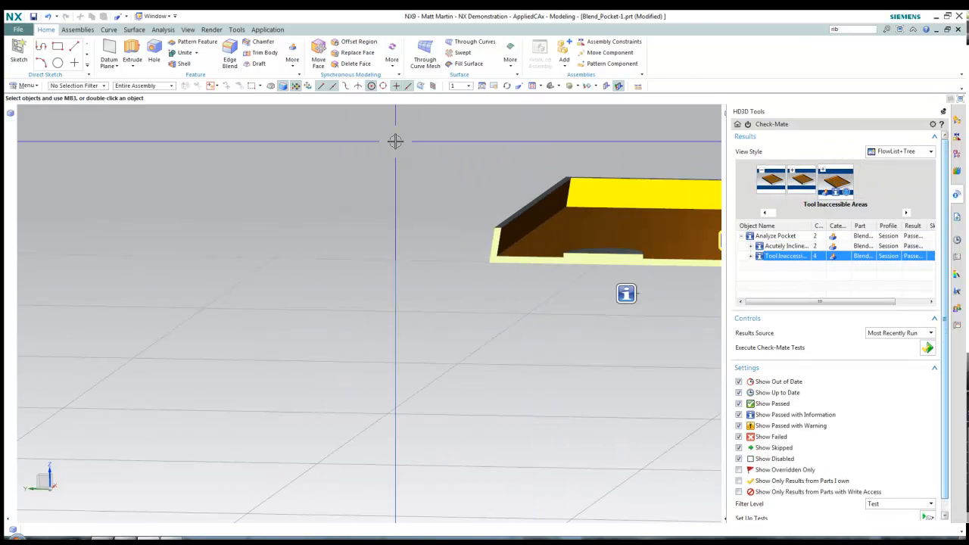
Turn off the section clip and orbit to look down into the whole uncut pocket
right_click(394, 141)
click(370, 141)
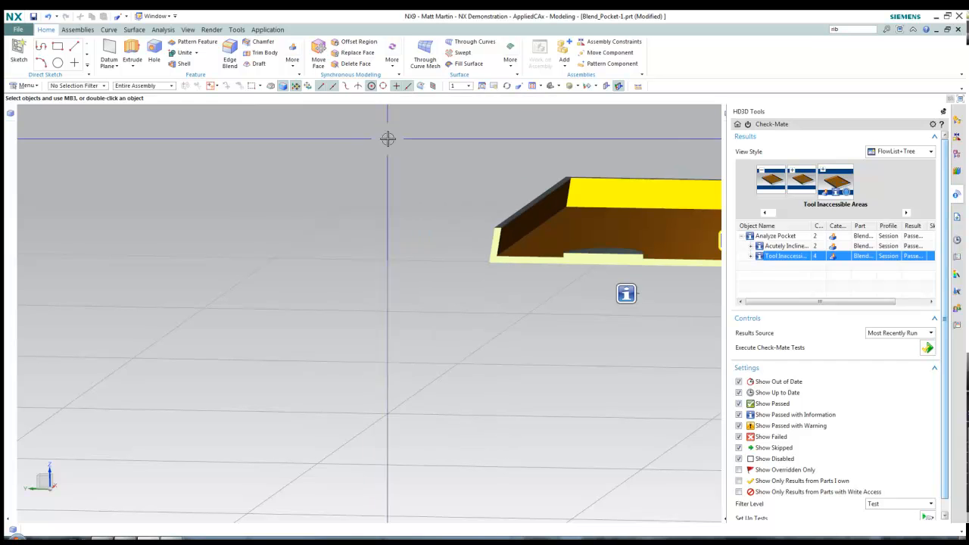
click(387, 138)
click(411, 129)
scroll(460, 170, down, 4)
middle_drag(461, 212, 292, 254)
scroll(543, 270, up, 2)
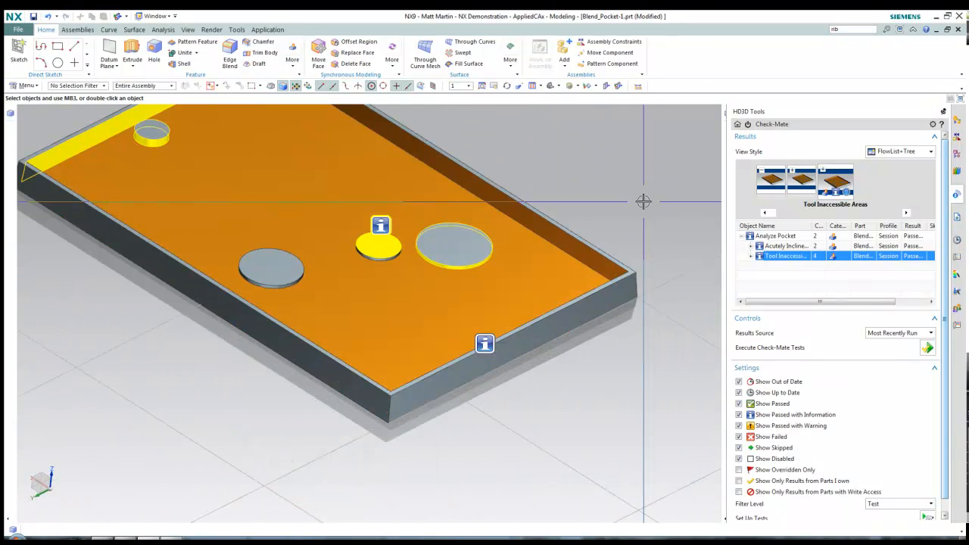
scroll(643, 201, down, 1)
shift+middle_drag(659, 200, 663, 260)
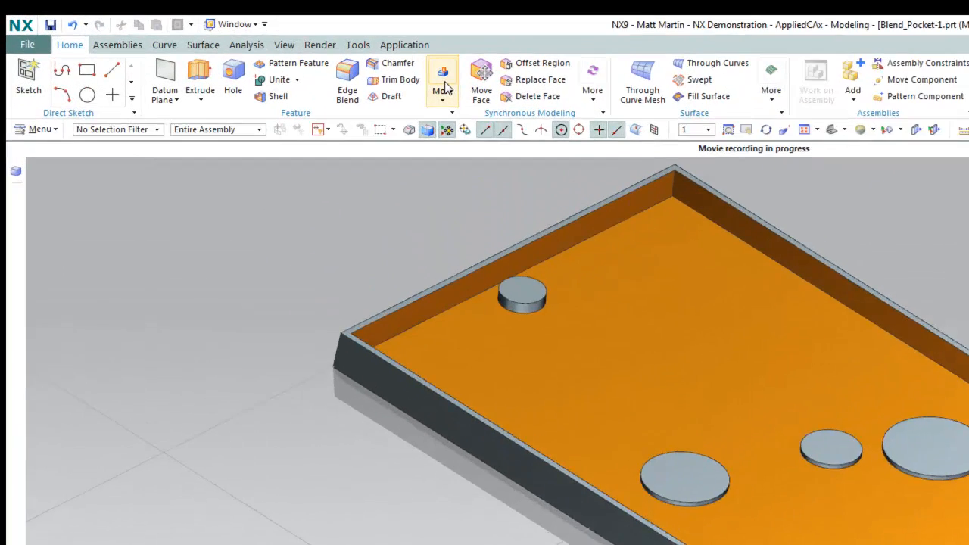
Start a Blend Pocket with Cut Floor for angled walls and select the pocket floor face
click(291, 59)
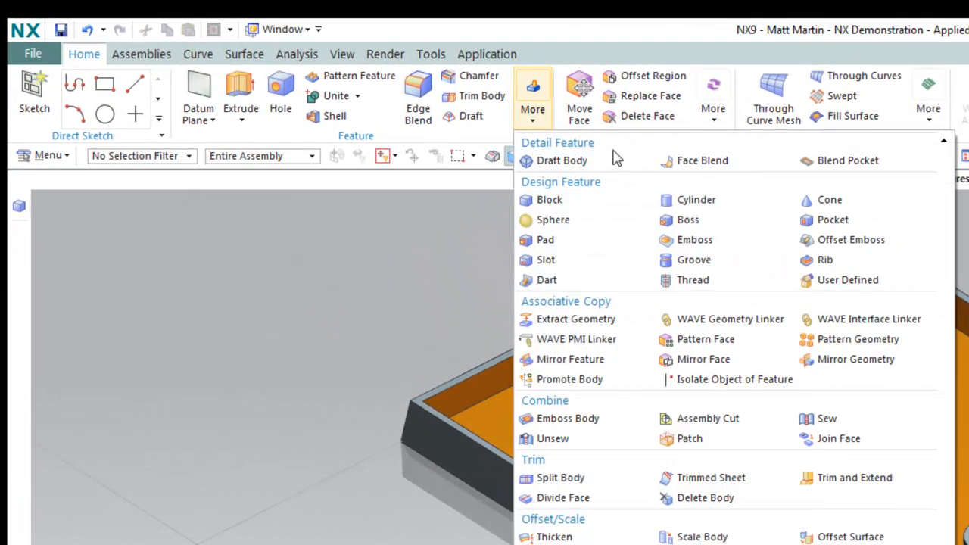
click(833, 166)
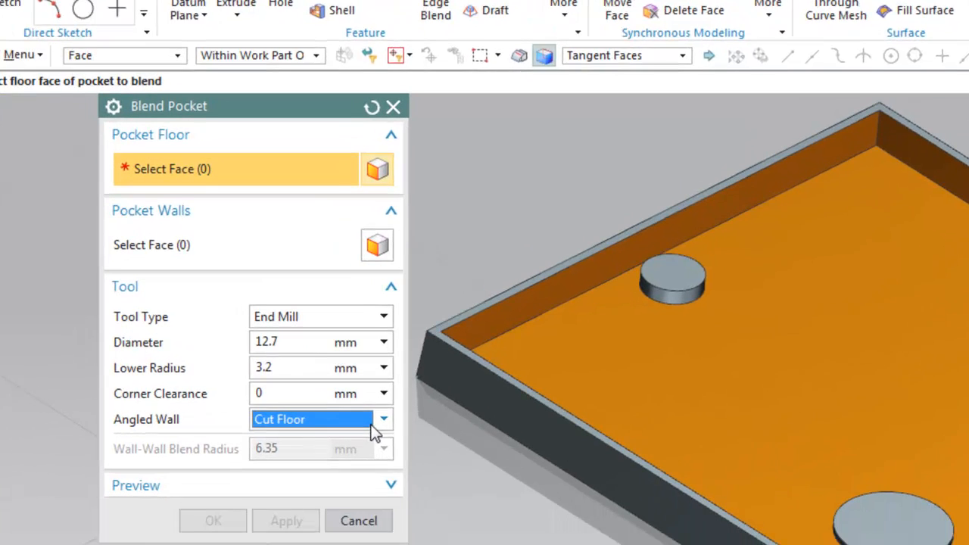
click(371, 479)
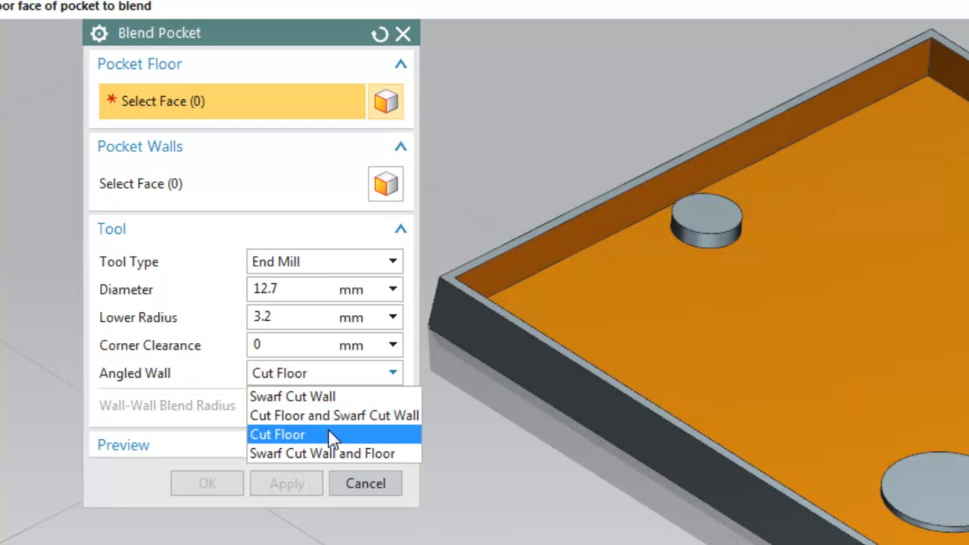
click(329, 432)
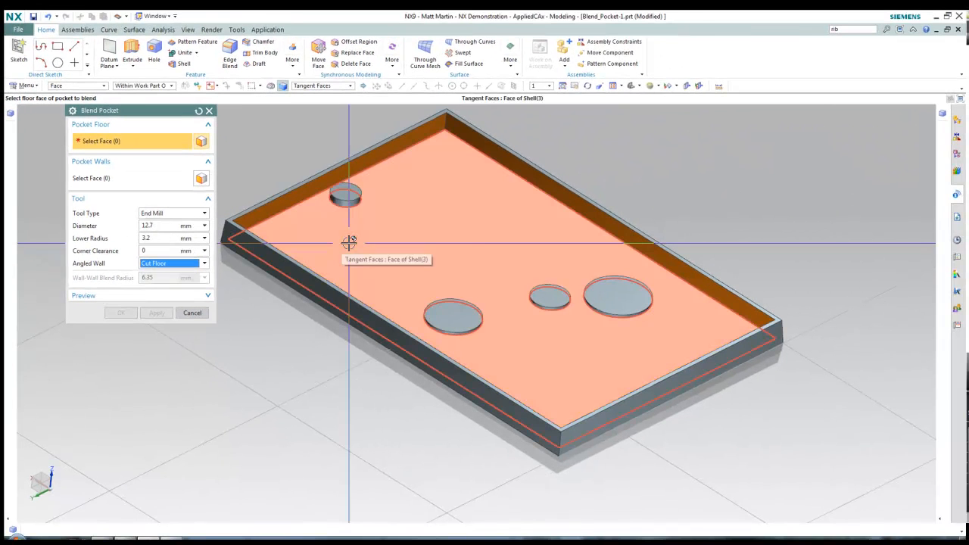
click(348, 241)
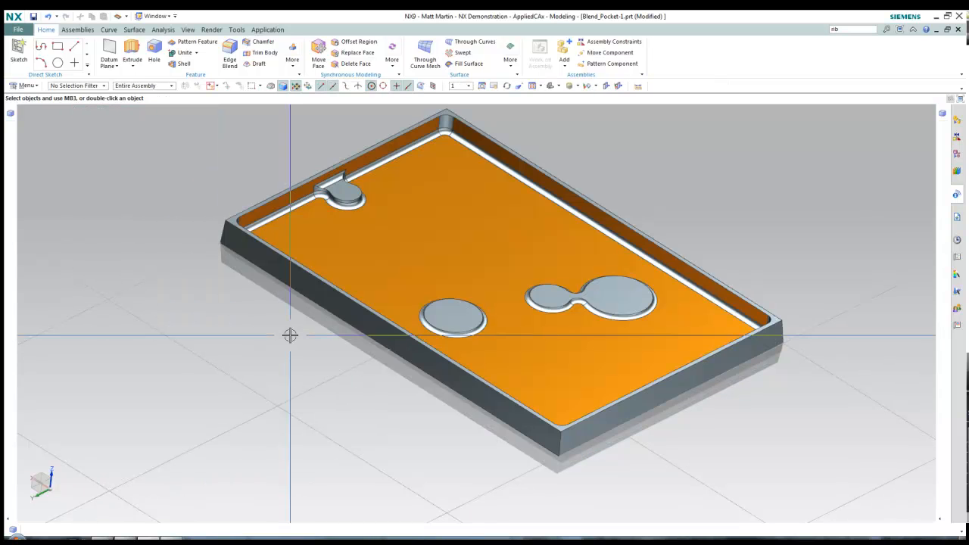
Section the blended tray and view it from the front and an oblique angle to inspect the fillets
key(ctrl+h)
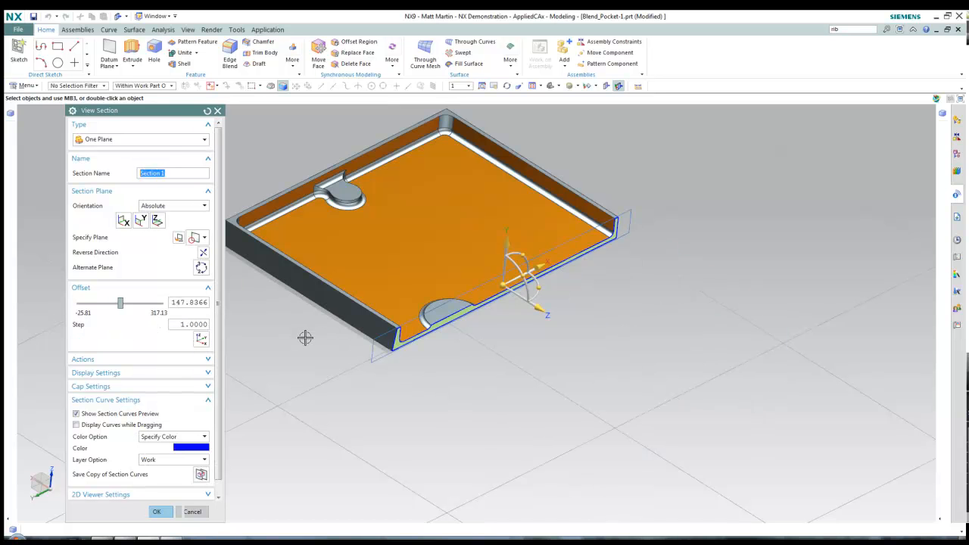
middle_click(419, 363)
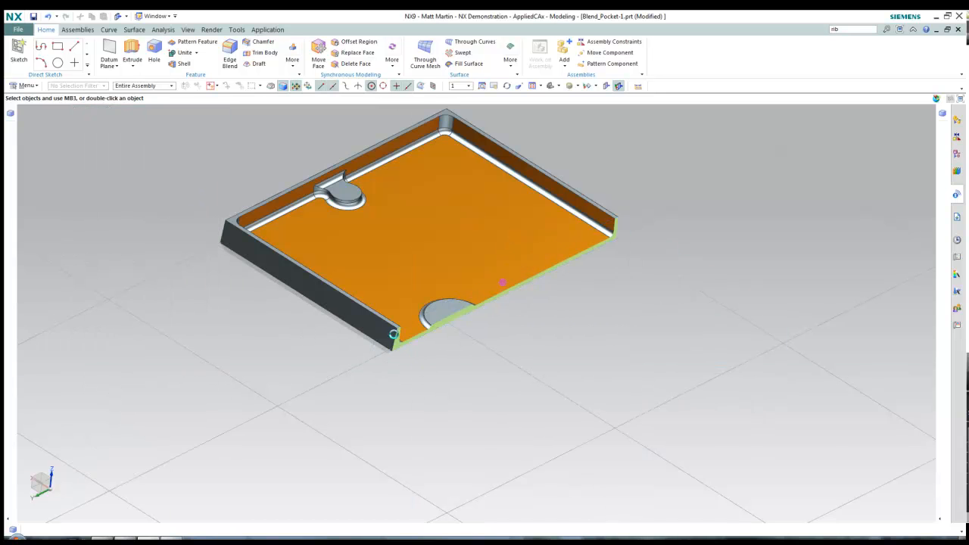
key(ctrl+alt+f)
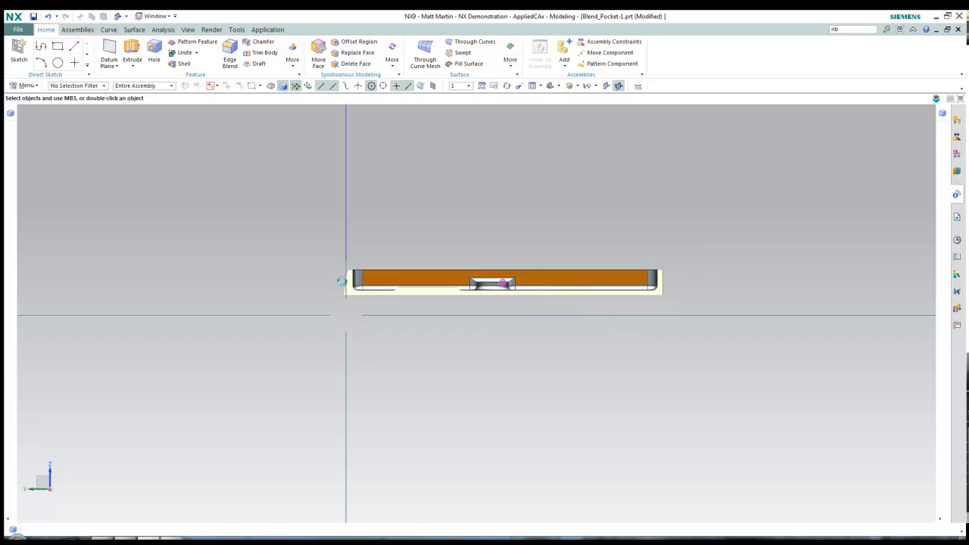
scroll(342, 281, up, 5)
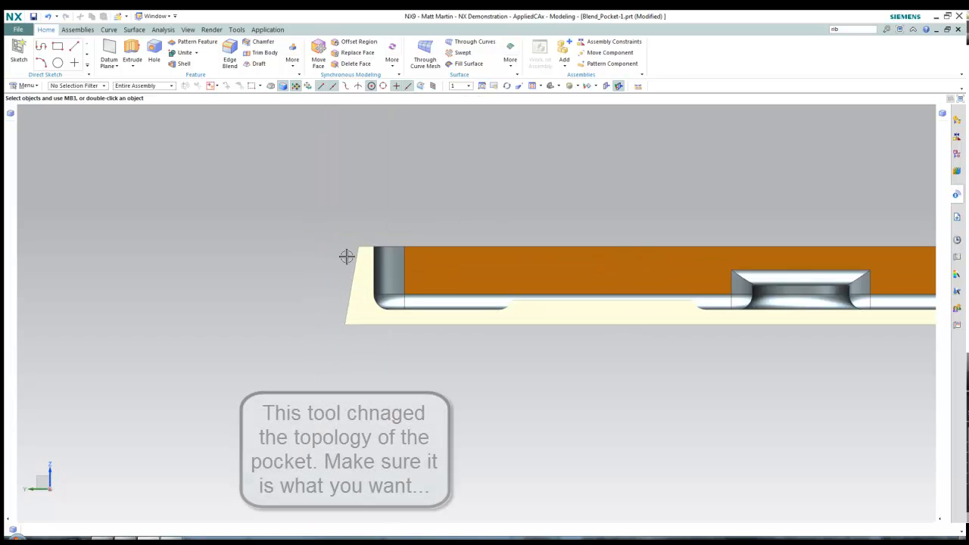
middle_drag(340, 305, 305, 335)
scroll(509, 197, down, 5)
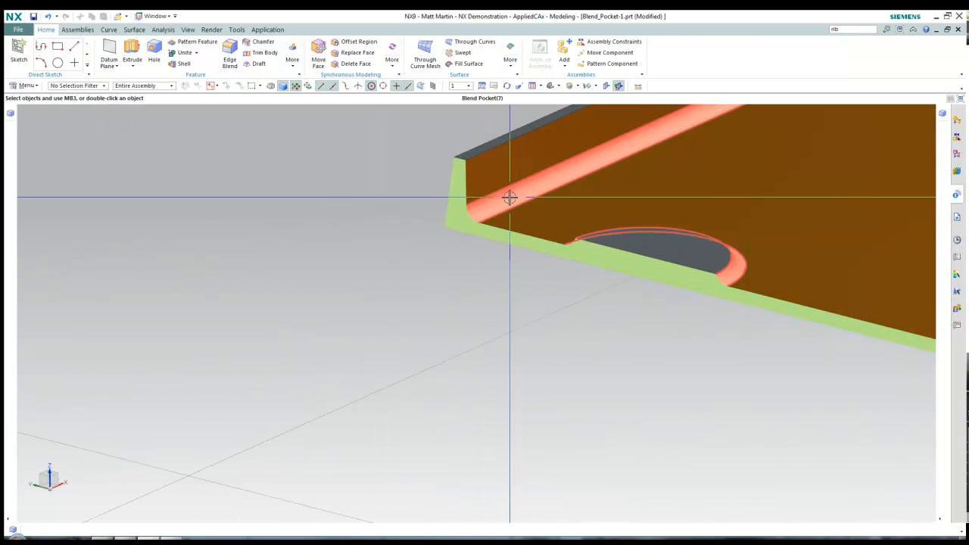
Edit Blend Pocket (7) to use Swarf Cut Wall for angled walls and apply it
double_click(621, 157)
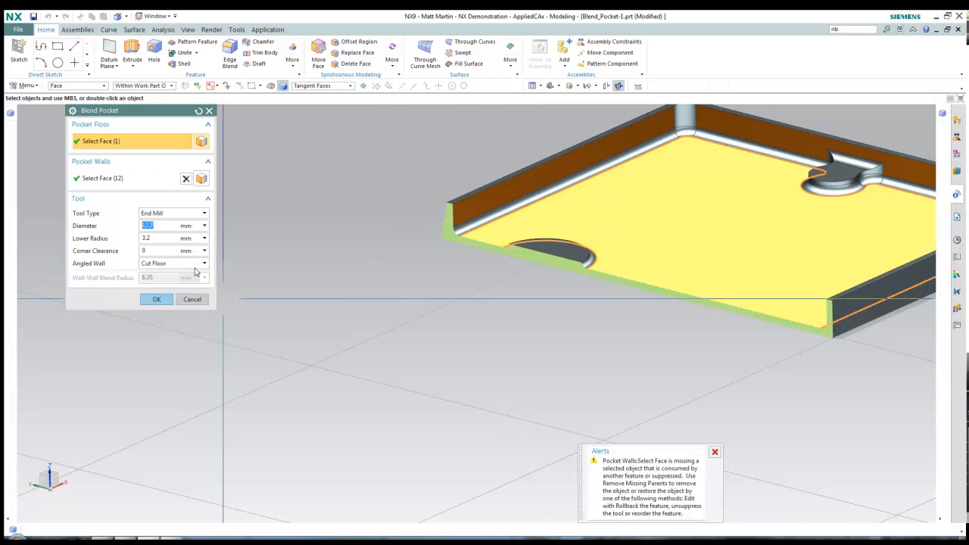
click(202, 265)
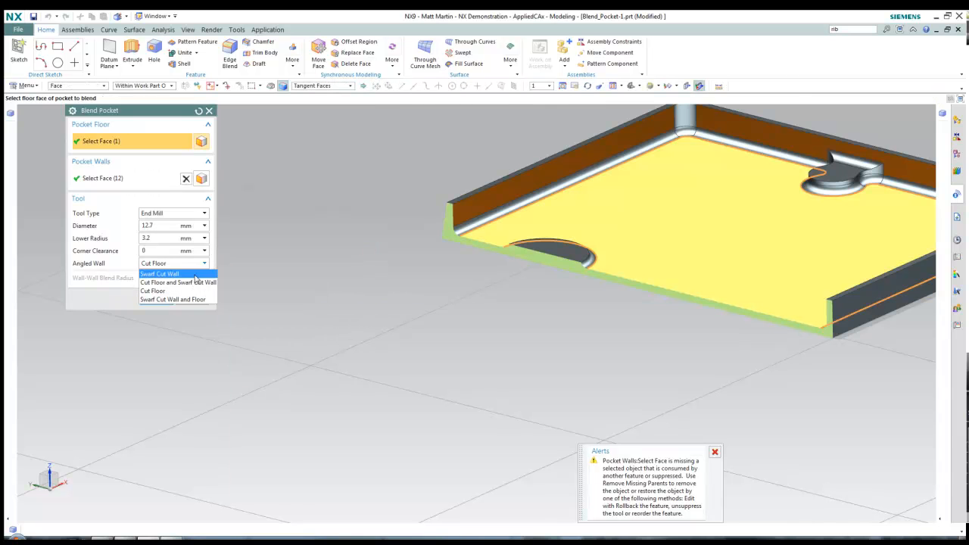
click(194, 274)
middle_click(446, 288)
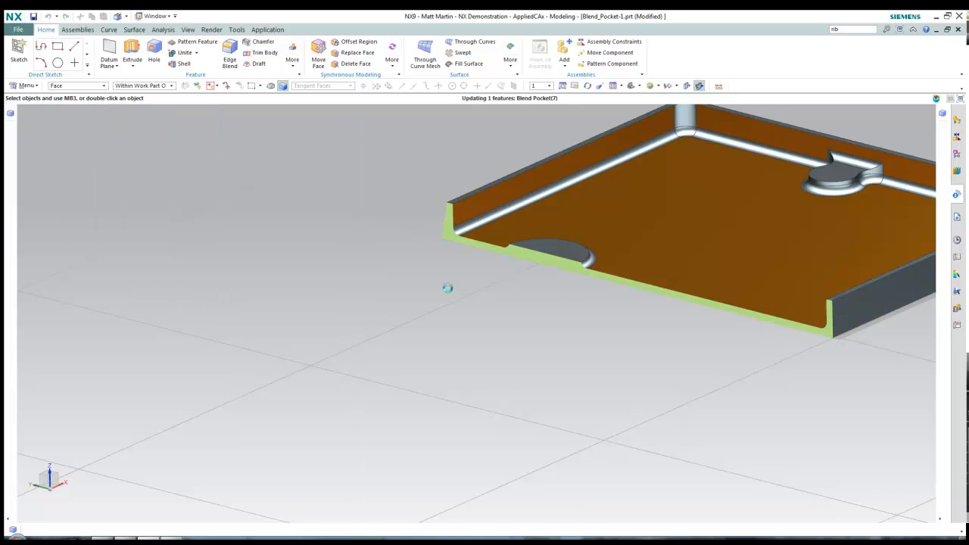
Inspect the updated fillets from the front view, then from an isometric angle
middle_drag(449, 287, 495, 269)
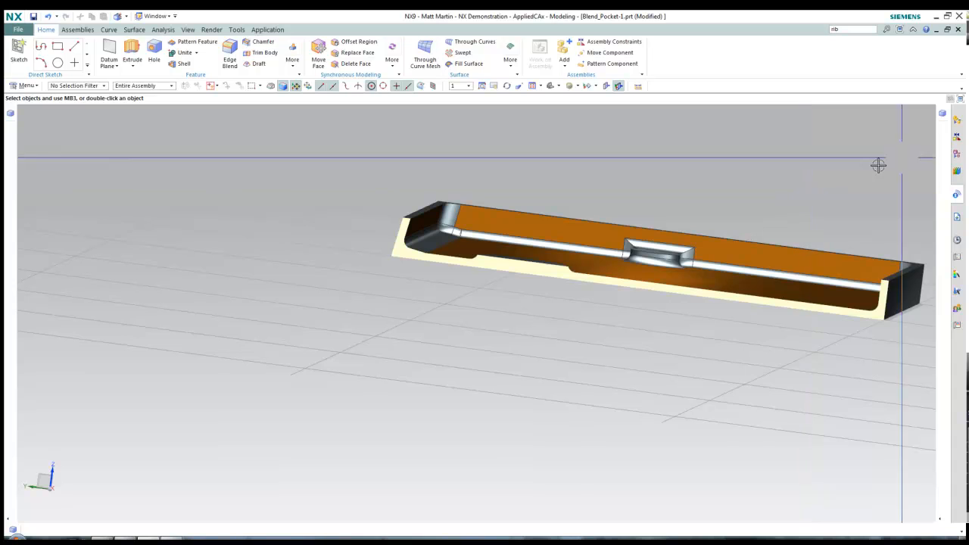
key(F8)
scroll(407, 279, up, 7)
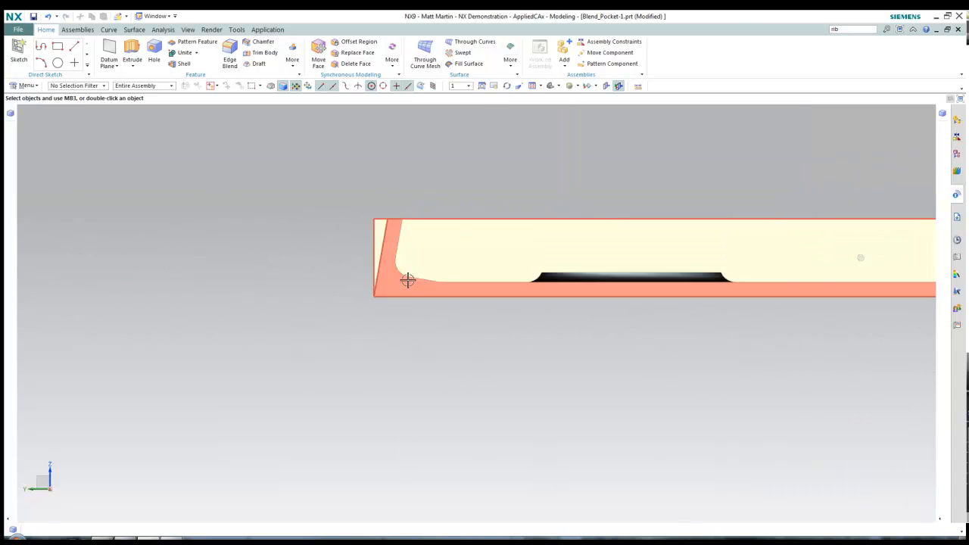
shift+middle_drag(609, 343, 411, 349)
scroll(579, 350, down, 3)
middle_drag(578, 350, 608, 325)
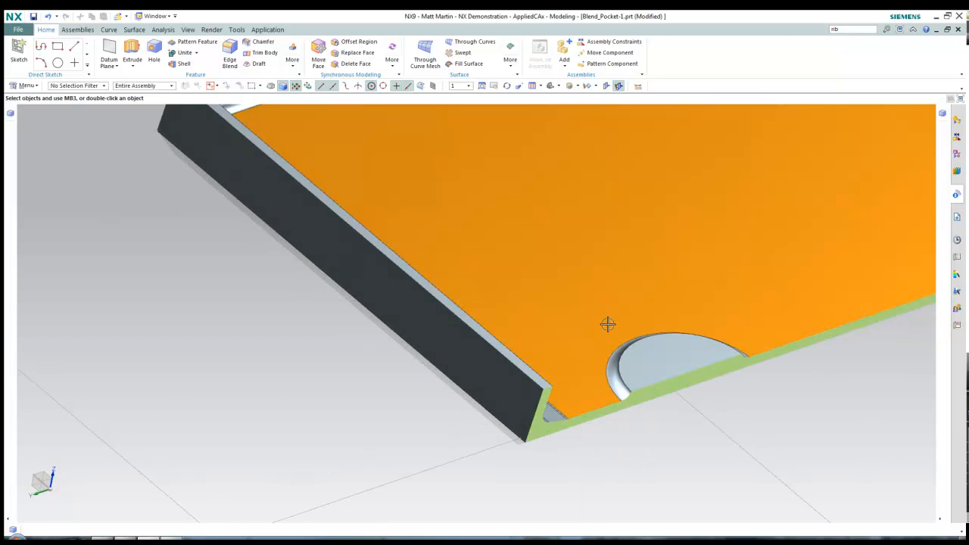
scroll(608, 325, down, 5)
shift+middle_drag(387, 157, 296, 210)
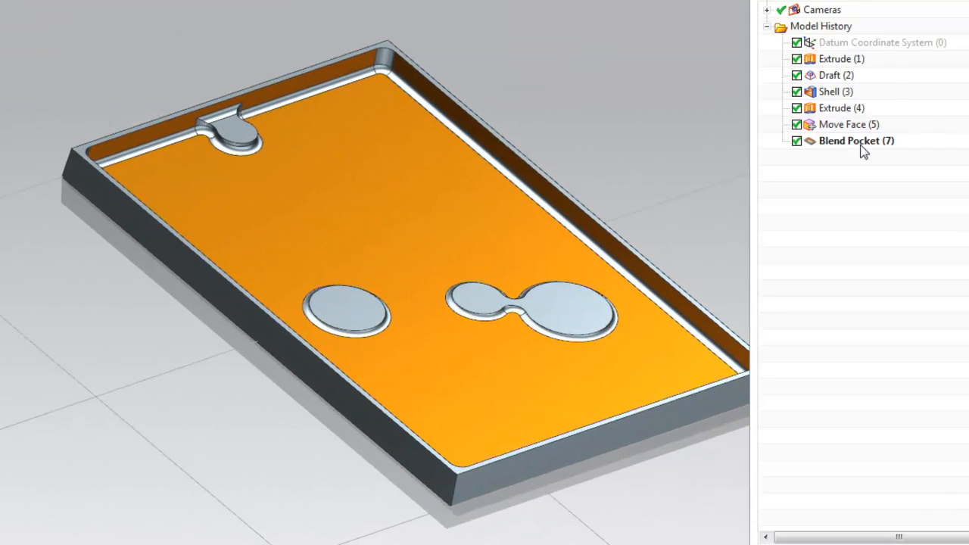
Suppress Blend Pocket (7) to compare the unblended pocket, then re-enable it
click(804, 146)
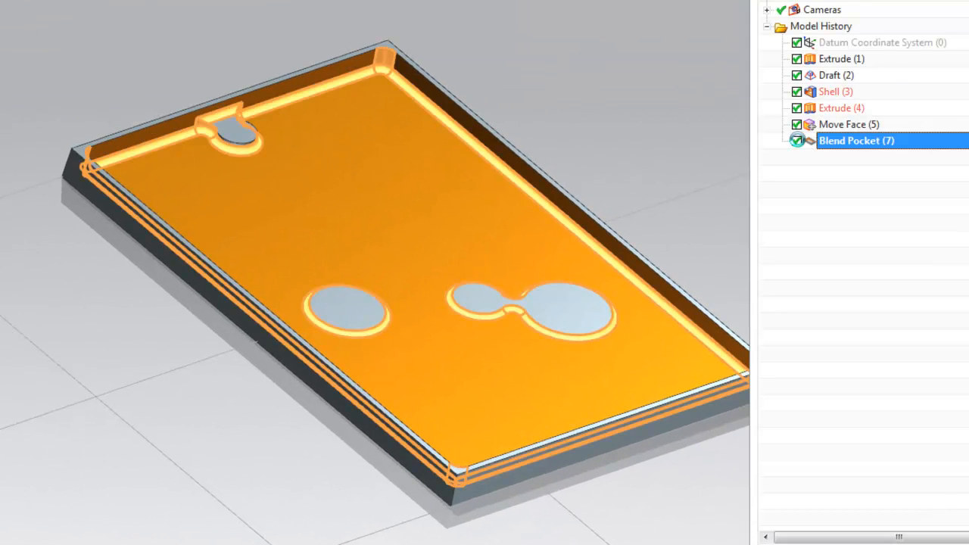
click(796, 141)
mouse_move(692, 189)
middle_down()
mouse_move(681, 126)
mouse_move(722, 176)
middle_up()
click(796, 142)
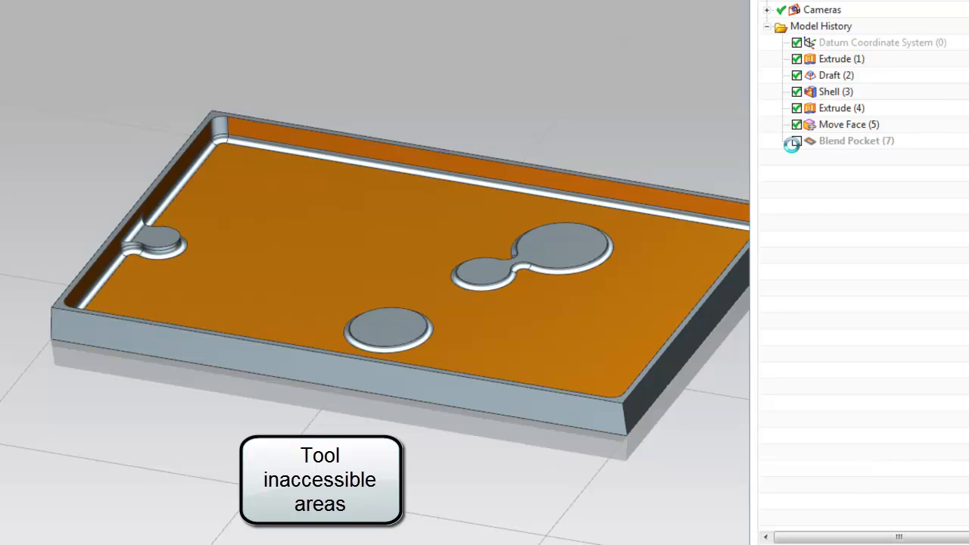
scroll(413, 208, up, 5)
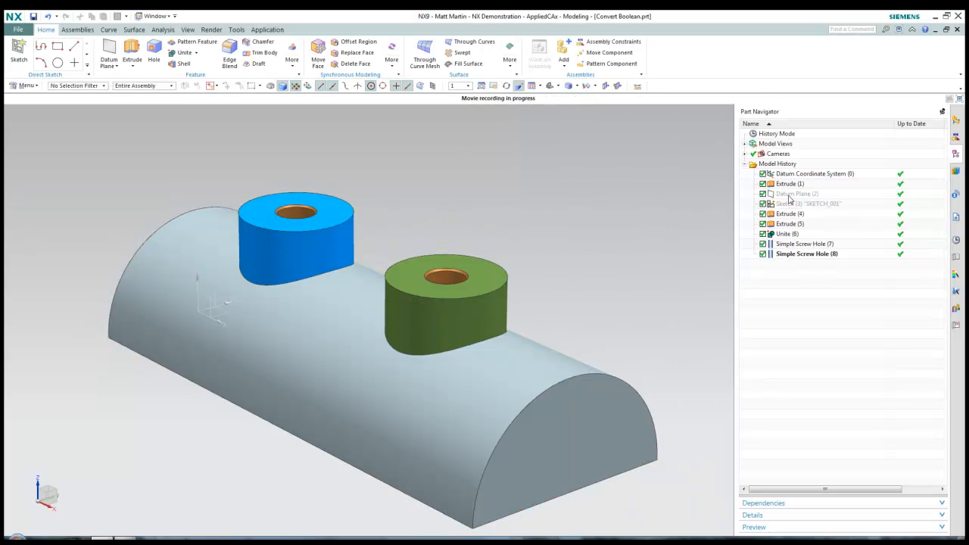
Edit the blue boss's extrude to Subtract instead of Unite and check the resulting hole
double_click(347, 224)
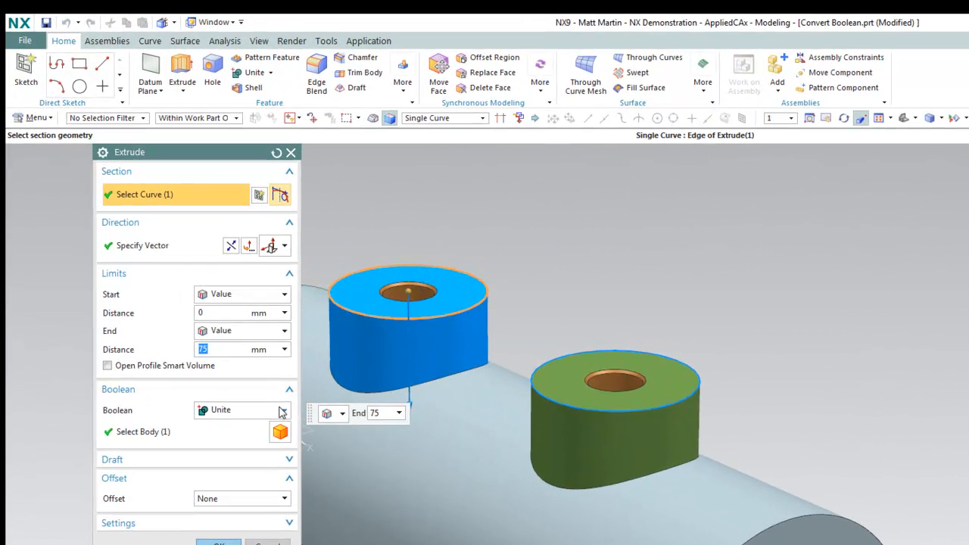
click(282, 411)
click(262, 453)
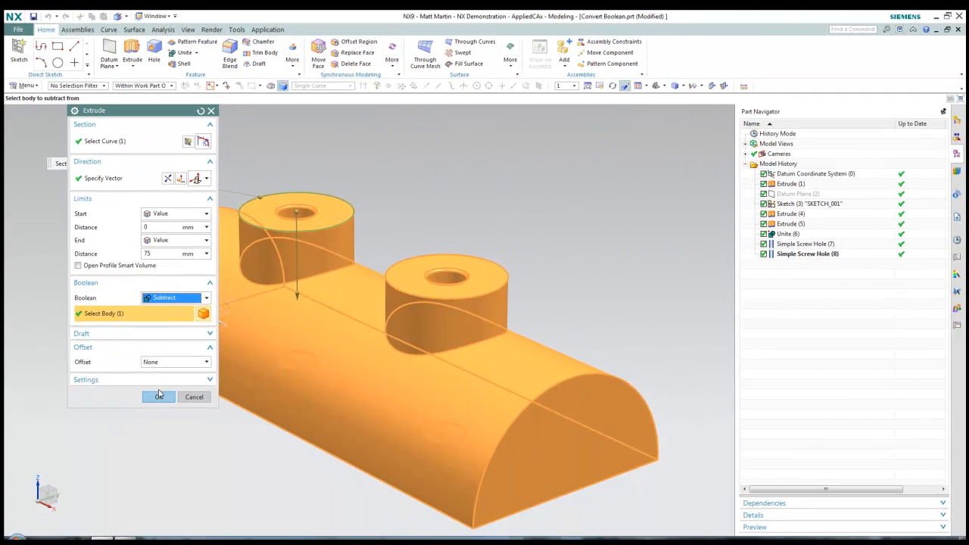
click(159, 396)
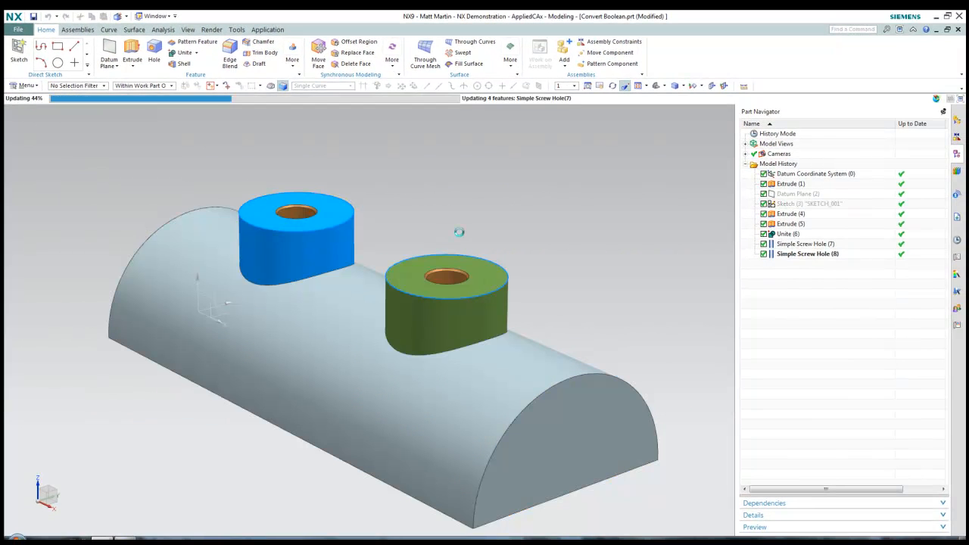
mouse_move(465, 220)
middle_down()
mouse_move(435, 251)
mouse_move(454, 224)
middle_up()
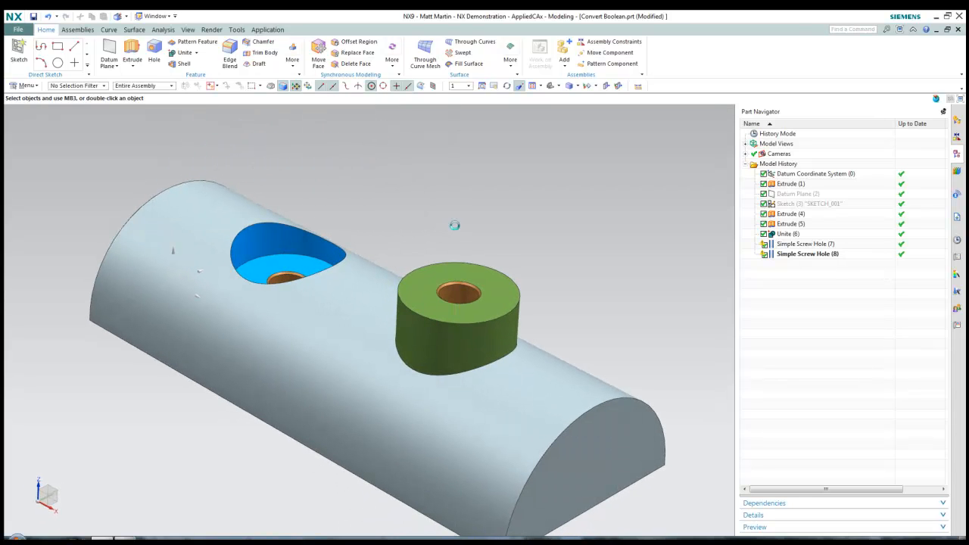
Select Extrude (4) and Unite (6) in Part Navigator, then cancel the failing unite edit
click(790, 213)
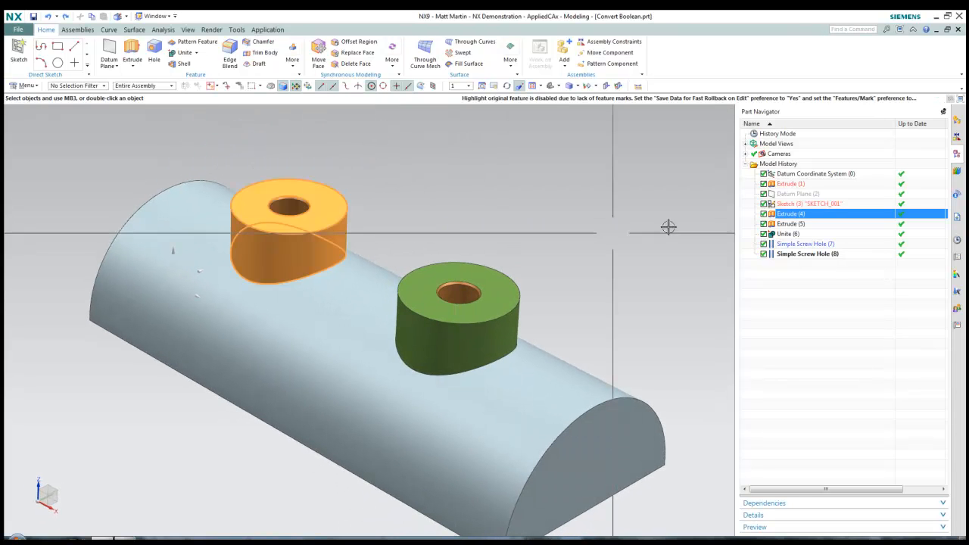
key(Escape)
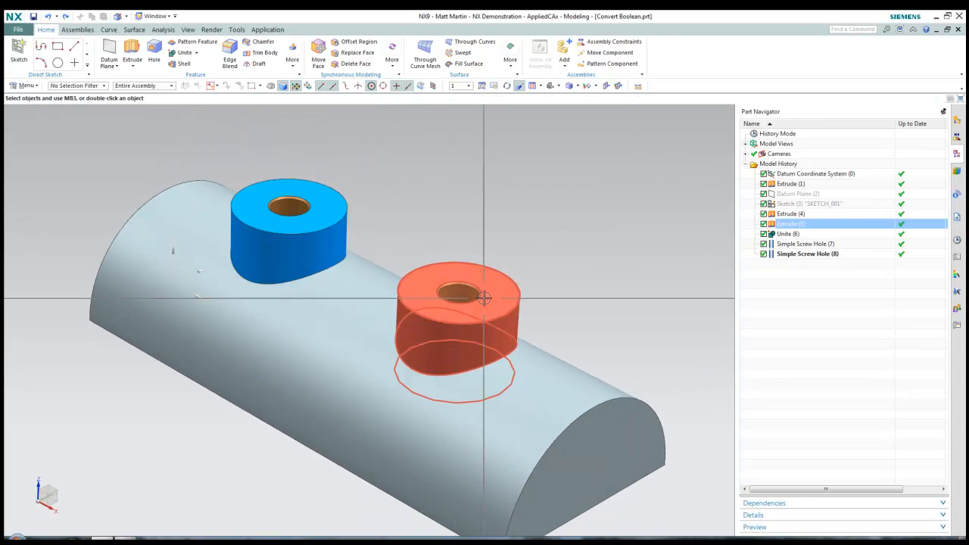
click(795, 234)
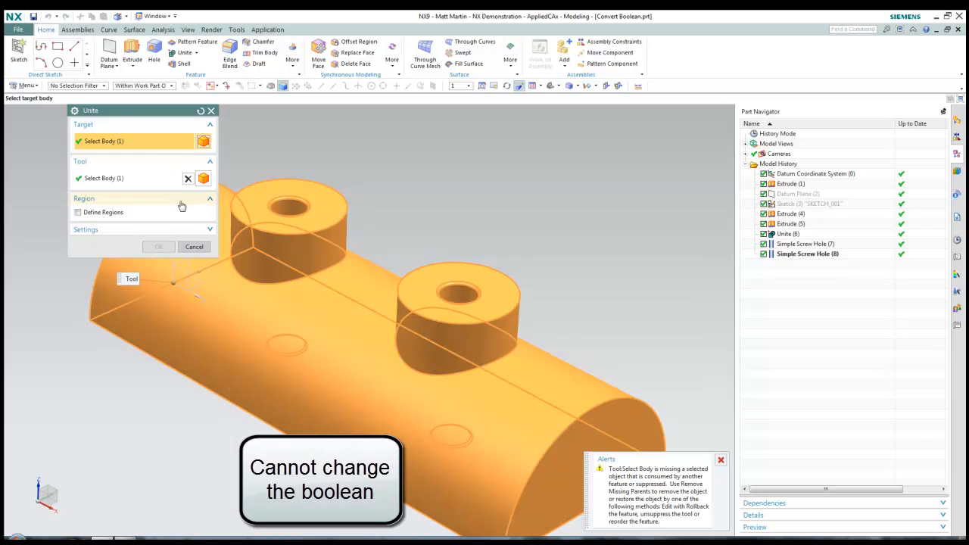
click(194, 247)
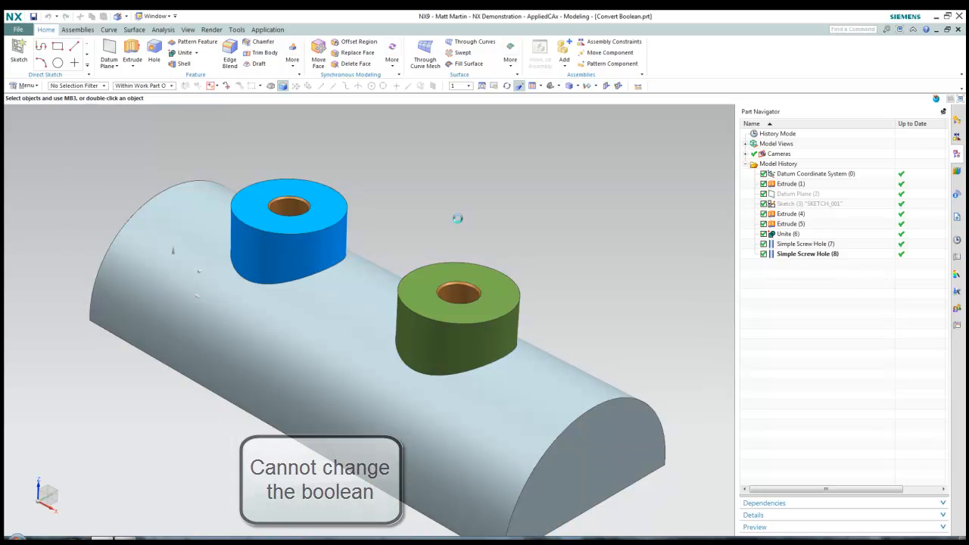
Reopen Extrude (5) and set its Boolean option to Subtract
click(789, 225)
double_click(789, 226)
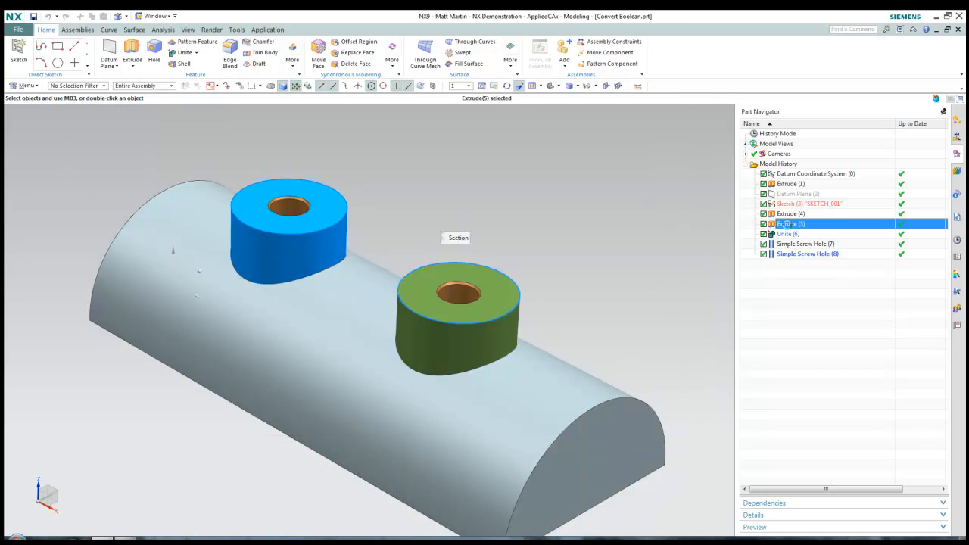
click(183, 298)
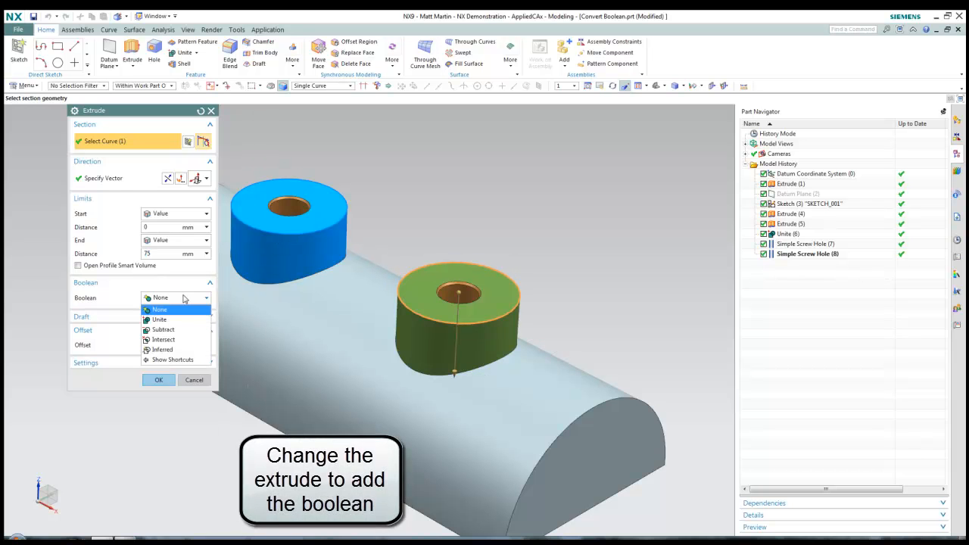
click(163, 330)
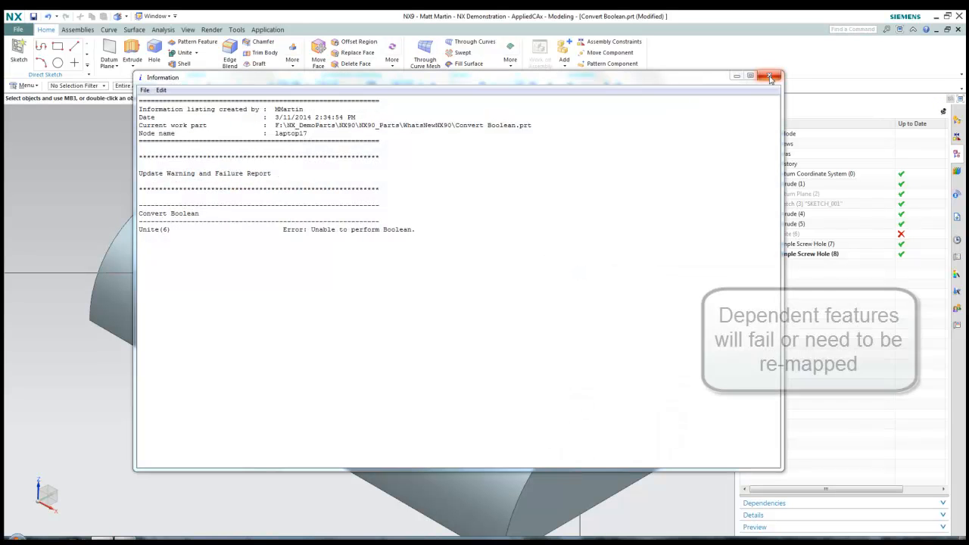
Close the update failure report and undo the failed boolean edit with Ctrl+Z
click(769, 76)
middle_drag(596, 194, 655, 199)
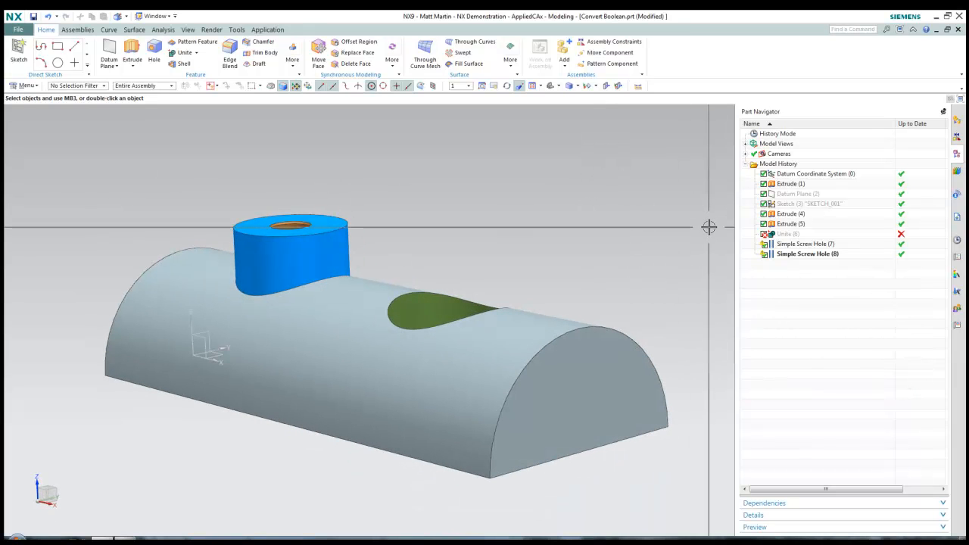
key(ctrl+z)
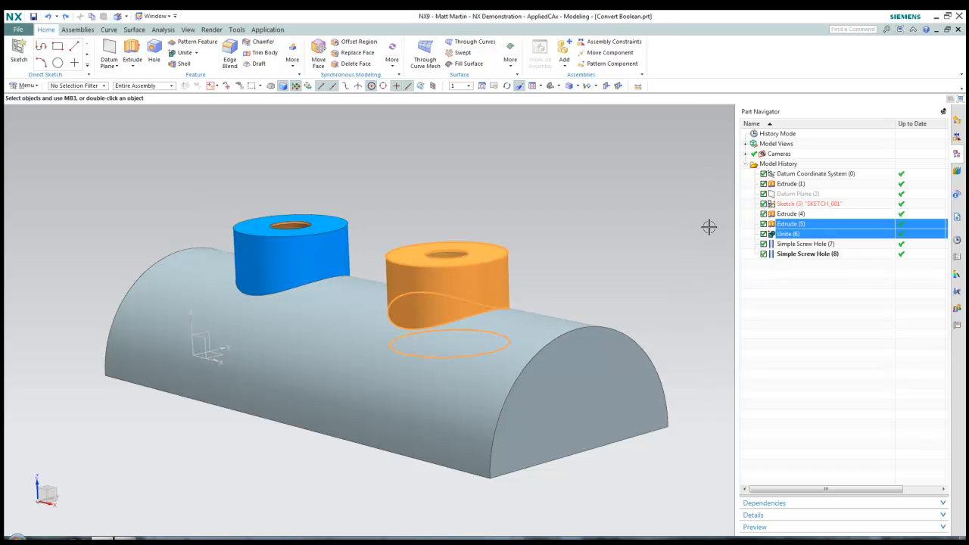
key(Escape)
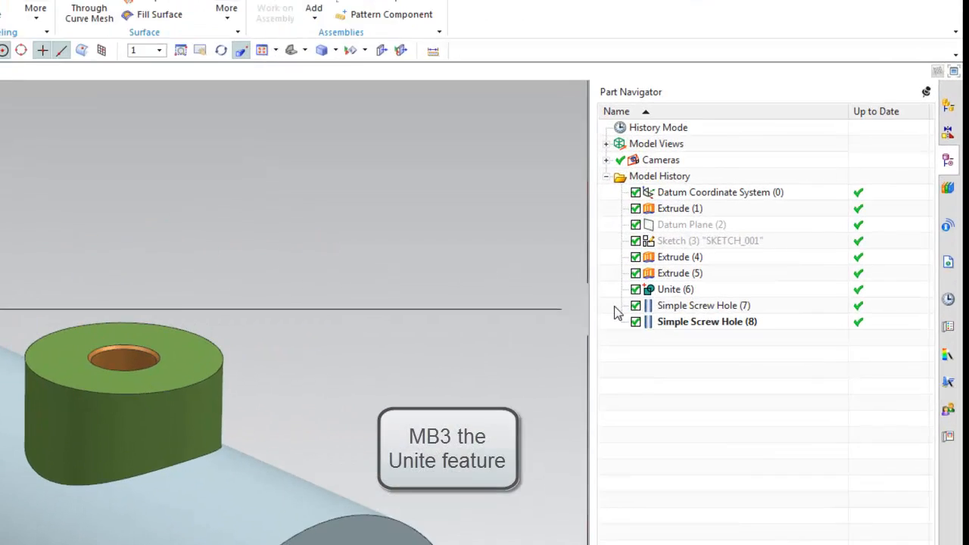
Convert Unite (6) into Subtract (6) so the second boss becomes a hole
right_click(781, 236)
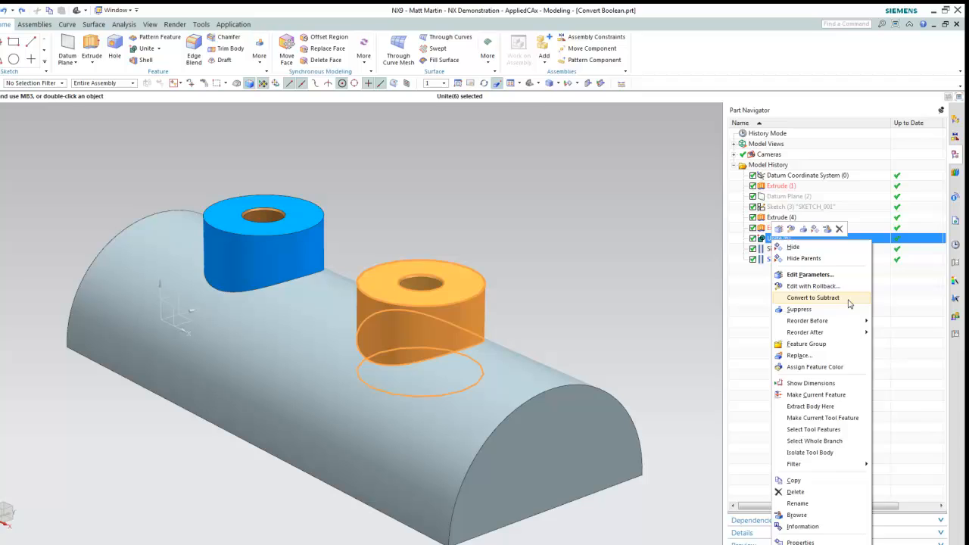
click(757, 416)
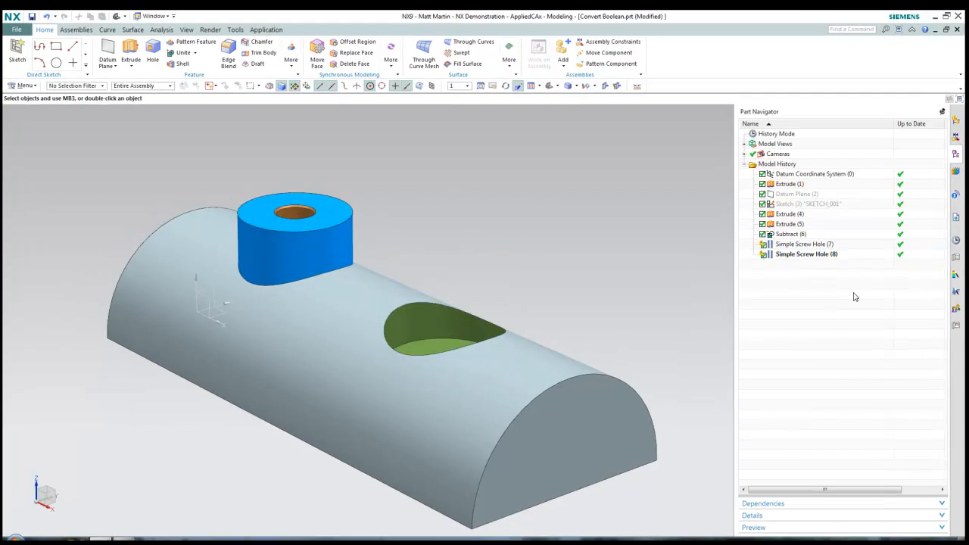
middle_drag(719, 262, 712, 284)
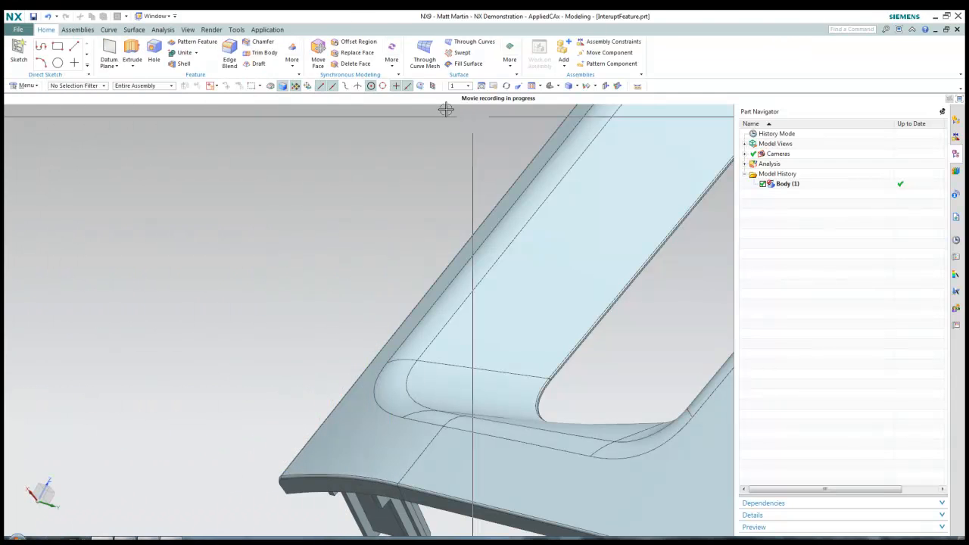
Start a 50 mm Offset Surface on the body's faces, stop the slow preview, and cancel it
click(292, 61)
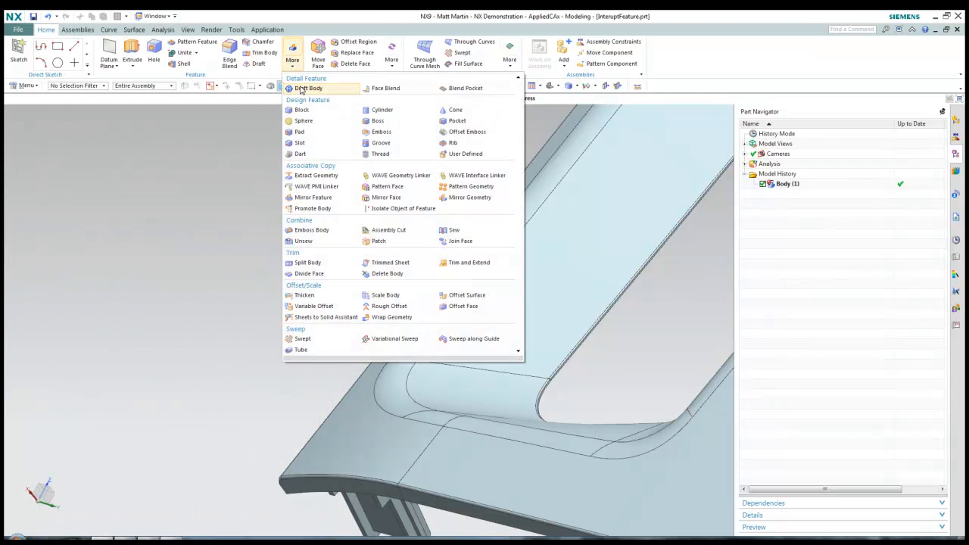
click(460, 297)
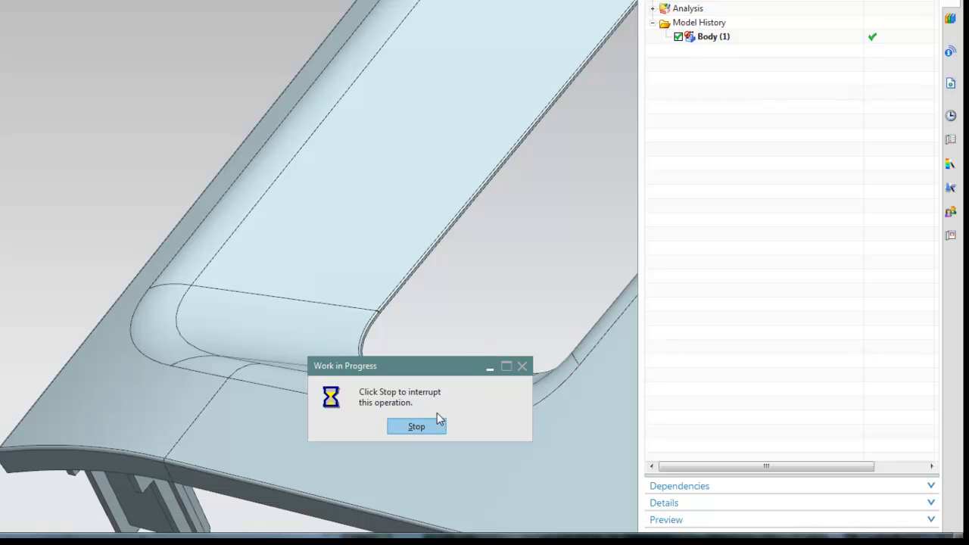
click(417, 427)
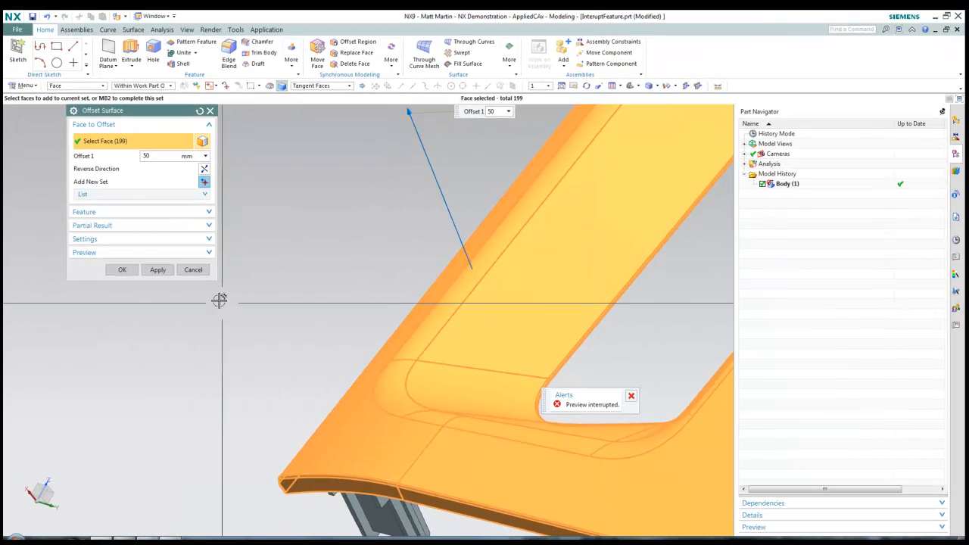
click(193, 269)
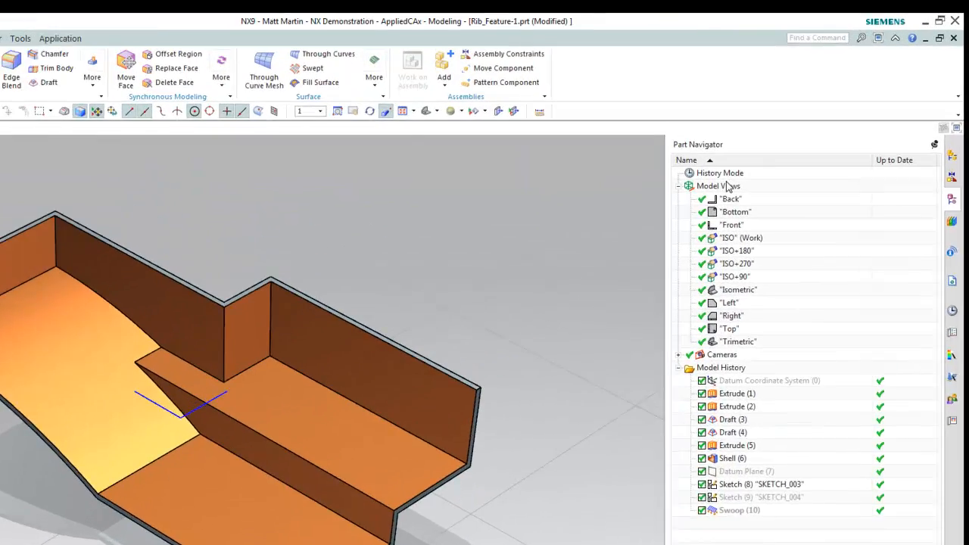
In the Model Views Explicit Sort Order, move ISO and ISO+90 to the top
right_click(780, 143)
click(690, 365)
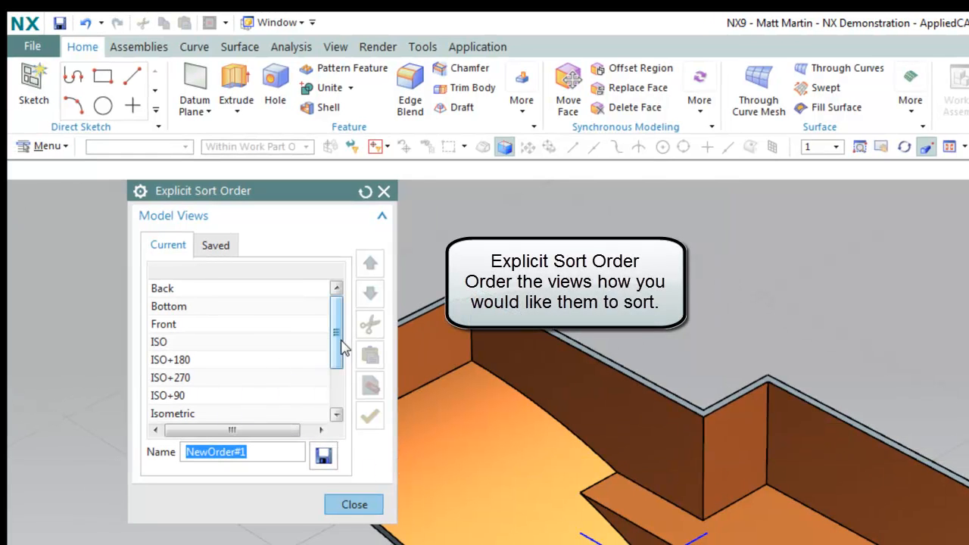
drag(341, 342, 335, 364)
click(165, 312)
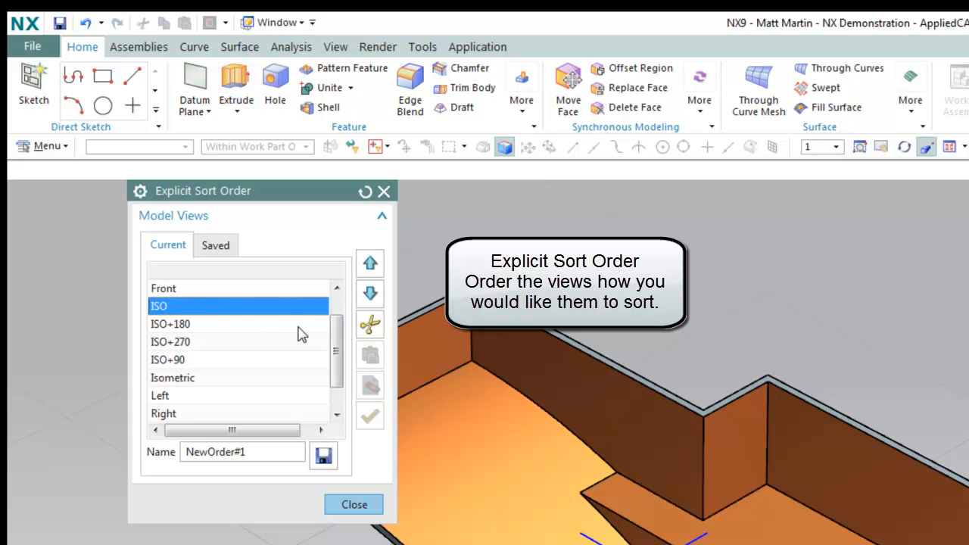
click(370, 263)
click(370, 262)
click(370, 262)
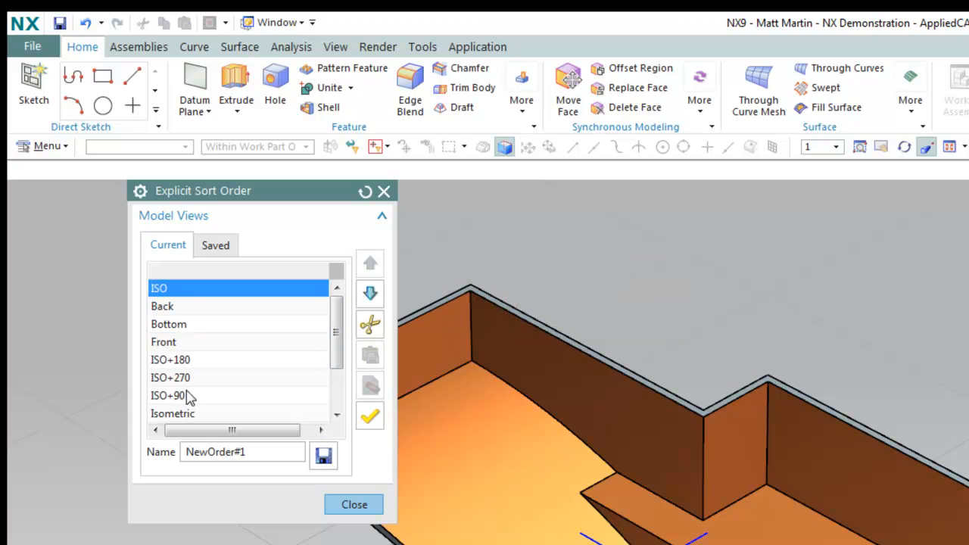
click(189, 397)
click(370, 263)
click(370, 263)
click(370, 262)
click(370, 263)
click(371, 263)
Move ISO+180 and ISO+270 up beneath ISO+90, then select the NewOrder#1 order name
click(177, 378)
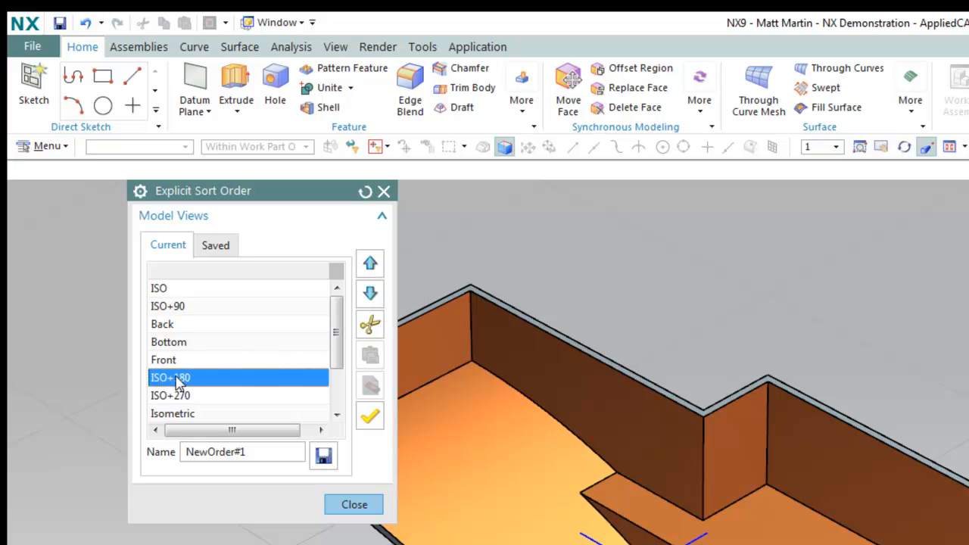
click(370, 262)
click(370, 263)
click(370, 263)
click(219, 395)
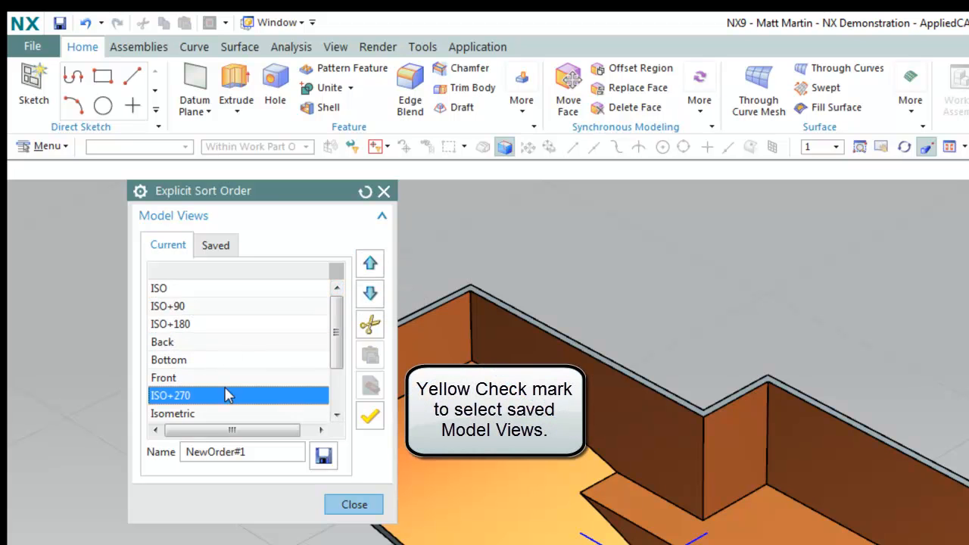
click(377, 275)
click(377, 274)
click(376, 274)
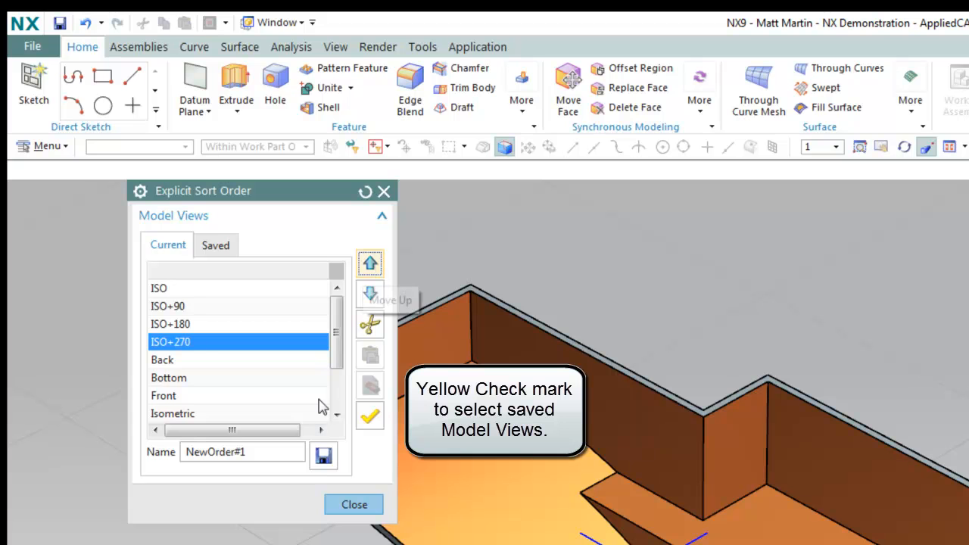
drag(277, 454, 106, 448)
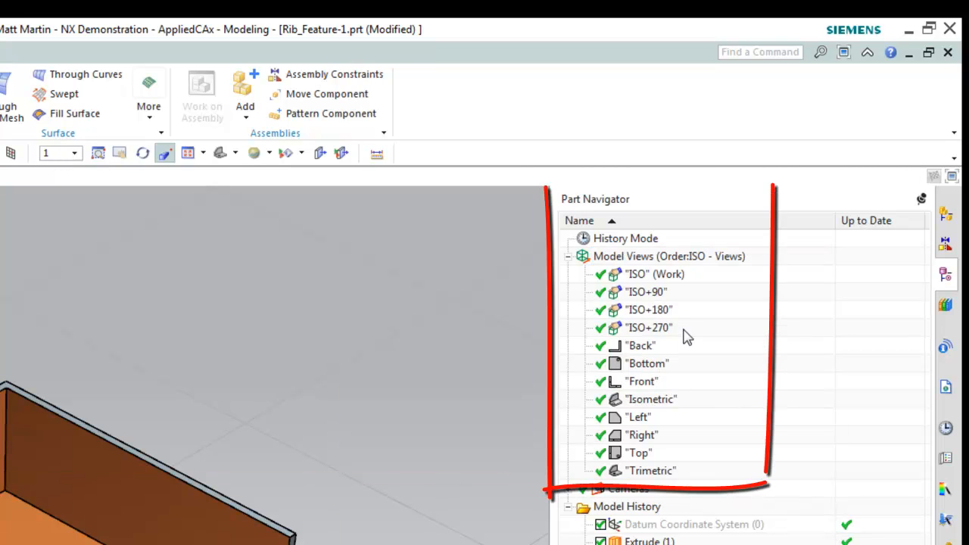
Reopen the explicit sort order settings and delete the saved NewOrder#1 order
right_click(713, 232)
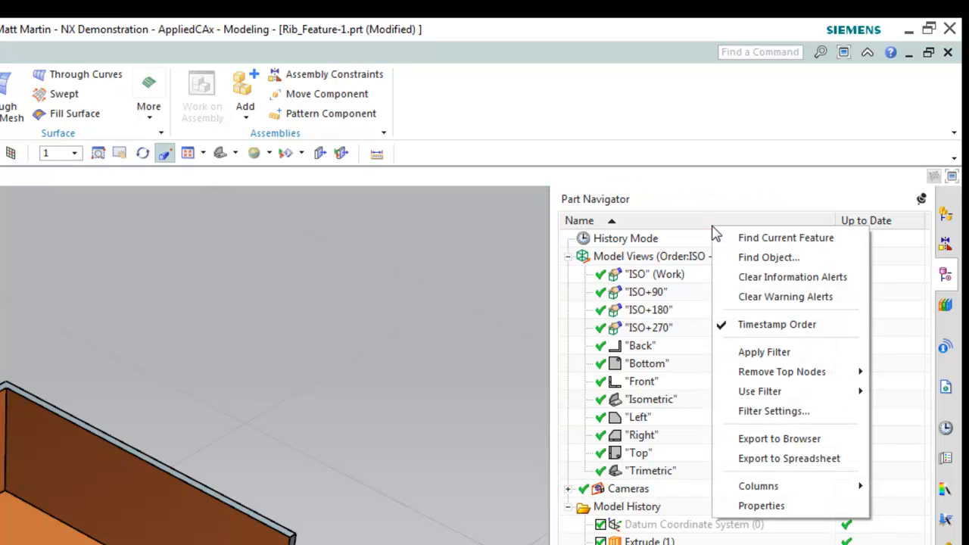
right_click(658, 258)
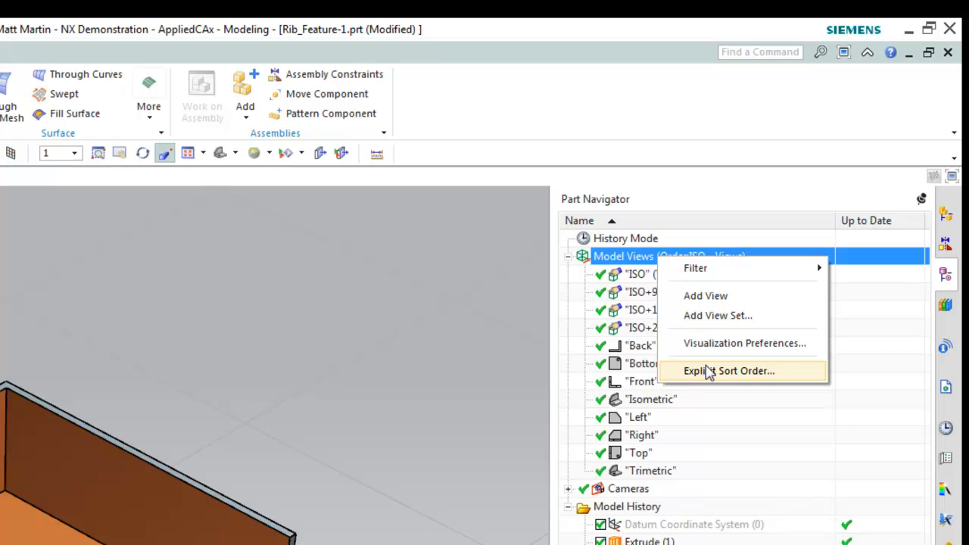
click(708, 371)
click(121, 142)
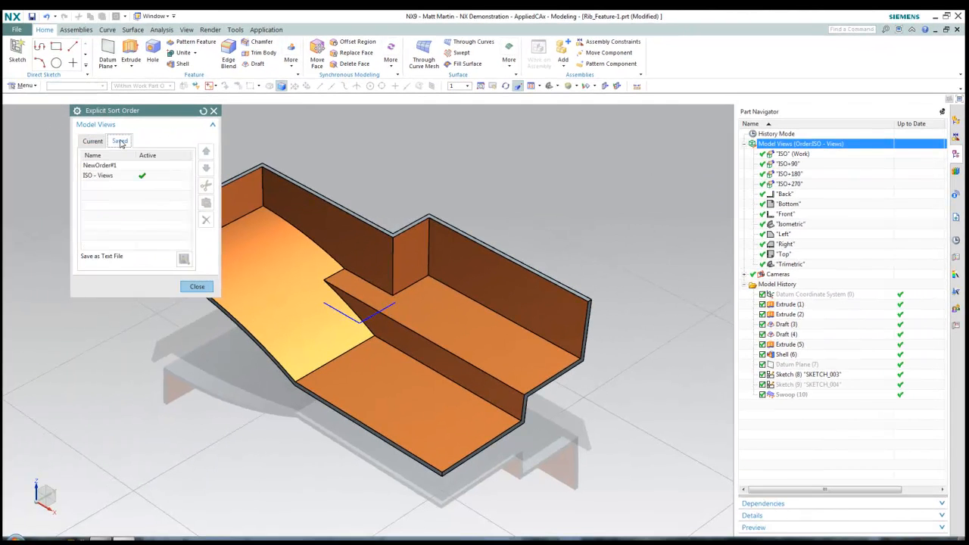
click(110, 166)
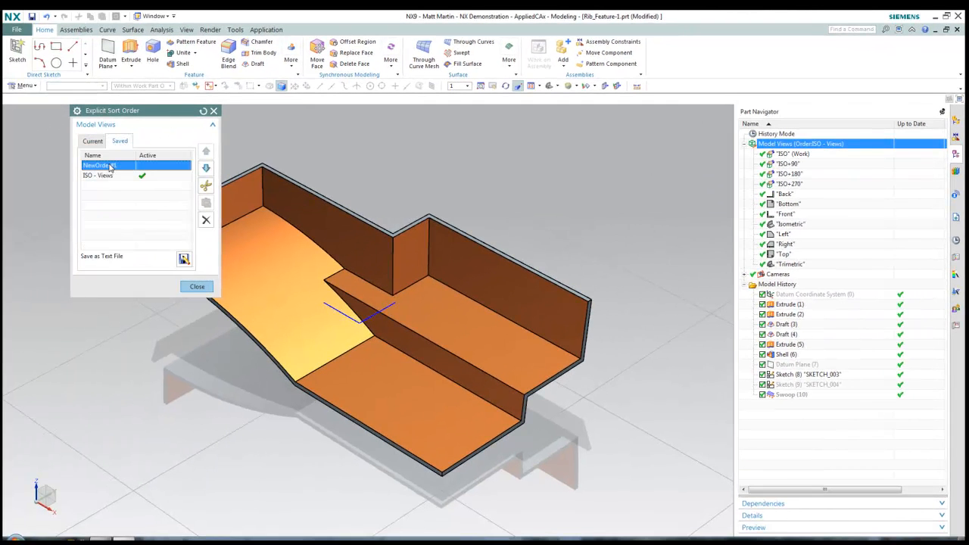
click(205, 219)
click(196, 286)
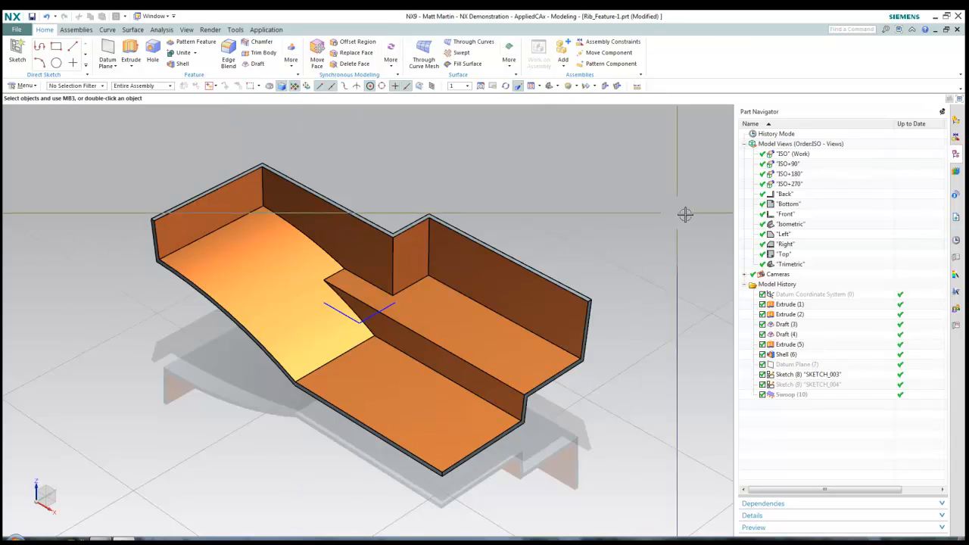
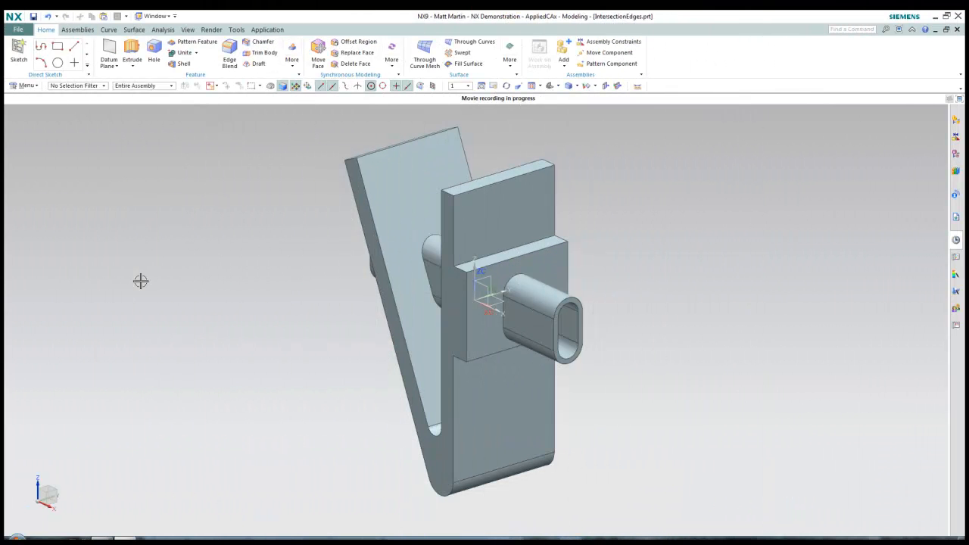
Blend the 16 boss-to-plate intersection edges at 0.25 in using the Feature Intersection Edges rule
click(229, 57)
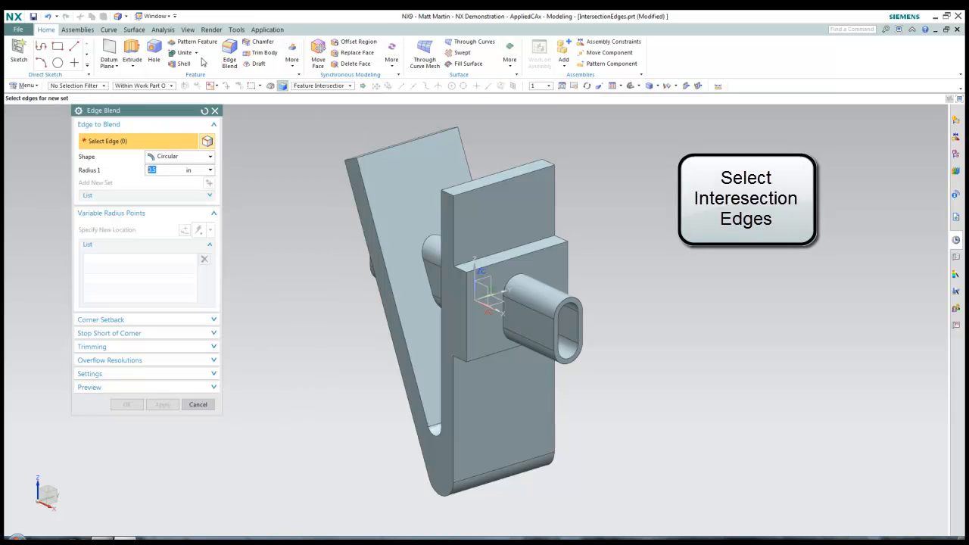
click(337, 86)
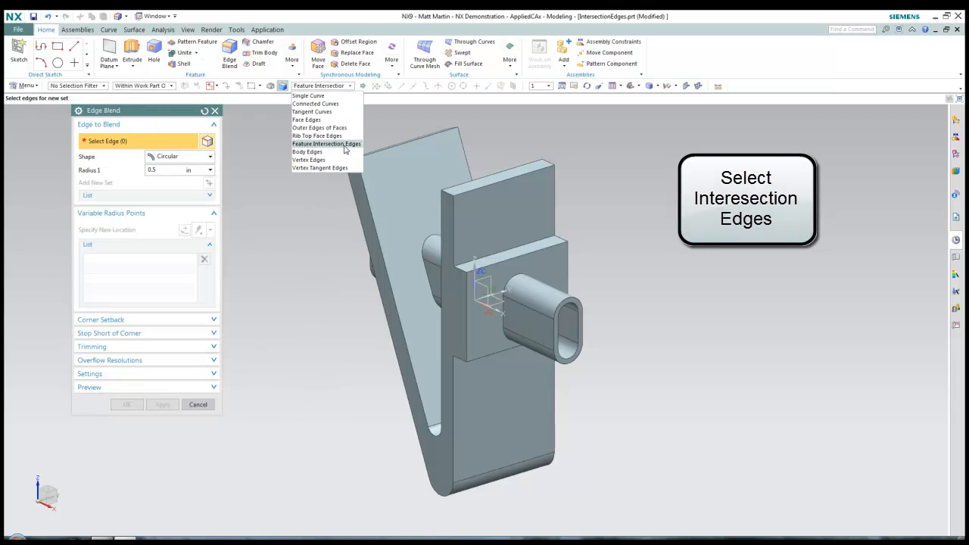
click(348, 145)
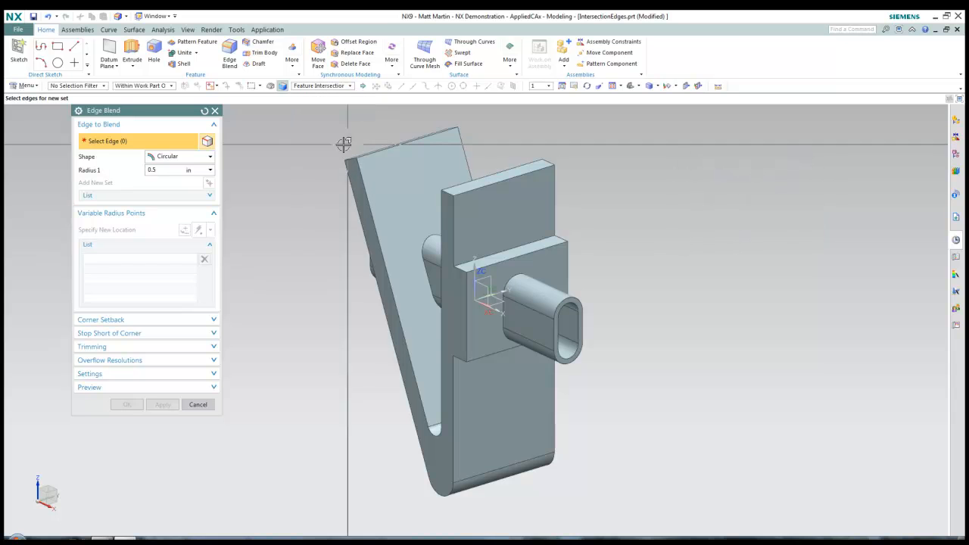
click(540, 329)
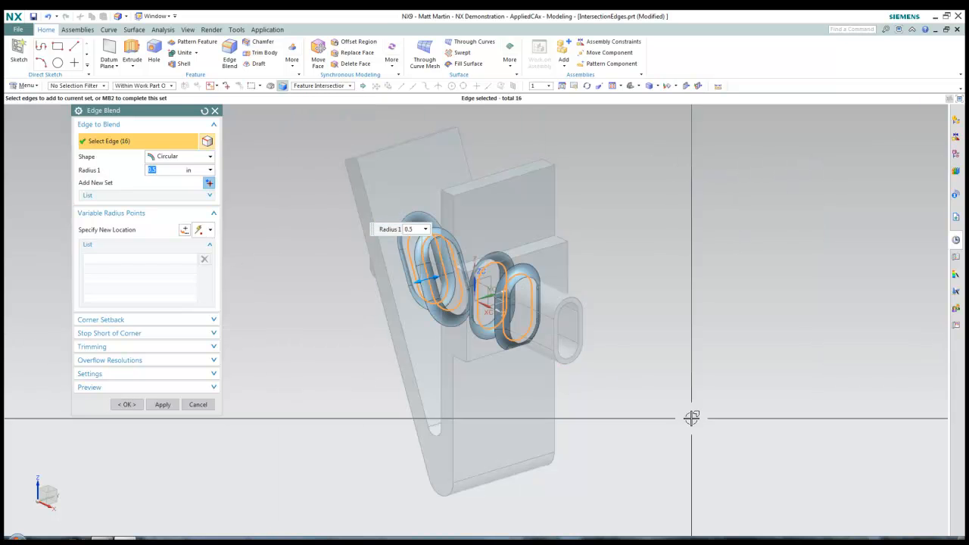
middle_drag(692, 418, 692, 419)
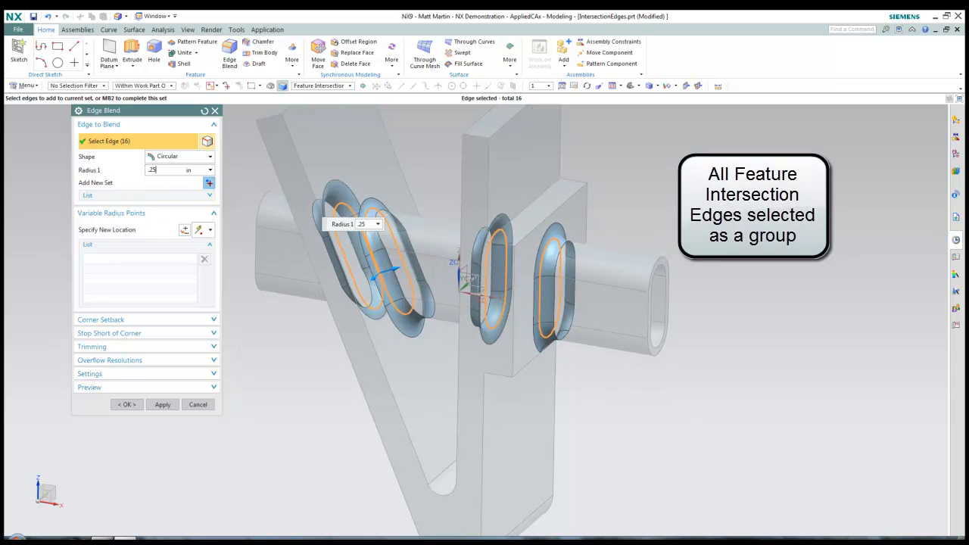
key(Return)
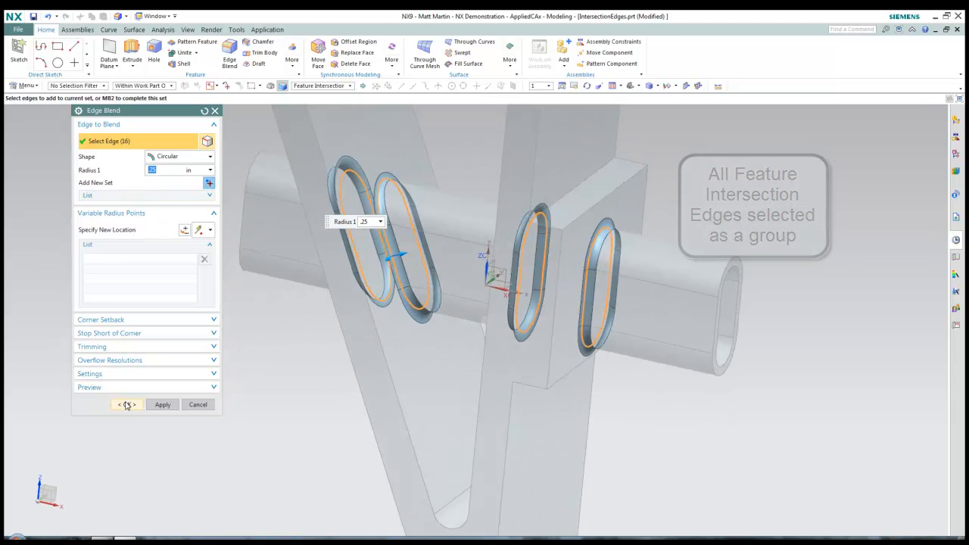
click(127, 405)
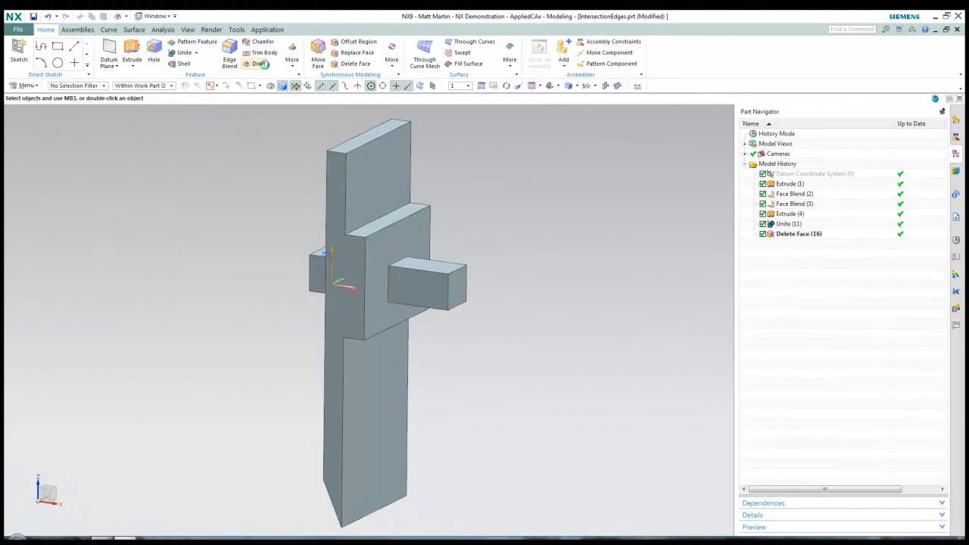
Draft the 8 side-block intersection edges at 10° using the Feature Intersection Edges rule
click(259, 63)
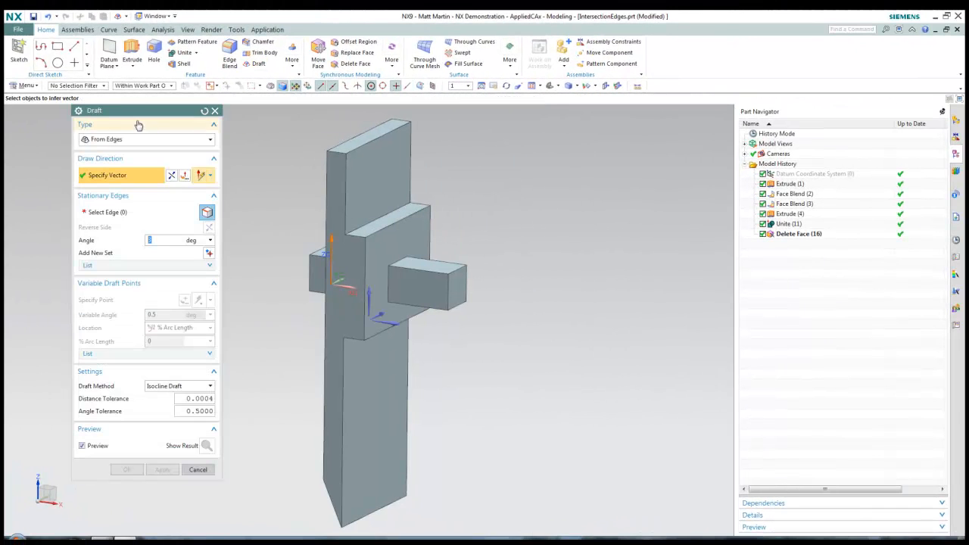
click(114, 214)
click(335, 88)
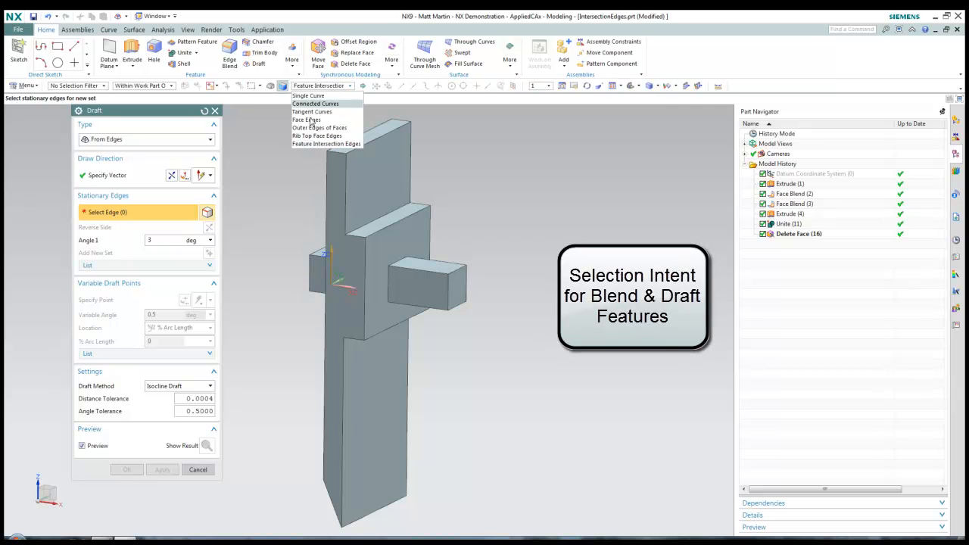
click(325, 144)
click(162, 240)
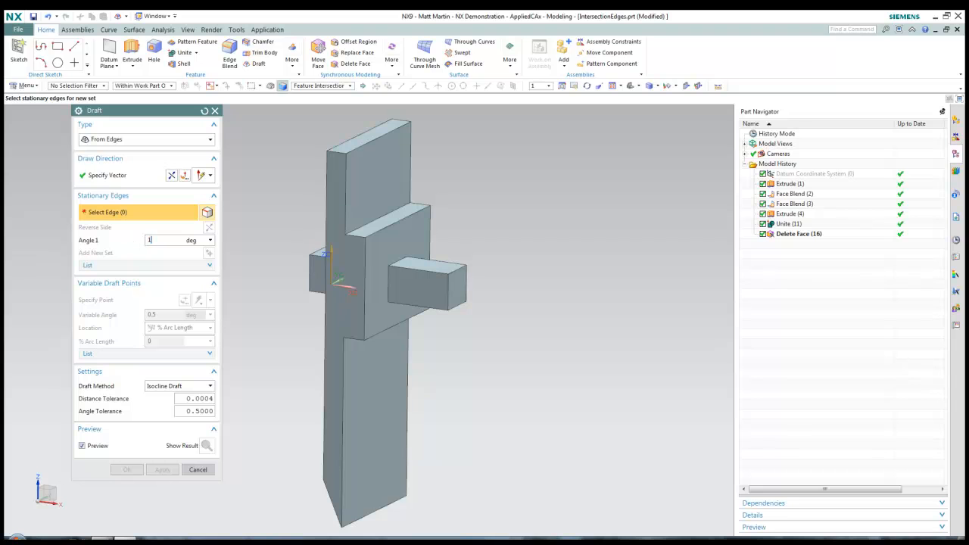
click(130, 176)
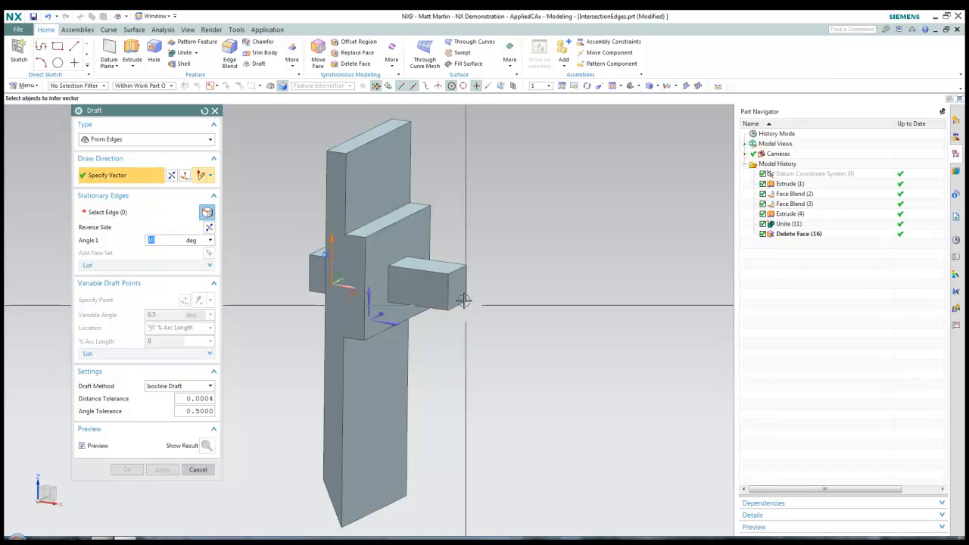
click(385, 329)
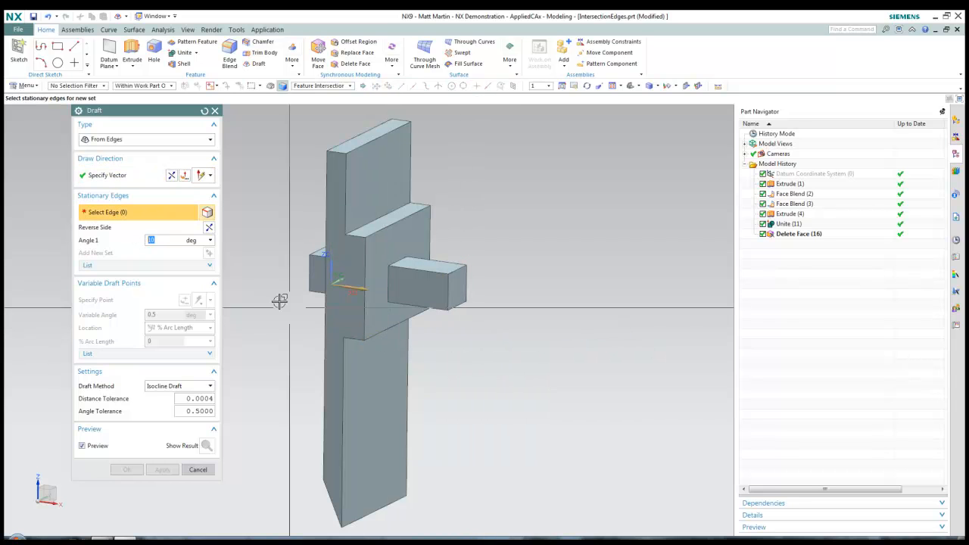
click(454, 298)
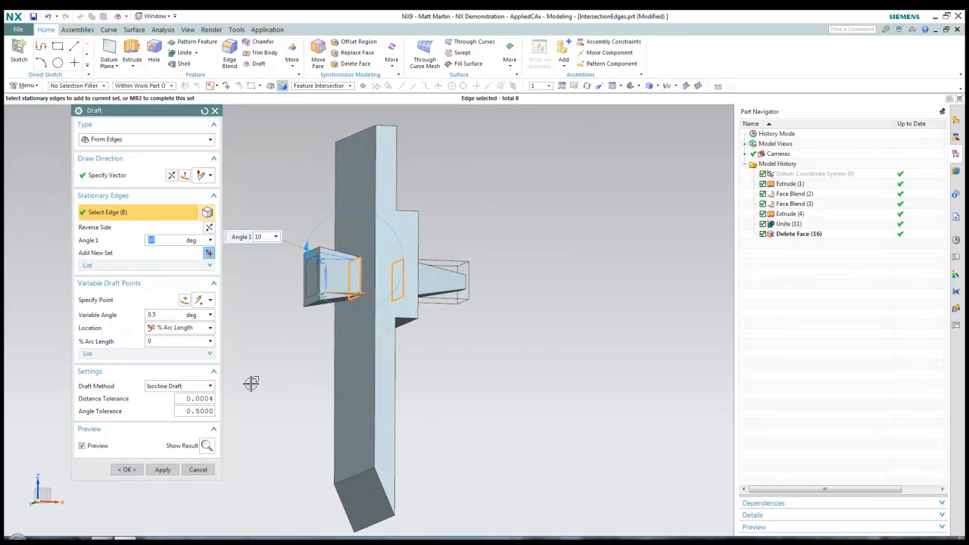
click(126, 469)
Orbit, snap to the front view and zoom in to inspect the tapered blocks
middle_drag(539, 401, 586, 399)
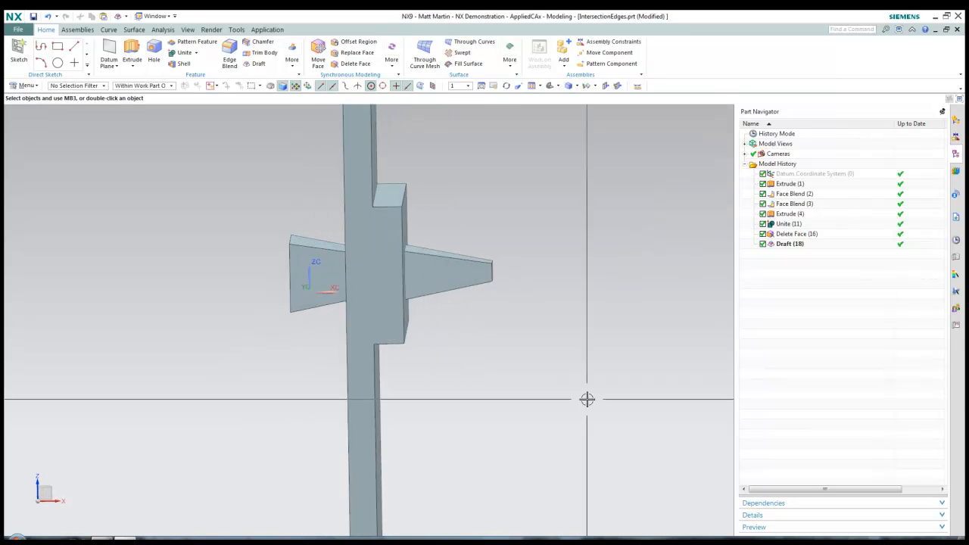
key(F8)
shift+middle_drag(503, 361, 569, 439)
scroll(515, 412, up, 4)
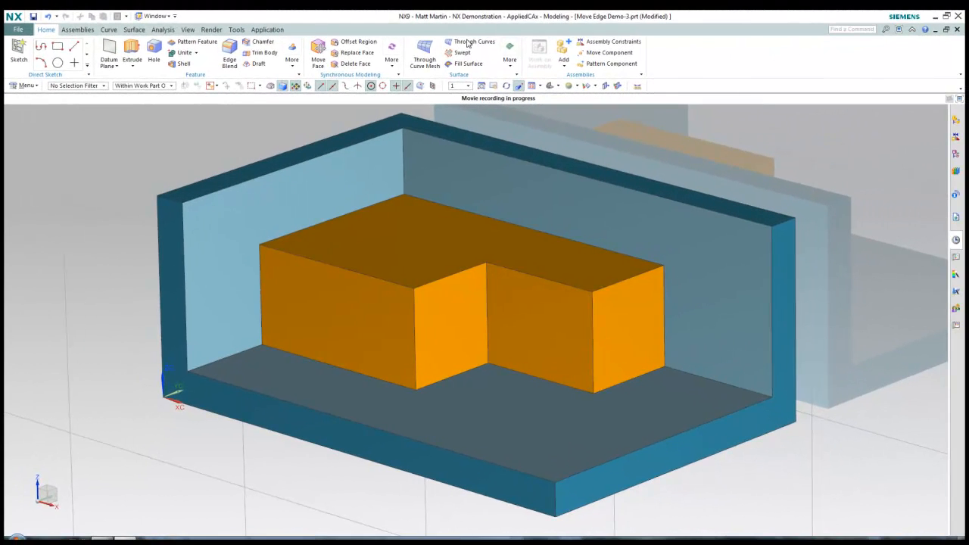
Preview moving the notch's vertical edge about 14 mm to slant the notch face, then cancel
click(293, 63)
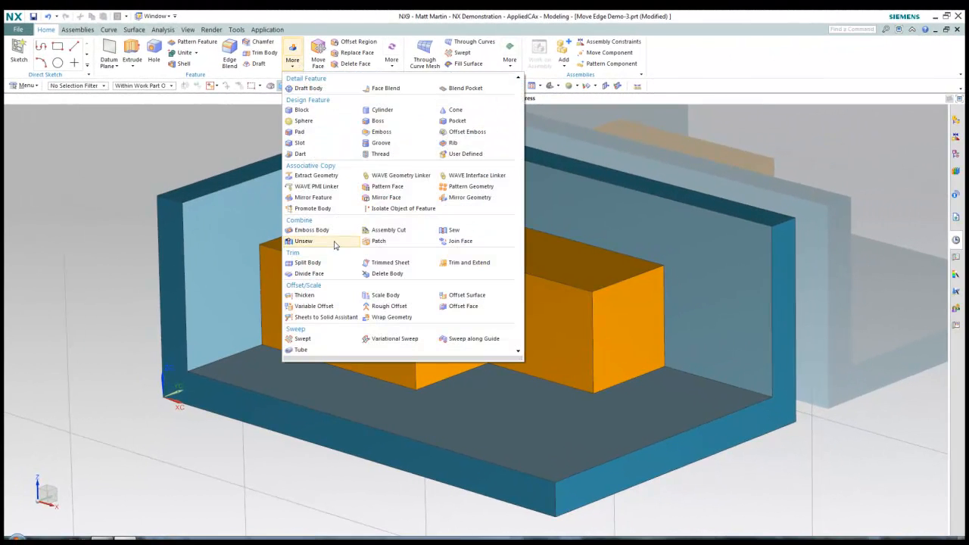
click(391, 56)
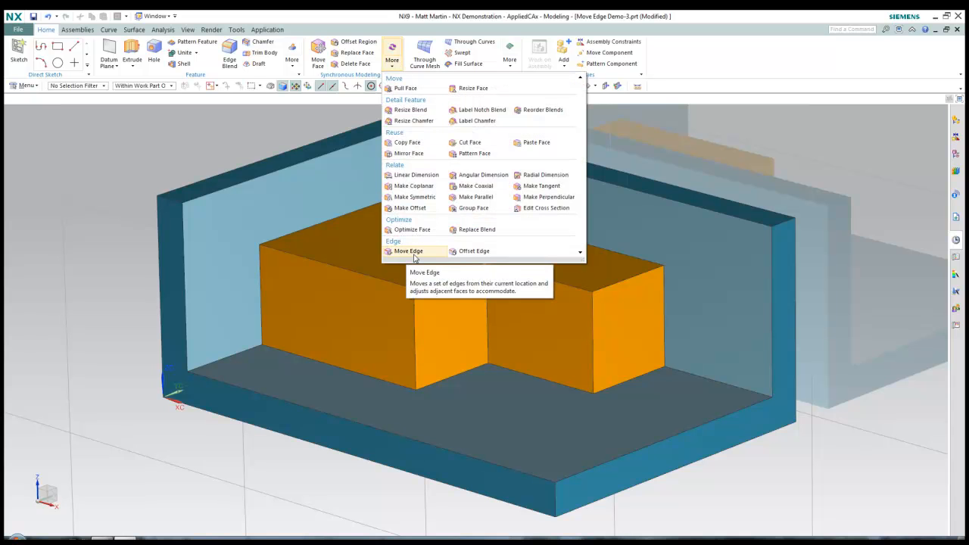
click(408, 251)
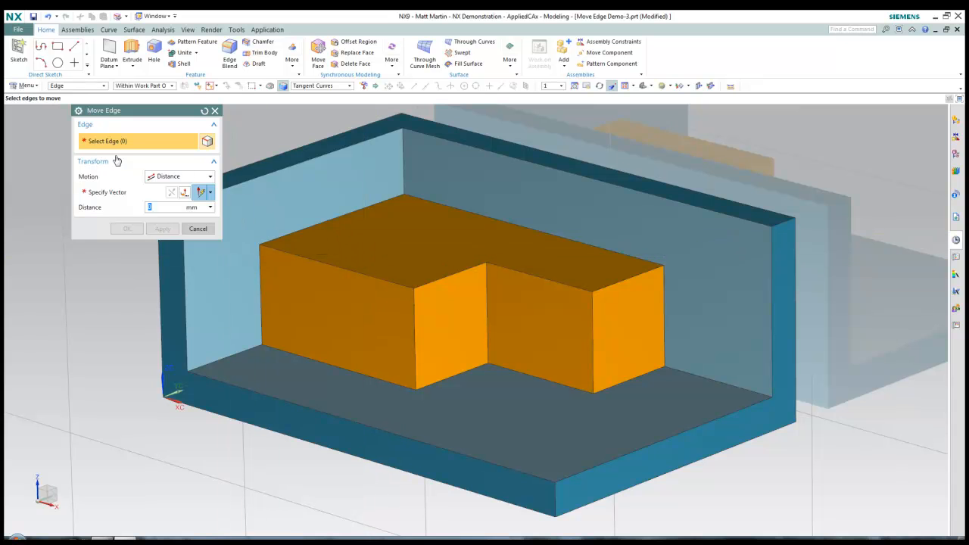
click(413, 303)
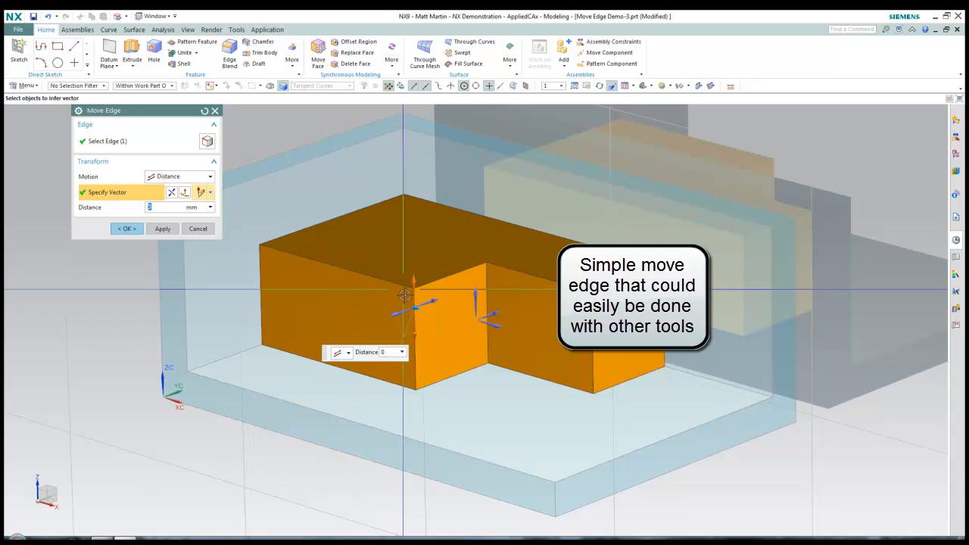
drag(425, 306, 452, 293)
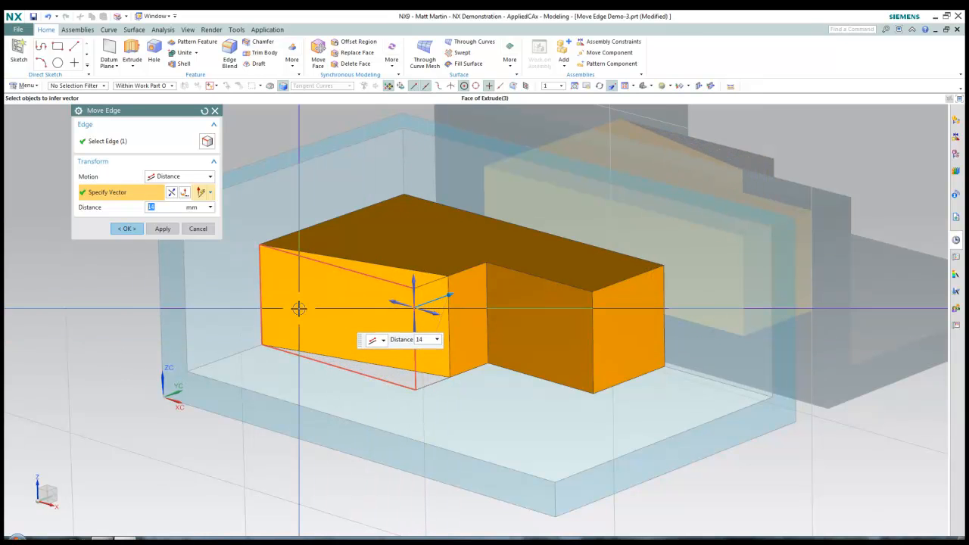
click(390, 295)
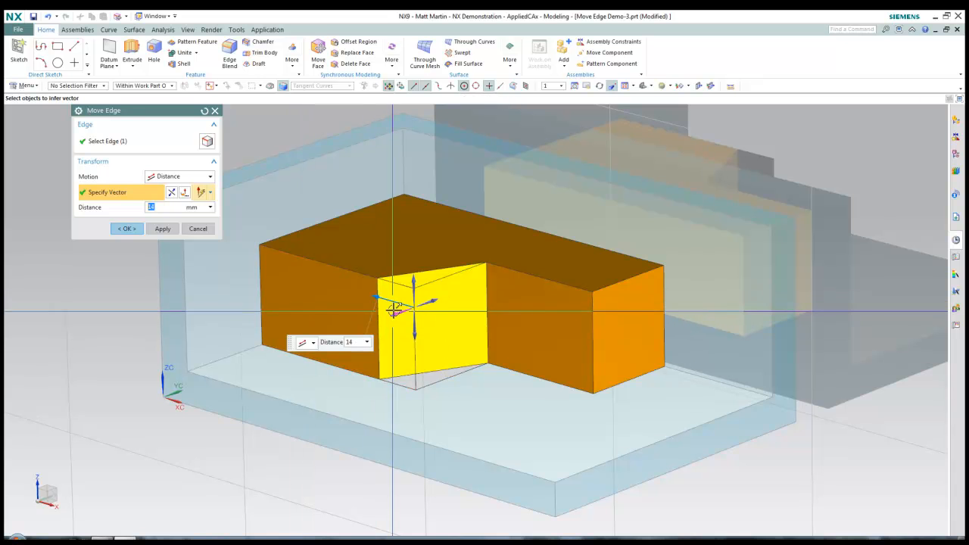
drag(376, 295, 437, 315)
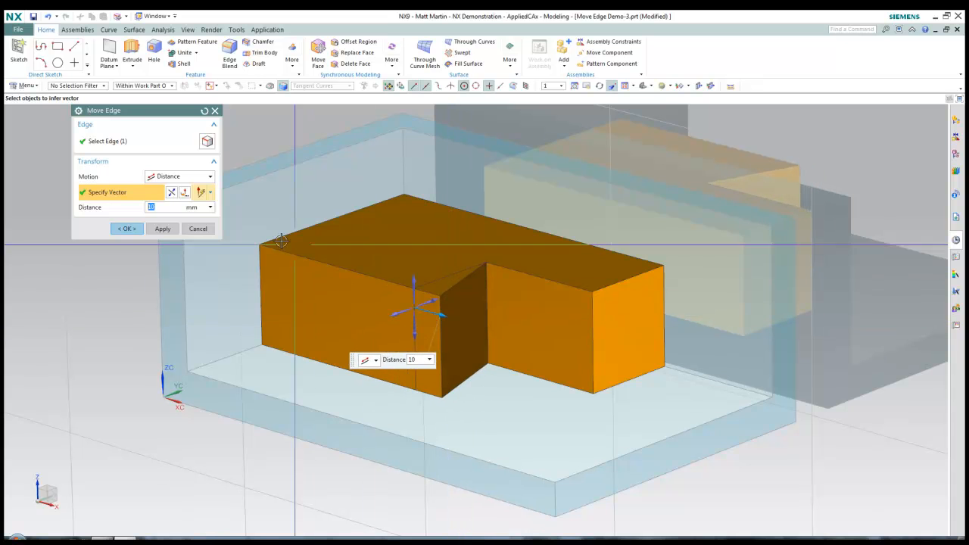
click(209, 231)
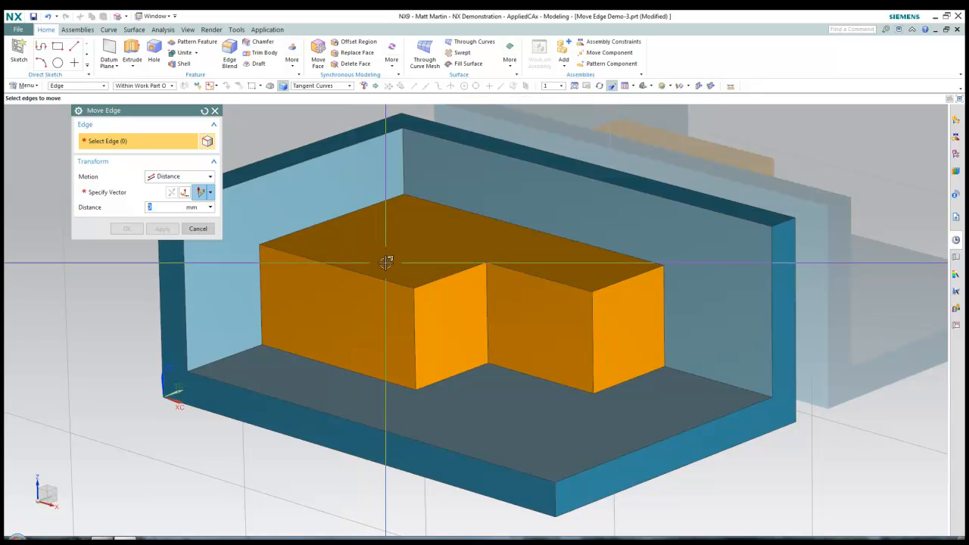
Try shifting the notch's vertical edge 15 mm, then discard the move
click(491, 296)
drag(502, 295, 462, 296)
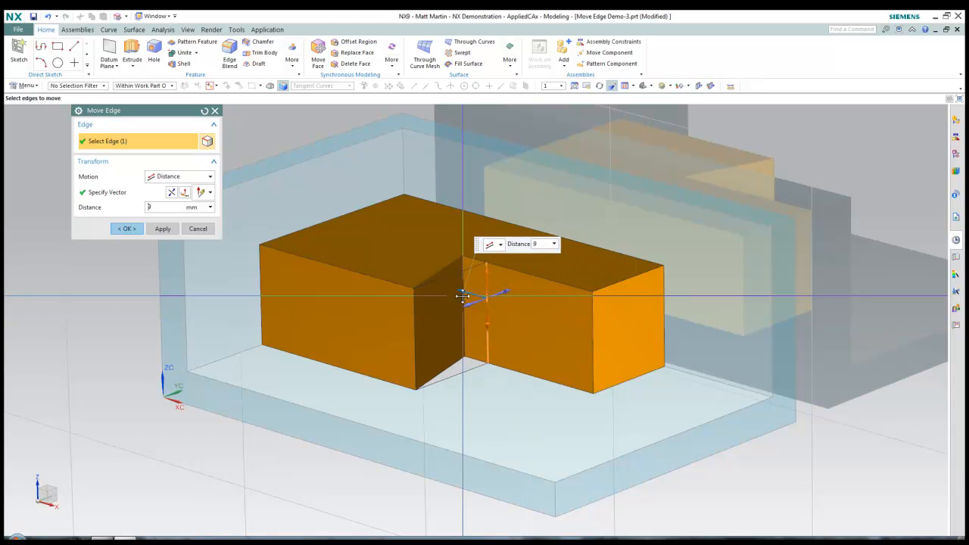
click(198, 229)
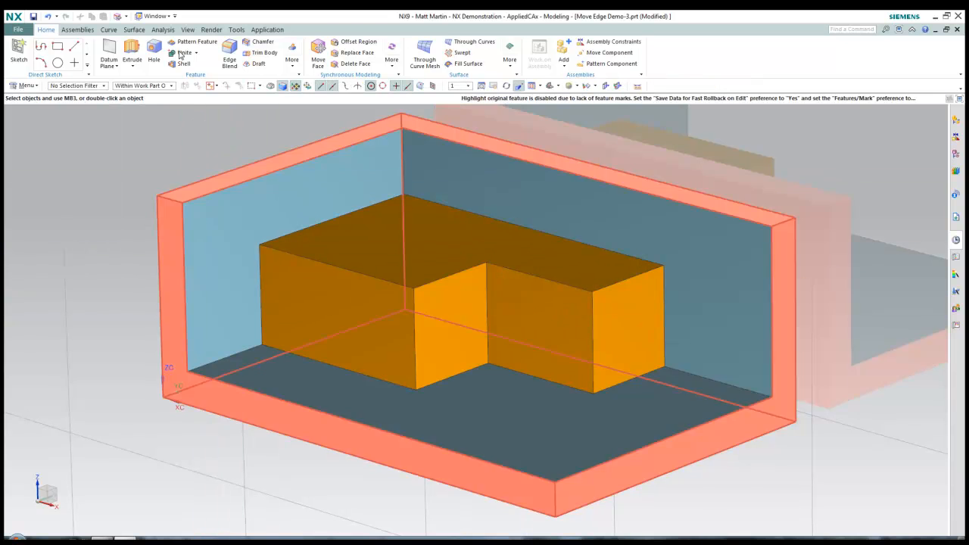
Move the top-front edge along X onto the rear edge's end point (29.8 mm), then undo
click(117, 15)
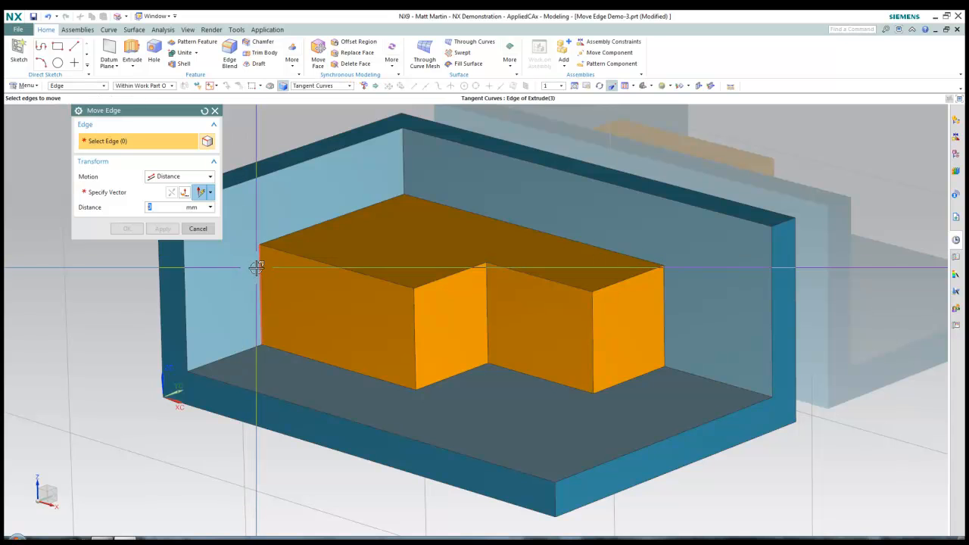
click(260, 269)
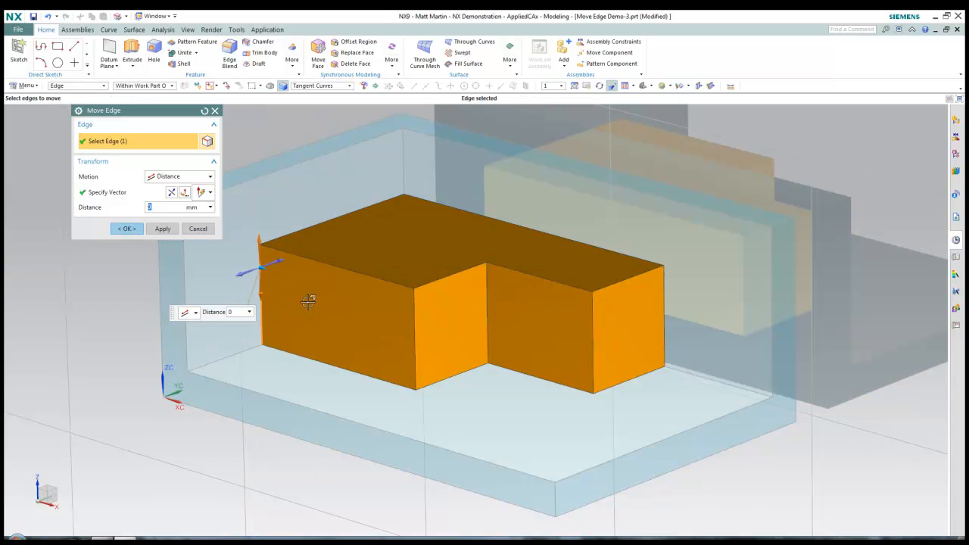
shift+click(261, 300)
click(350, 269)
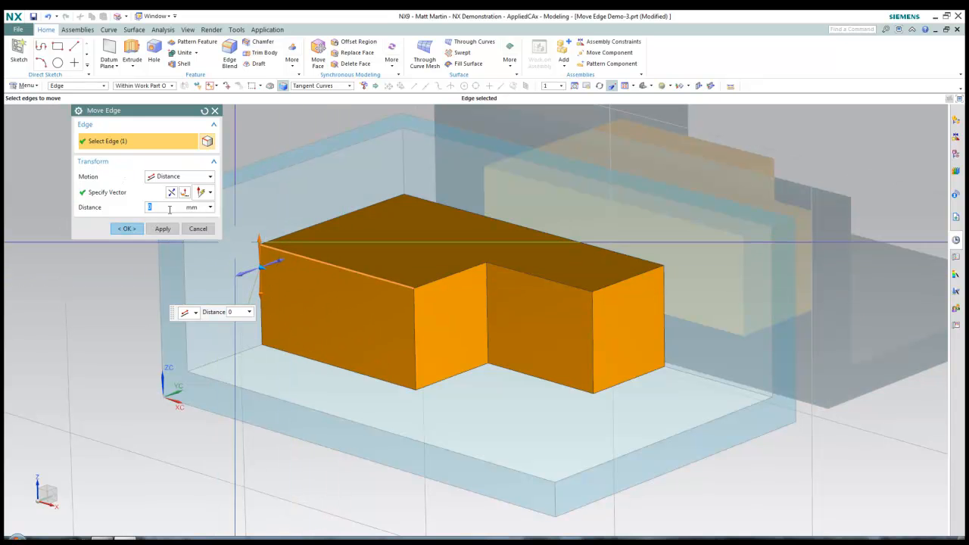
click(107, 192)
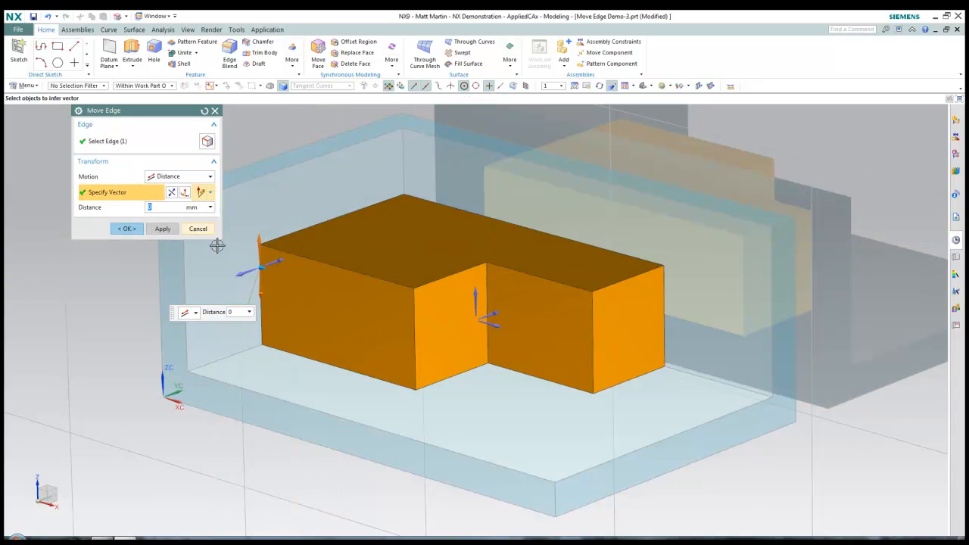
click(491, 322)
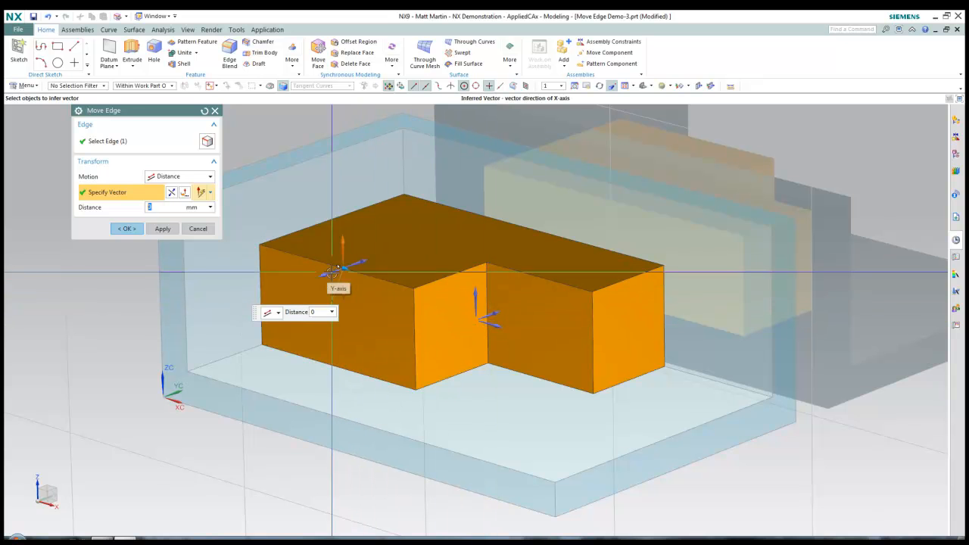
drag(352, 271, 380, 257)
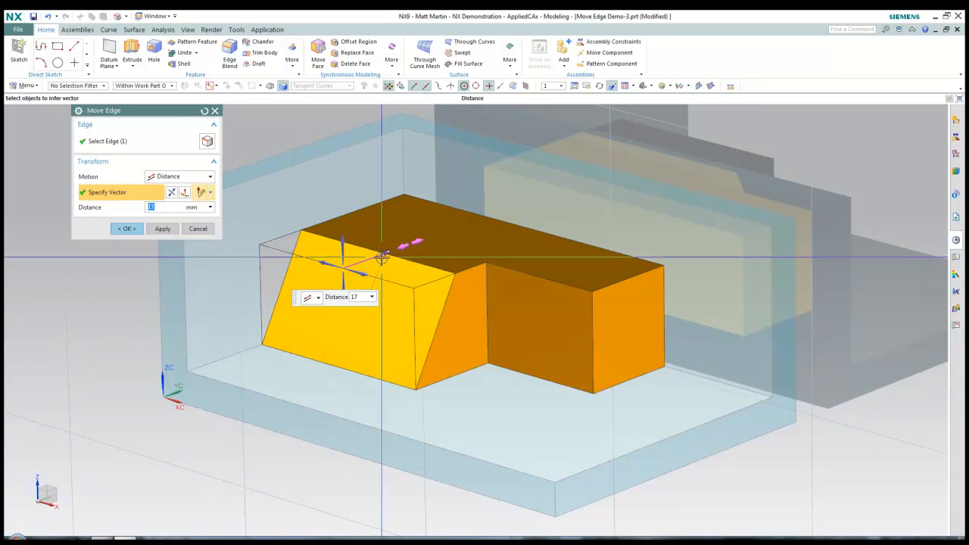
click(389, 253)
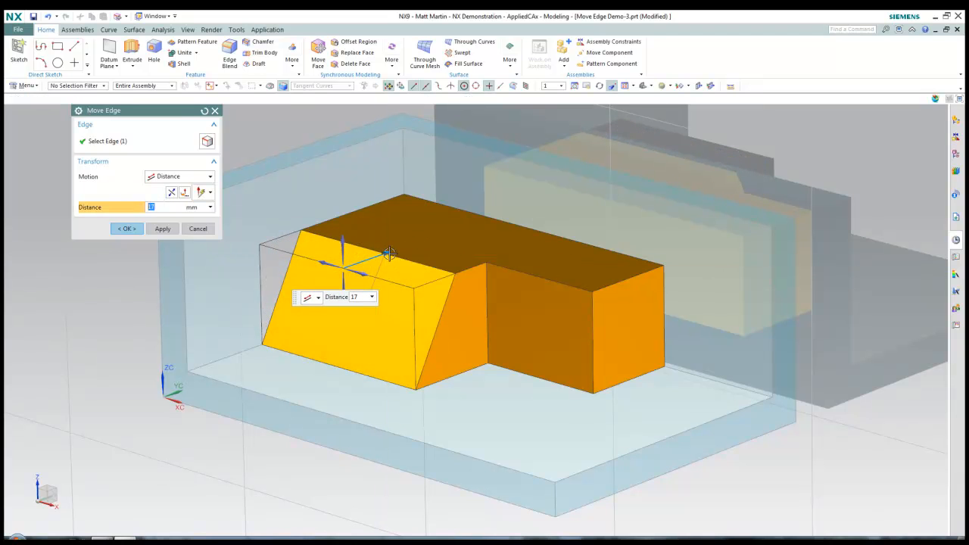
click(487, 262)
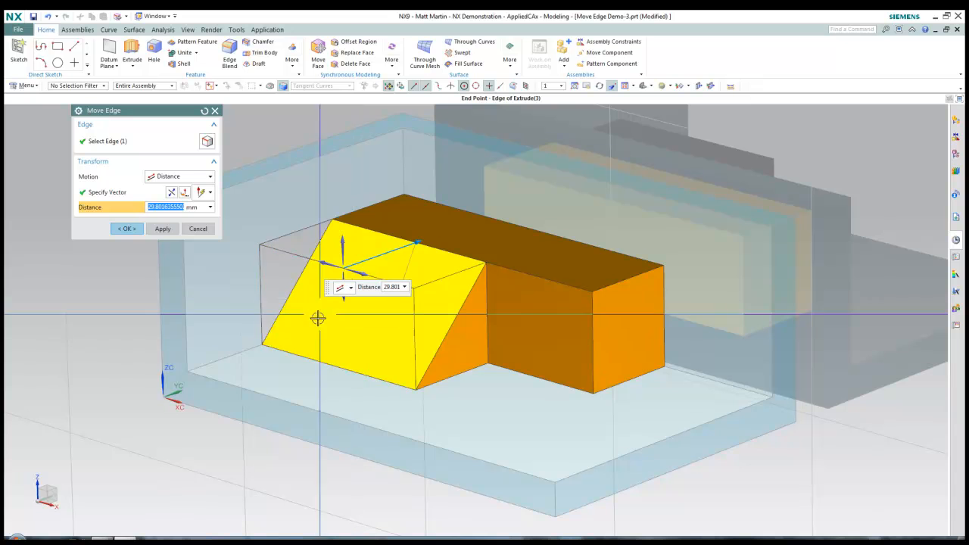
click(129, 229)
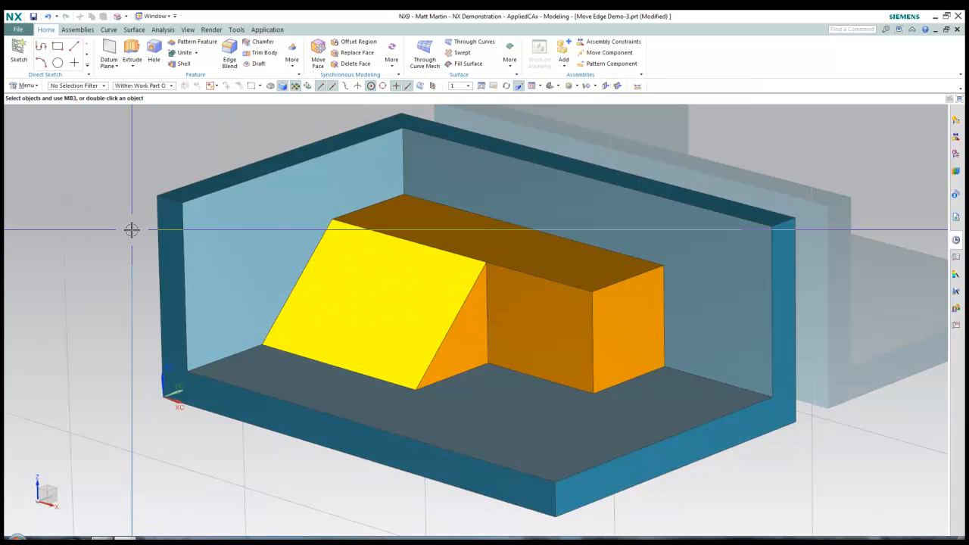
key(ctrl+z)
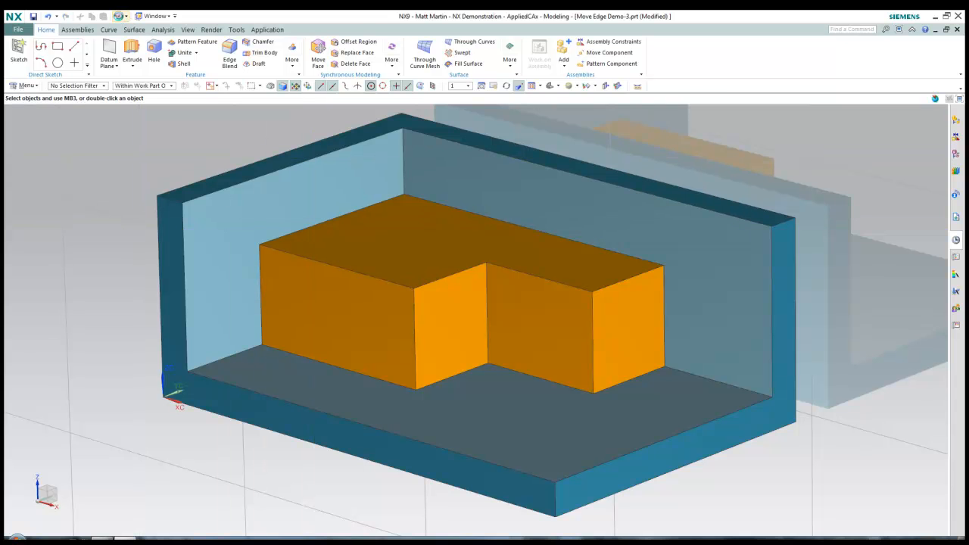
Lower the step's top edge 17 mm along Z so its top face slopes
click(118, 15)
click(454, 277)
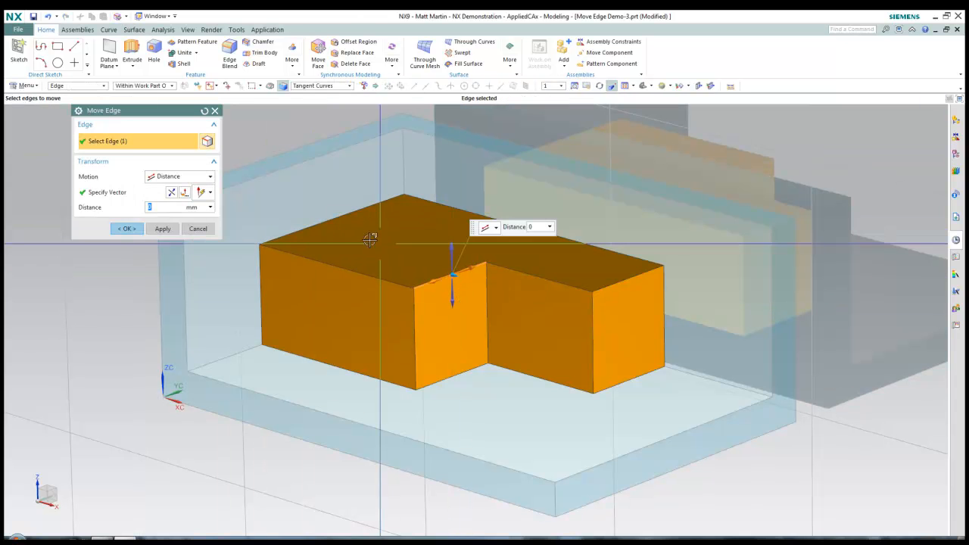
click(451, 265)
drag(457, 266, 449, 344)
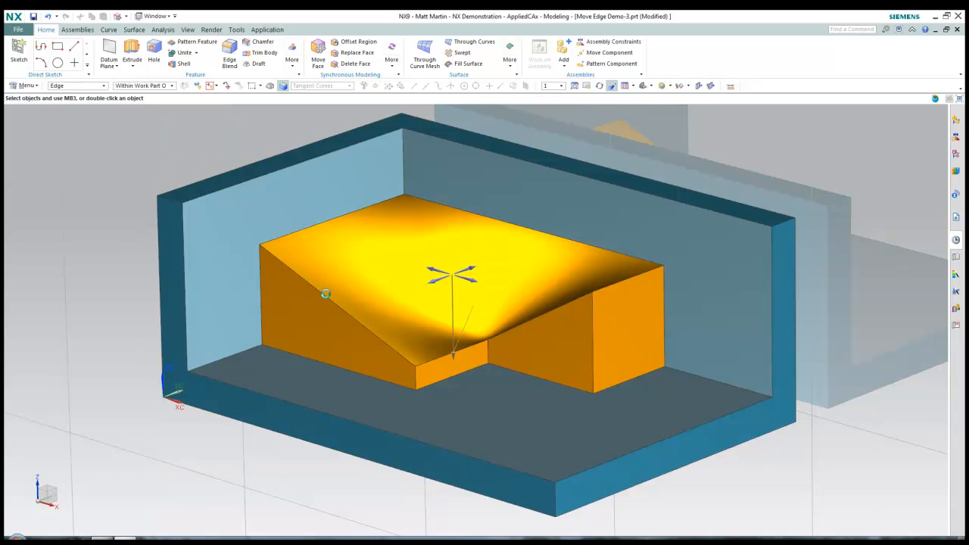
mouse_move(833, 318)
middle_down()
mouse_move(865, 316)
mouse_move(912, 124)
middle_up()
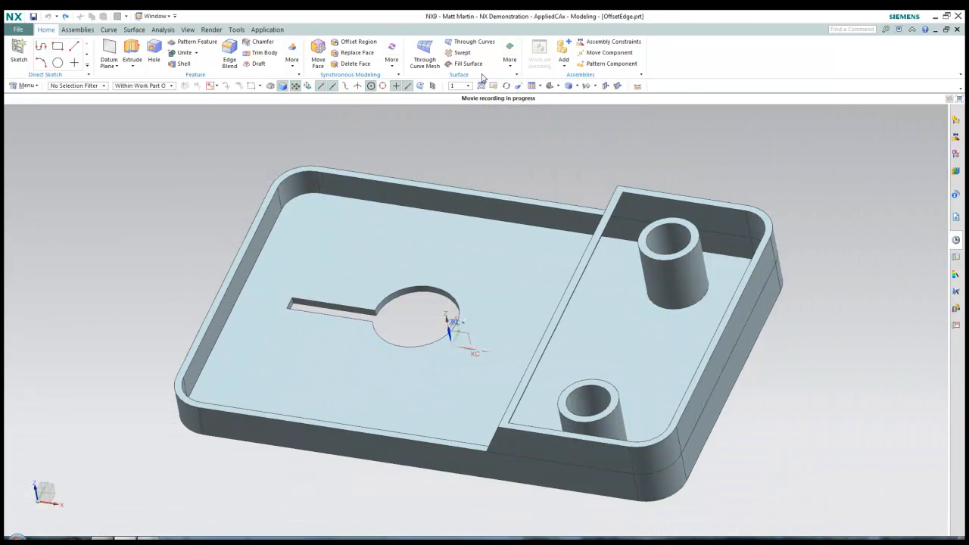
Offset the boss's bottom circular edge 10 mm along the edge's plane
click(392, 57)
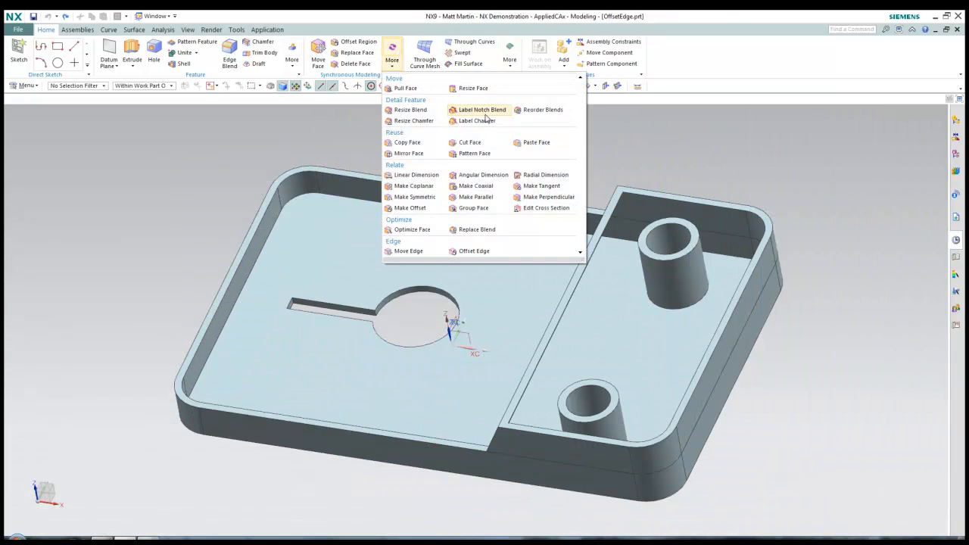
click(480, 253)
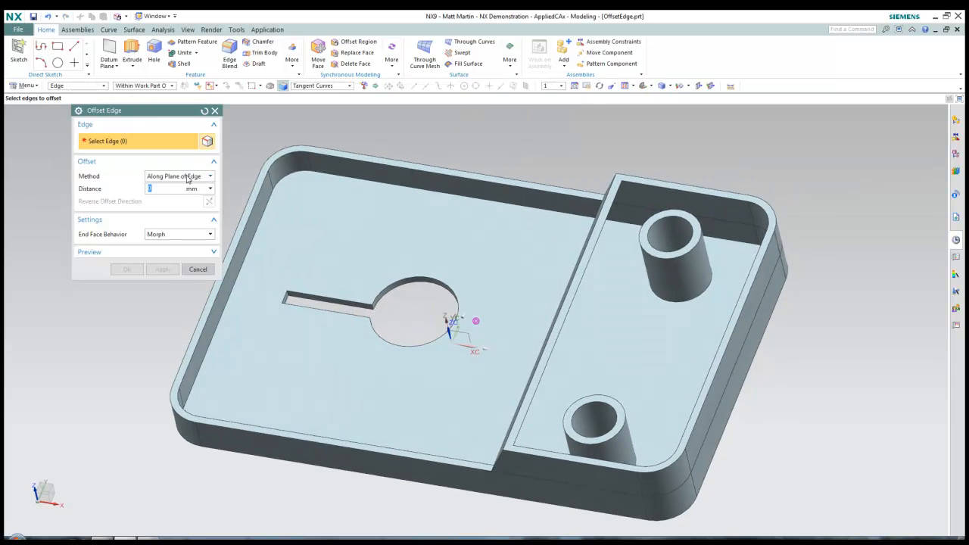
click(668, 320)
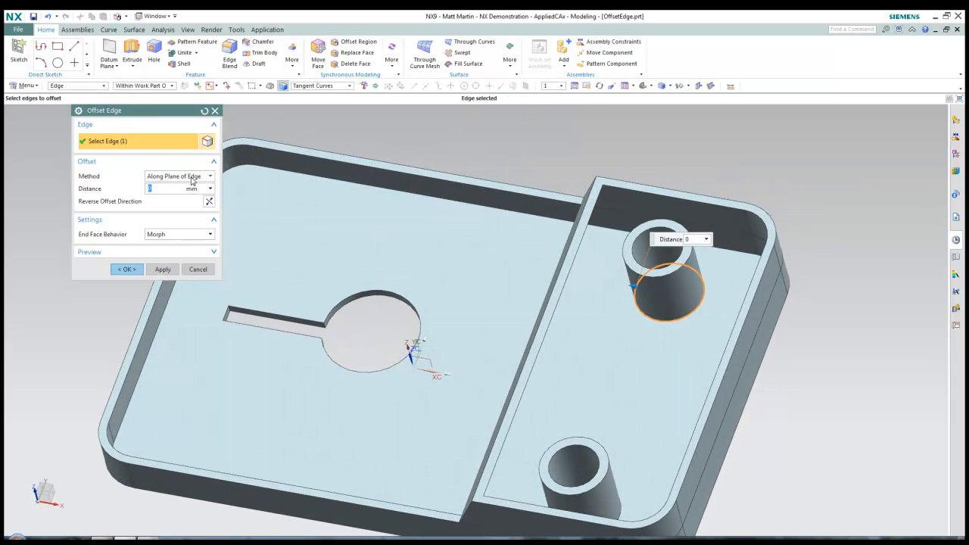
click(174, 187)
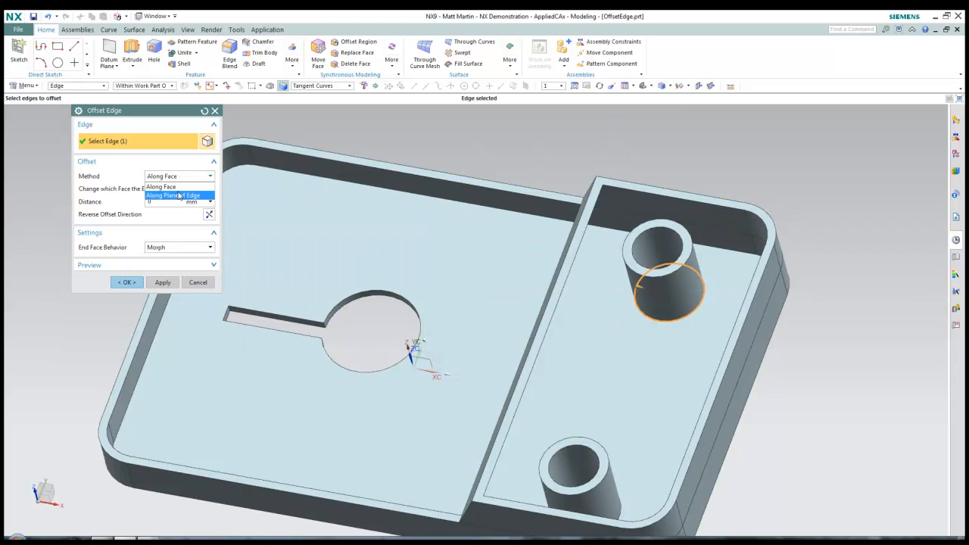
click(178, 195)
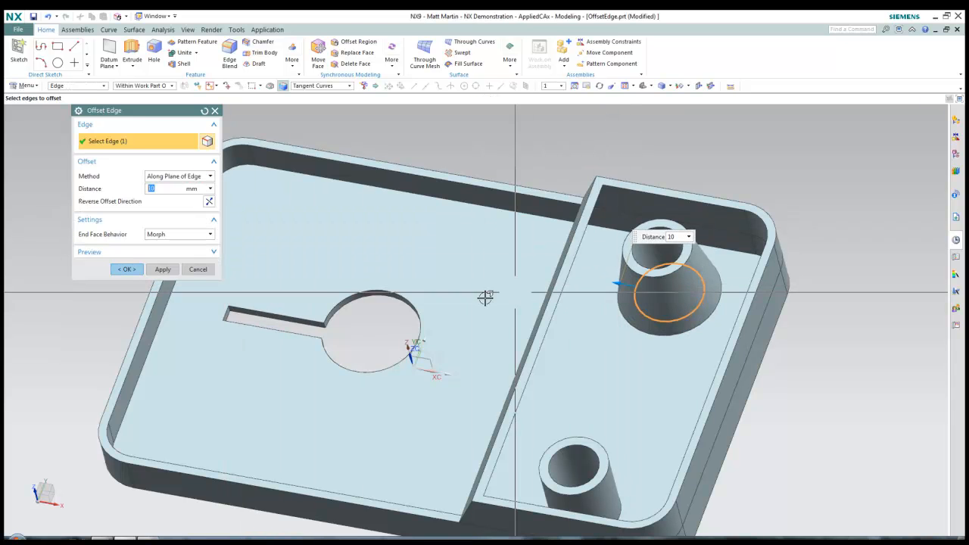
scroll(484, 297, up, 2)
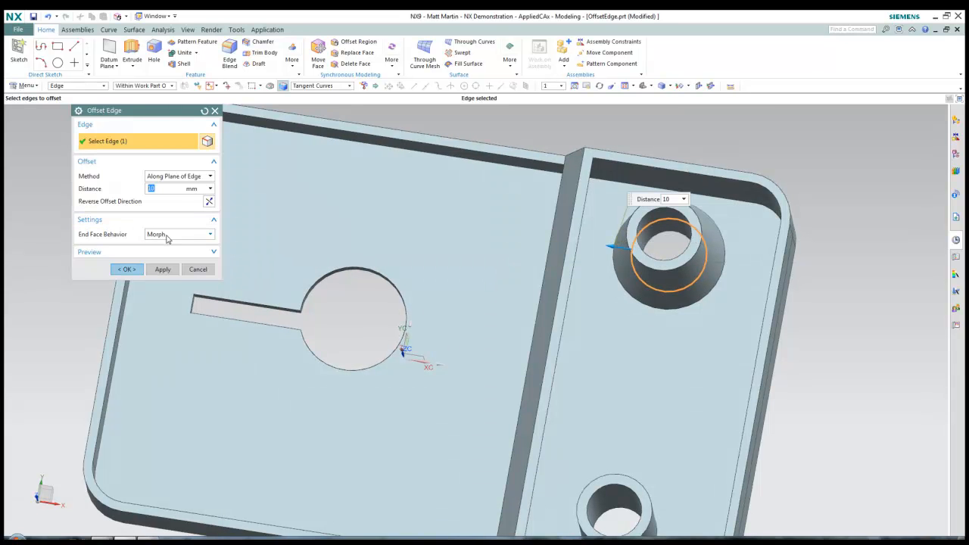
click(165, 267)
middle_drag(269, 261, 302, 258)
Offset the keyhole's circular edge outward 3 mm with Morph end face behaviour
click(356, 276)
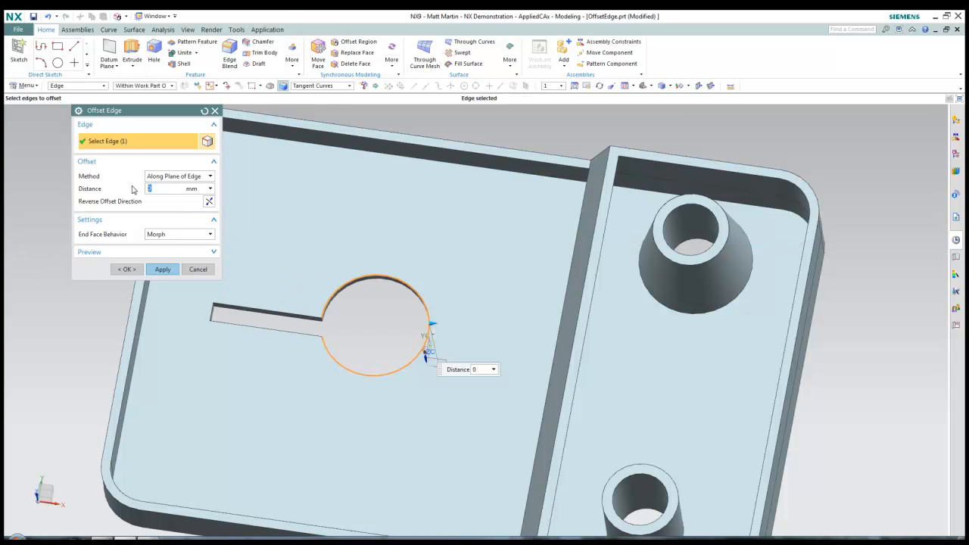
text(3)
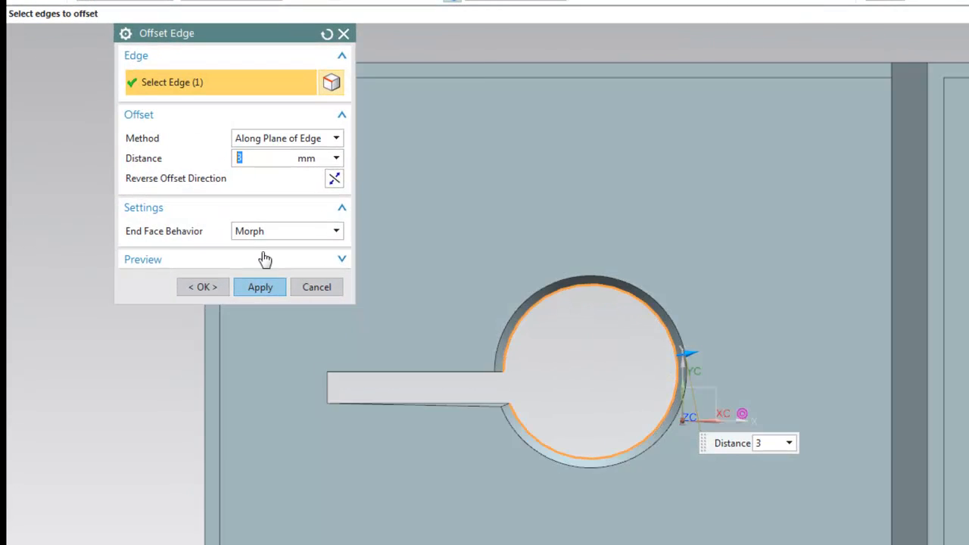
scroll(492, 409, up, 5)
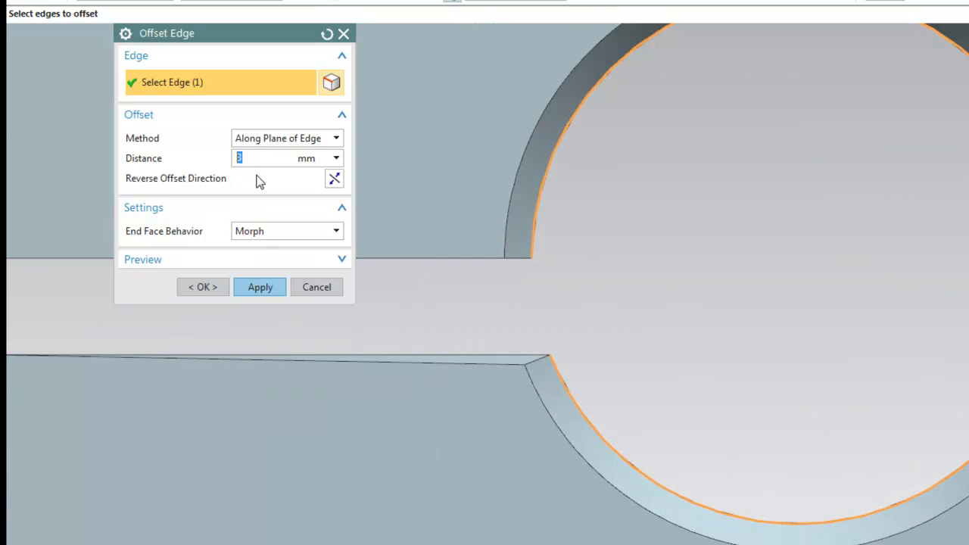
click(274, 238)
key(Up)
key(Return)
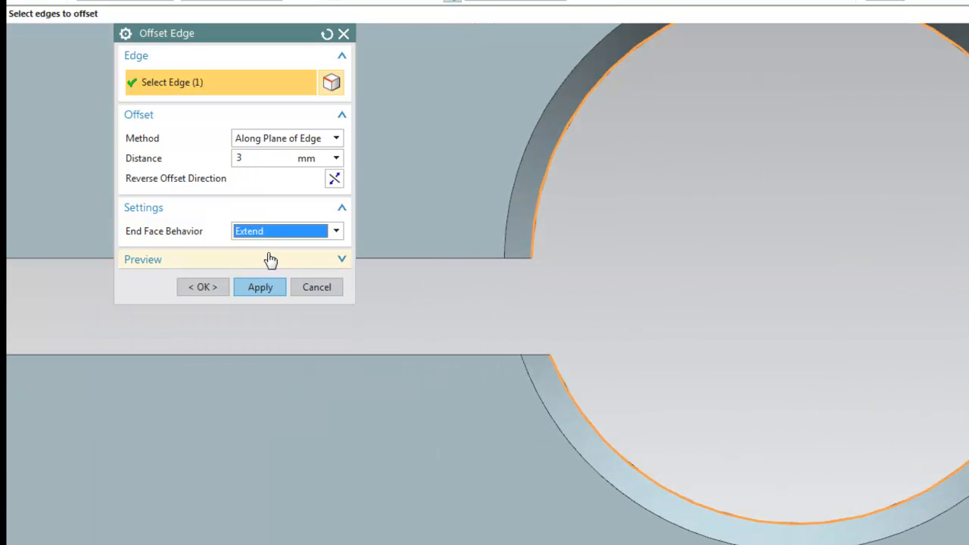
click(271, 236)
click(273, 261)
click(260, 287)
scroll(765, 301, down, 3)
middle_drag(765, 301, 365, 203)
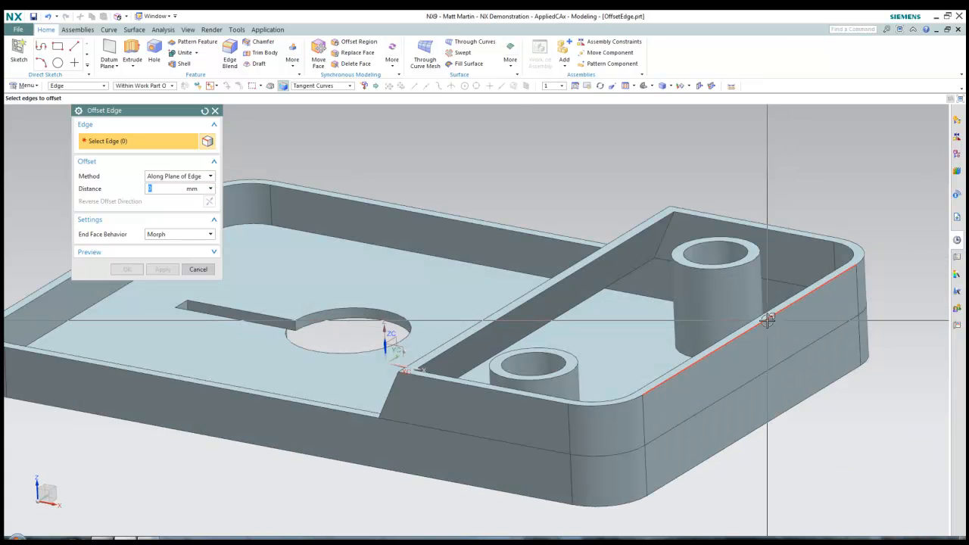
Attempt a 3 mm offset of the top and bottom rim edge chains, then cancel after the error
click(767, 320)
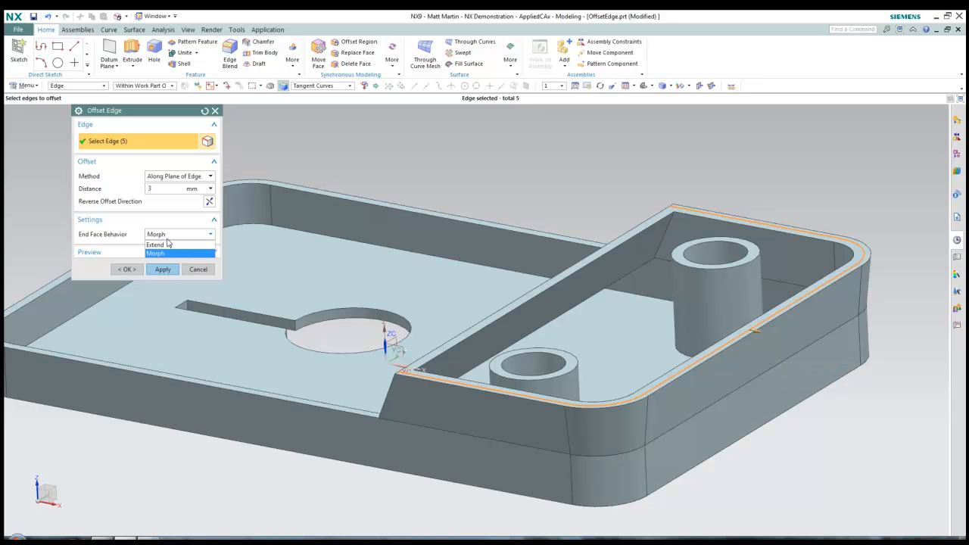
click(753, 429)
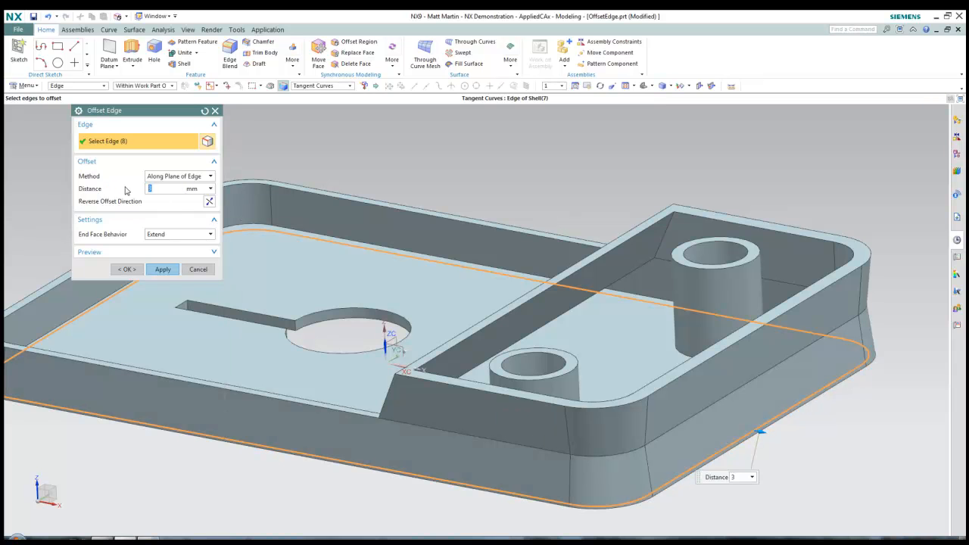
middle_click(739, 419)
key(Return)
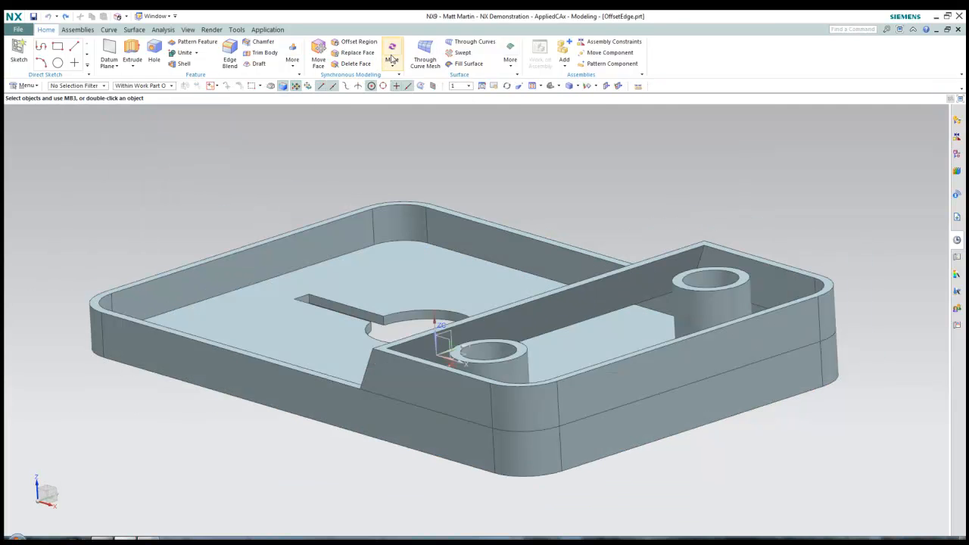
click(392, 59)
Offset the outer rim's 10-edge tangent chain by 5 mm with Extend end faces
click(475, 249)
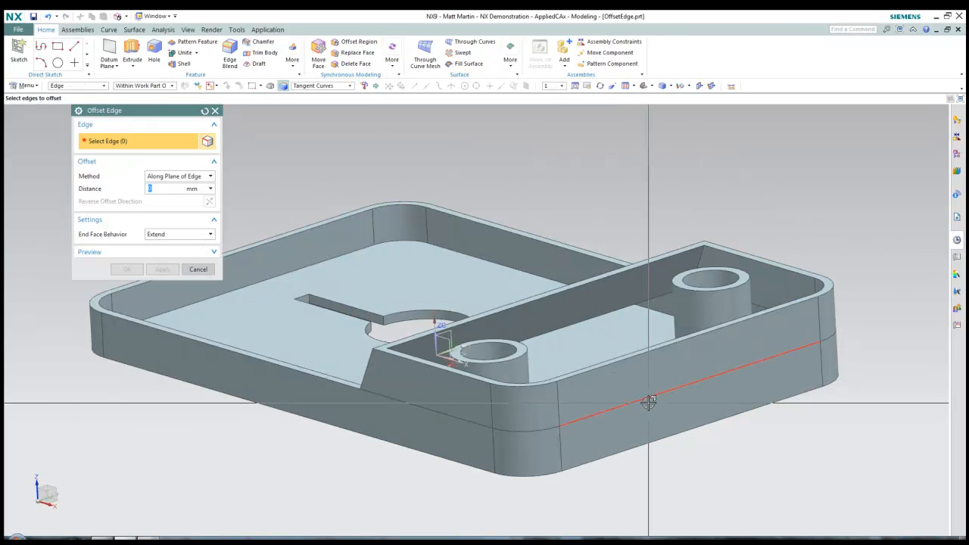
click(691, 384)
middle_drag(714, 423, 719, 423)
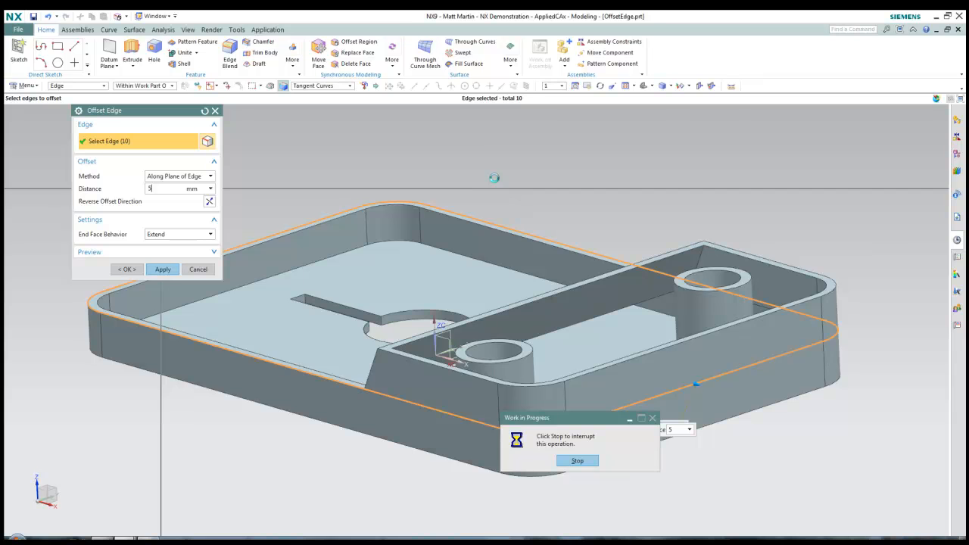
middle_drag(338, 217, 185, 278)
click(125, 270)
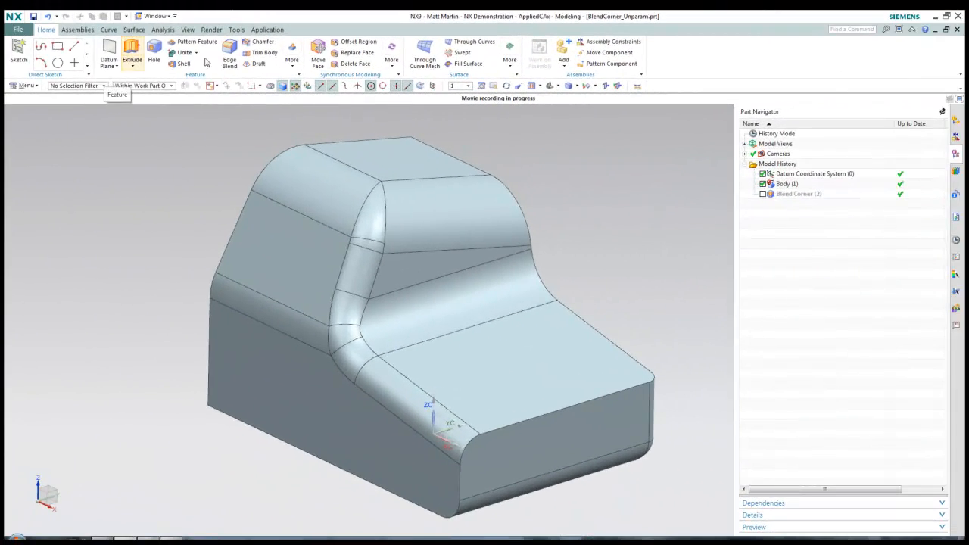
Delete all blends of 25 mm or less using Delete Face by Blend Size
click(351, 64)
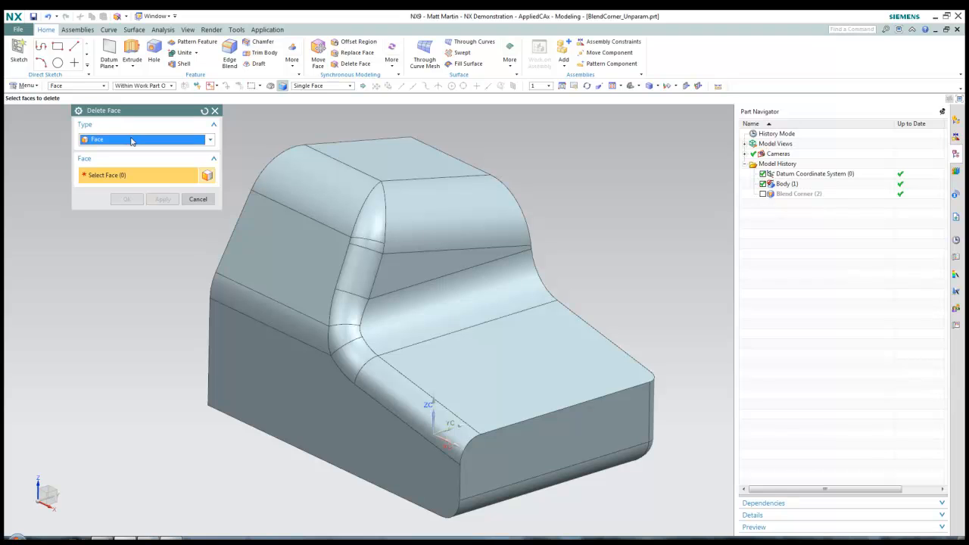
click(130, 140)
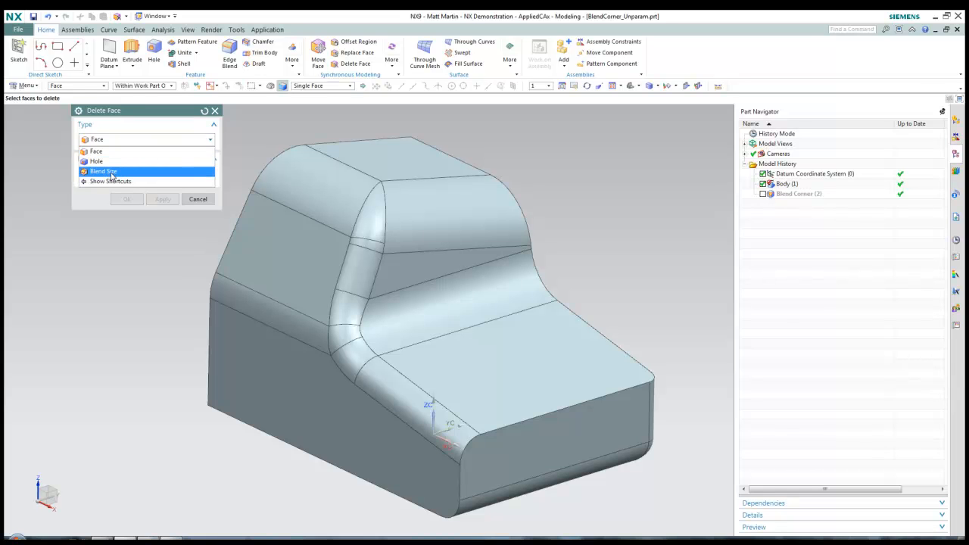
click(111, 172)
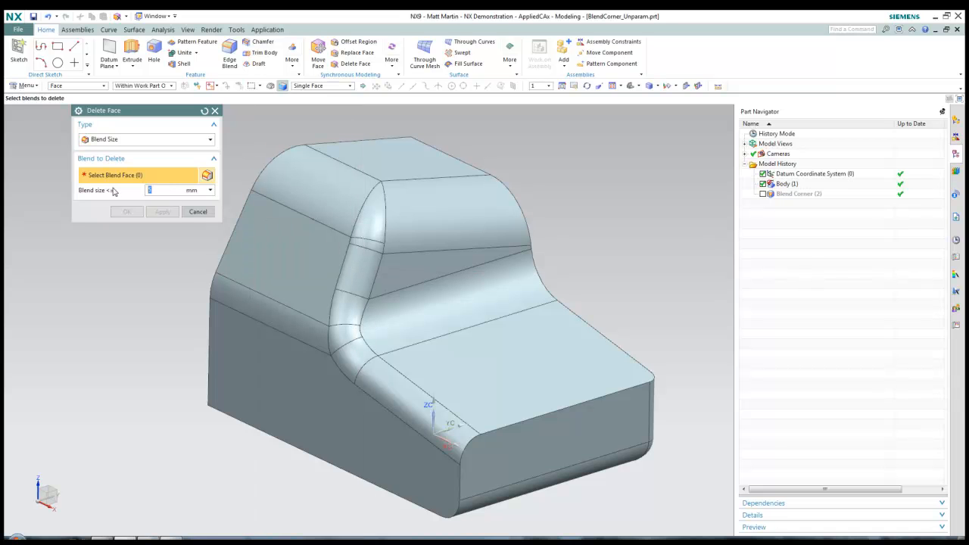
click(362, 274)
middle_drag(377, 311, 100, 194)
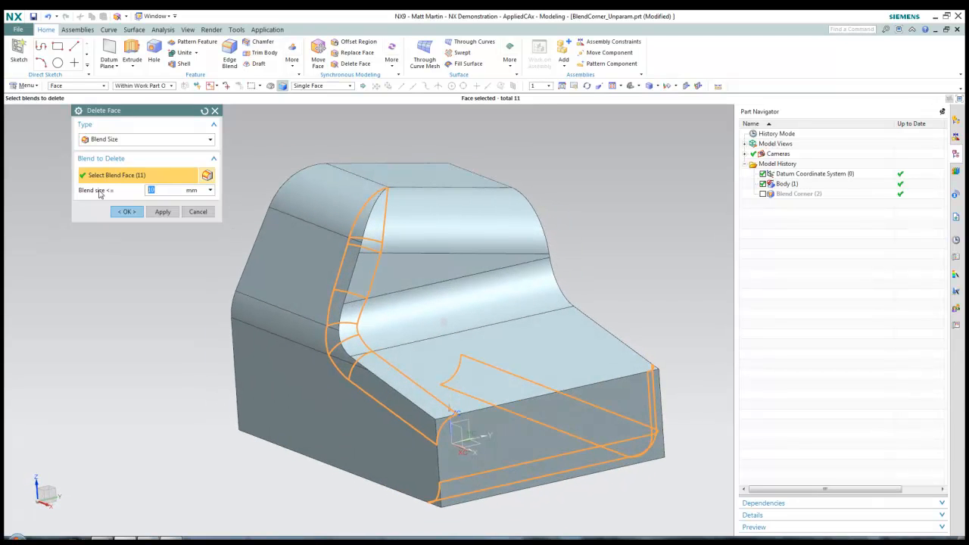
key(Return)
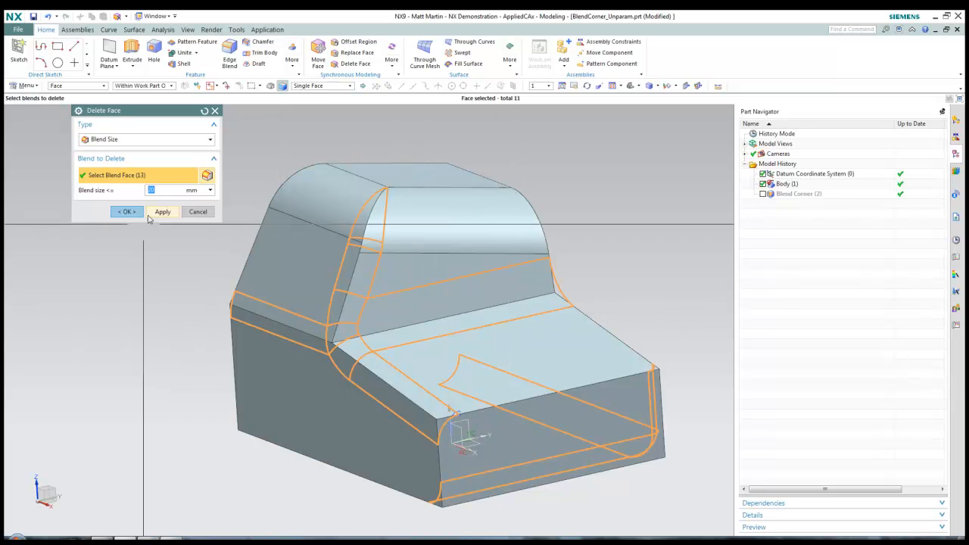
text(25)
key(Return)
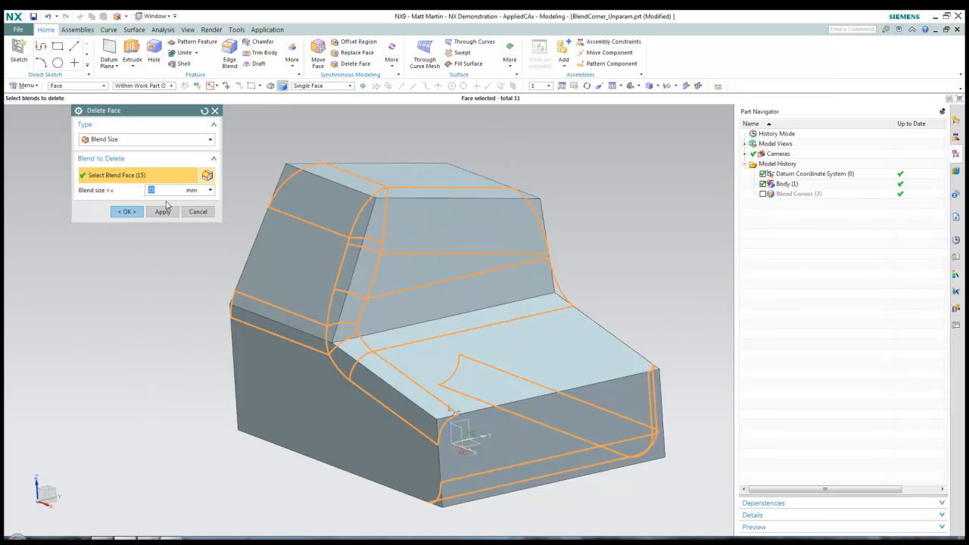
middle_drag(49, 299, 155, 247)
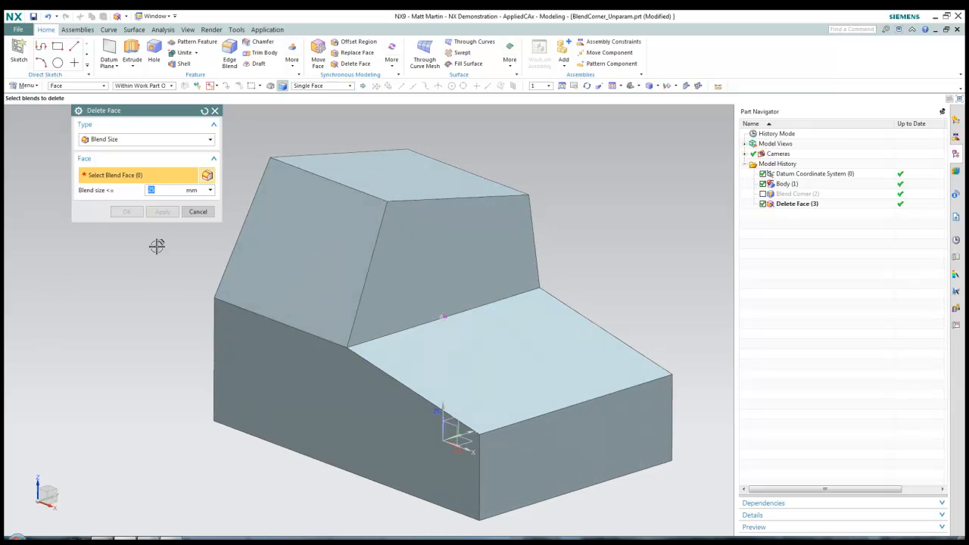
click(197, 212)
middle_drag(564, 226, 668, 222)
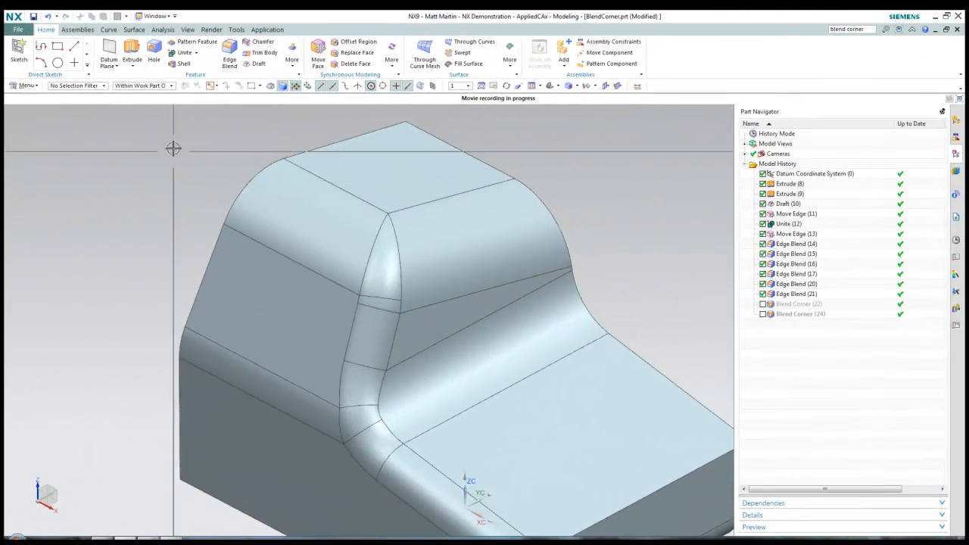
Start a Blend Corner and pick the three meeting blend faces for the first limit curve
click(292, 59)
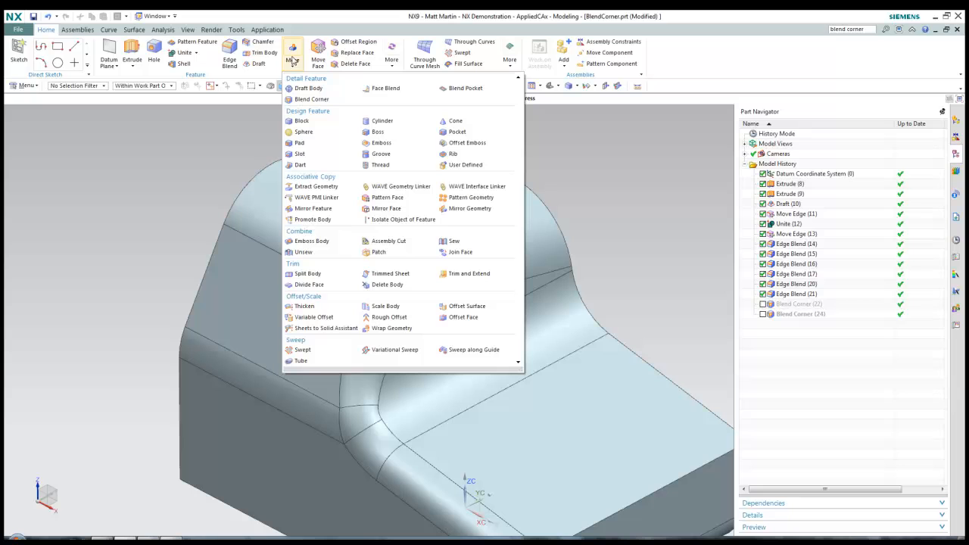
click(322, 101)
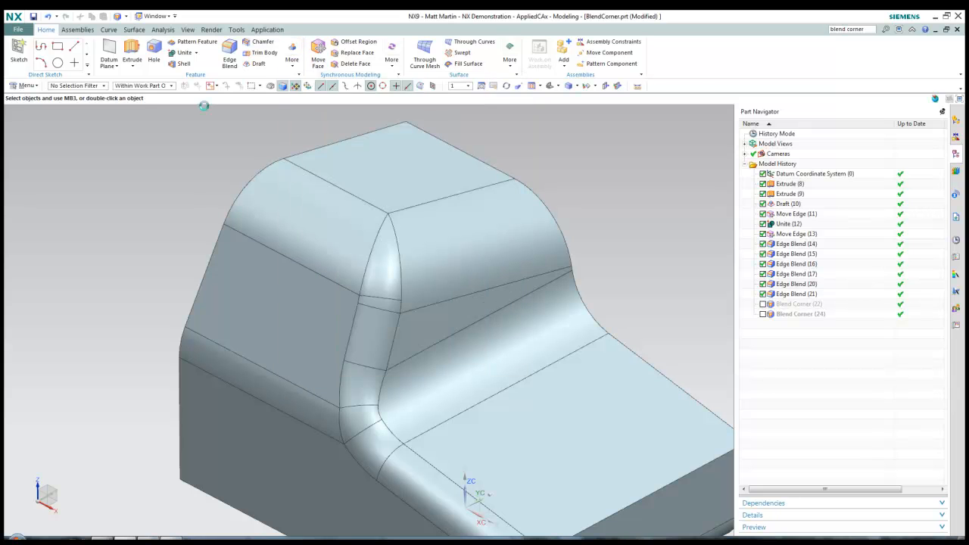
click(386, 293)
click(381, 307)
click(376, 316)
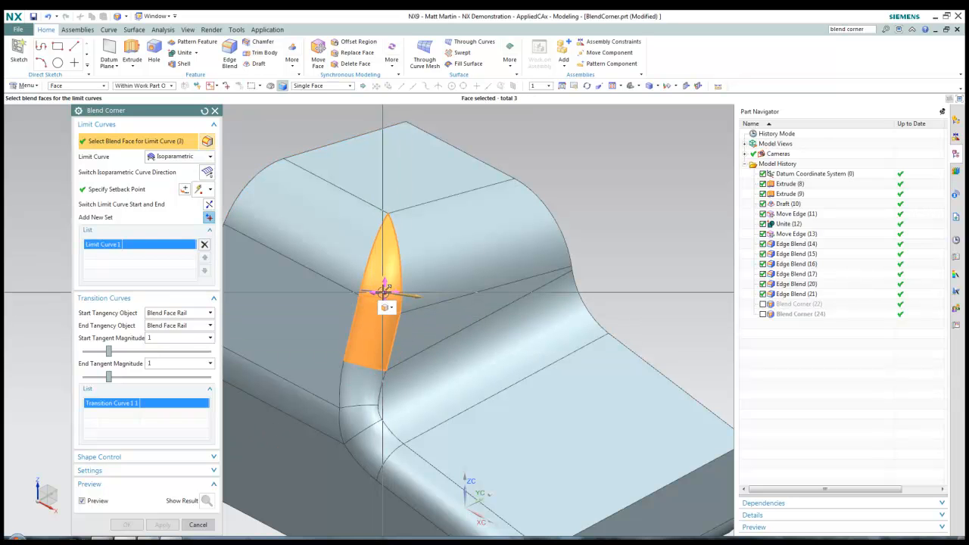
middle_click(375, 325)
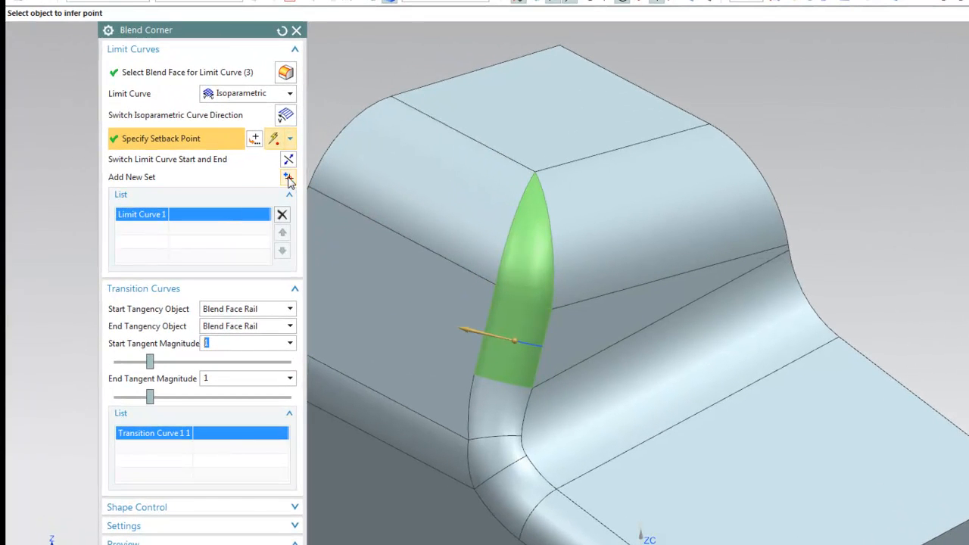
Add new sets for limit curves 2 and 3 on the blend faces and adjust their points
click(288, 179)
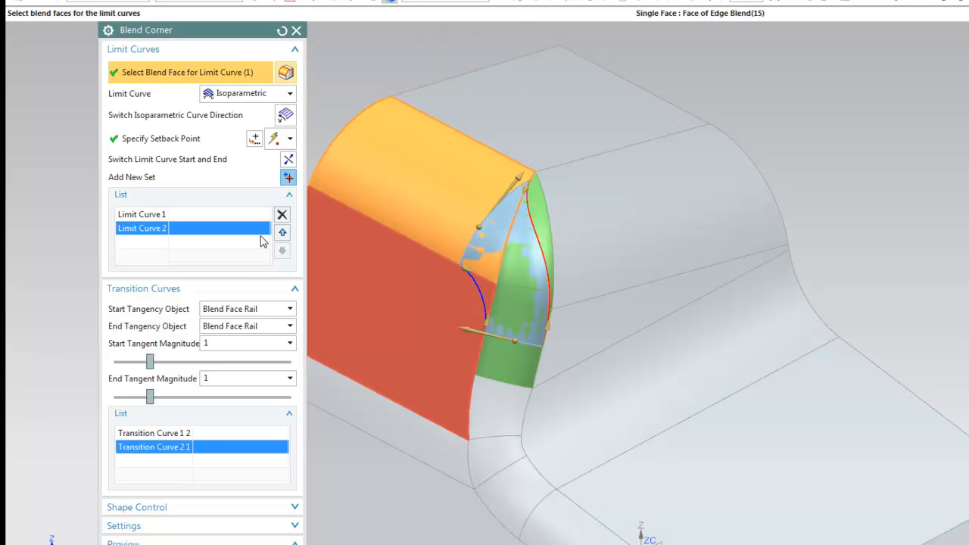
middle_click(579, 263)
click(584, 240)
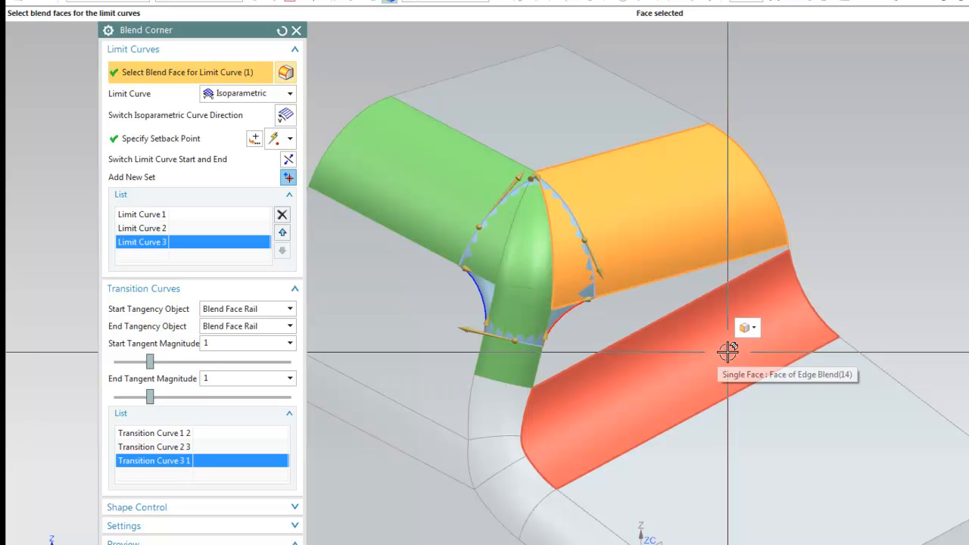
drag(583, 235, 603, 232)
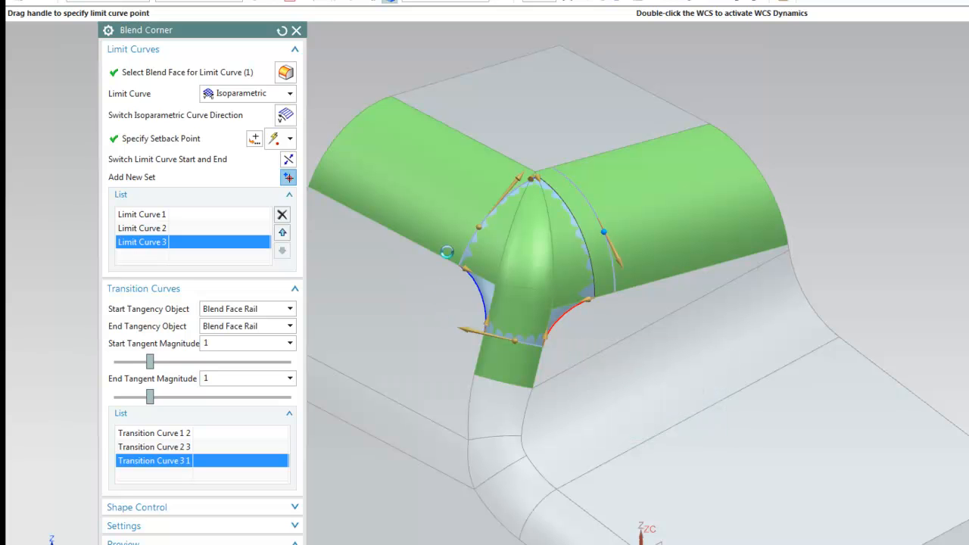
drag(479, 227, 456, 208)
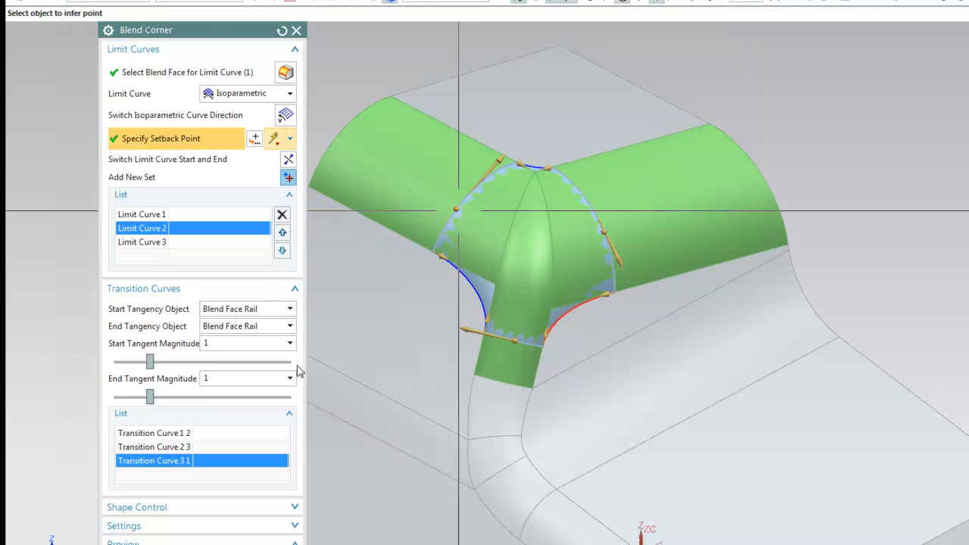
Set the first transition curve's start and end tangent magnitudes to 1.5
scroll(522, 303, up, 2)
middle_drag(653, 394, 572, 155)
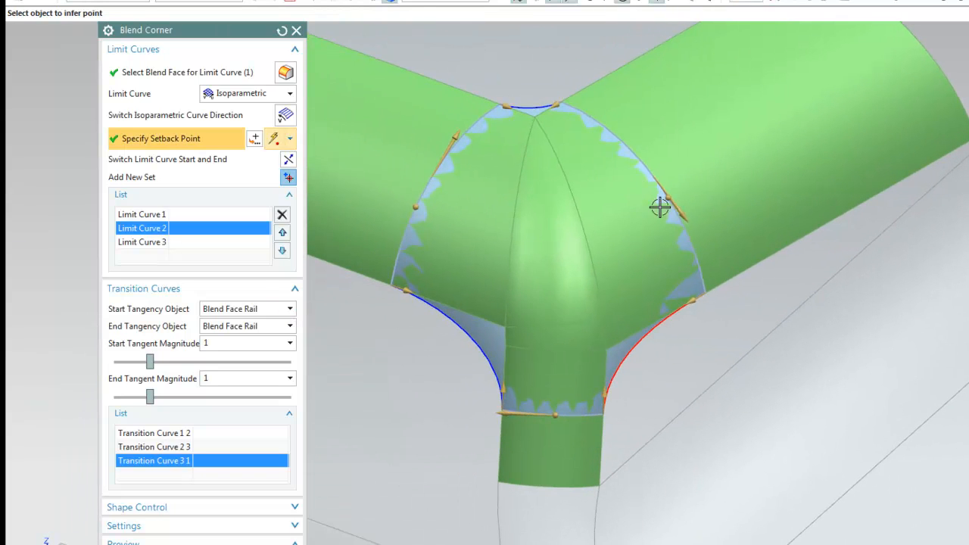
click(691, 301)
click(846, 356)
text(1.5)
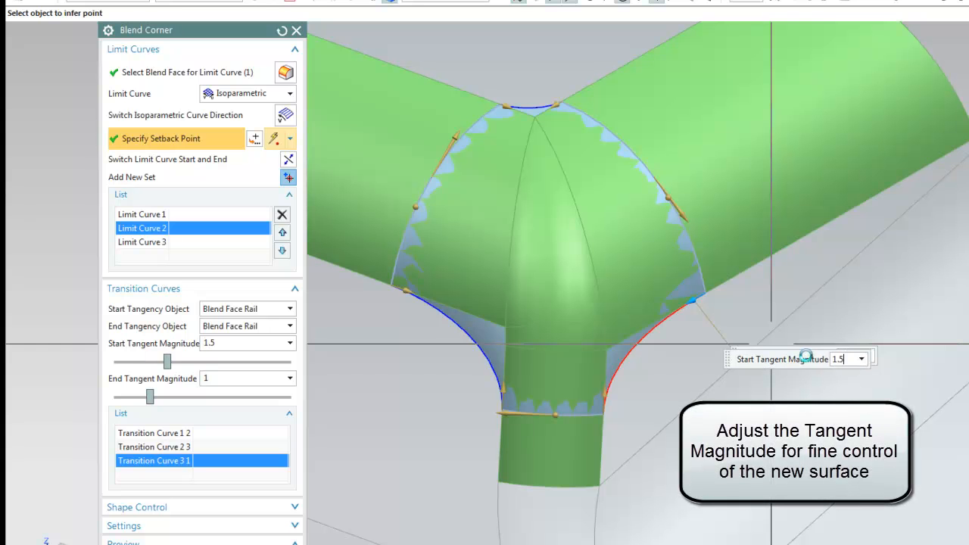
key(Return)
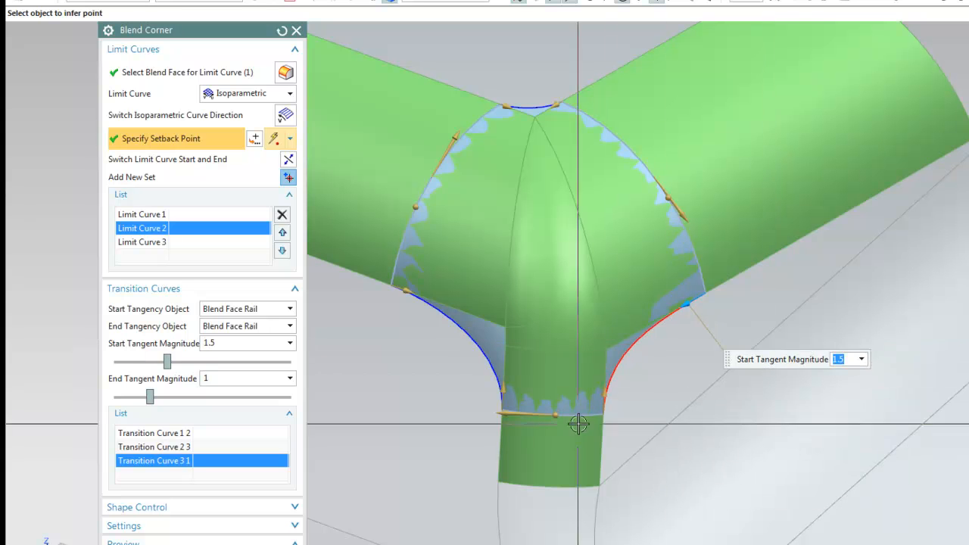
click(603, 393)
click(774, 410)
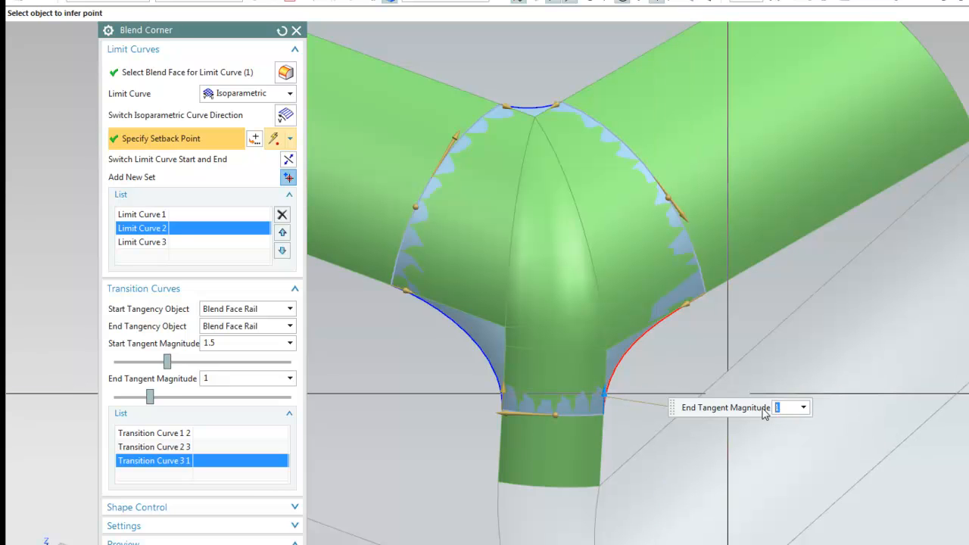
text(1.5)
key(Return)
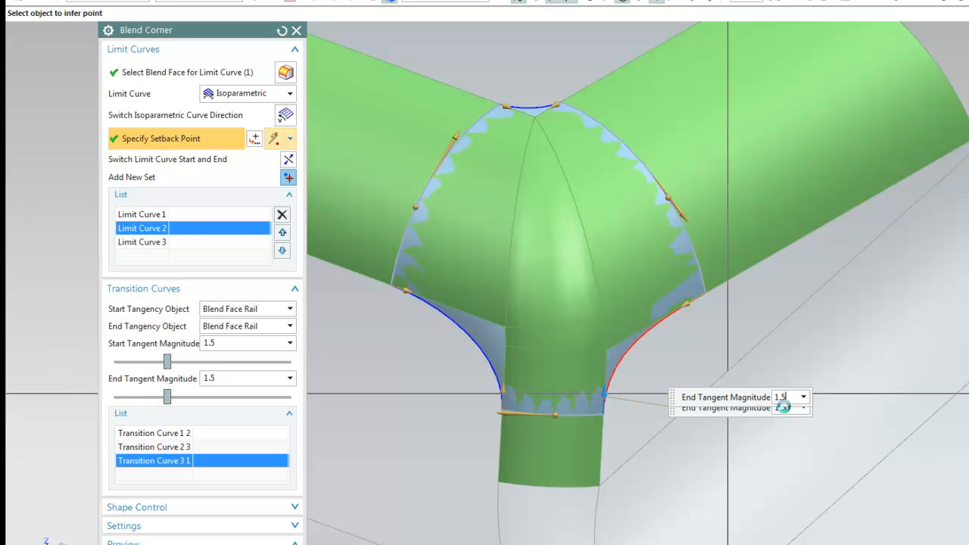
Set Transition Curve 1 2's start magnitude to 1.5, reverting its end magnitude to 1
click(498, 393)
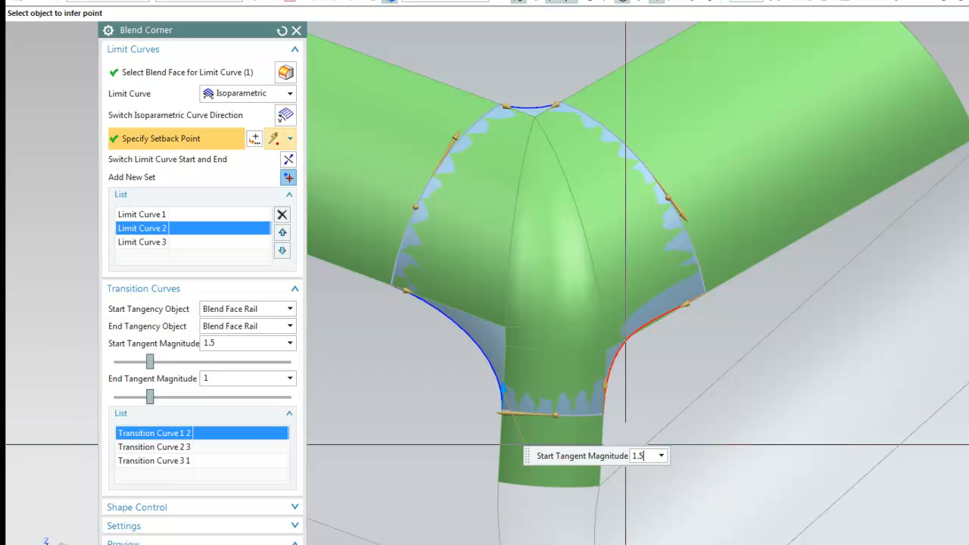
key(Return)
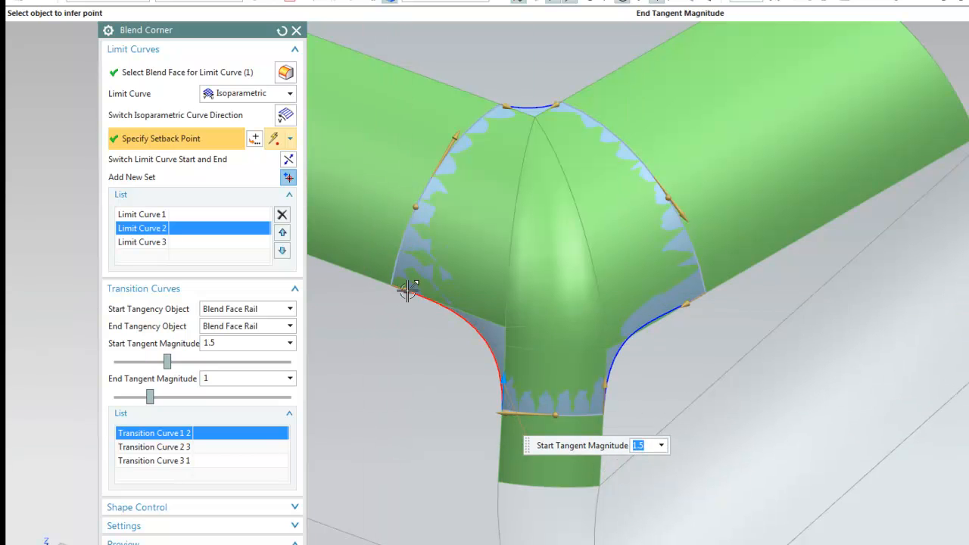
click(408, 290)
text(.5)
key(Return)
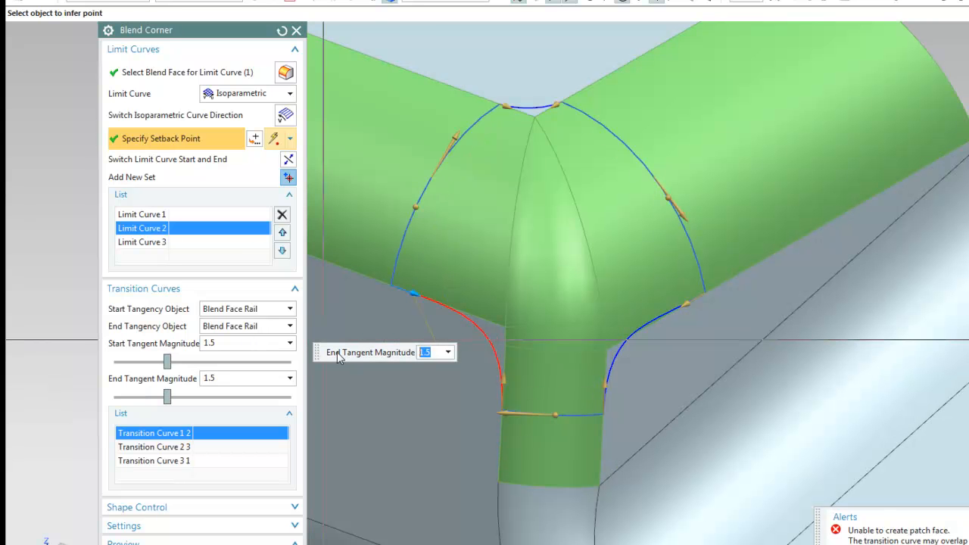
text(1)
key(Return)
Apply and close the corner patch as Blend Corner (25)
middle_drag(566, 267, 296, 515)
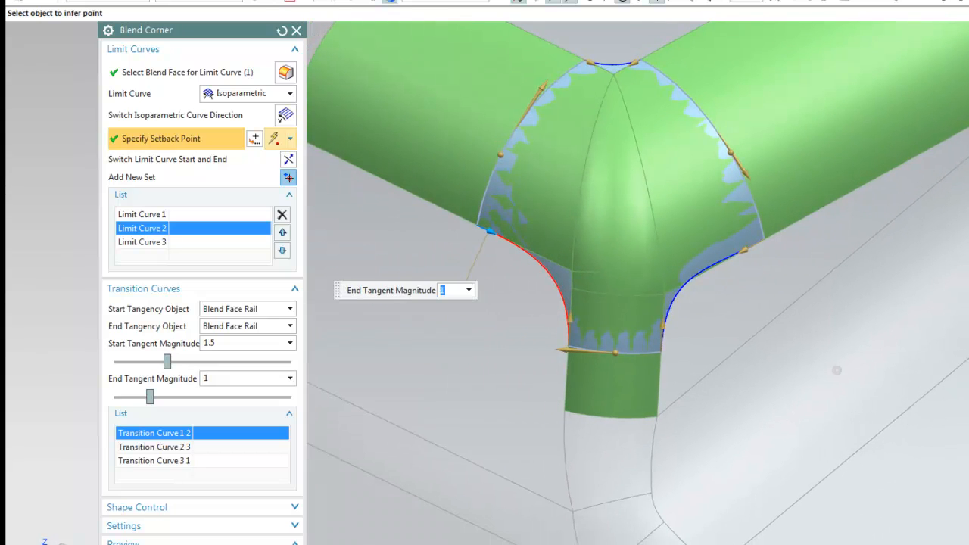
middle_click(184, 358)
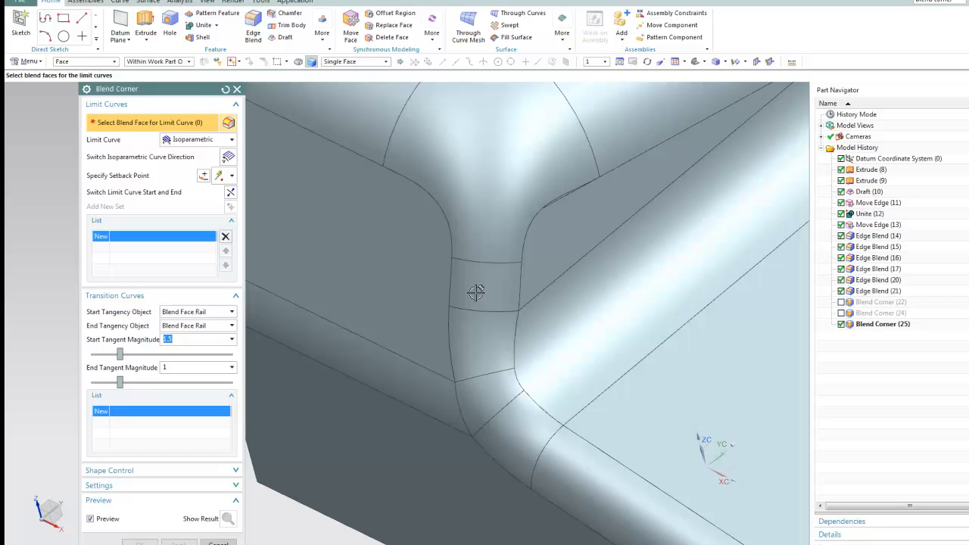
middle_drag(475, 293, 311, 300)
scroll(644, 220, up, 4)
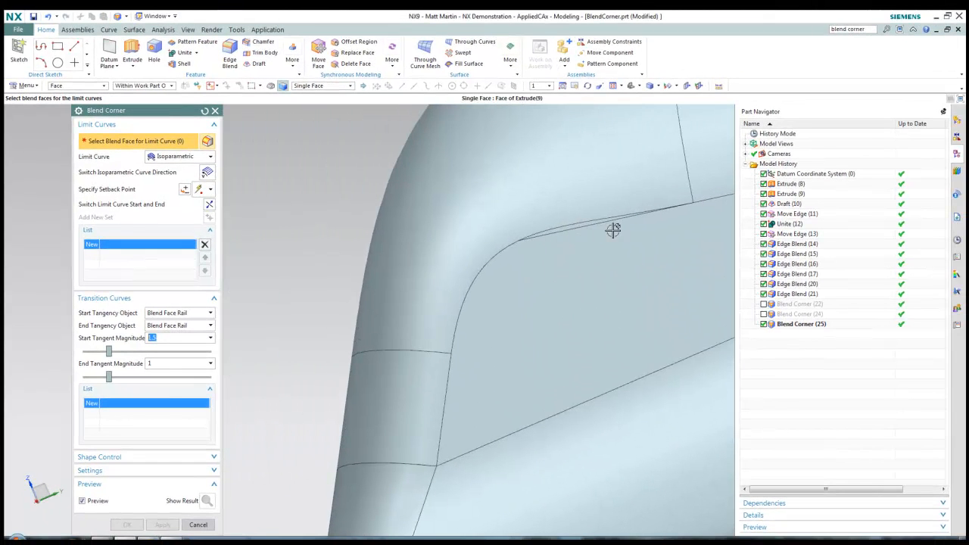
middle_click(707, 378)
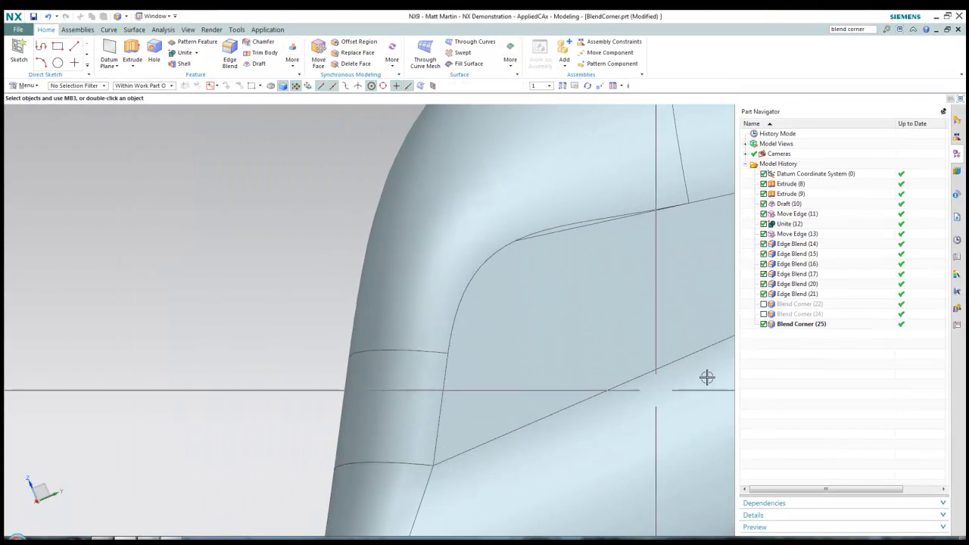
Edit Blend Corner (25) with rollback, setting its start and end tangent magnitudes to 1
click(808, 324)
right_click(810, 325)
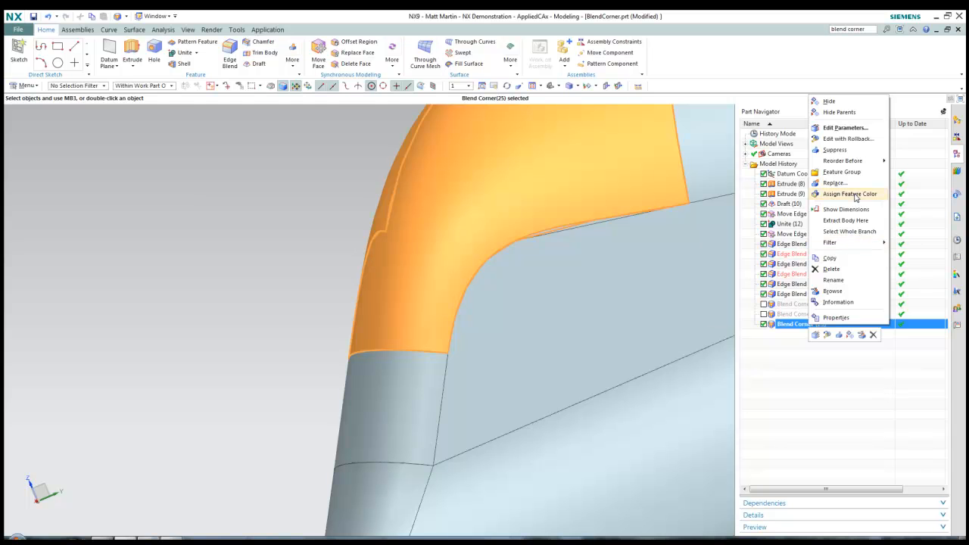
click(846, 139)
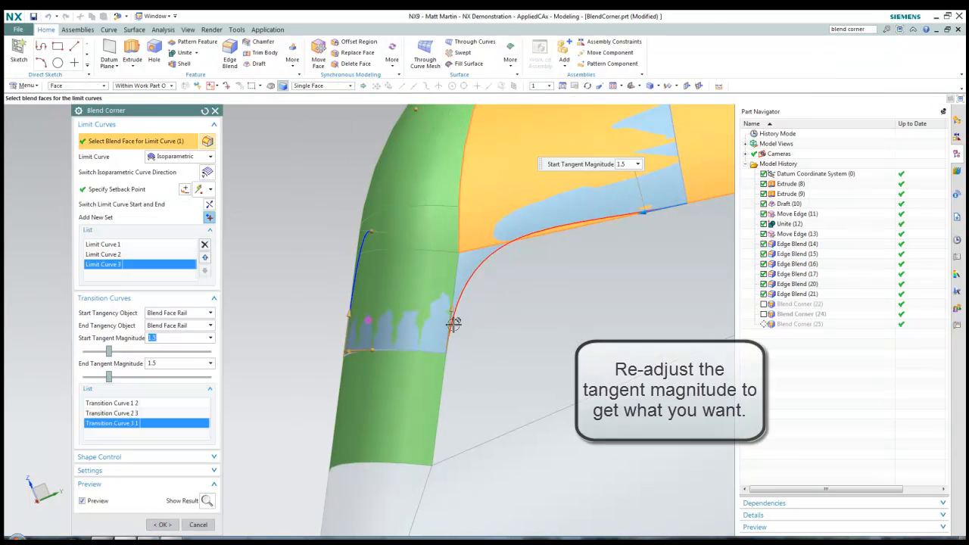
click(450, 311)
text(1)
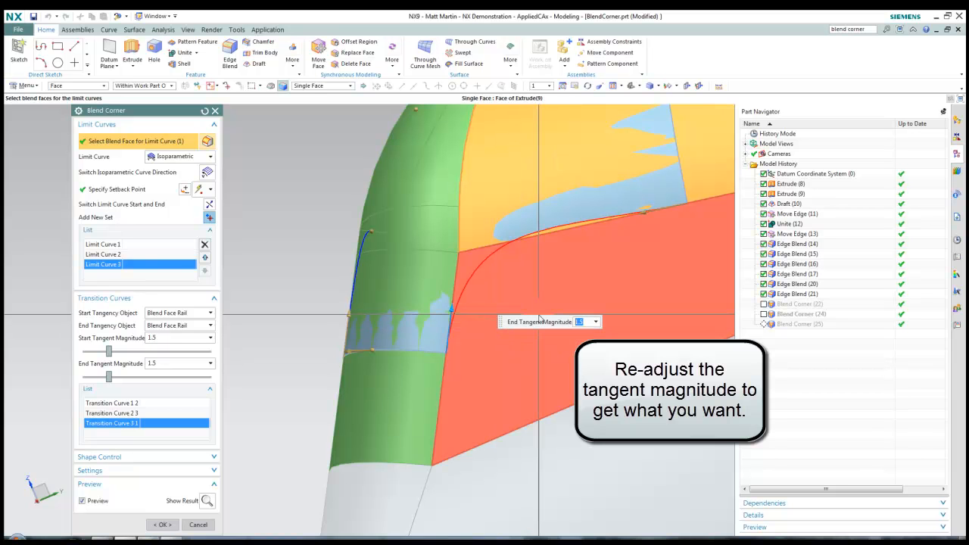
key(Return)
middle_drag(487, 364, 614, 214)
click(619, 198)
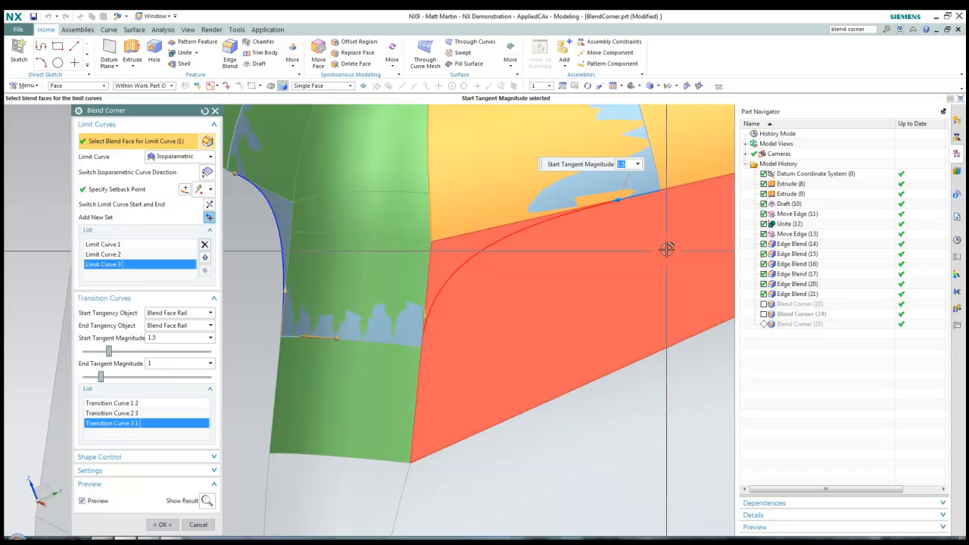
key(Return)
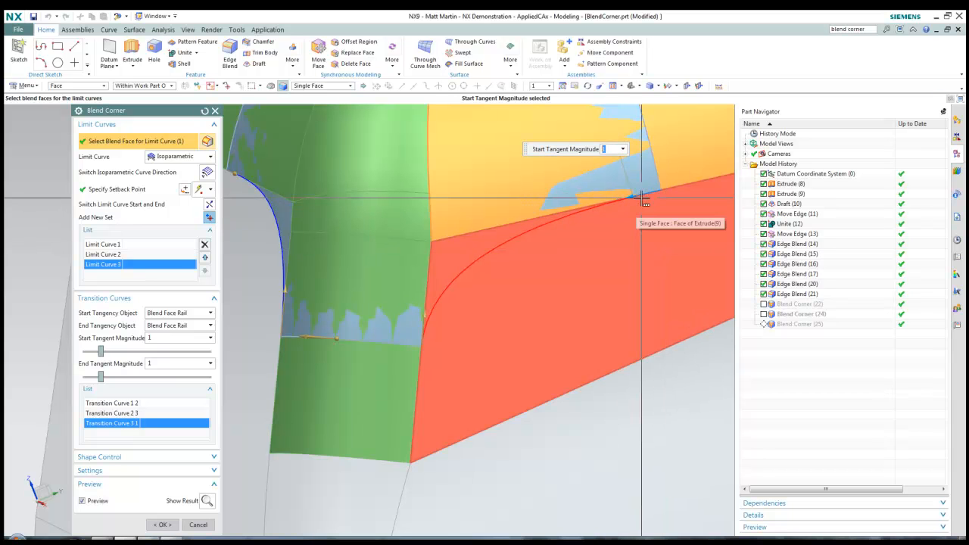
click(162, 525)
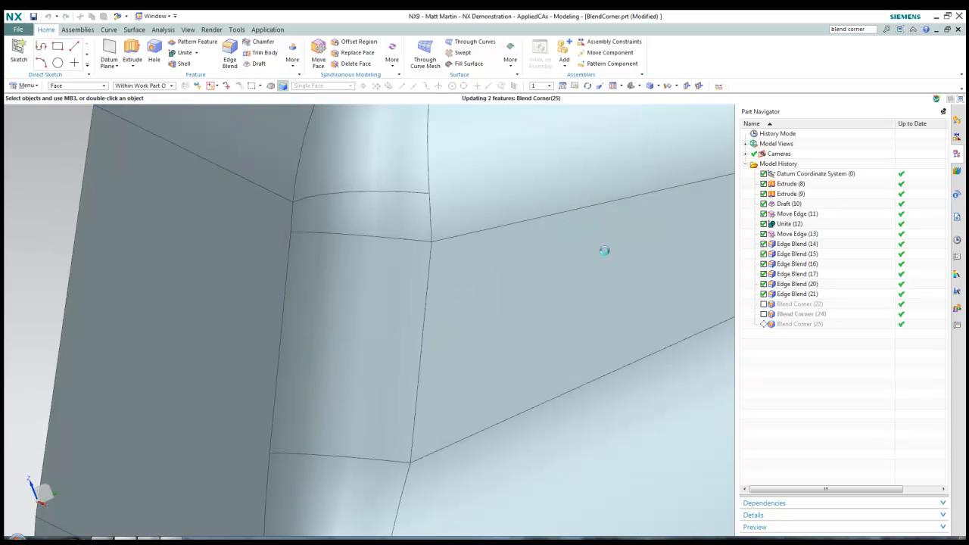
scroll(605, 250, up, 4)
scroll(465, 328, down, 4)
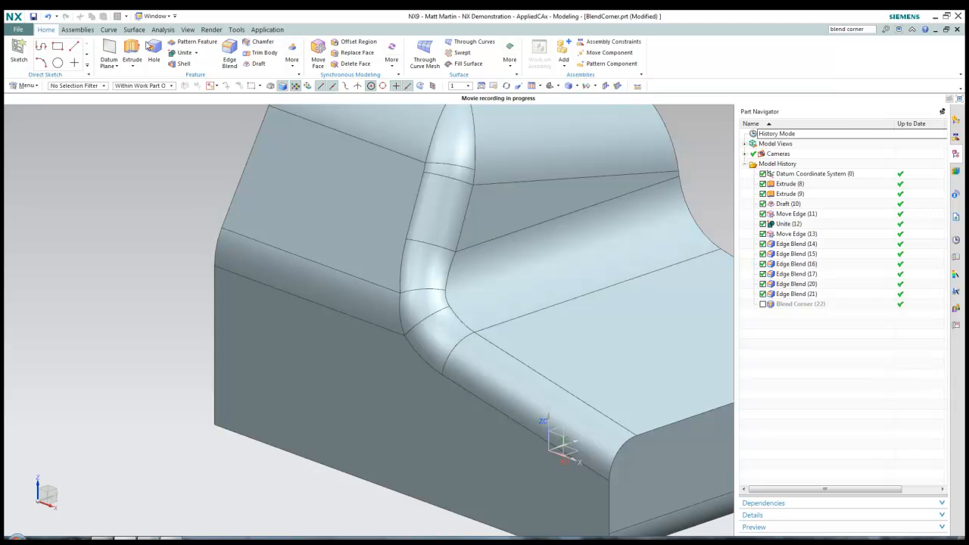
Start a new blend corner and select three pairs of blend faces as limit-curve sets
click(297, 67)
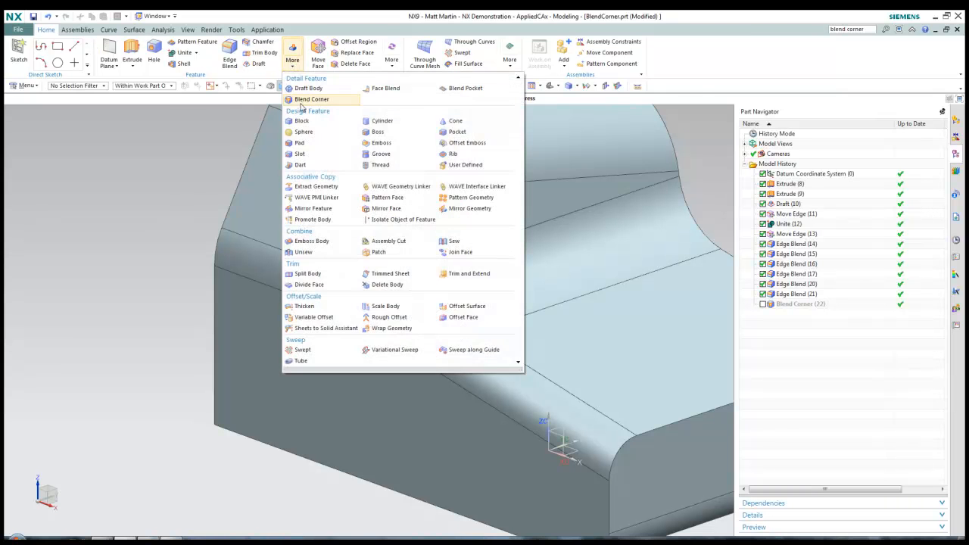
click(316, 97)
click(382, 317)
click(413, 299)
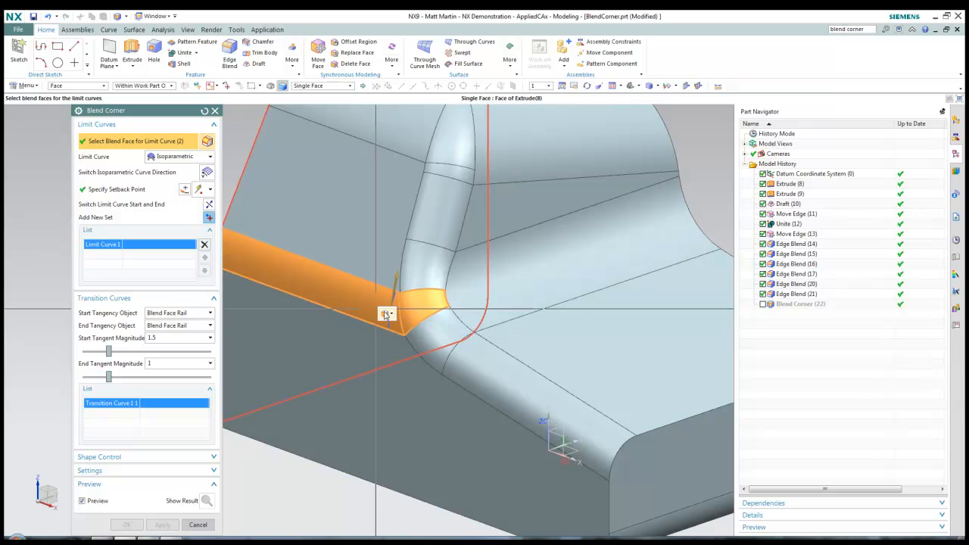
middle_click(318, 287)
click(429, 253)
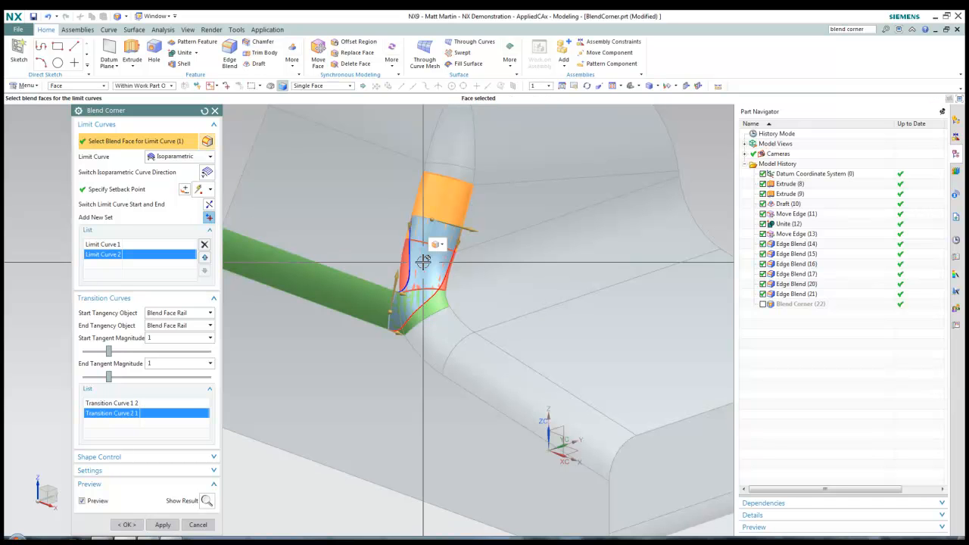
click(420, 255)
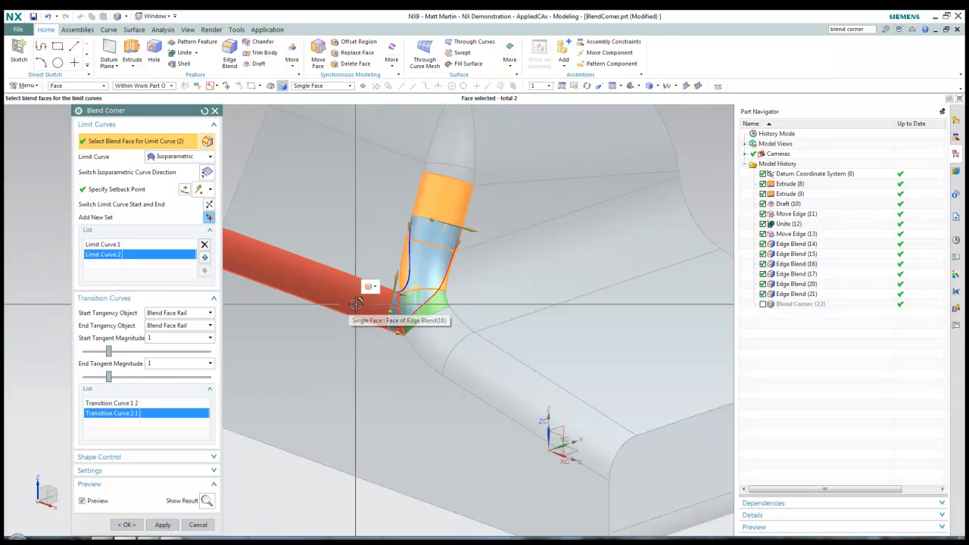
middle_click(370, 323)
click(431, 332)
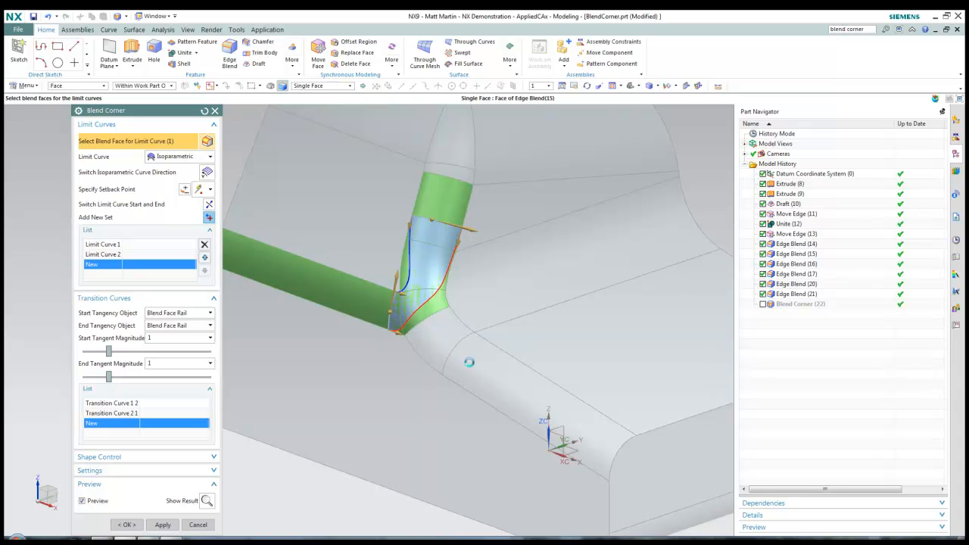
click(469, 363)
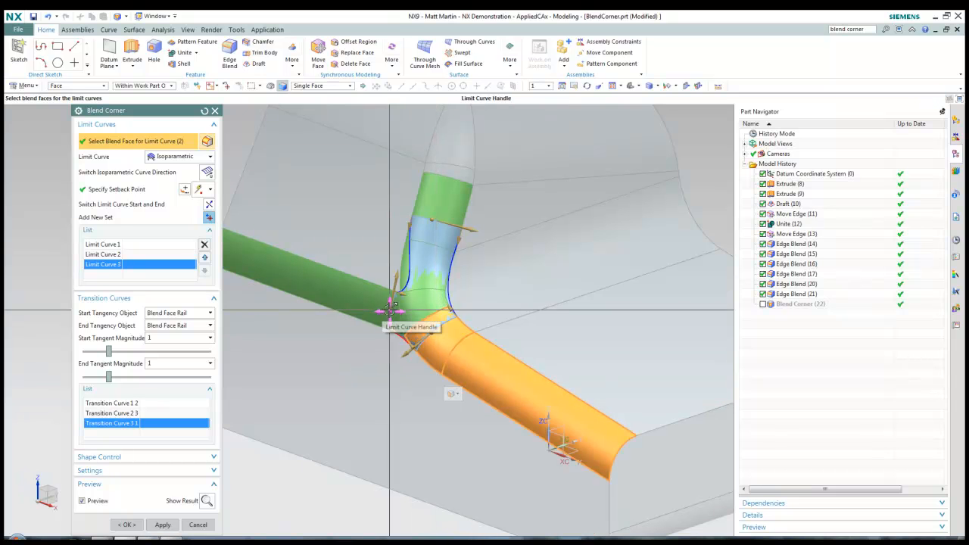
Adjust the limit curves, create Blend Corner (26), then suppress it for comparison
click(389, 313)
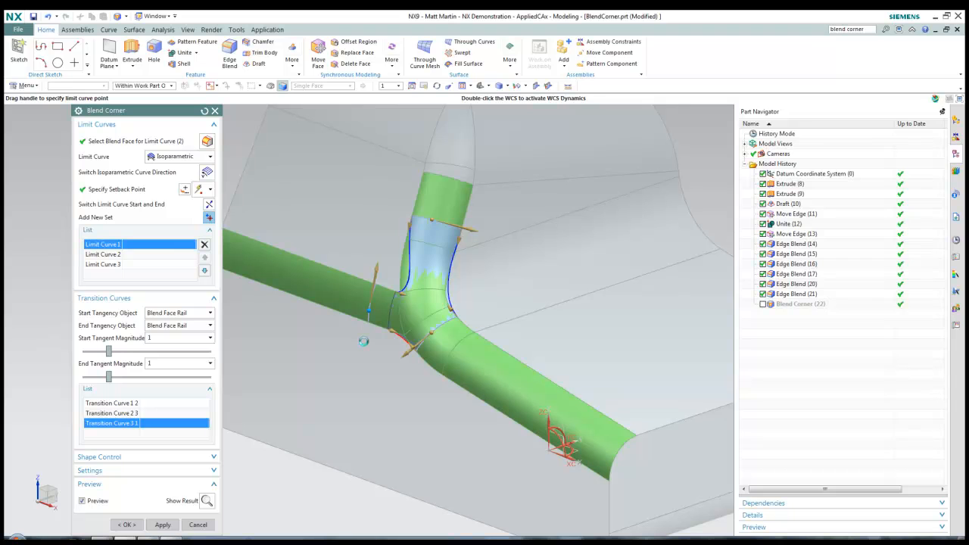
click(427, 239)
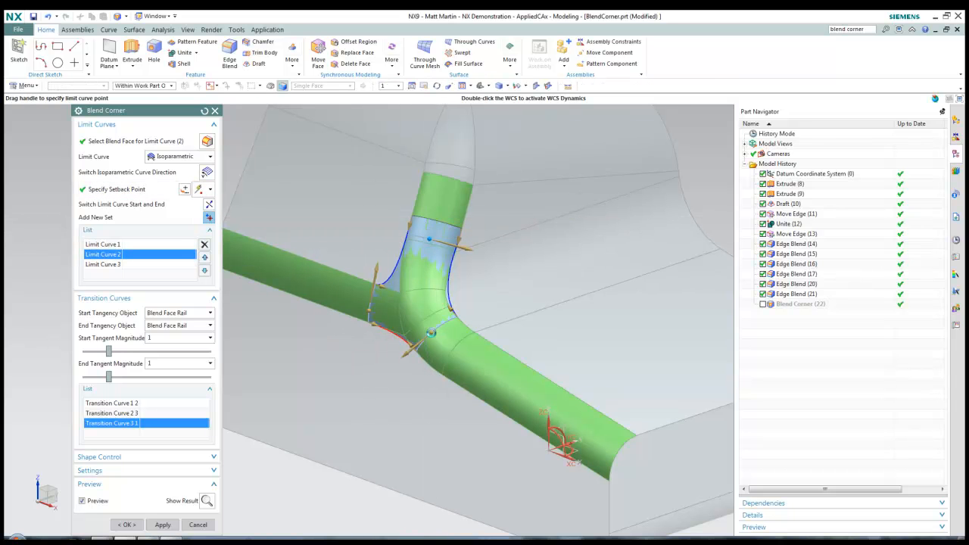
drag(433, 331, 465, 352)
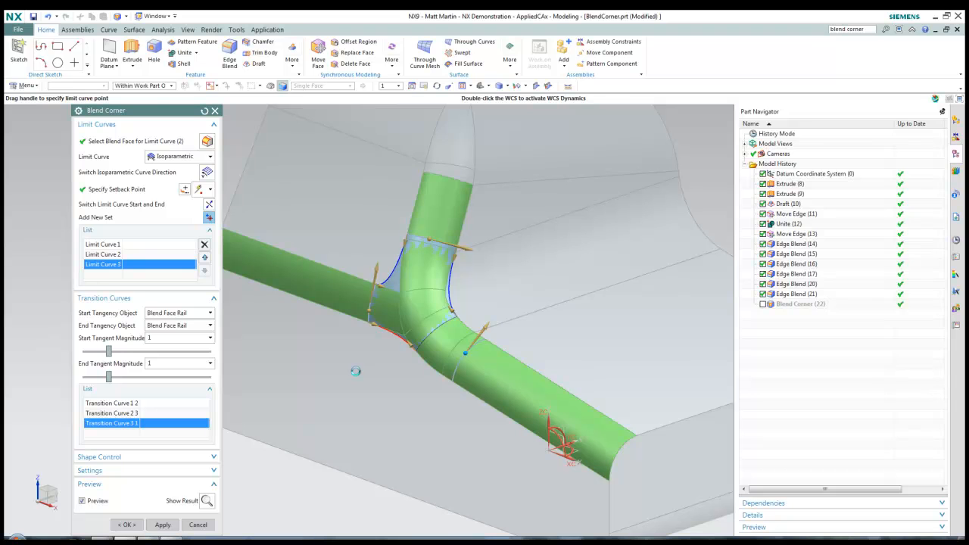
middle_drag(273, 432, 280, 430)
click(126, 524)
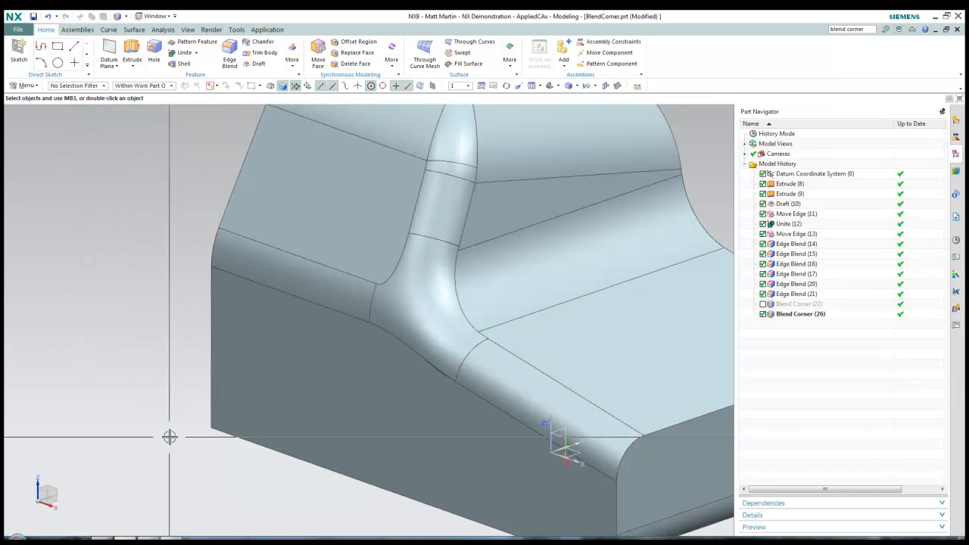
middle_drag(586, 365, 669, 350)
click(762, 313)
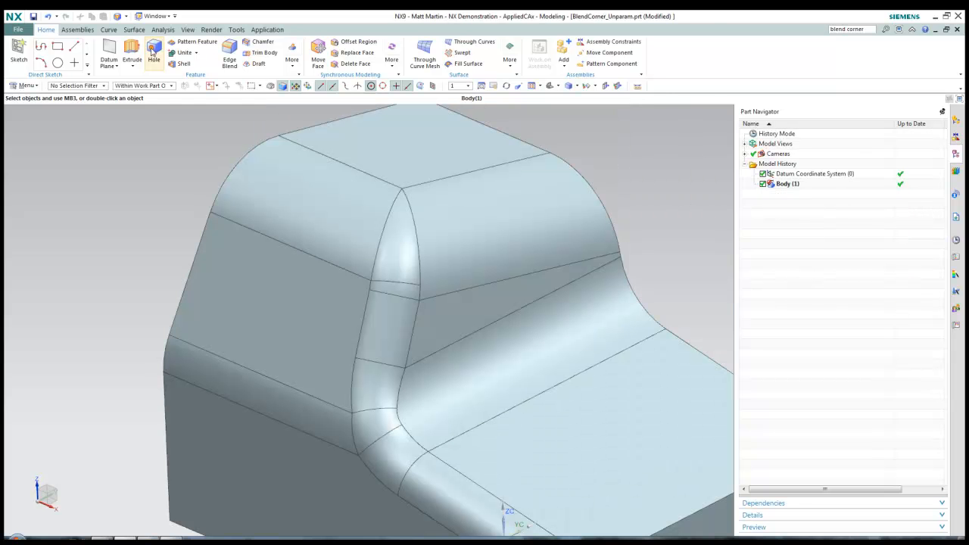
Start a blend corner on the plain body from three blend faces, dragging limit curves into place
click(118, 17)
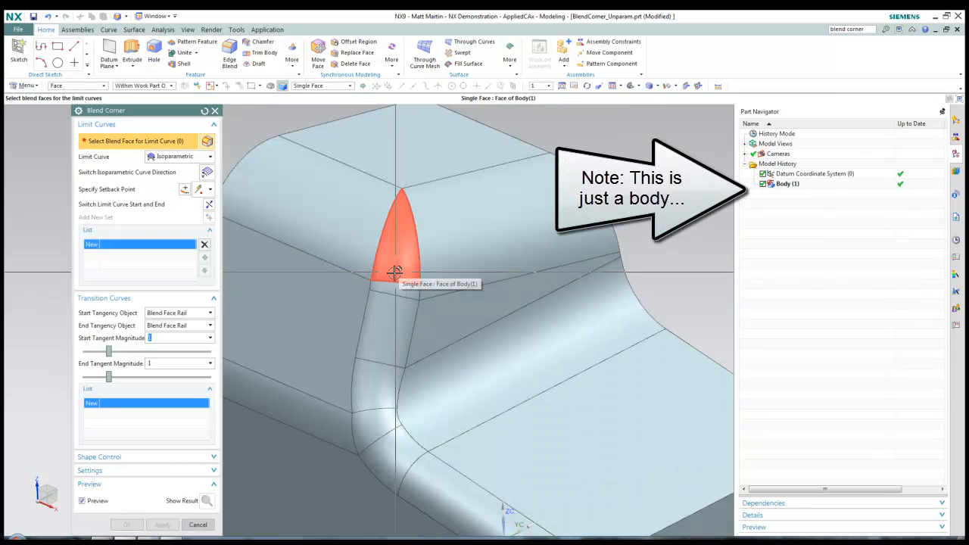
click(365, 325)
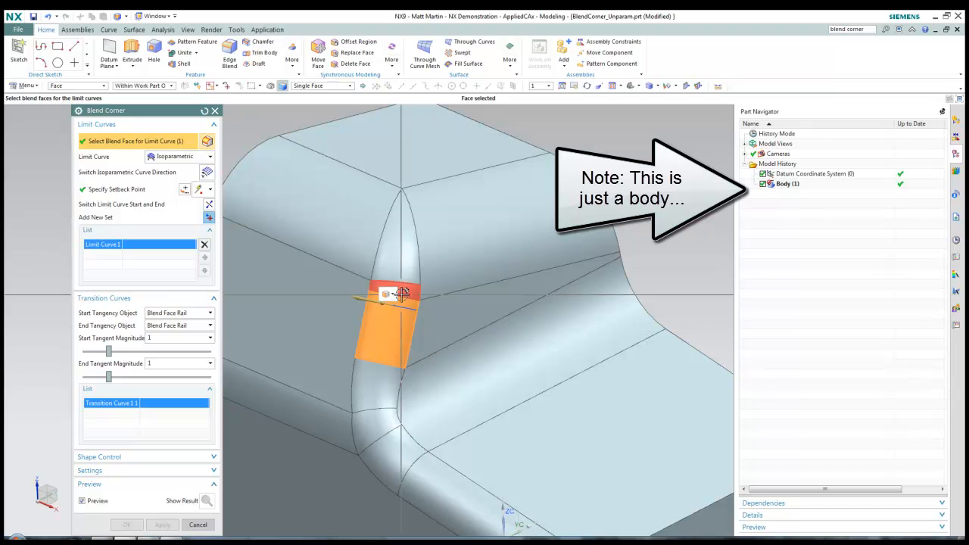
middle_click(371, 289)
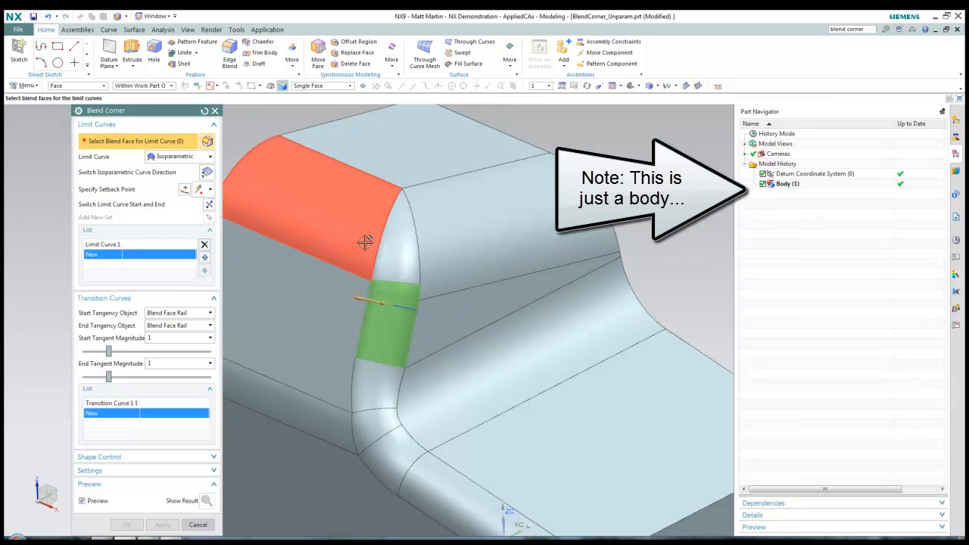
click(459, 302)
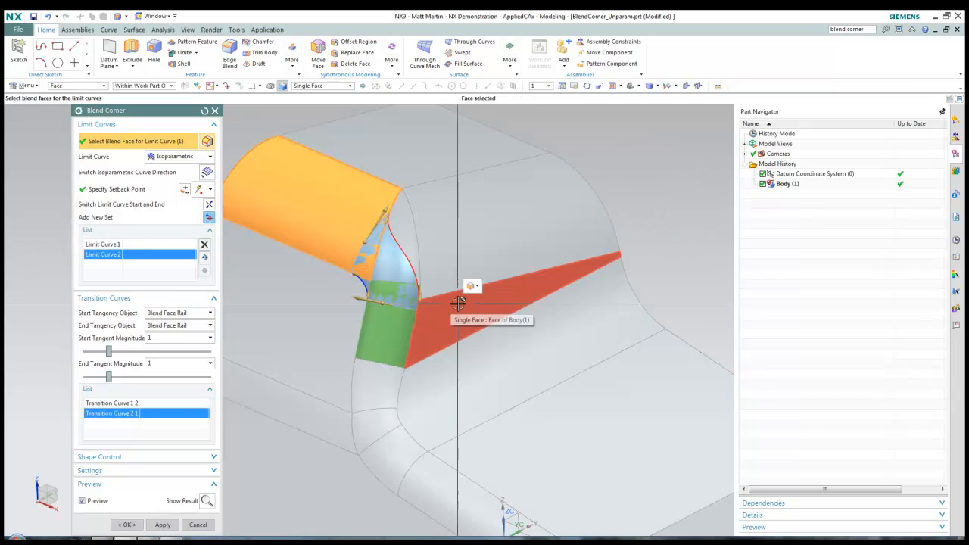
middle_click(459, 303)
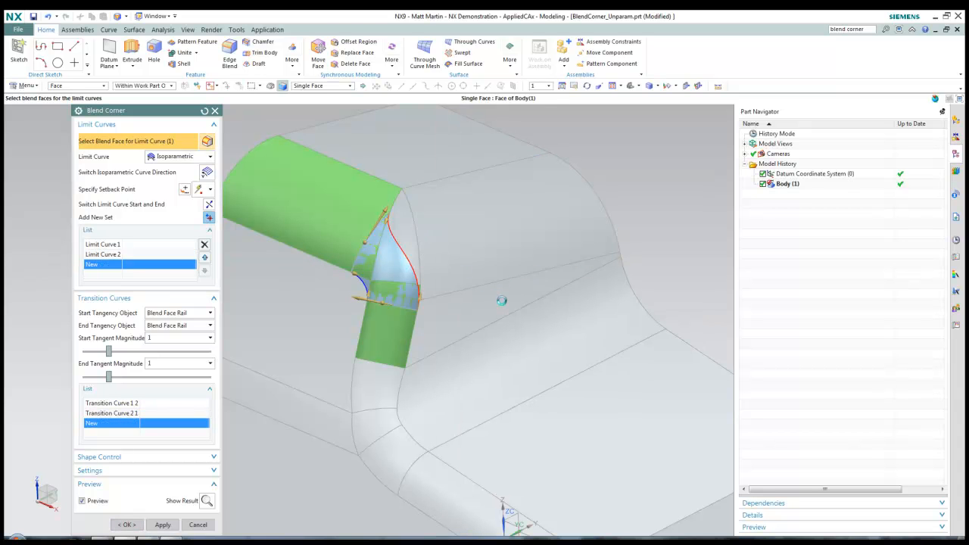
click(445, 253)
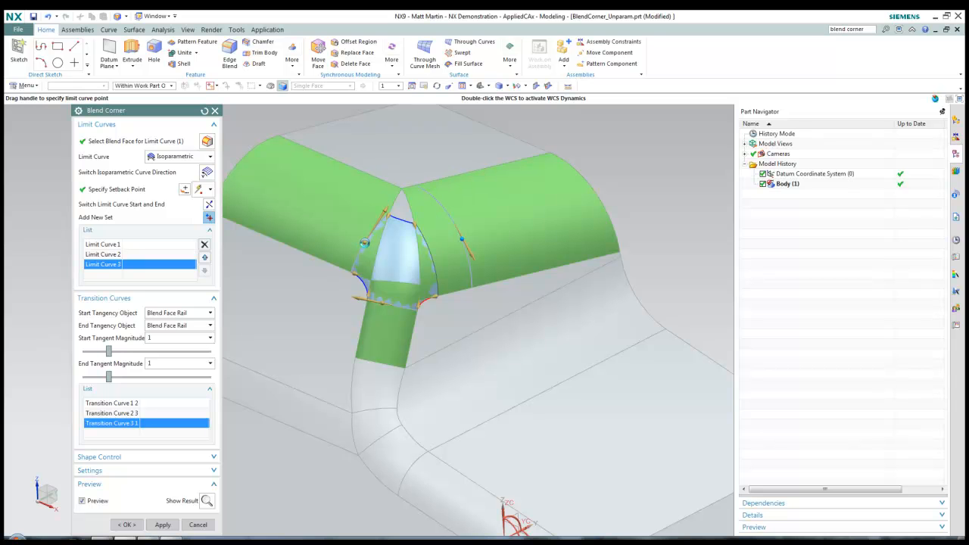
drag(364, 243, 335, 230)
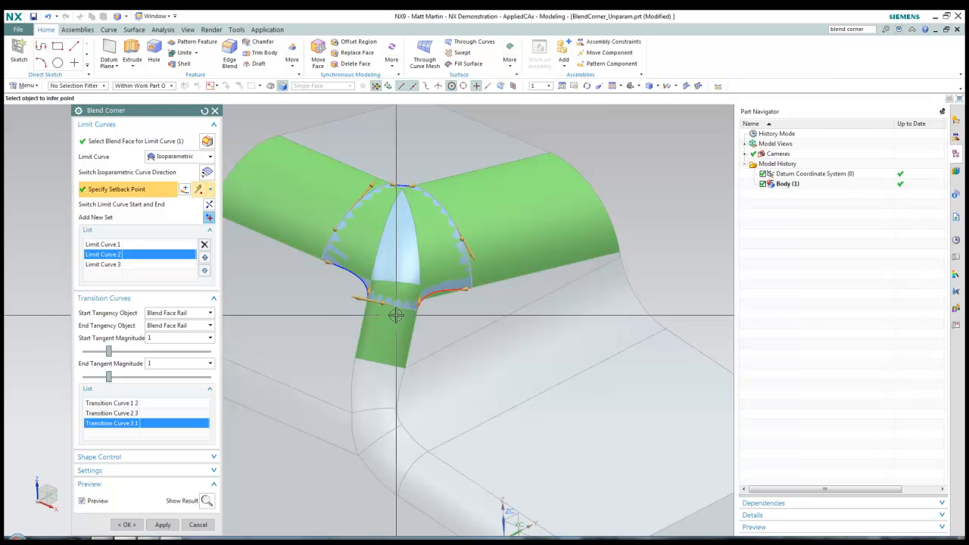
drag(384, 304, 385, 328)
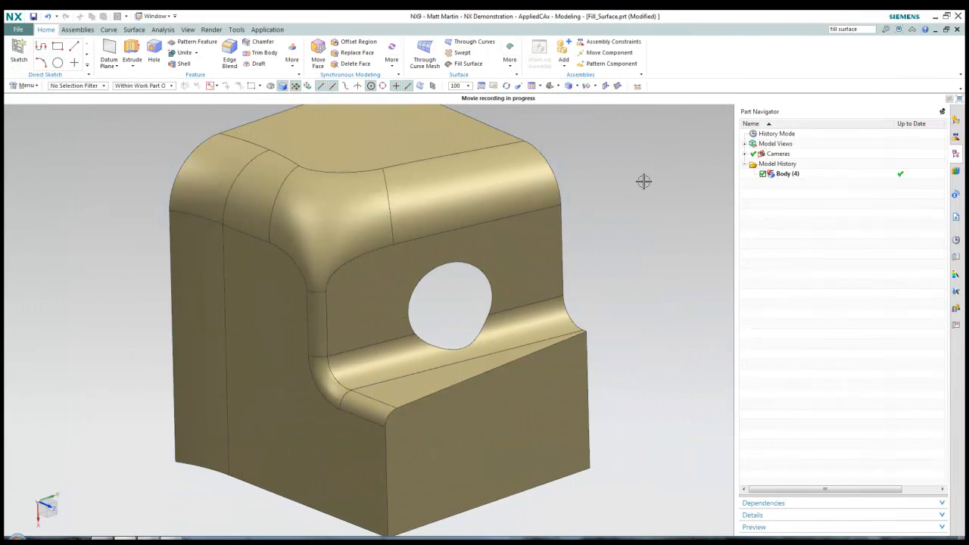
Fill the round hole with a Fill Surface using Tangent Curves and the Fullness method
click(467, 65)
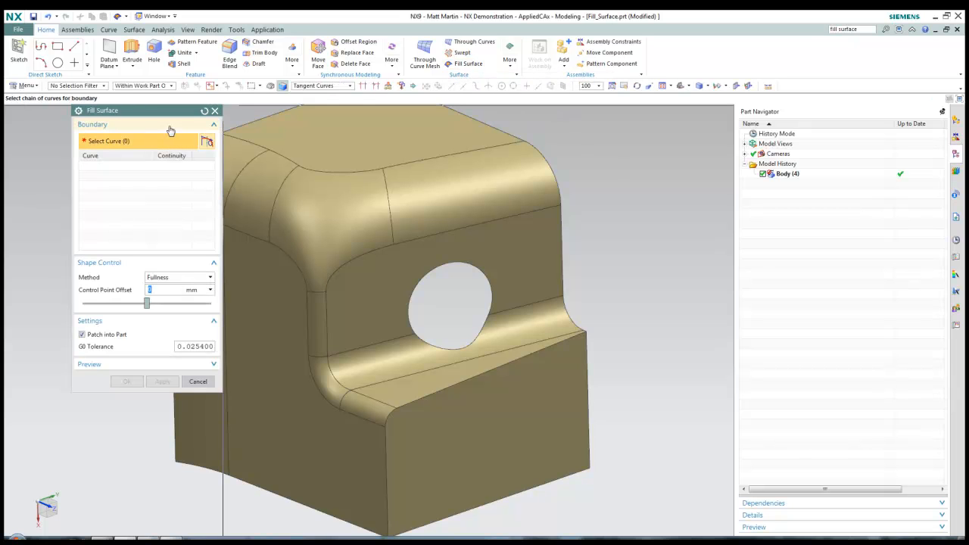
click(317, 85)
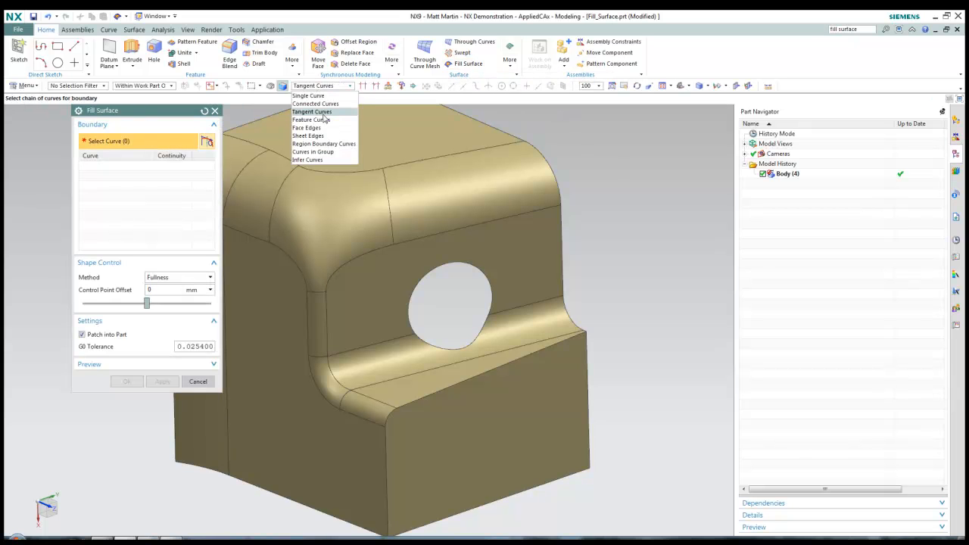
click(321, 112)
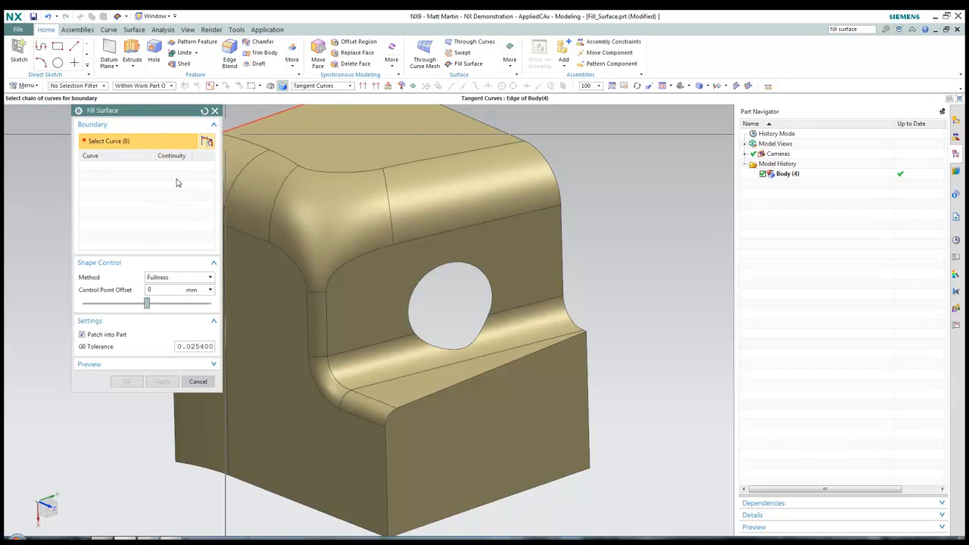
click(492, 283)
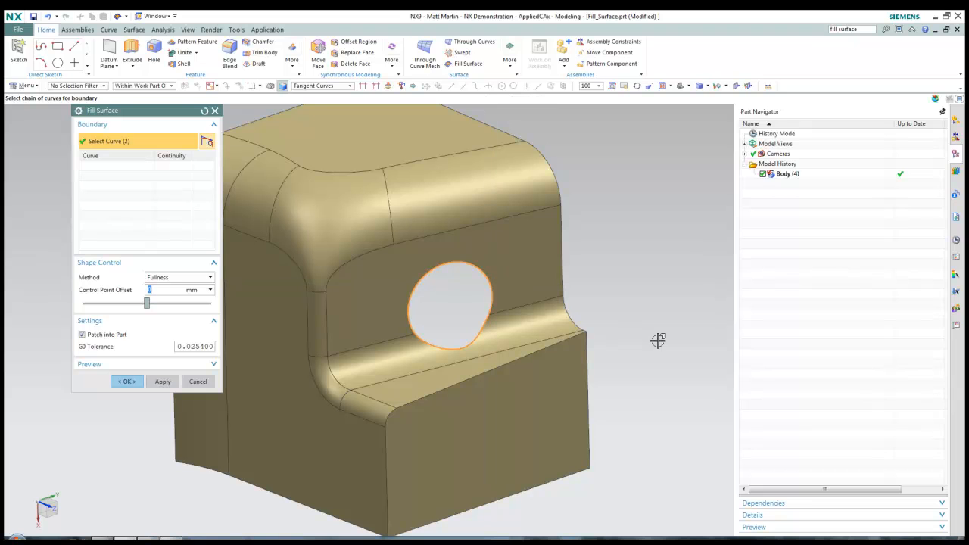
click(211, 278)
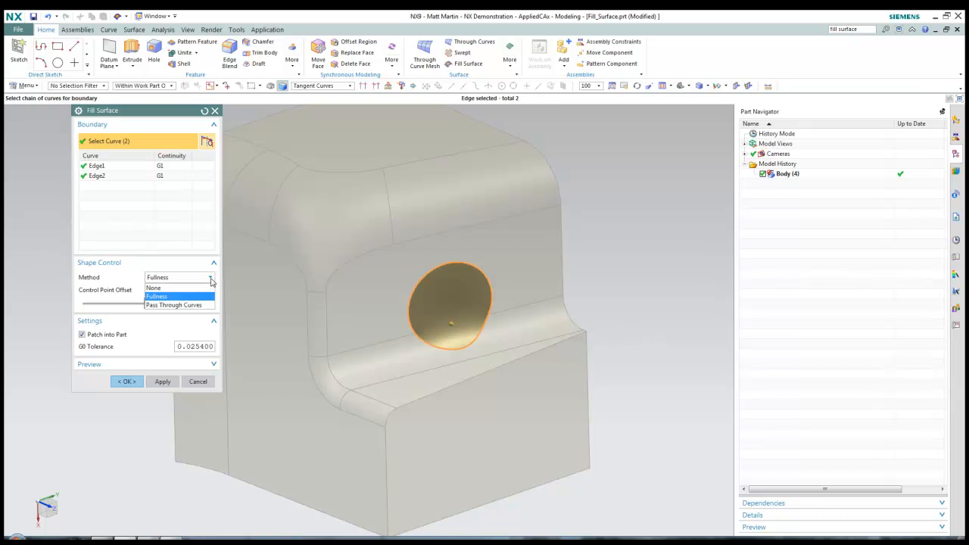
click(163, 296)
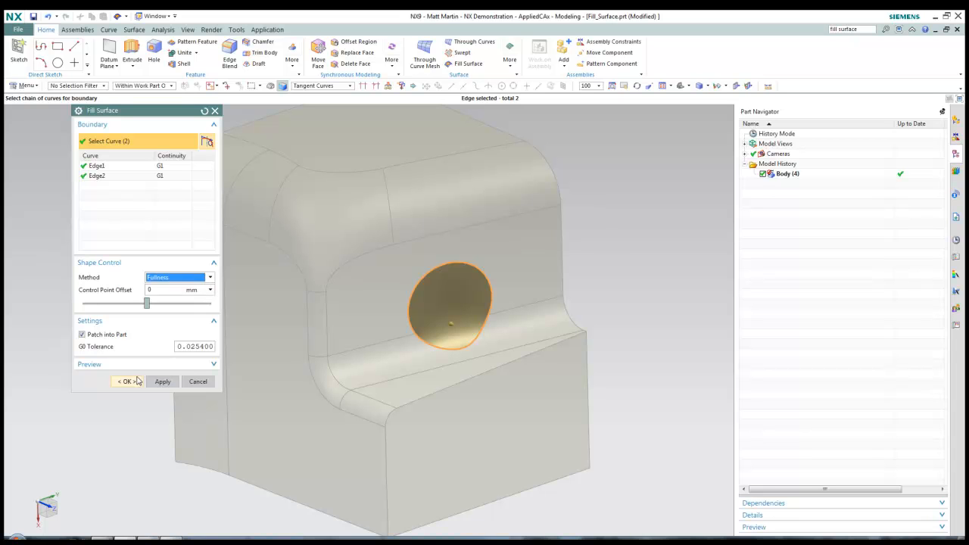
click(159, 380)
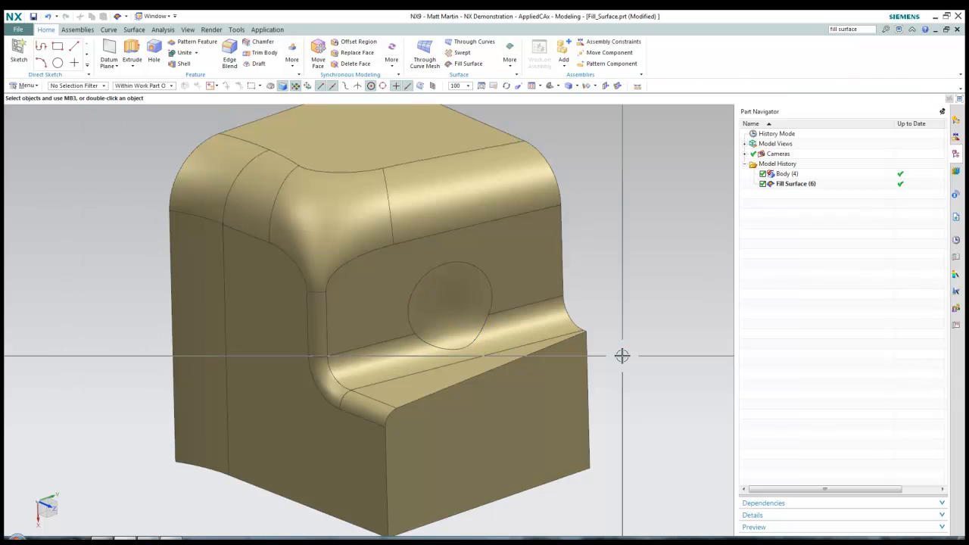
scroll(494, 337, up, 5)
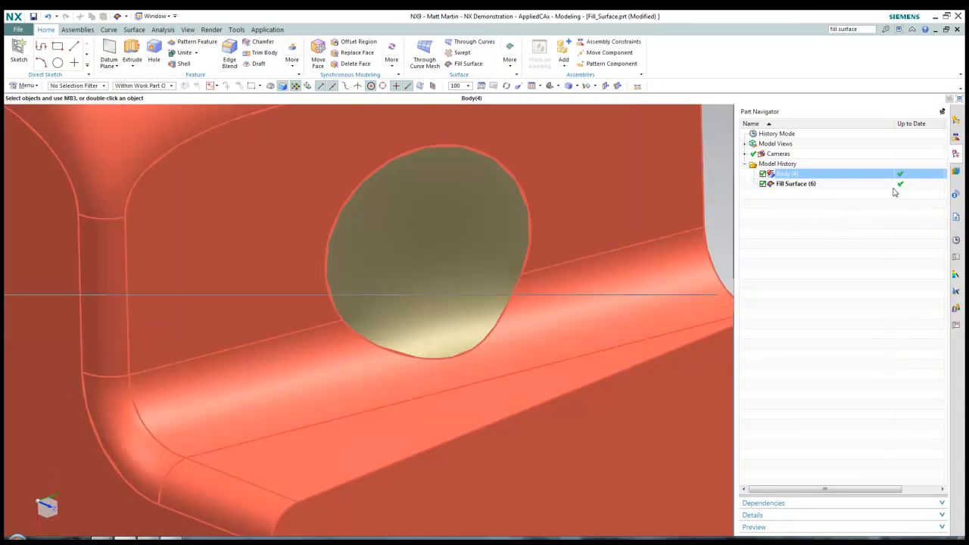
click(799, 186)
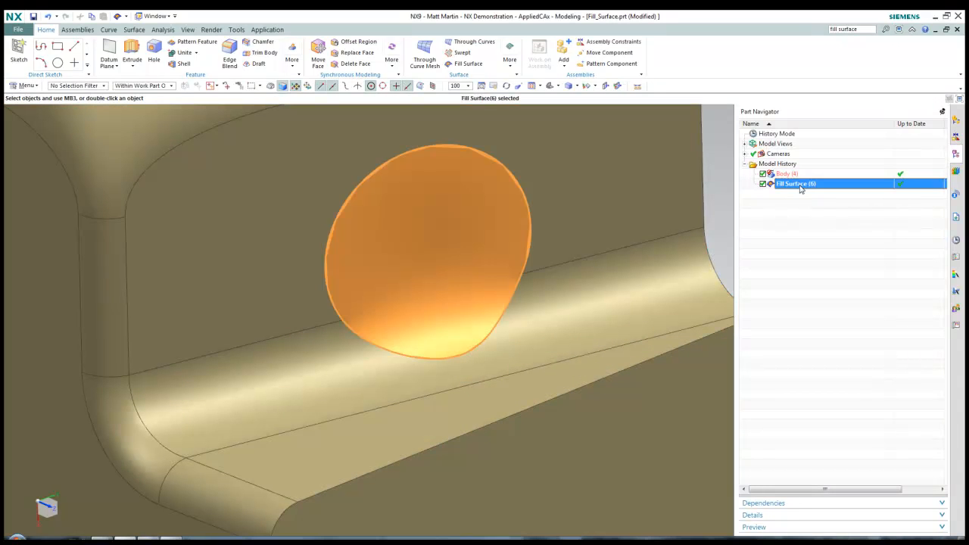
key(Escape)
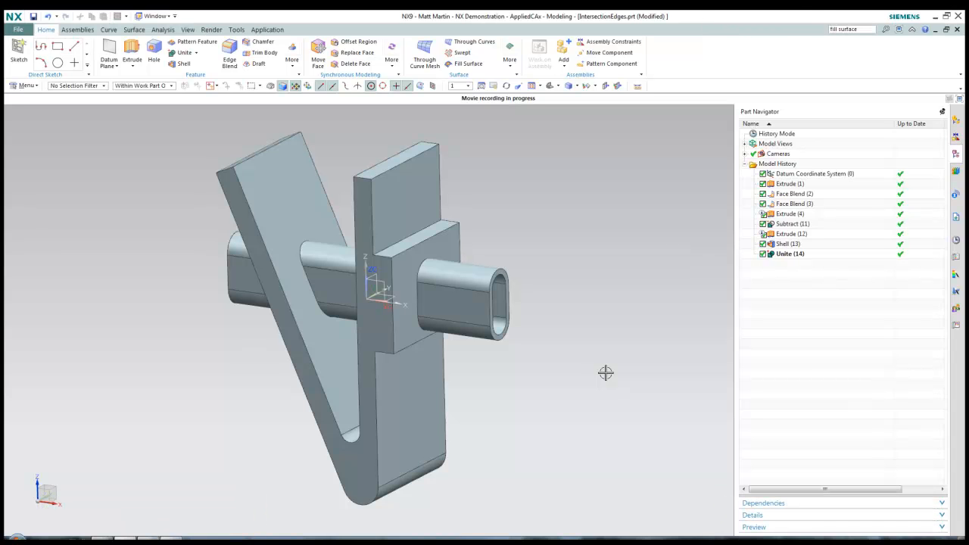
Create a View Section and save a copy of its curves on specified layer 1
click(533, 251)
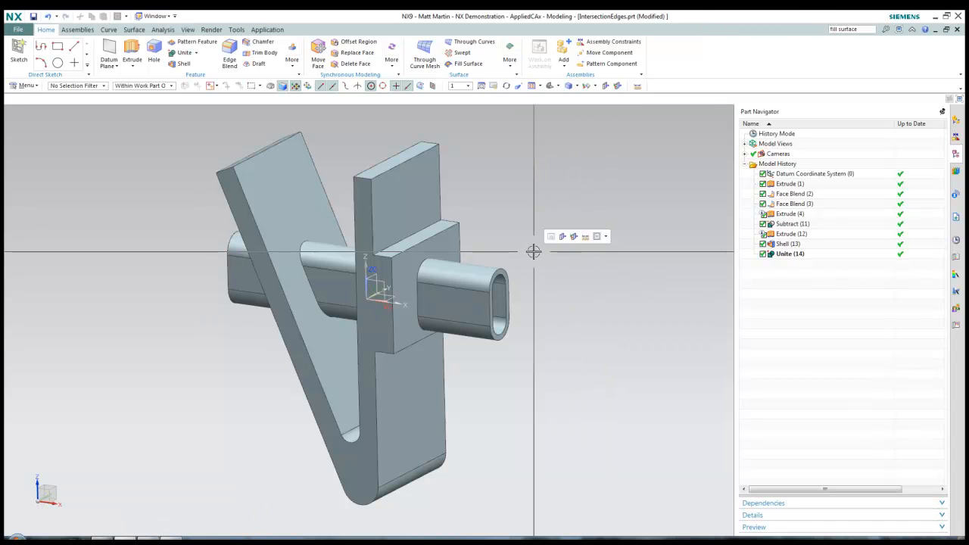
click(561, 237)
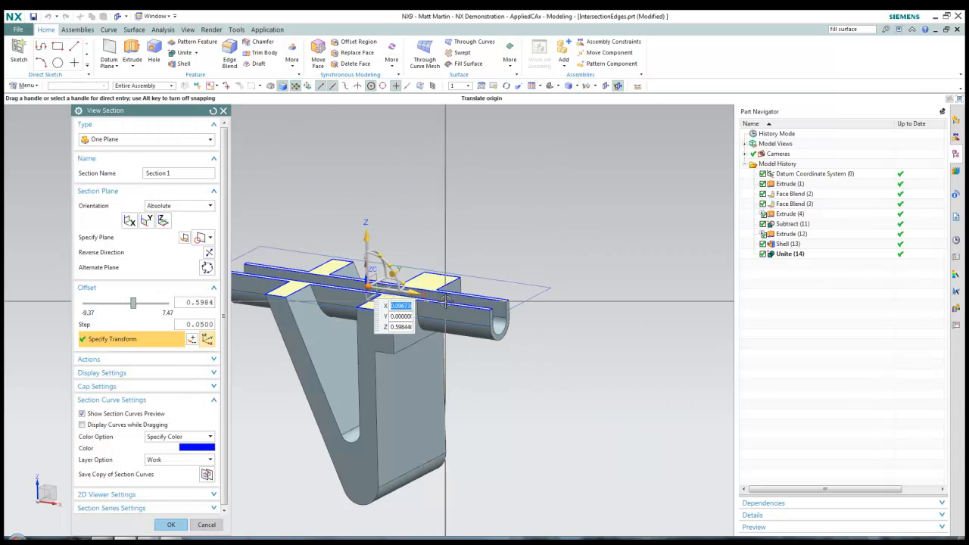
click(99, 159)
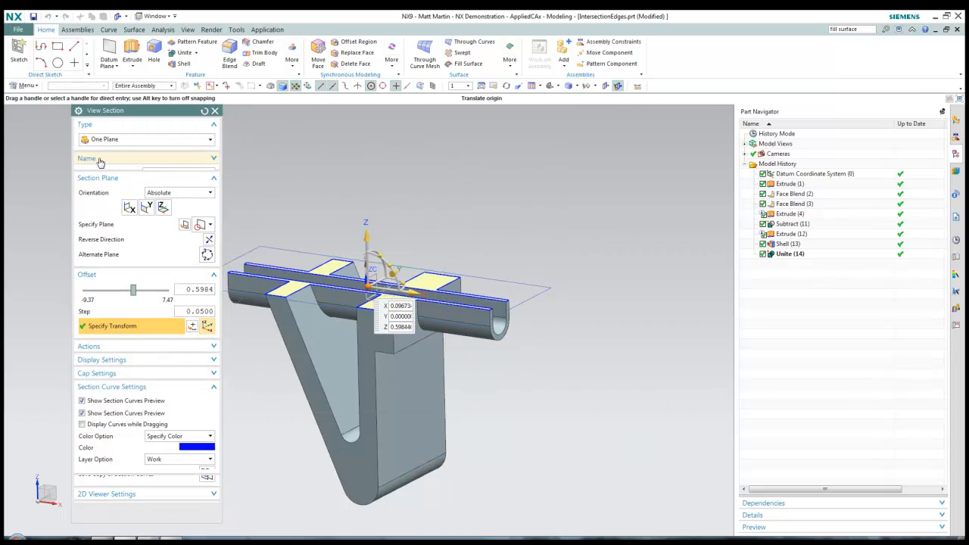
click(97, 172)
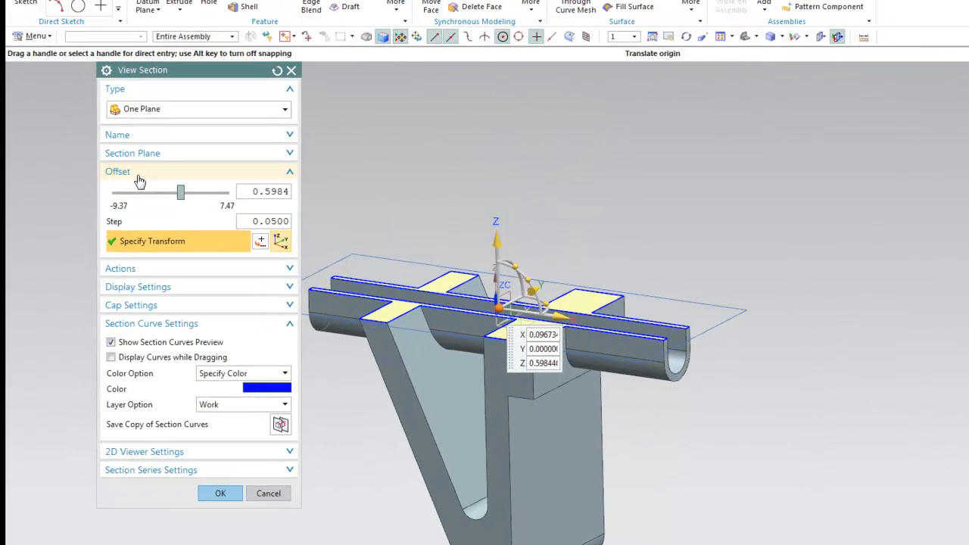
click(101, 186)
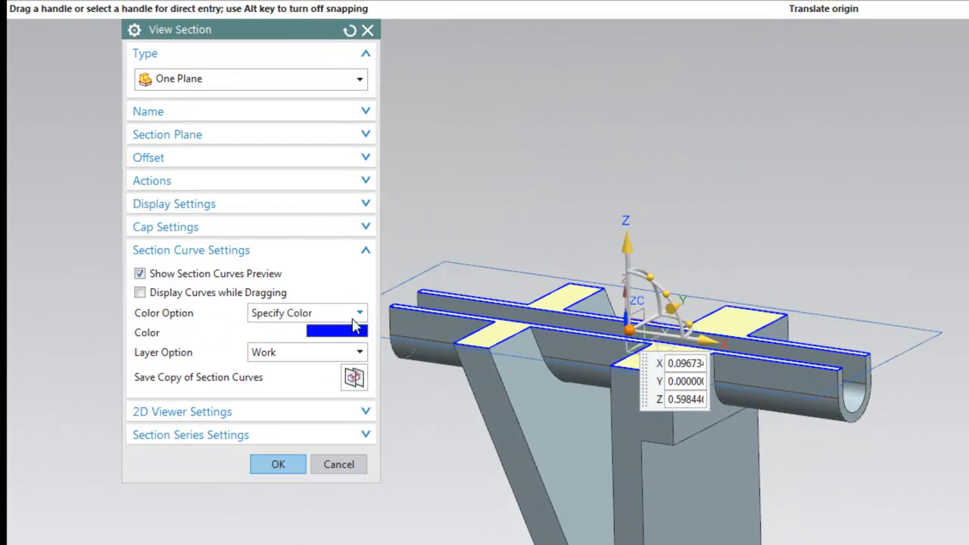
click(318, 354)
click(314, 389)
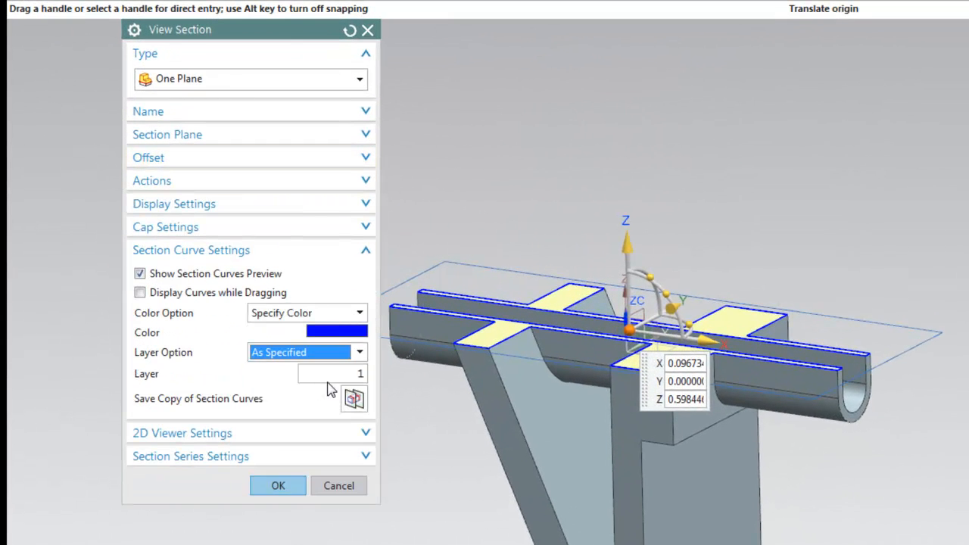
double_click(339, 373)
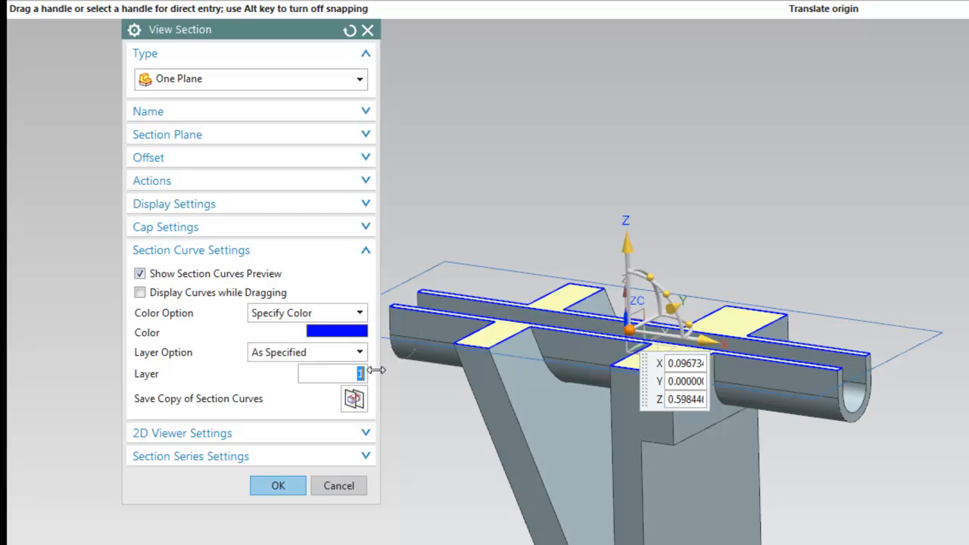
key(ctrl+z)
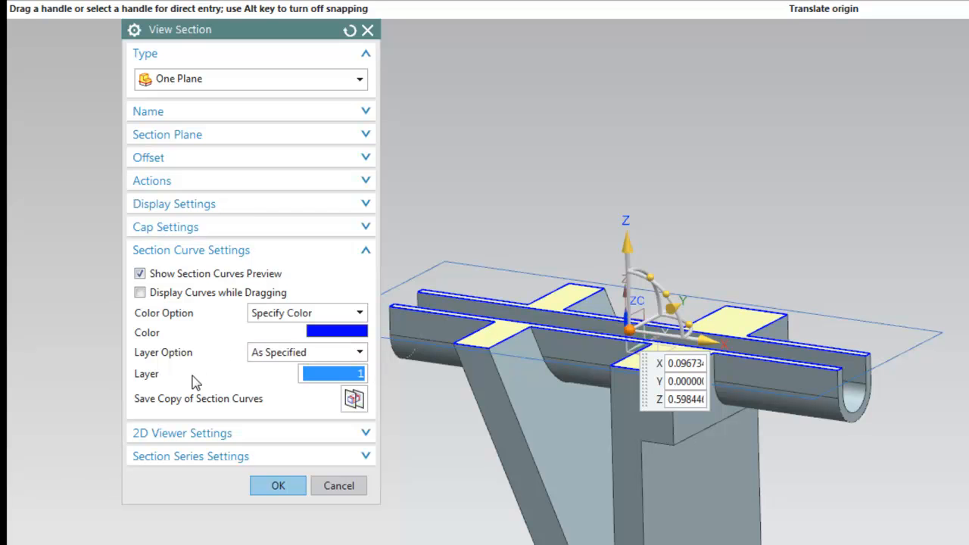
click(353, 399)
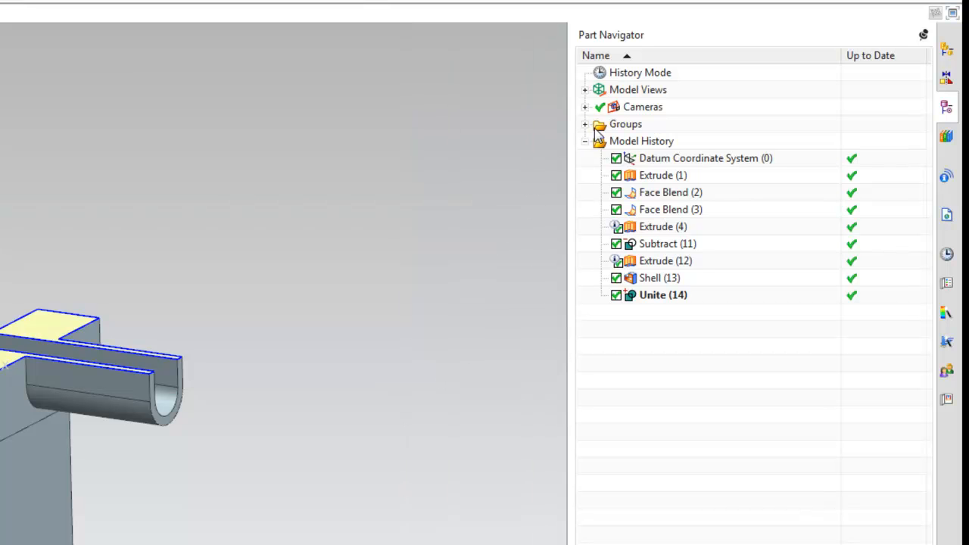
Inspect Section 1's options in the Assembly Navigator, then start the Raster Image tool
click(946, 52)
click(585, 73)
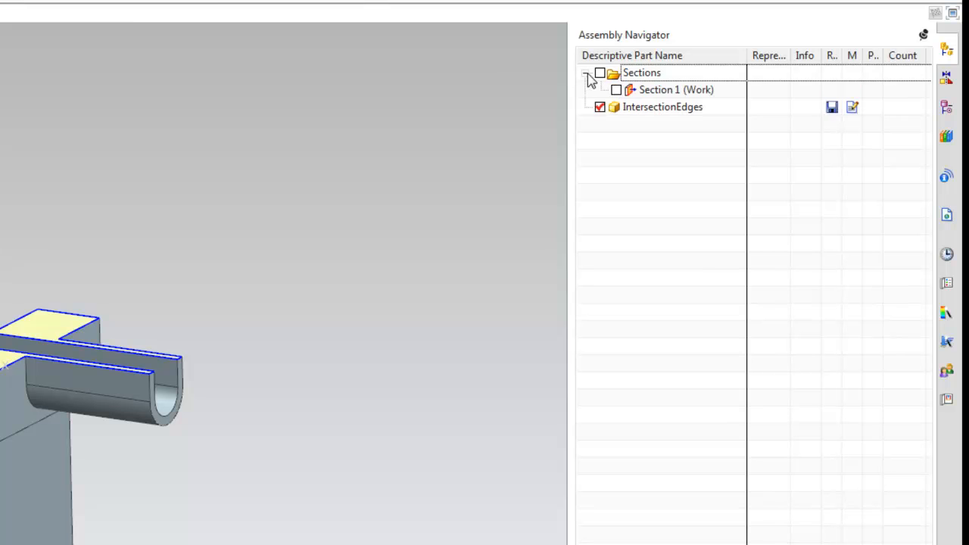
click(653, 91)
right_click(655, 87)
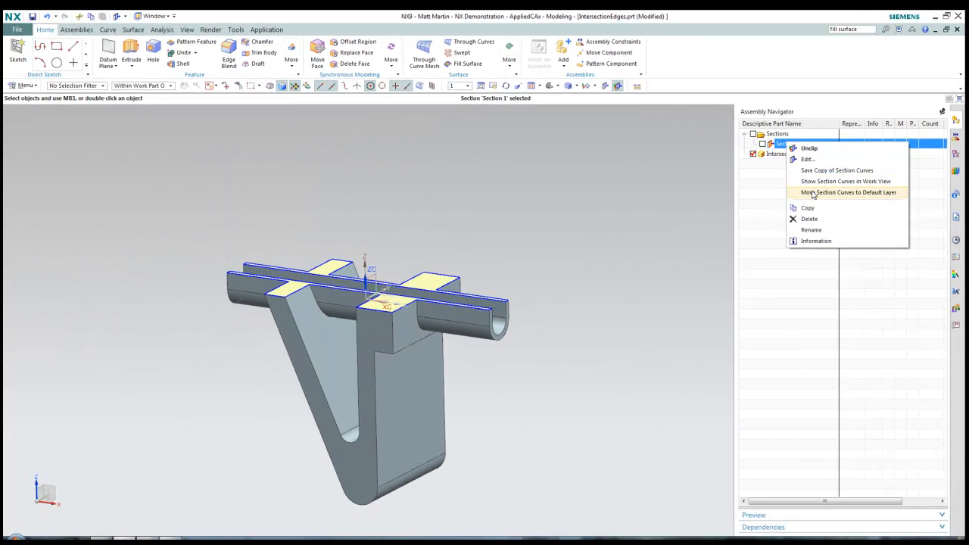
click(682, 186)
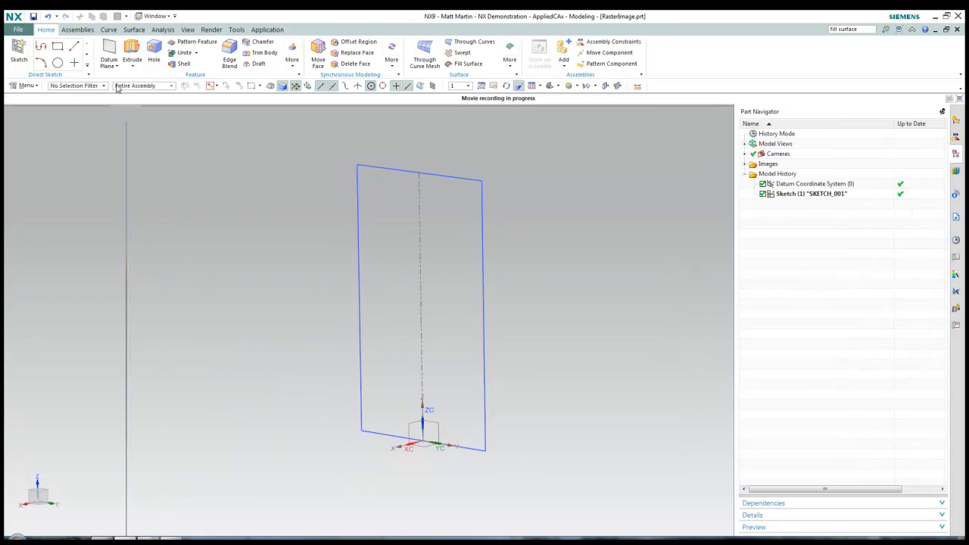
click(110, 62)
click(126, 143)
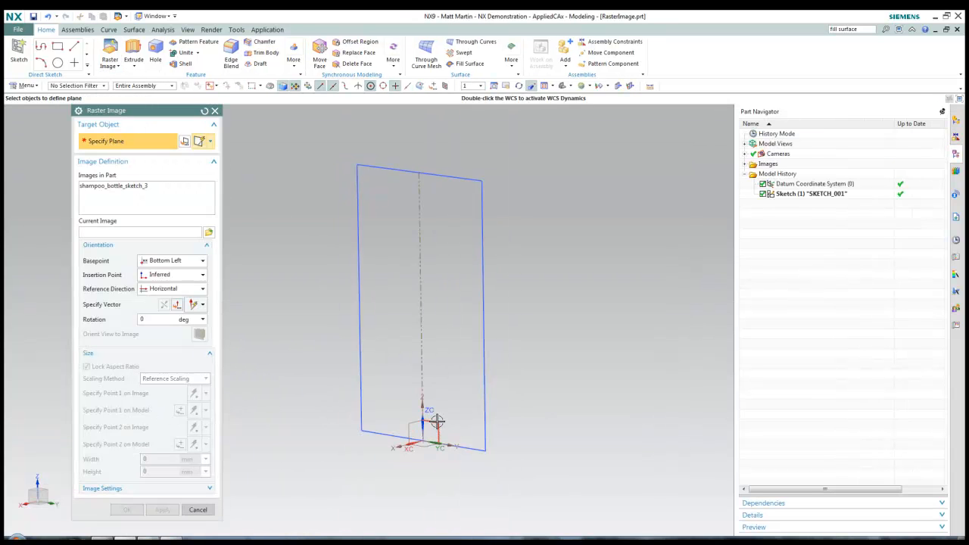
Place shampoo_bottle_sketch_3 on the datum plane, rotated 90° upright
click(427, 457)
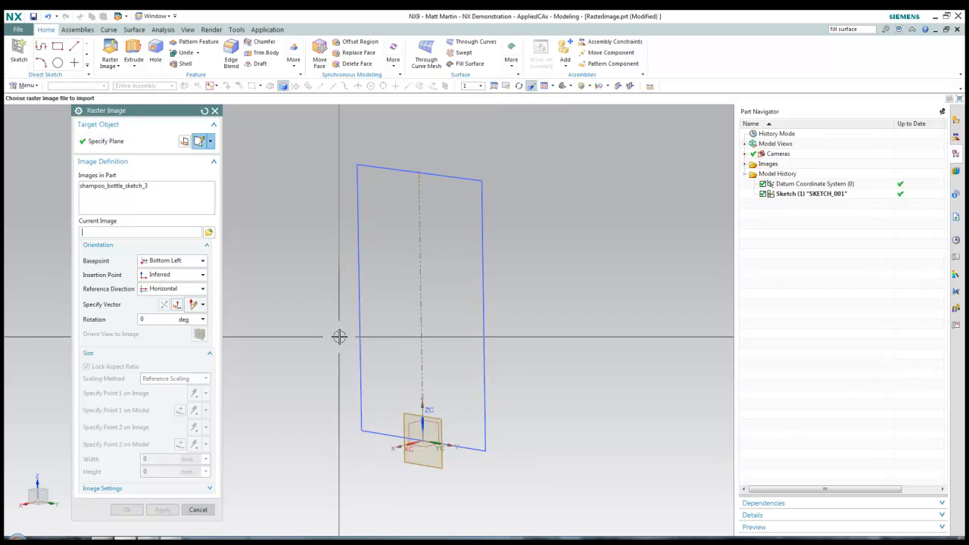
click(141, 186)
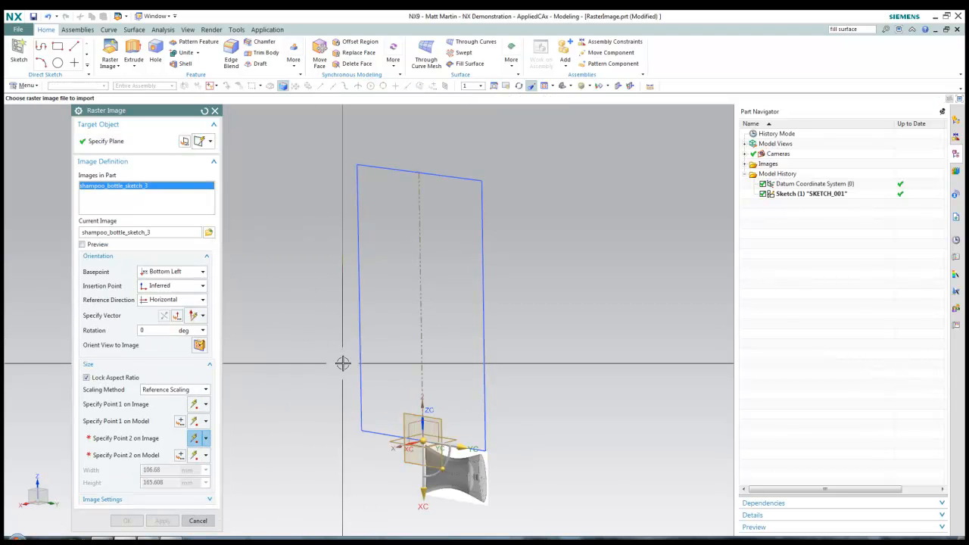
key(F8)
scroll(482, 512, up, 5)
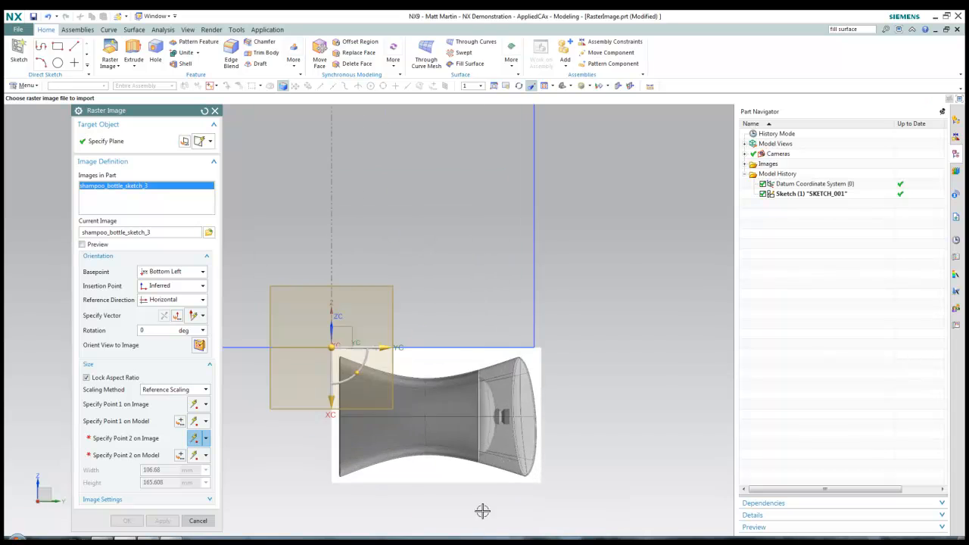
shift+middle_drag(393, 460, 495, 458)
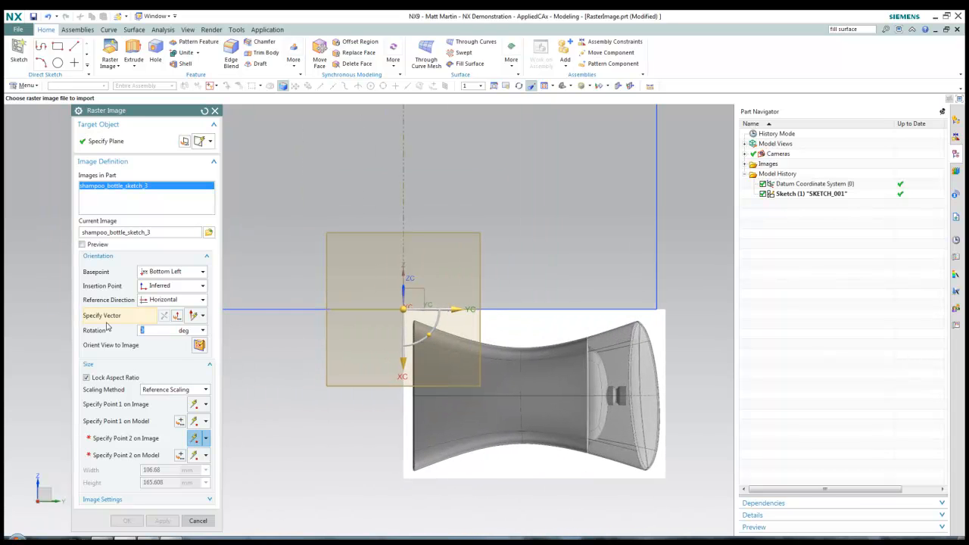
text(90)
key(Return)
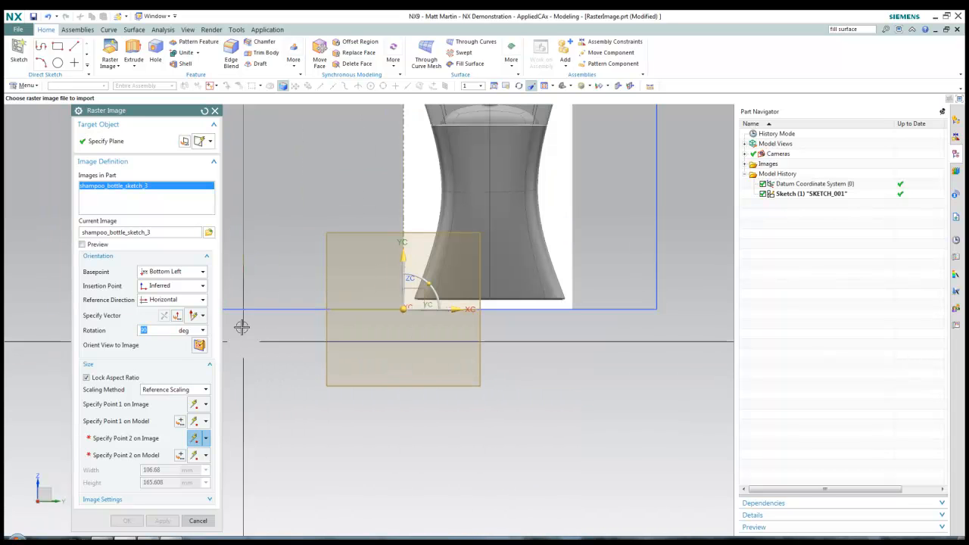
Set the image basepoint to User Defined on the bottle's bottom edge
click(182, 271)
click(188, 293)
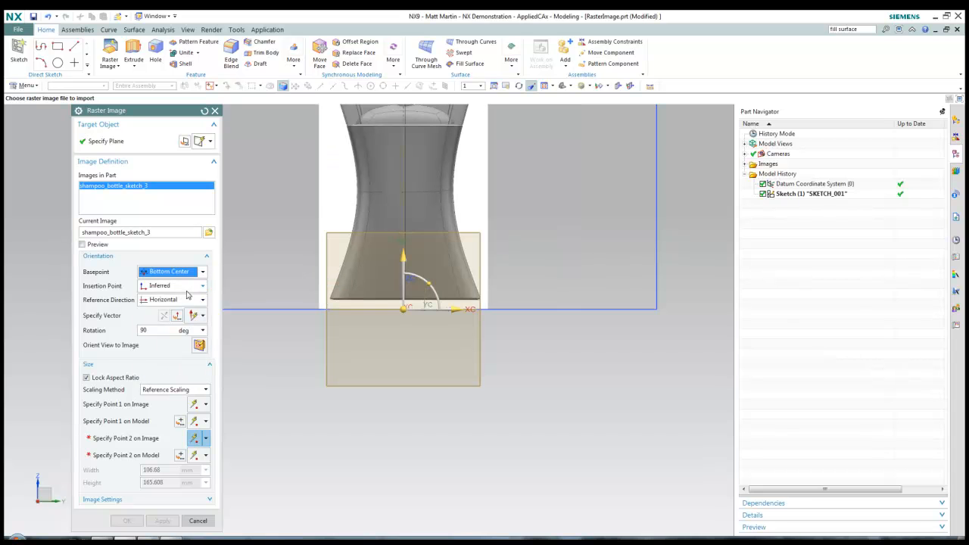
scroll(350, 299, up, 5)
click(181, 271)
click(165, 283)
click(182, 273)
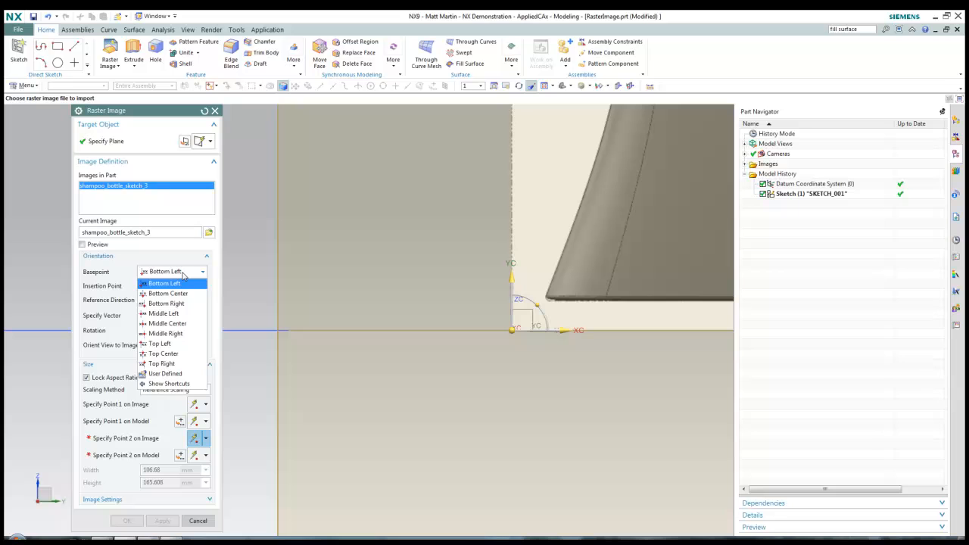
click(166, 373)
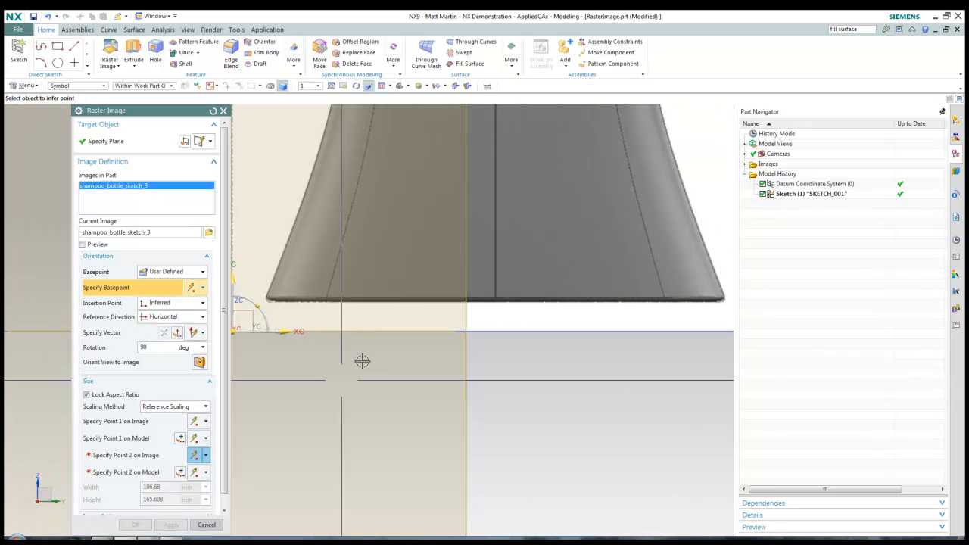
click(494, 301)
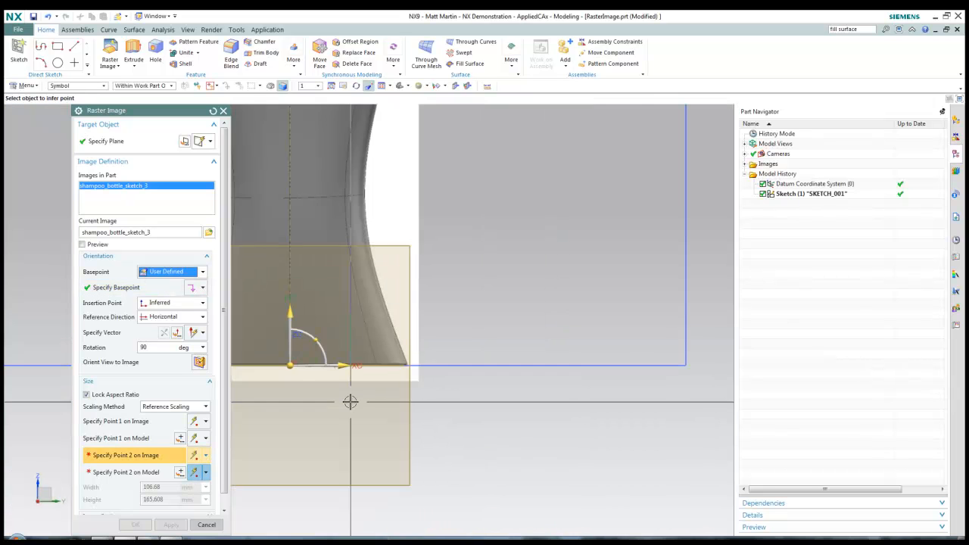
Use Reference Scaling to match the bottle's bottom-right corner to the sketch line's endpoint
click(172, 407)
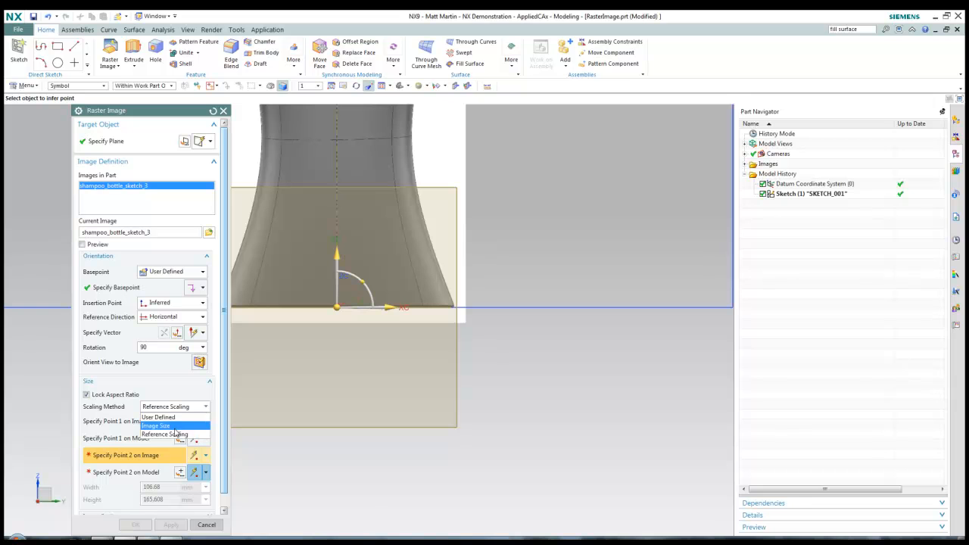
click(175, 434)
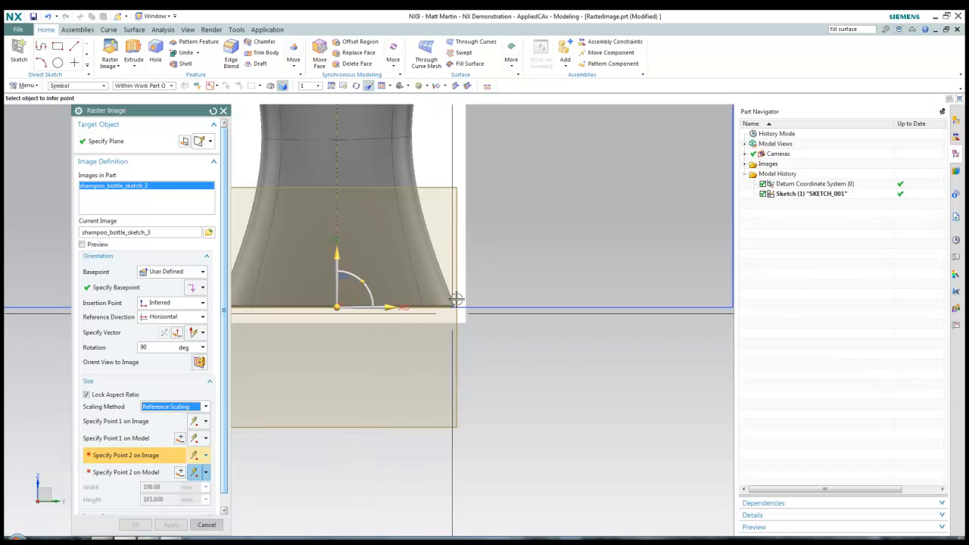
scroll(456, 300, up, 4)
click(435, 366)
scroll(454, 378, down, 4)
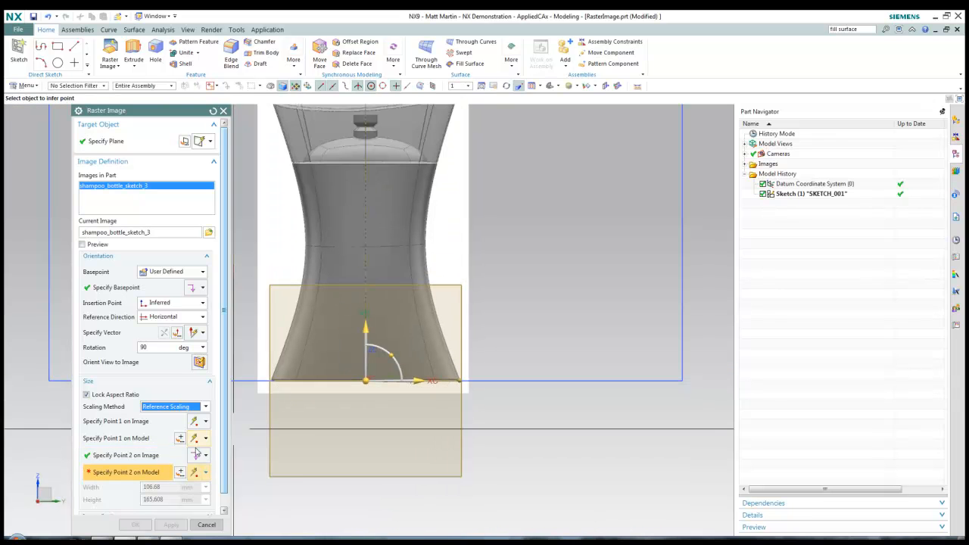
click(665, 391)
Create the raster image and view its plane edge-on
scroll(663, 396, down, 3)
shift+middle_drag(581, 344, 484, 350)
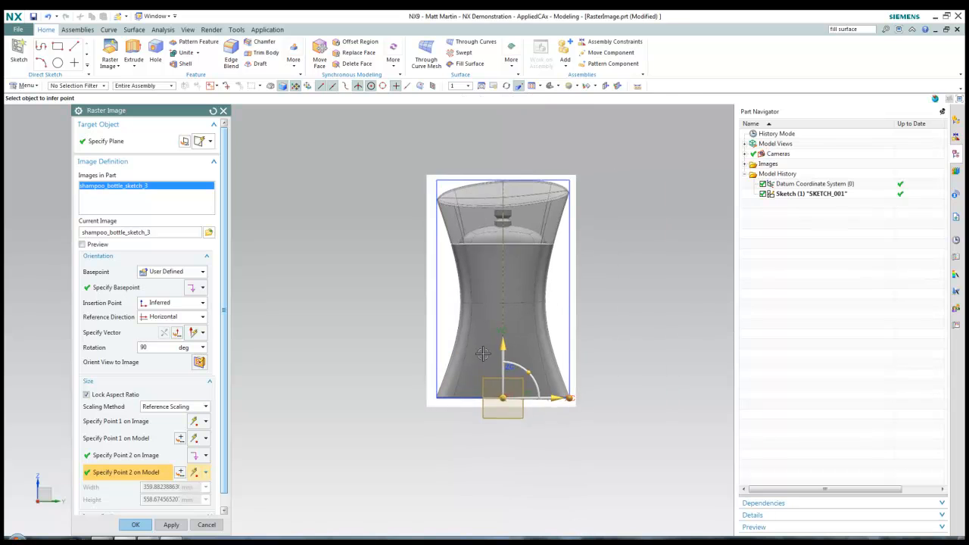
scroll(592, 317, up, 2)
middle_click(665, 345)
shift+middle_drag(666, 317, 665, 351)
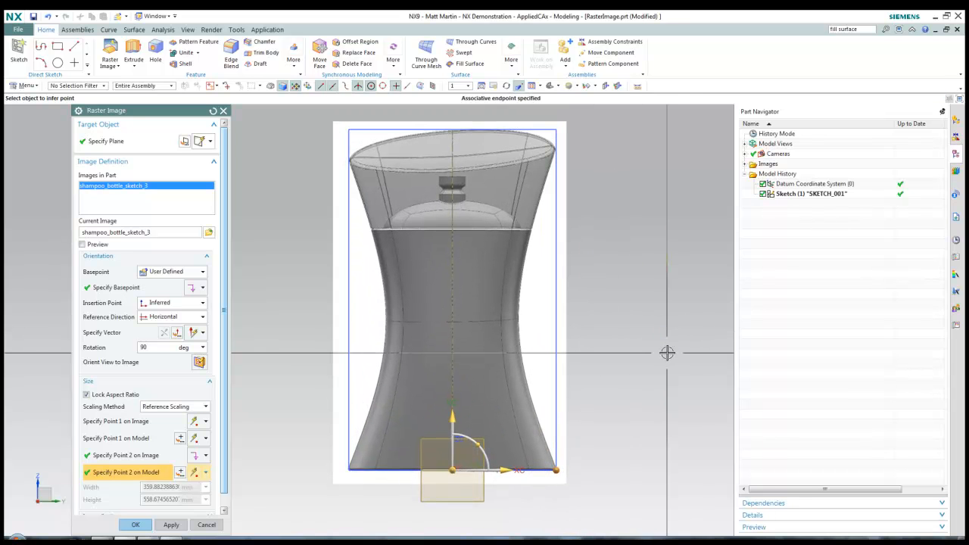
click(136, 525)
middle_drag(573, 386, 587, 384)
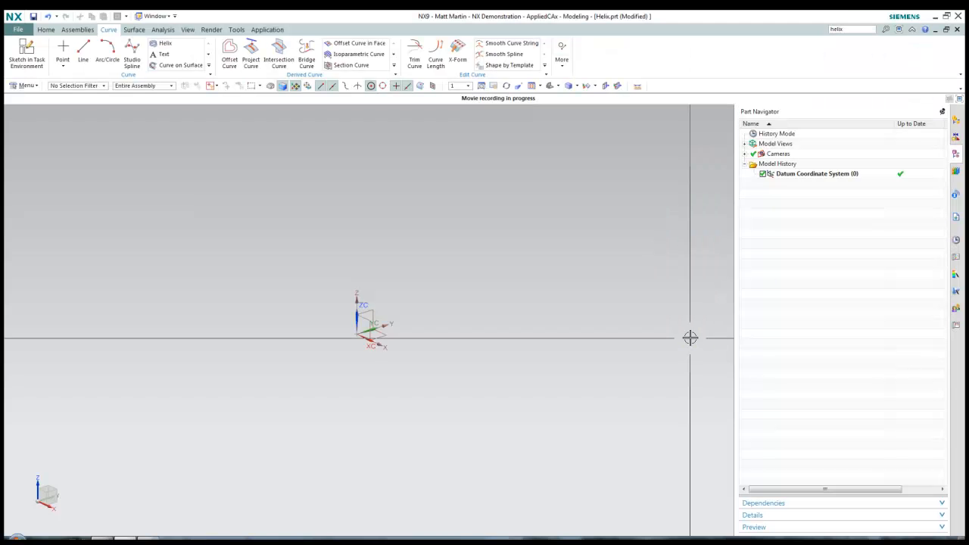
Start a helix and drag its coordinate system to shift, rotate and raise it
click(164, 44)
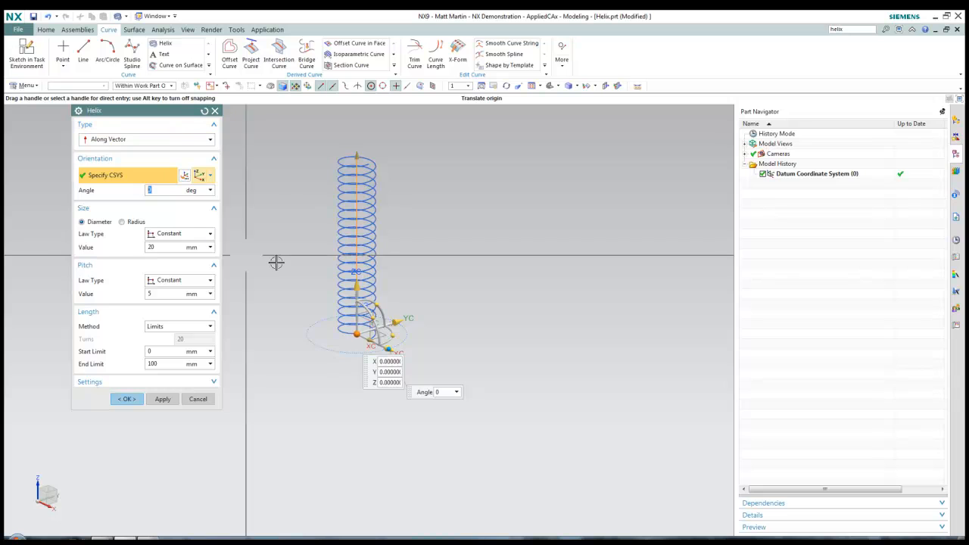
drag(393, 324, 519, 362)
drag(509, 300, 515, 221)
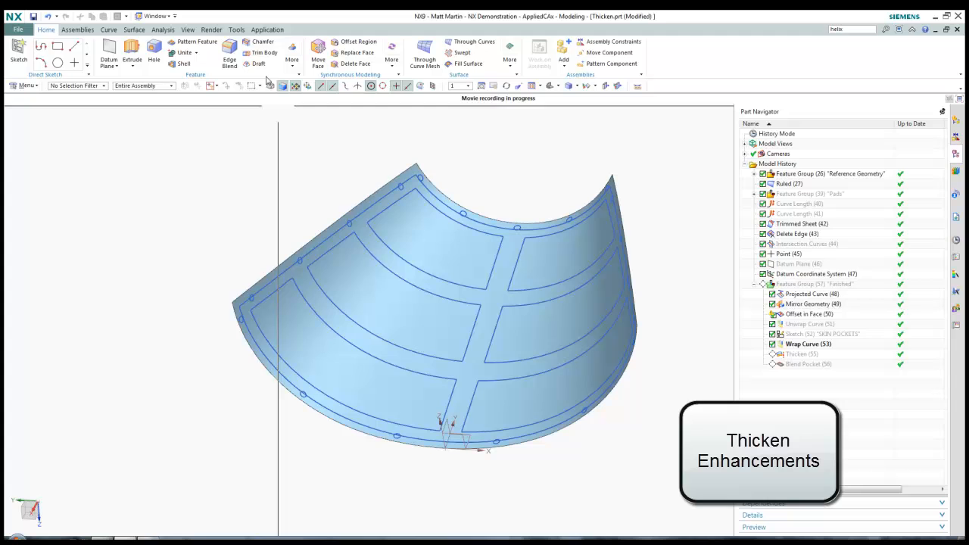
click(292, 59)
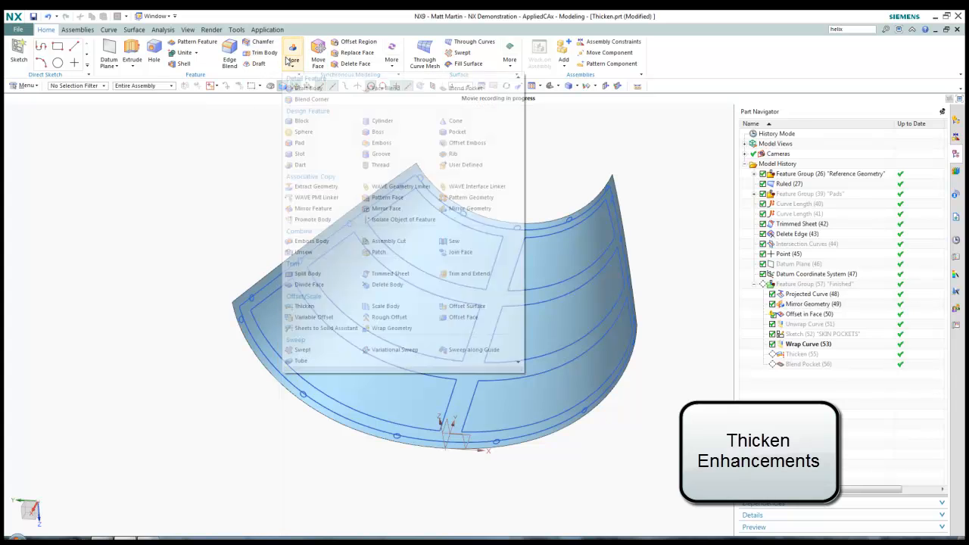
Thicken the sheet face 6 mm, with a 4 mm region of pocket boundary curves
click(304, 307)
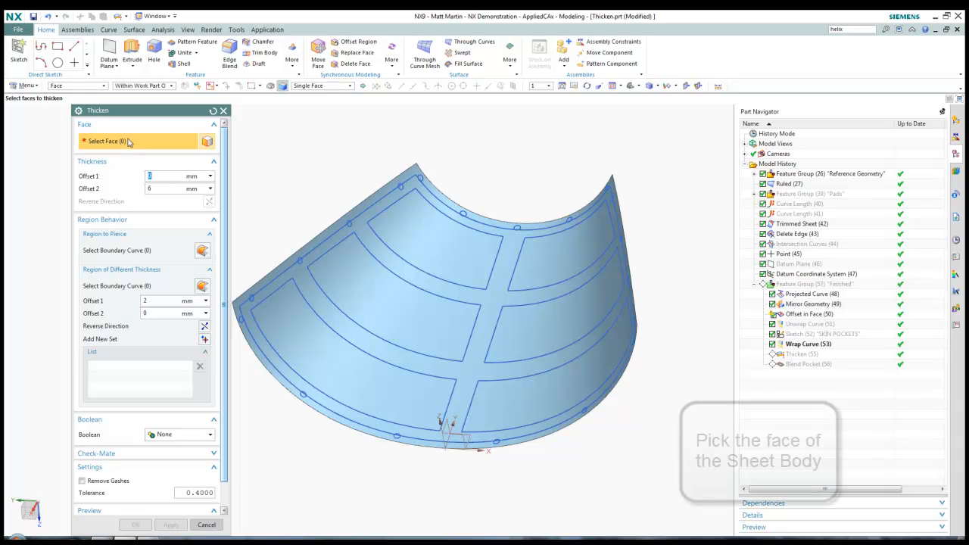
click(365, 229)
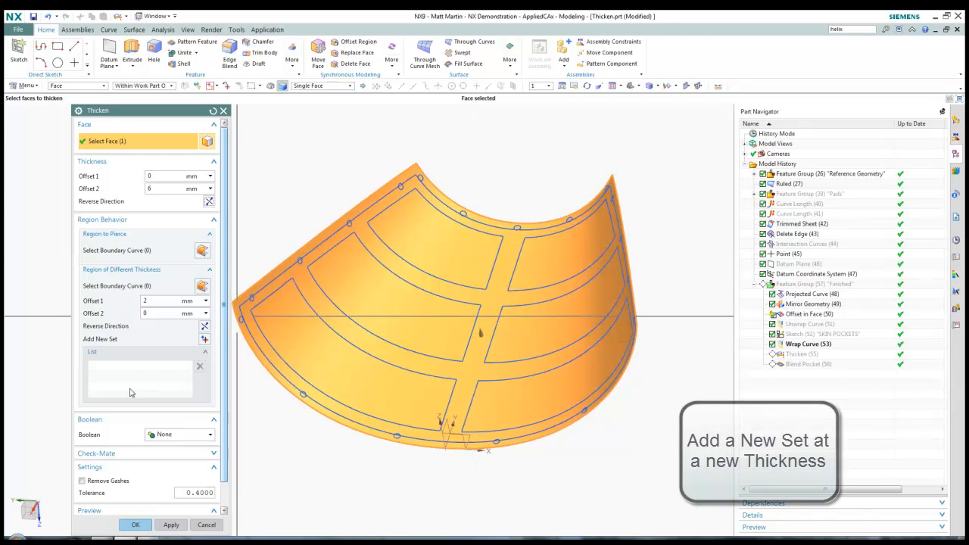
drag(156, 302, 132, 303)
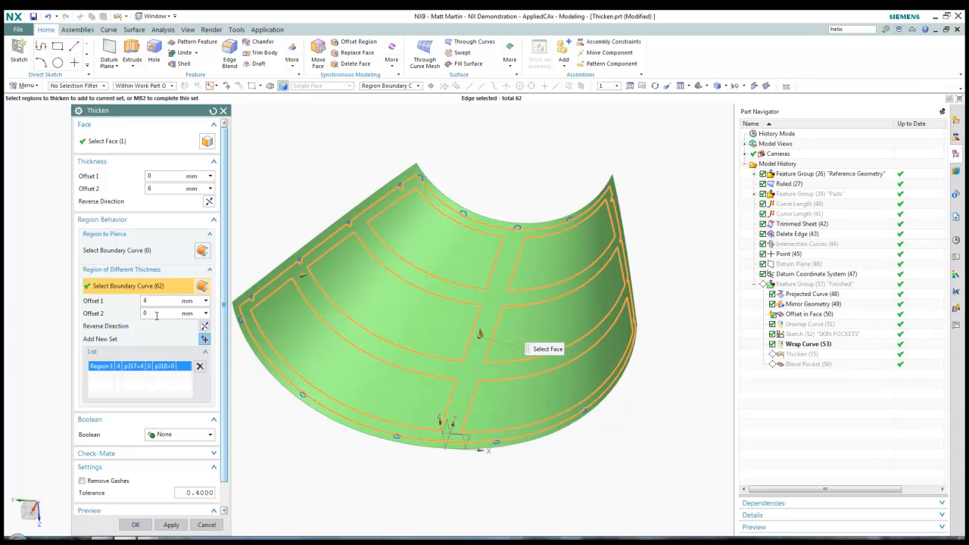
Add a second region set at 2 mm covering the remaining pockets, including the right-side pocket
click(203, 339)
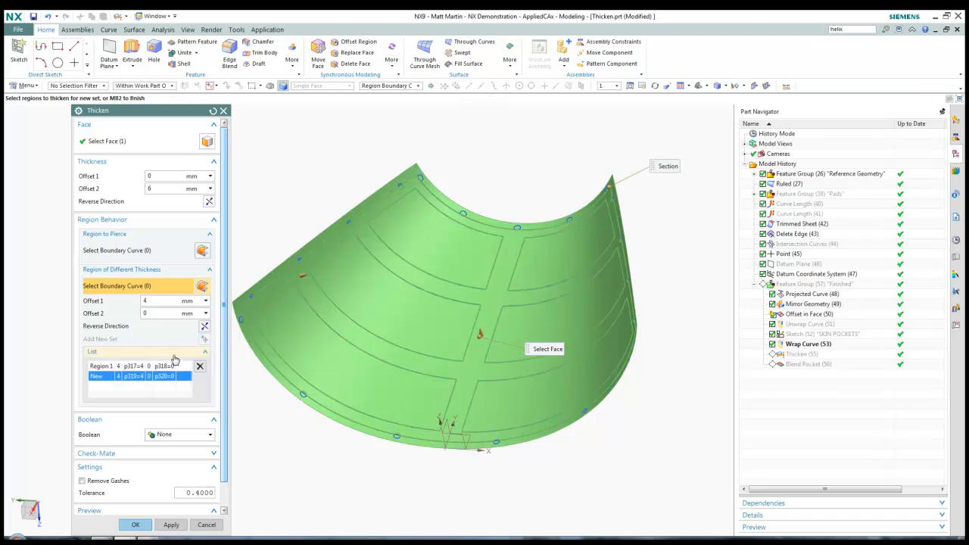
key(Return)
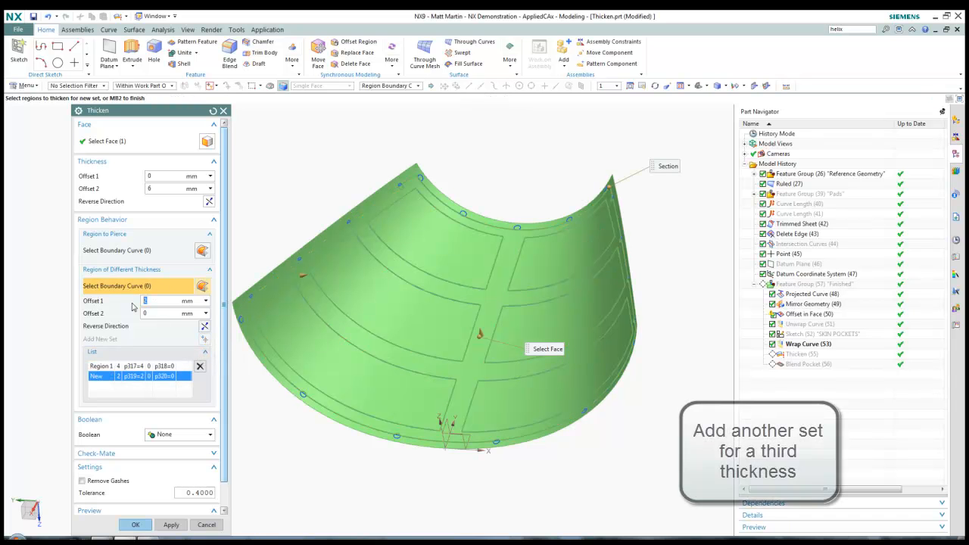
click(281, 324)
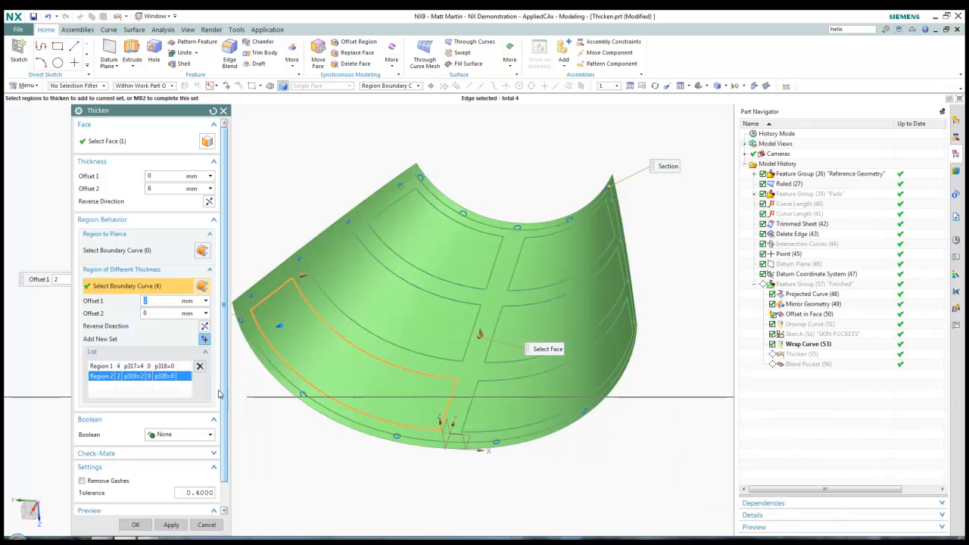
click(203, 328)
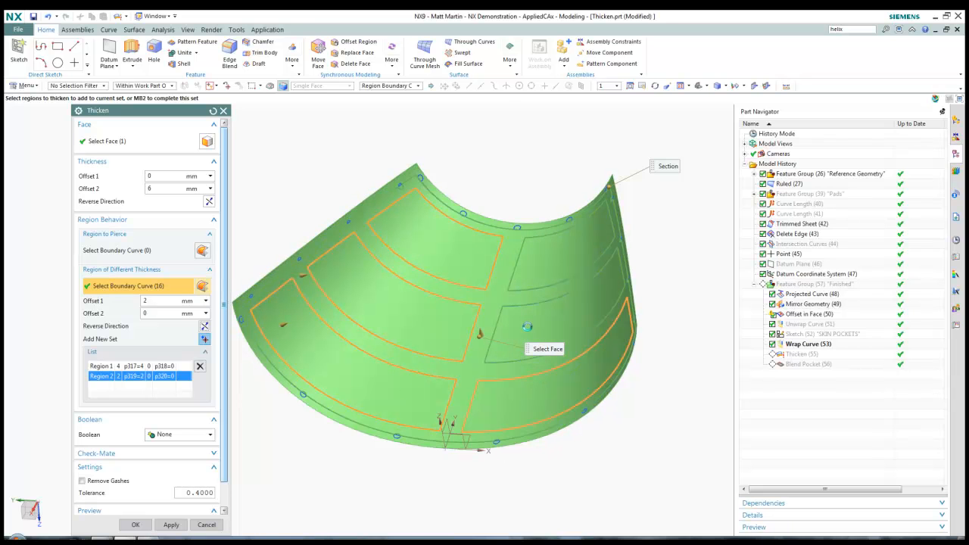
click(527, 326)
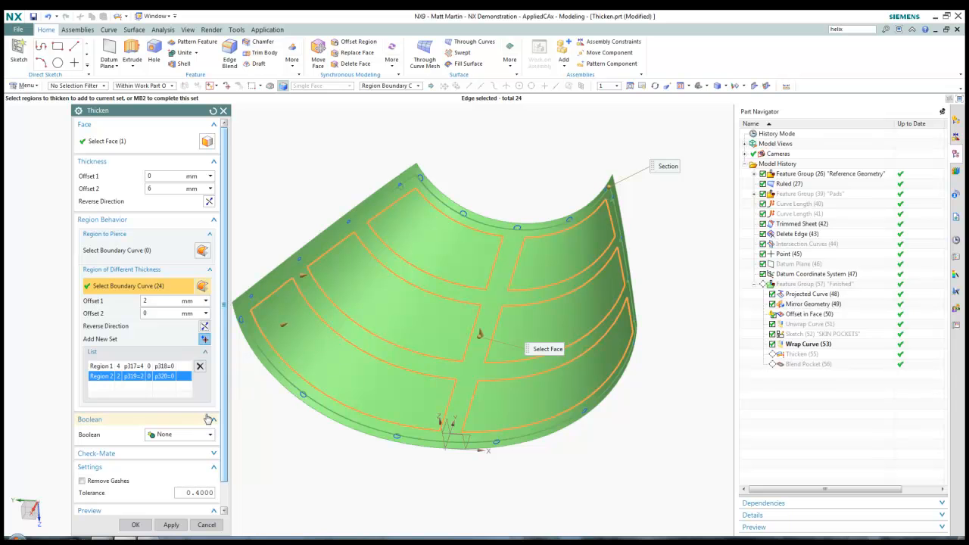
click(133, 251)
Pierce the small circle region and create the Thicken (54) feature
scroll(256, 363, up, 5)
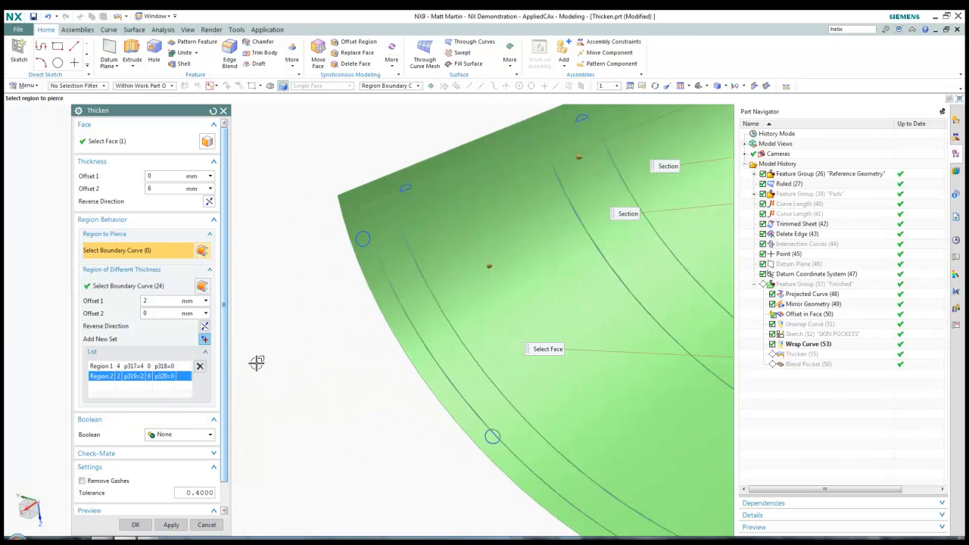
scroll(347, 371, up, 5)
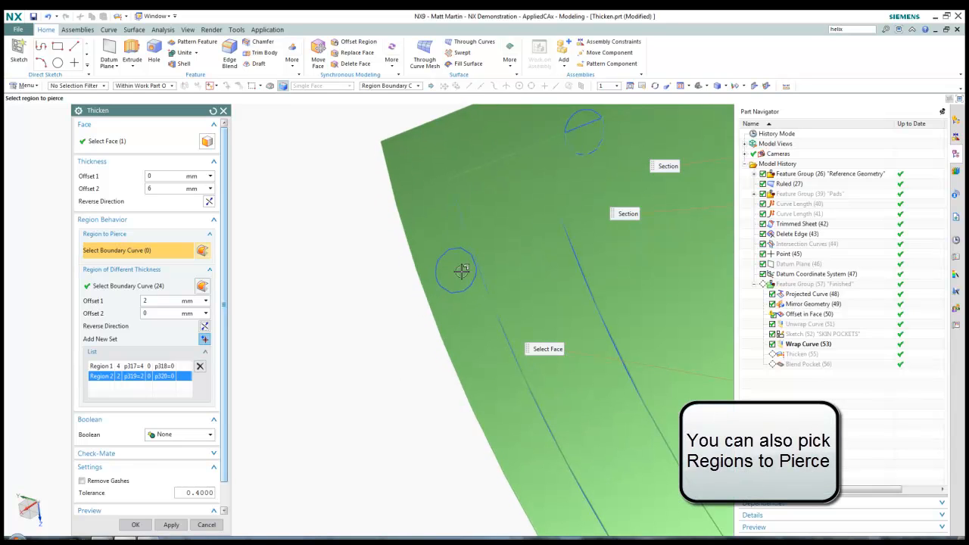
click(460, 272)
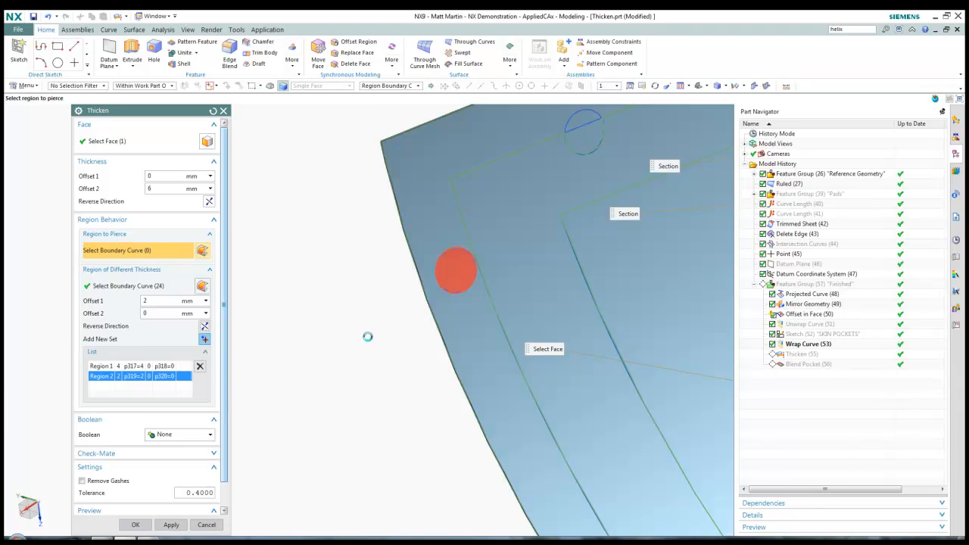
scroll(368, 337, down, 7)
middle_drag(294, 349, 243, 410)
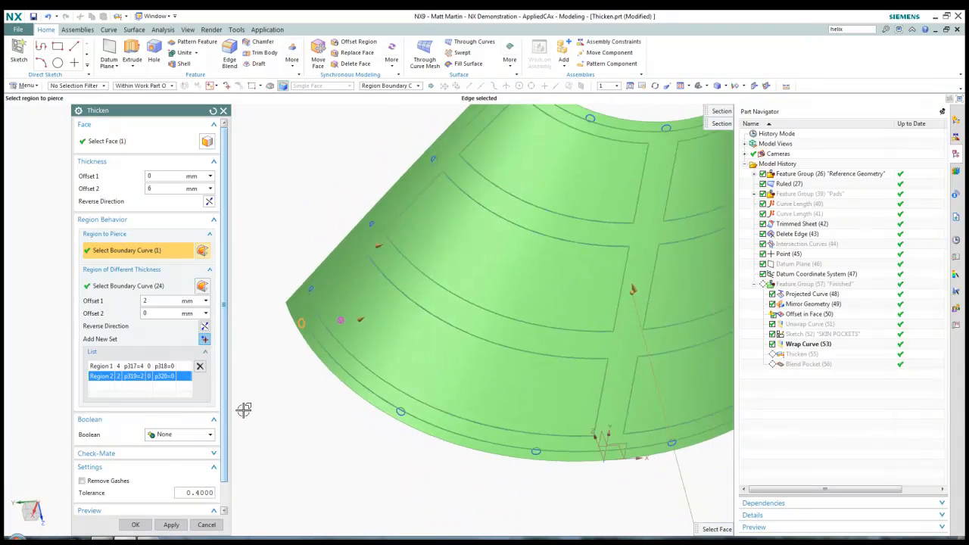
scroll(243, 409, down, 2)
click(136, 525)
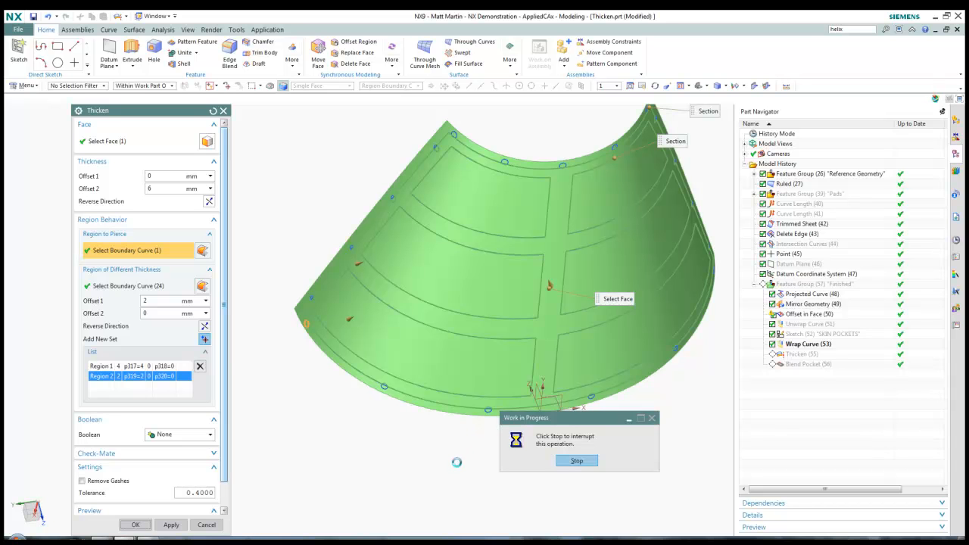
mouse_move(457, 462)
middle_down()
mouse_move(362, 487)
mouse_move(292, 479)
middle_up()
scroll(291, 479, up, 8)
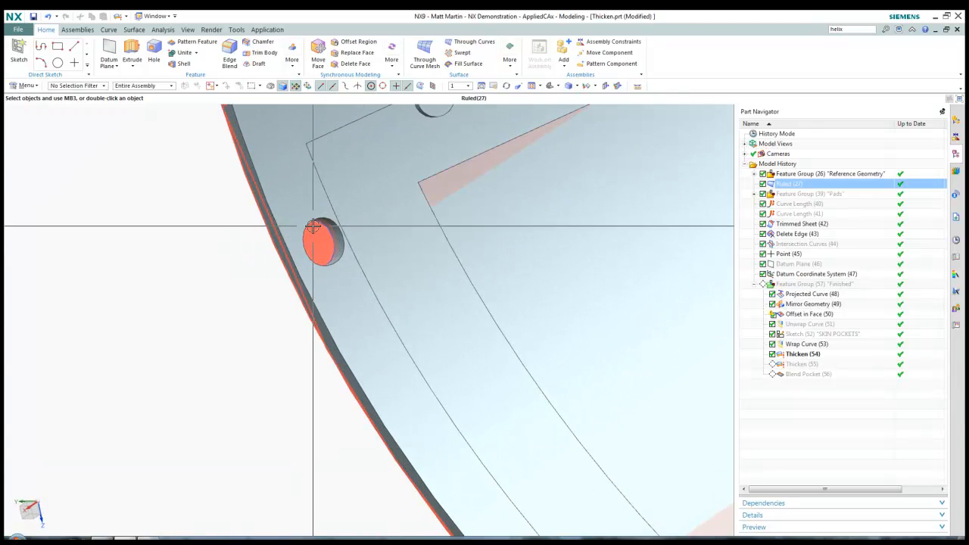
Isolate the Thicken (54) body with Show Only and orbit to view the whole panel
click(313, 226)
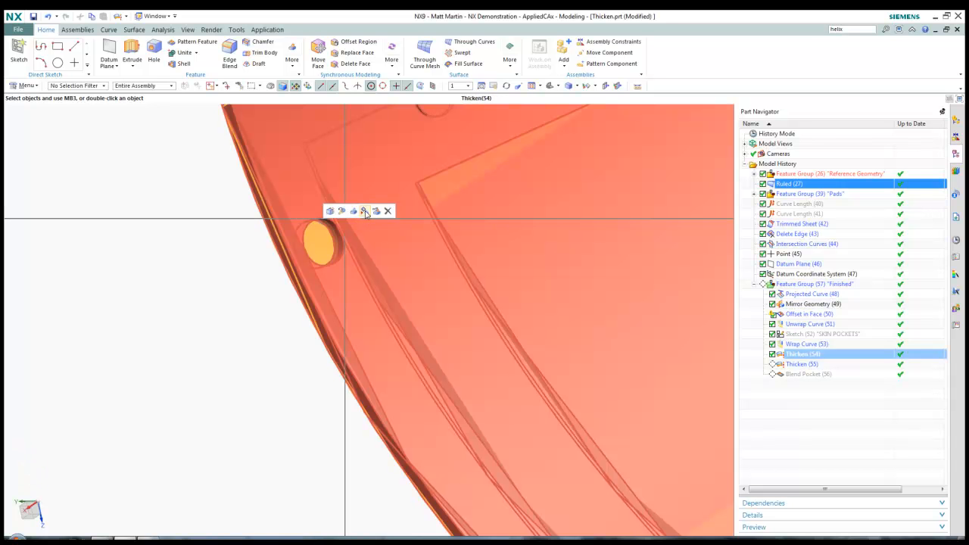
click(364, 211)
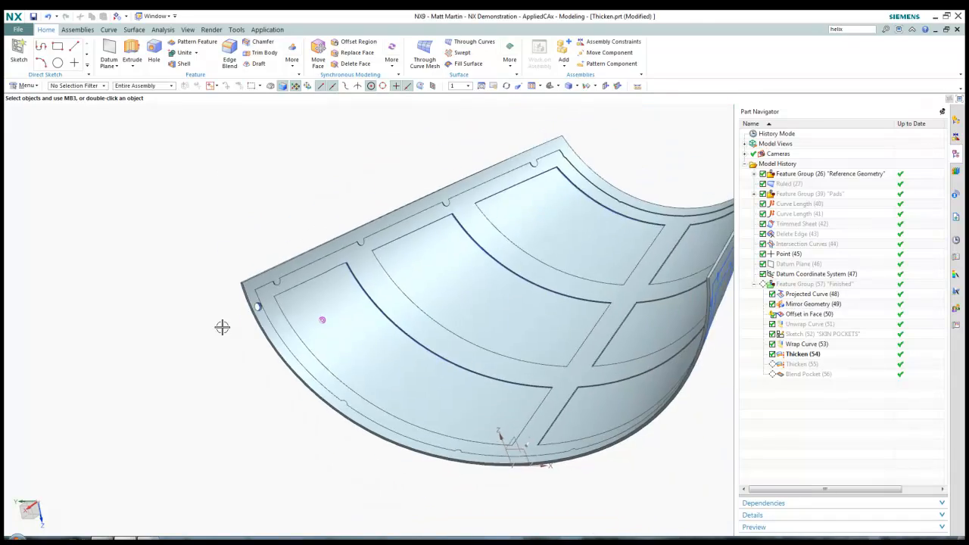
middle_drag(222, 327, 459, 493)
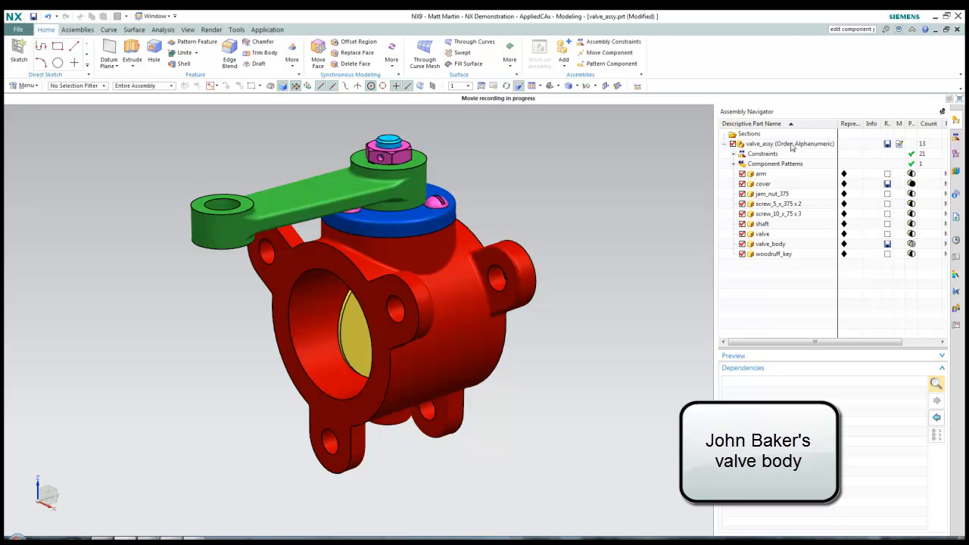
Sort valve_assy components chronologically, then alphanumerically, then alphabetically
click(791, 147)
right_click(791, 148)
mouse_move(832, 197)
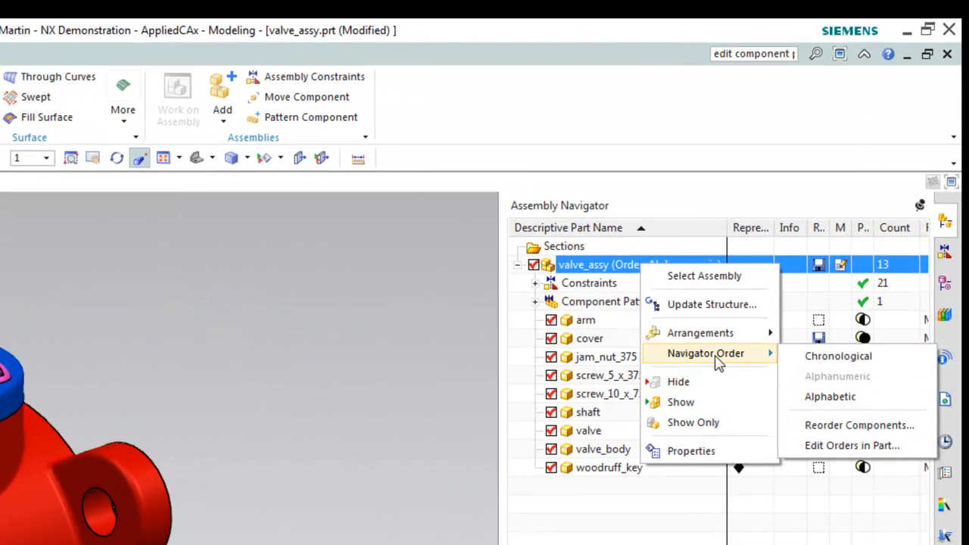
click(828, 357)
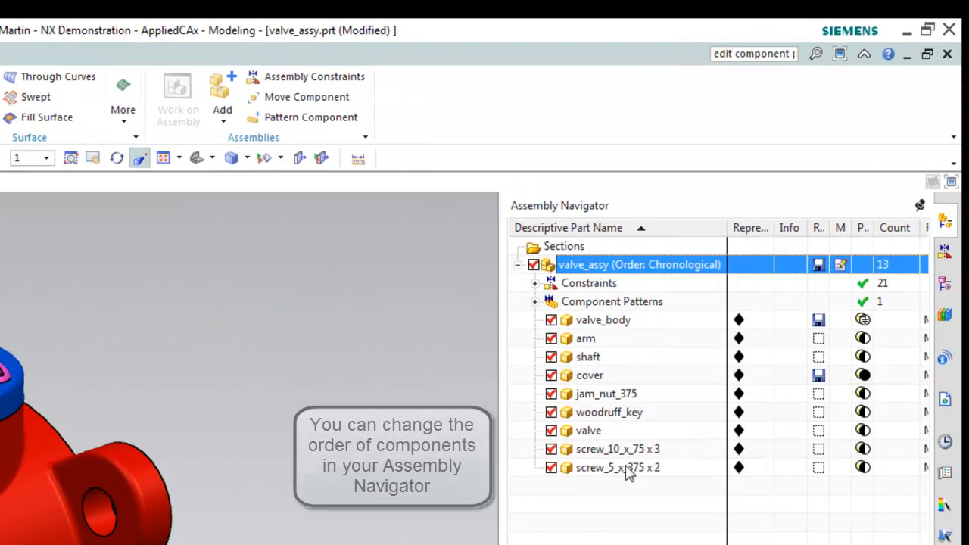
right_click(638, 273)
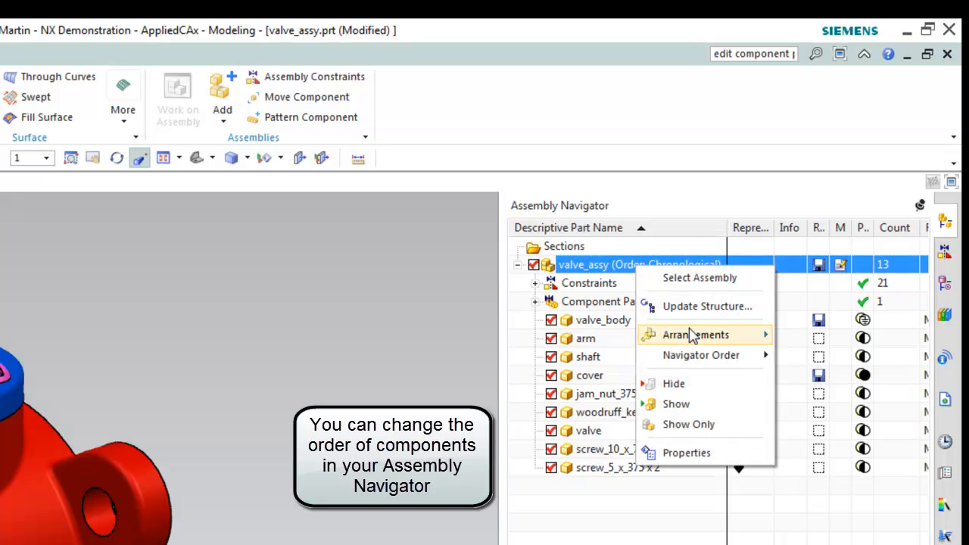
mouse_move(697, 354)
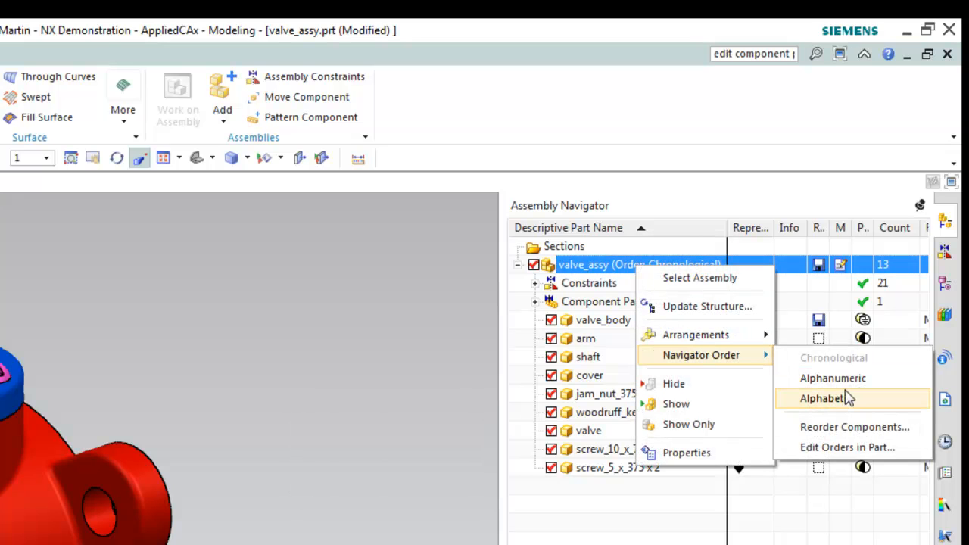
click(842, 379)
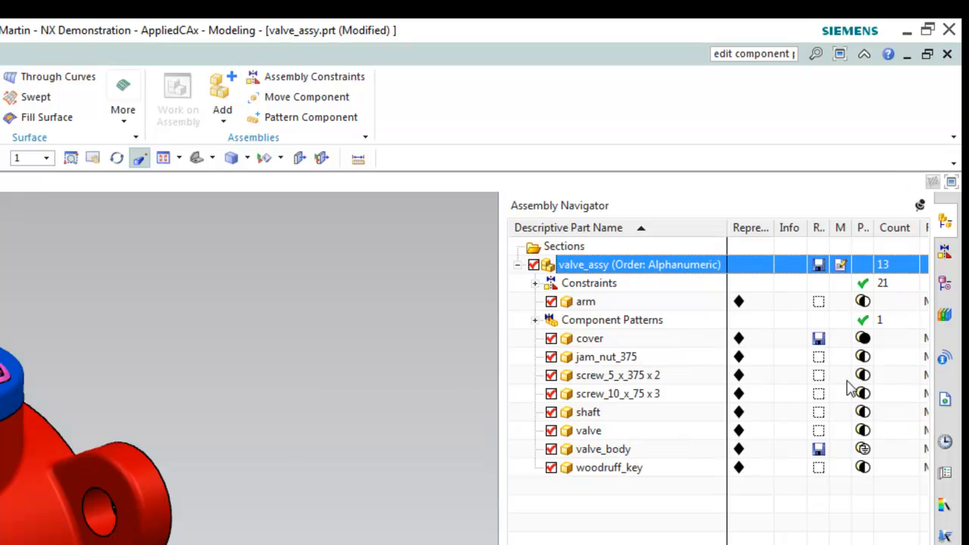
right_click(627, 272)
mouse_move(696, 357)
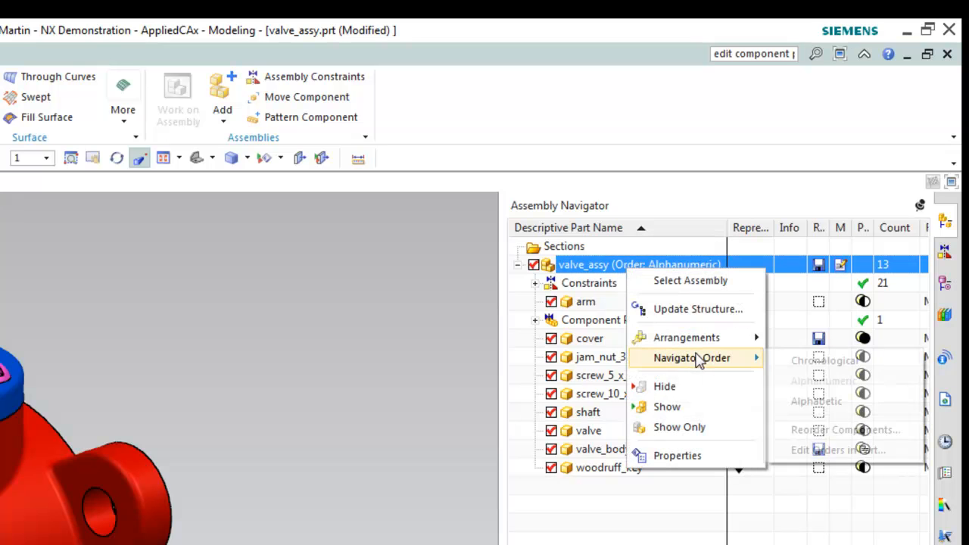
click(825, 413)
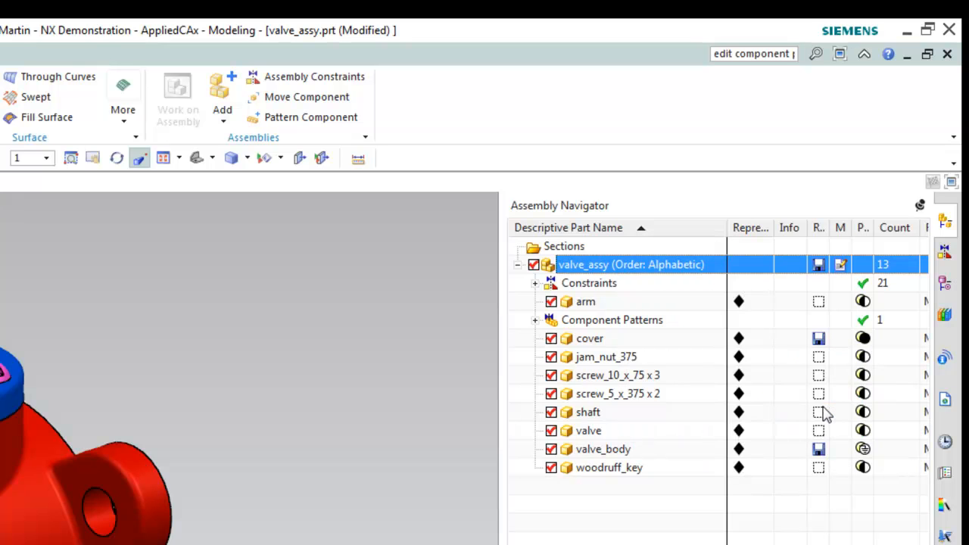
Move shaft above woodruff_key and cover below valve_body, creating New Order 1, then list the part's orders
click(611, 469)
click(588, 413)
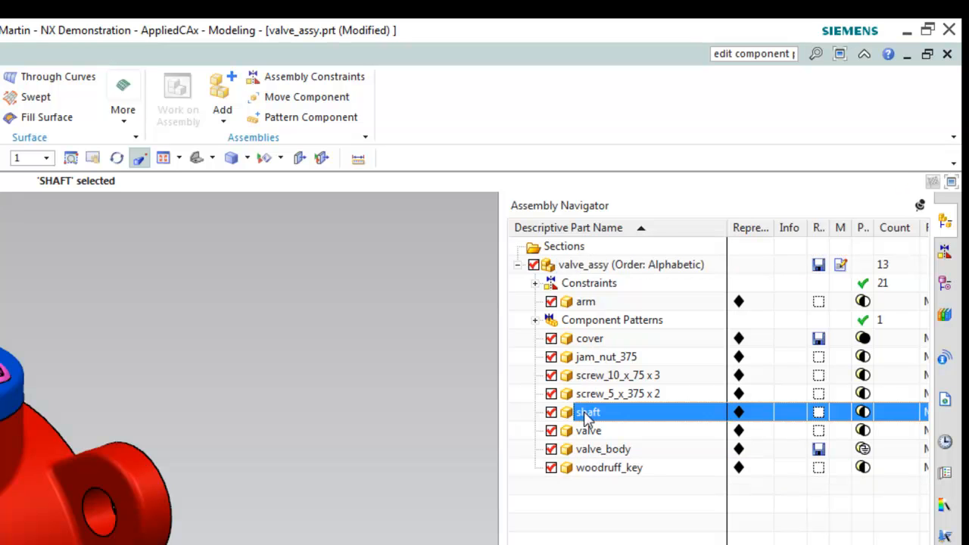
drag(589, 416, 610, 473)
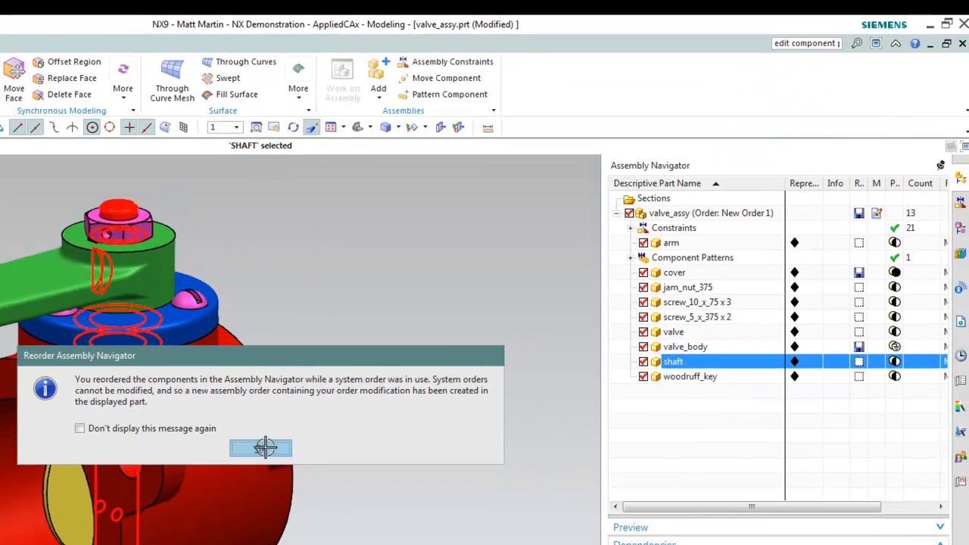
click(261, 448)
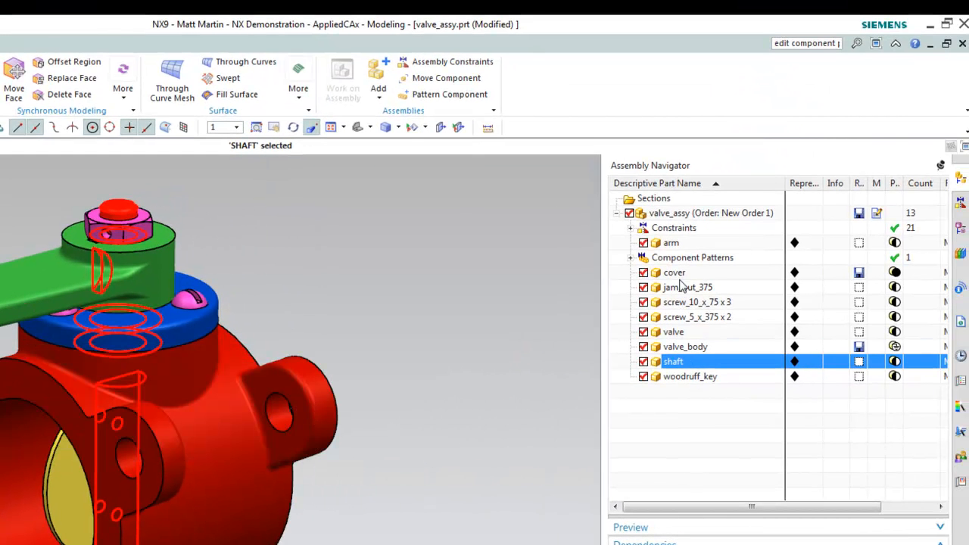
drag(677, 277, 690, 362)
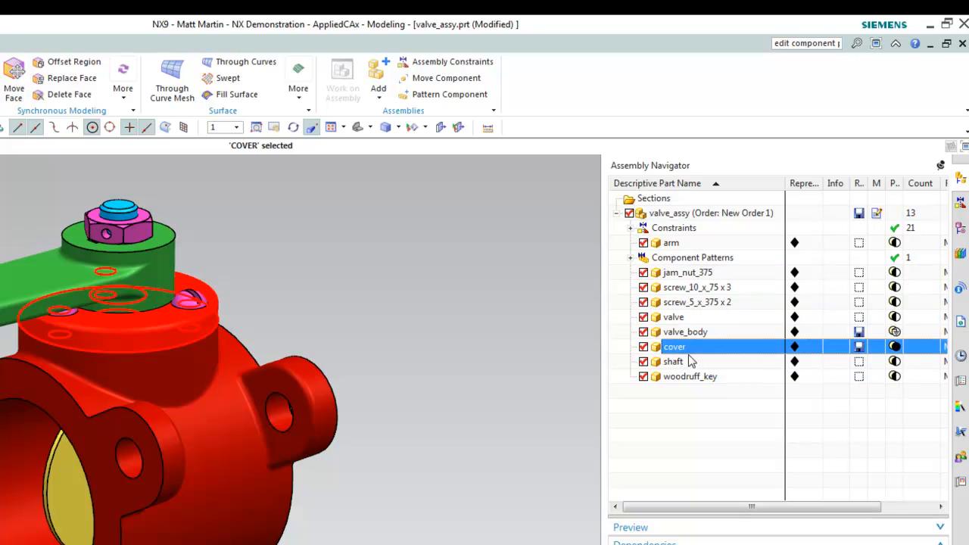
right_click(711, 218)
mouse_move(763, 284)
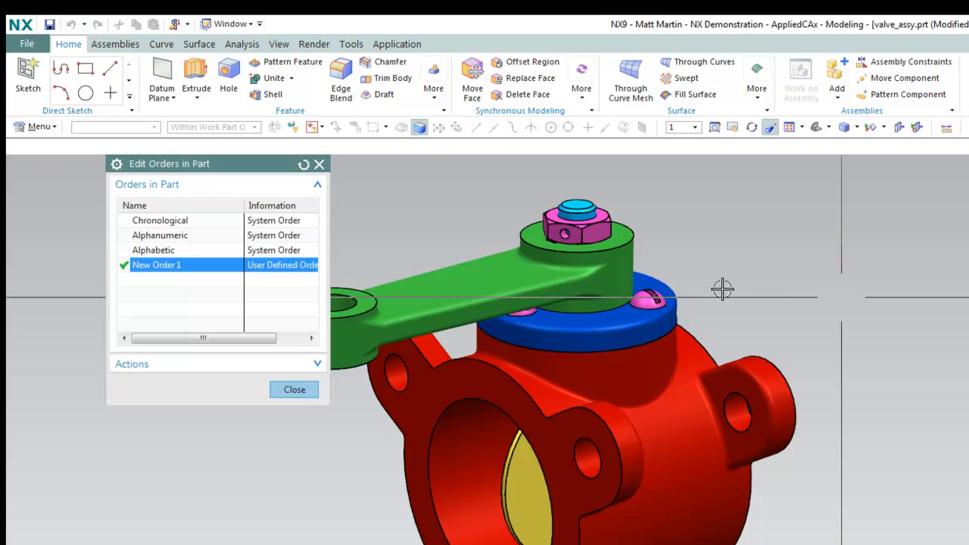
Rename New Order 1 to UpdatedOrder and close the orders list
right_click(149, 269)
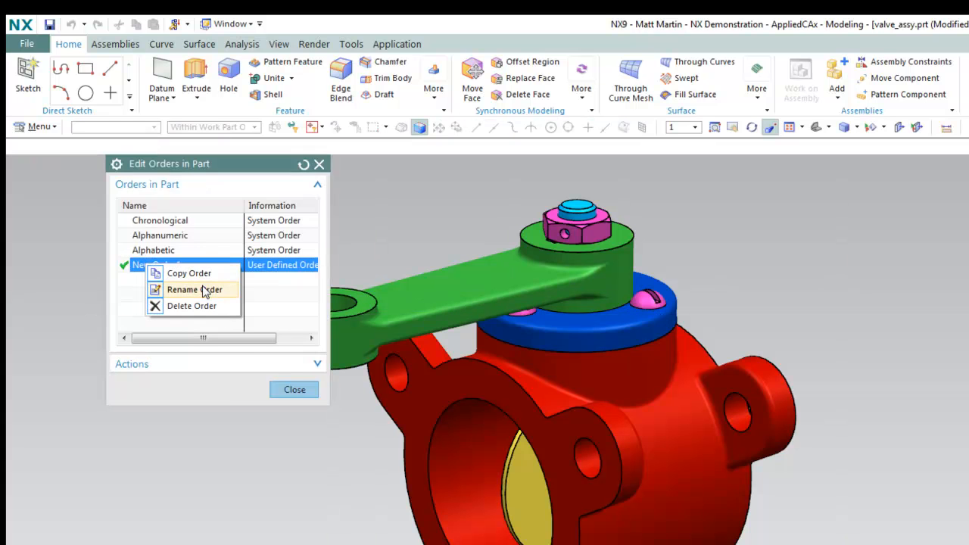
click(194, 290)
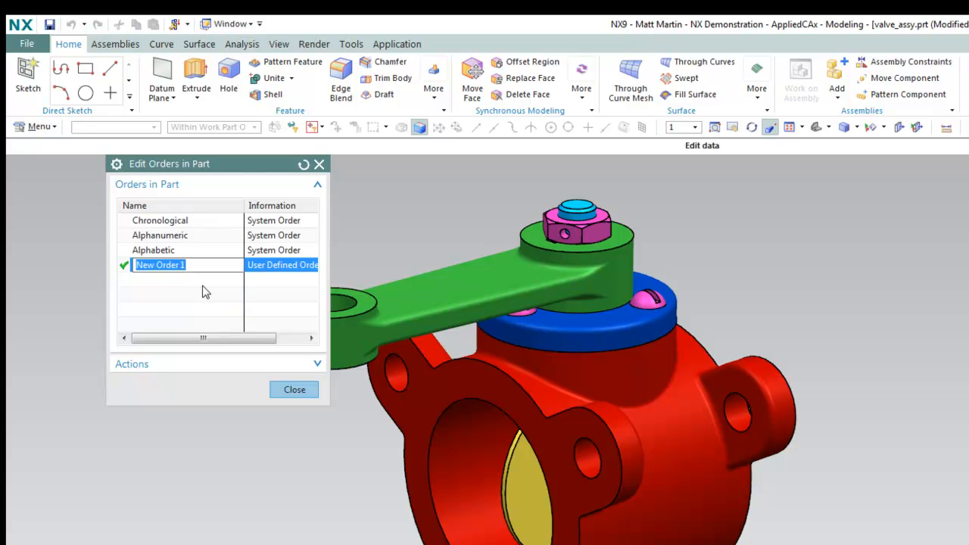
text(UpdatedOrder)
key(Return)
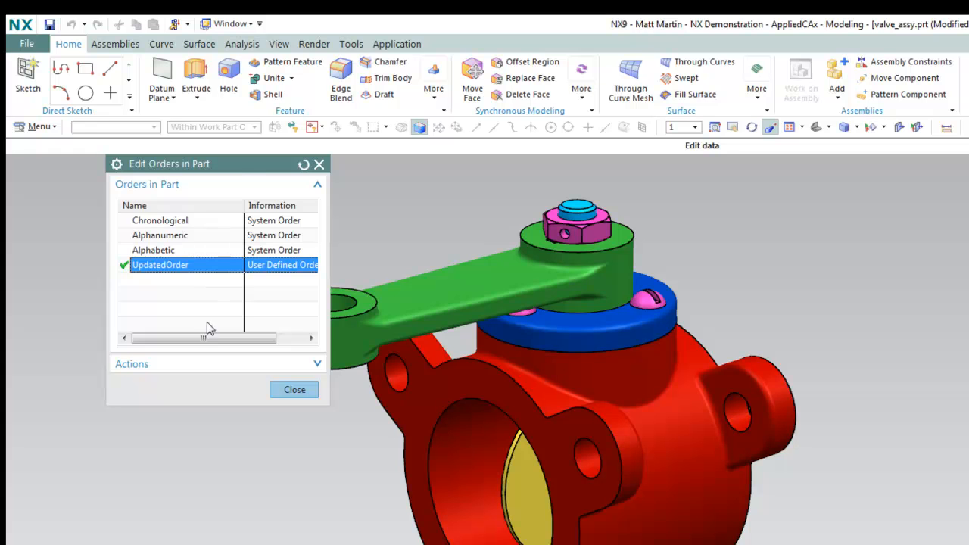
click(295, 390)
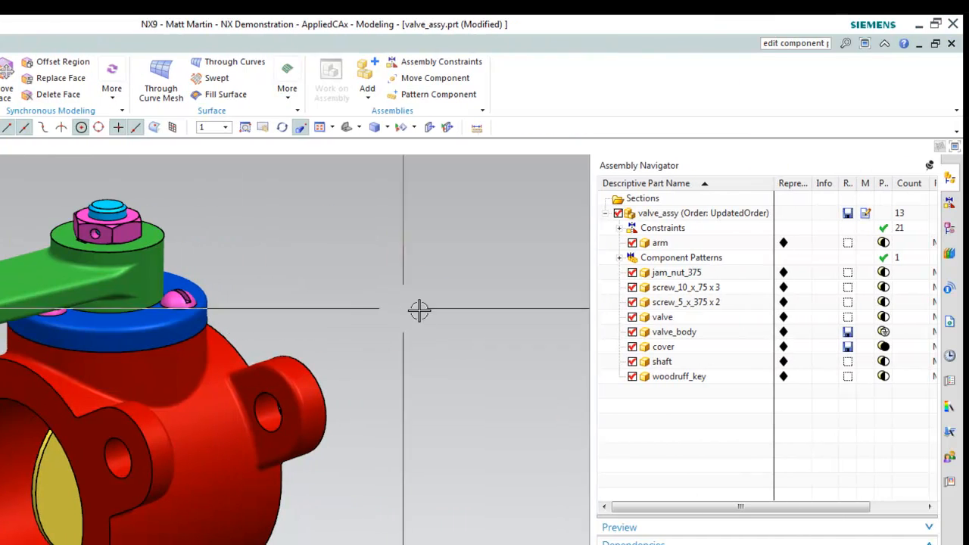
Delete the SCREW_10_X_75 pattern with all its copies, then select the remaining screw_10_x_75
click(620, 228)
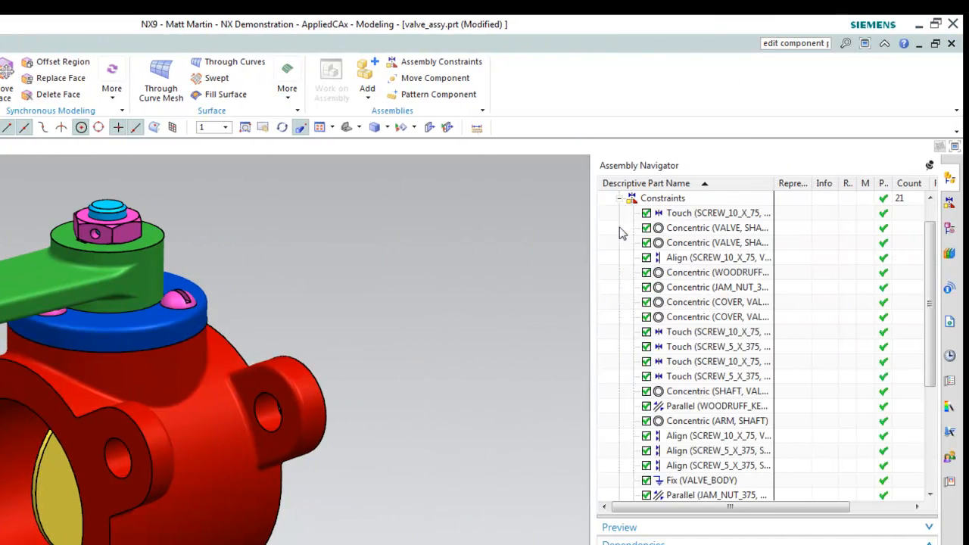
click(619, 198)
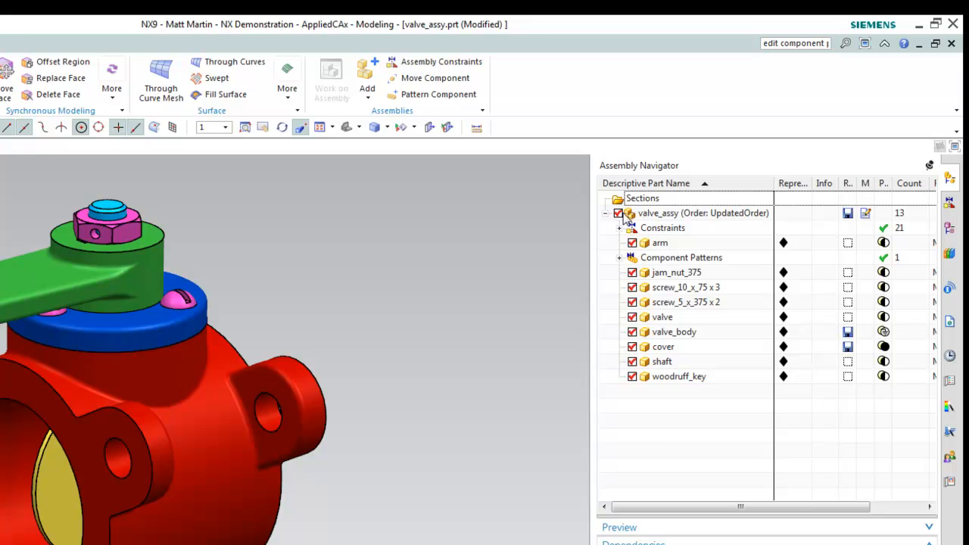
click(620, 258)
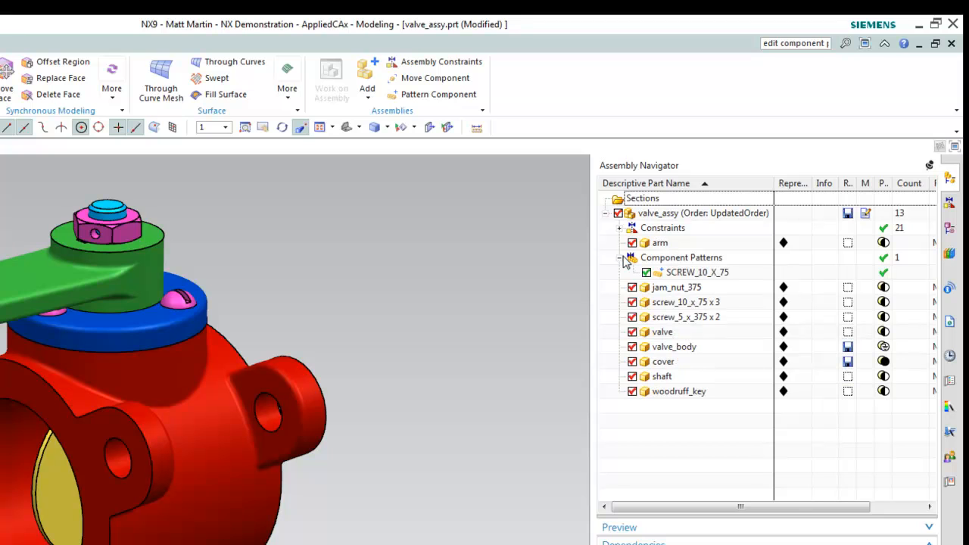
right_click(681, 277)
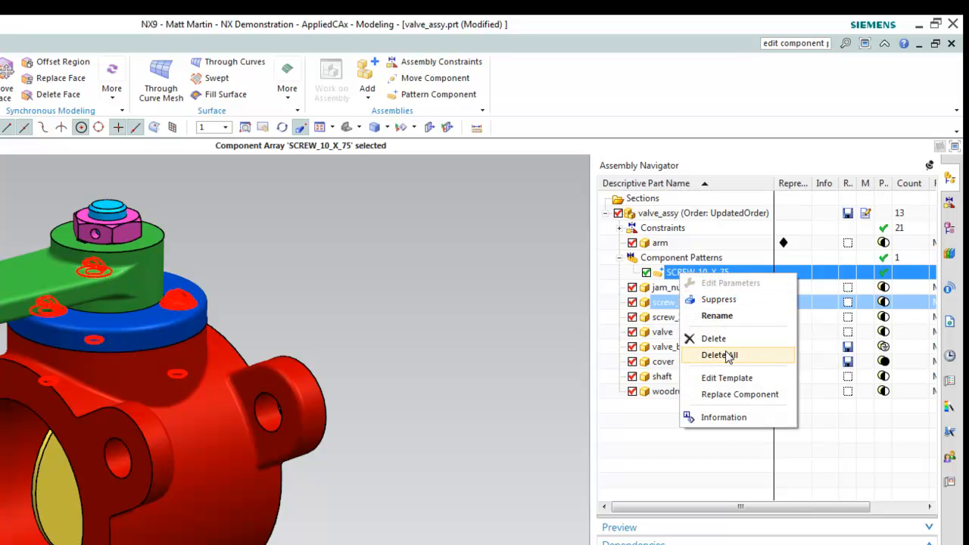
click(719, 355)
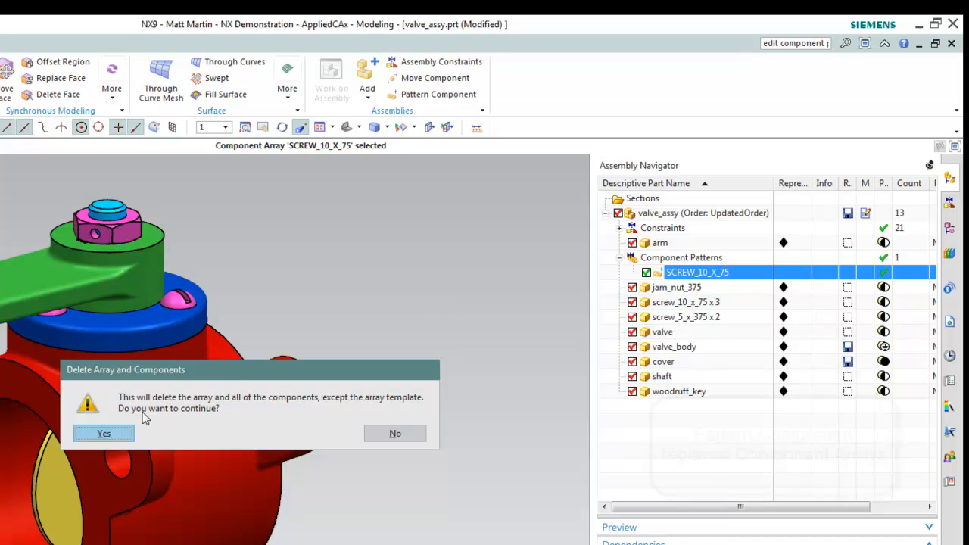
click(121, 433)
scroll(389, 326, up, 4)
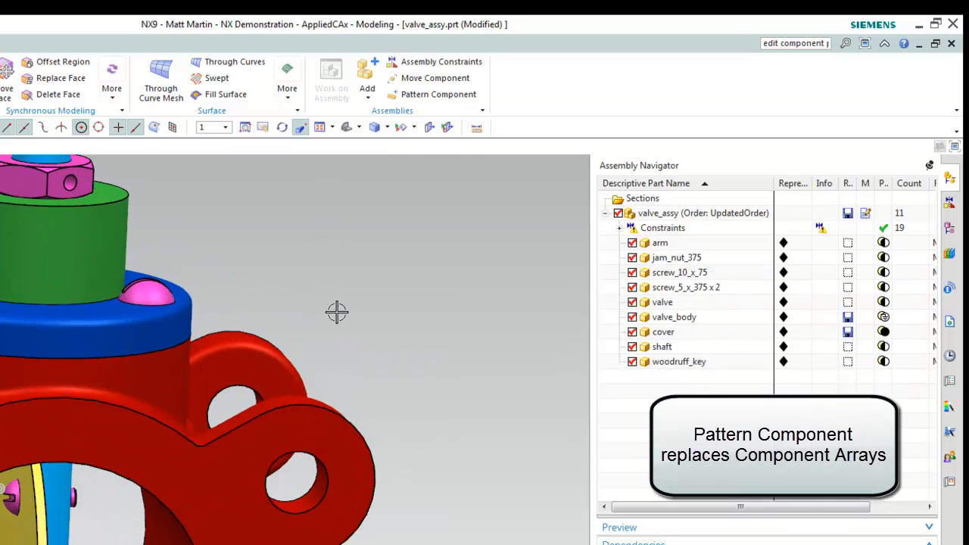
click(182, 296)
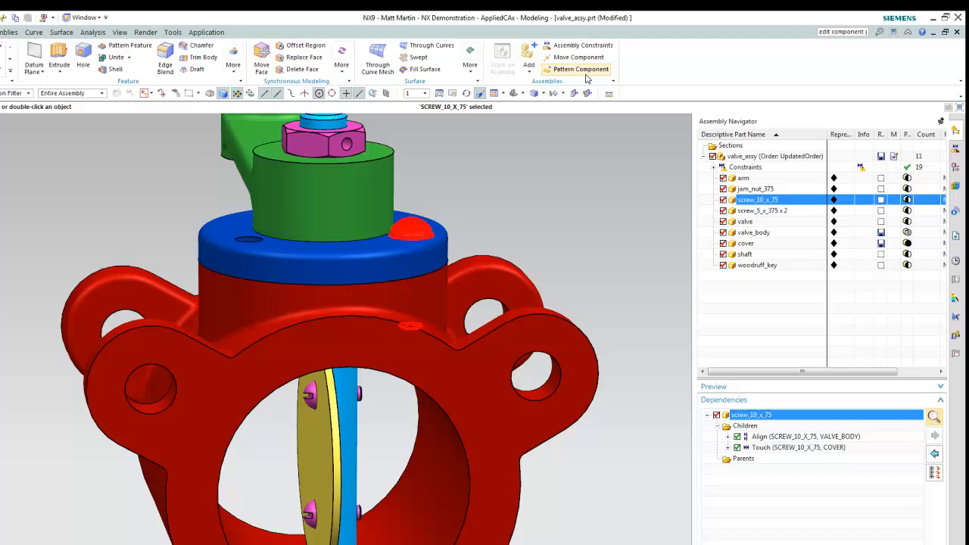
Pattern screw_10_x_75 with a Reference layout following the cover's existing hole pattern
click(455, 95)
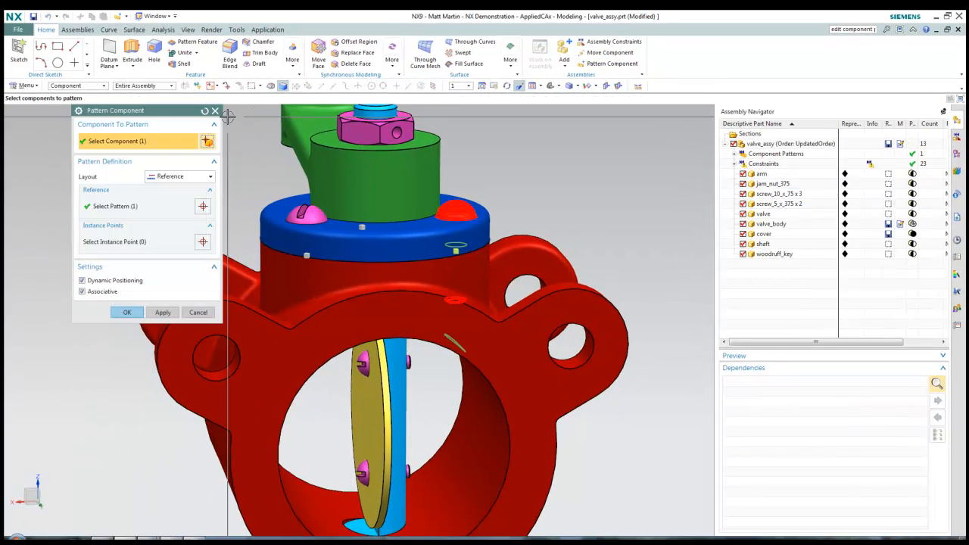
click(205, 180)
click(198, 188)
click(200, 176)
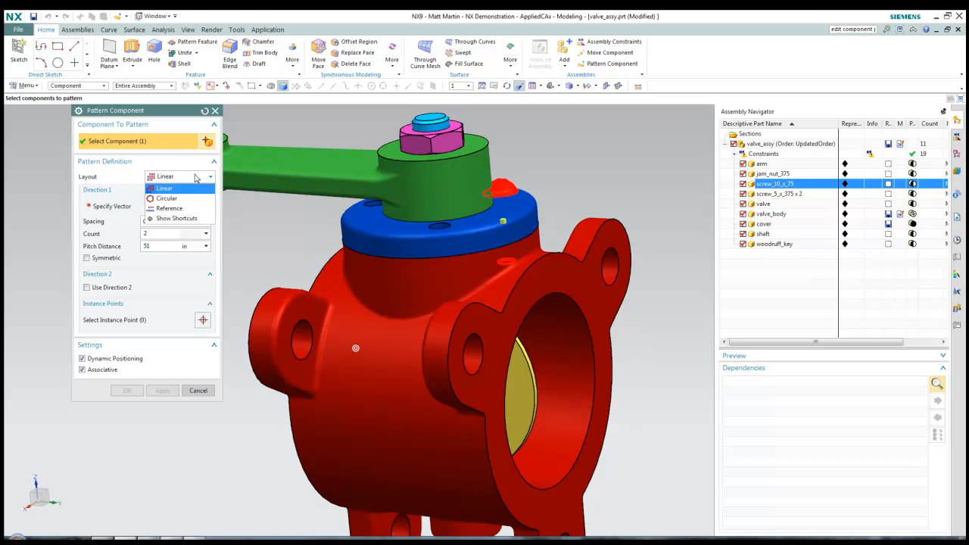
click(190, 195)
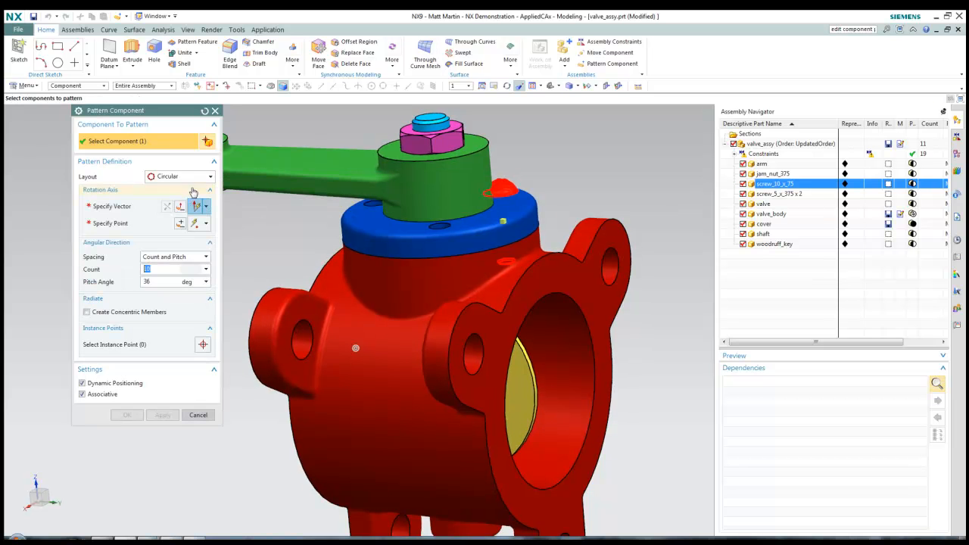
click(201, 176)
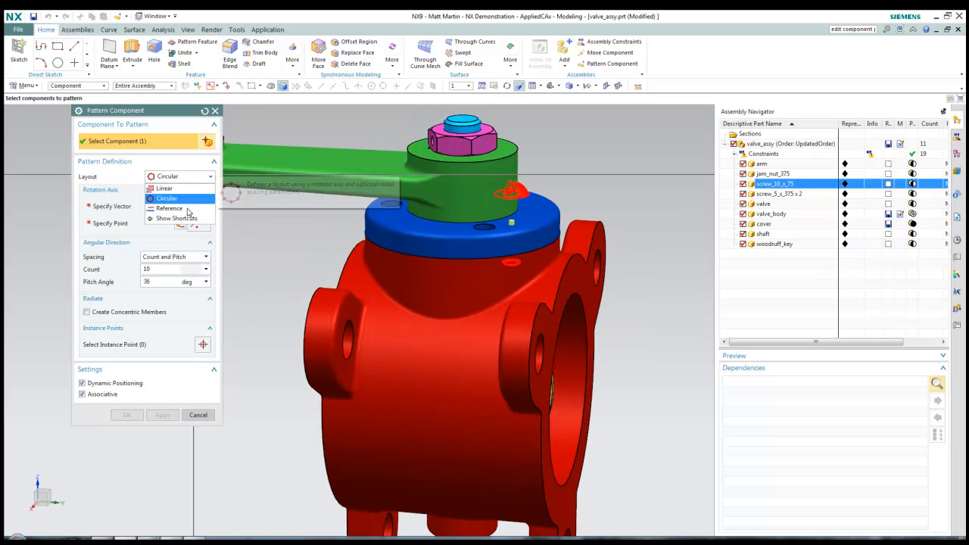
click(195, 197)
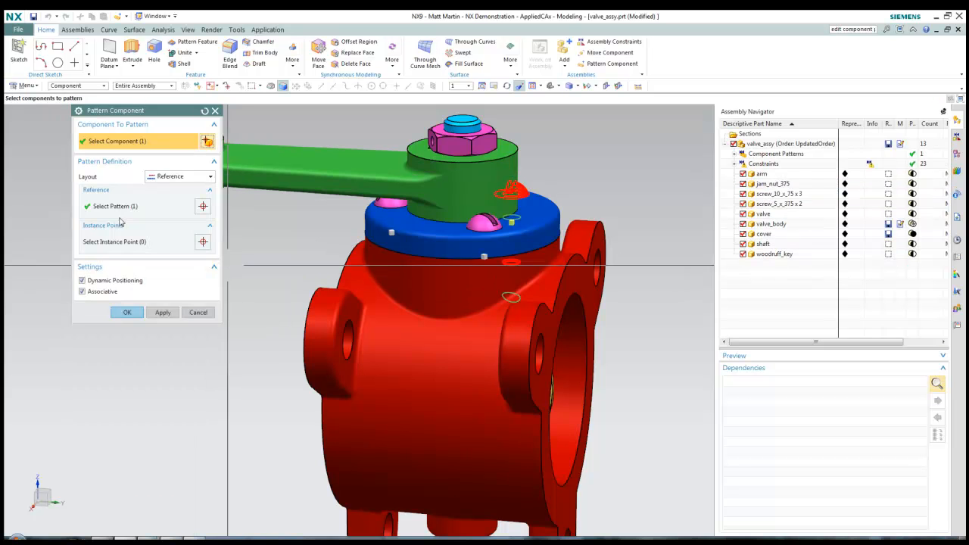
click(115, 207)
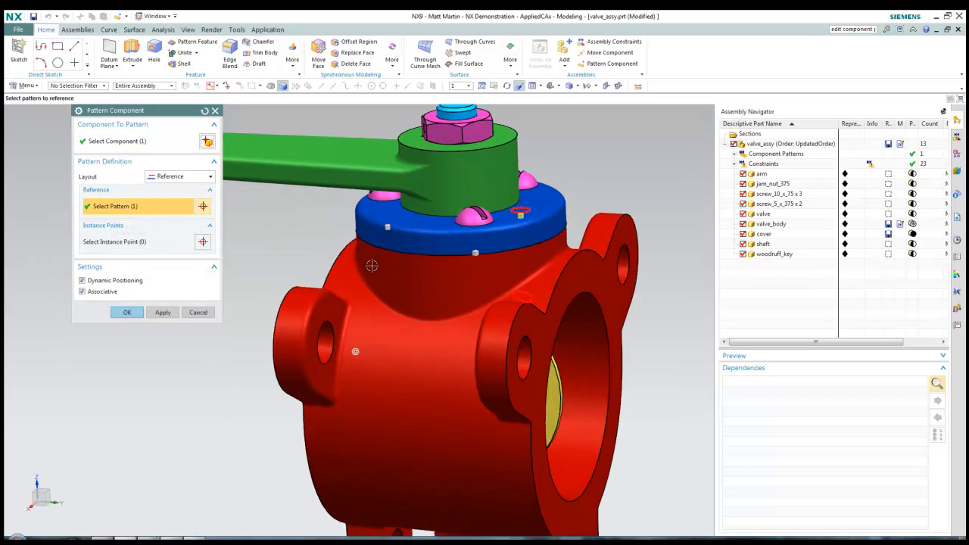
click(127, 312)
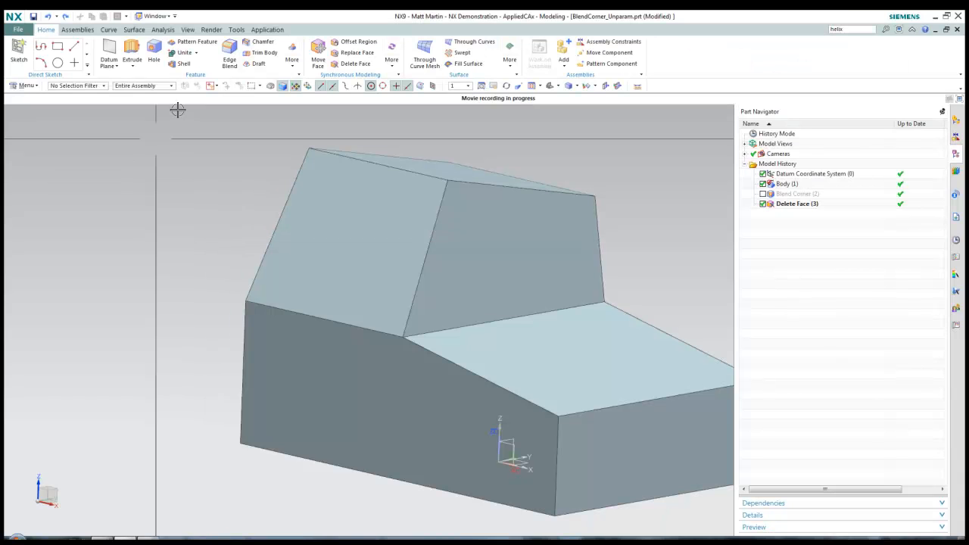
Expand the More commands in the Home tab's Feature group
click(291, 53)
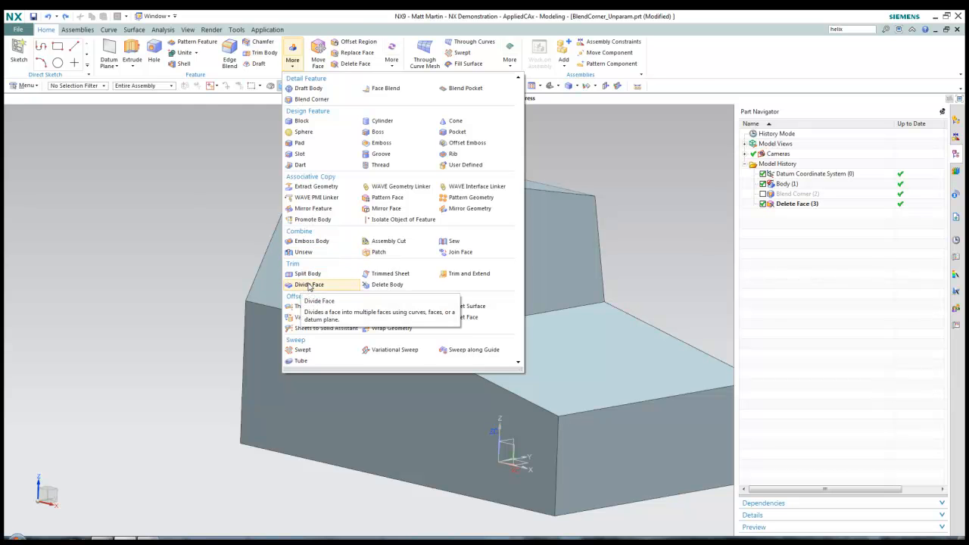
Divide the upper slanted face with a two-point line from its lower edge to its top edge
click(308, 285)
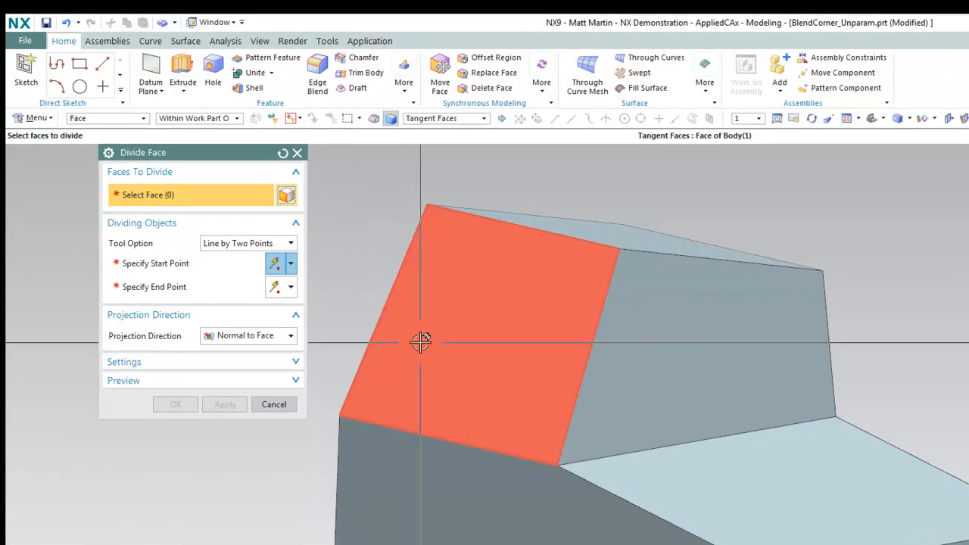
click(304, 244)
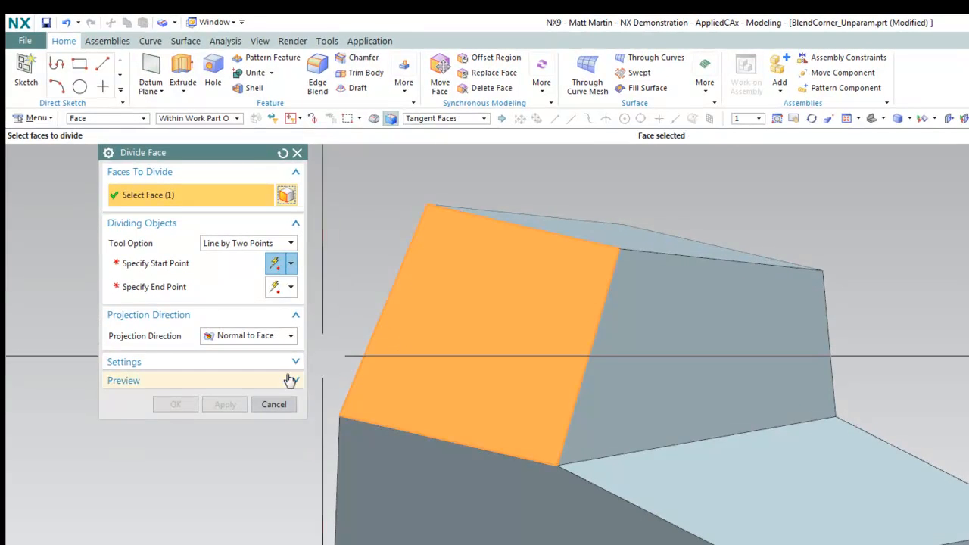
click(253, 243)
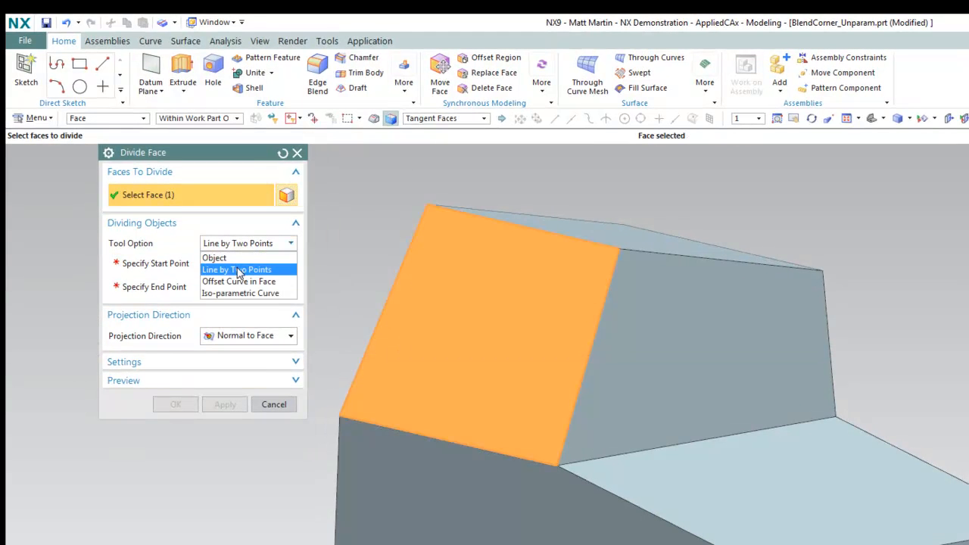
click(239, 270)
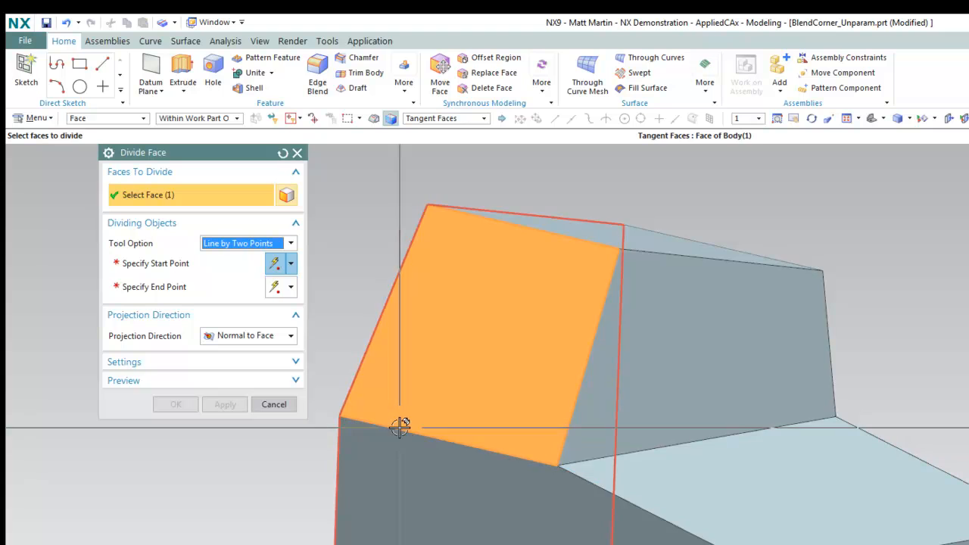
click(207, 267)
click(385, 426)
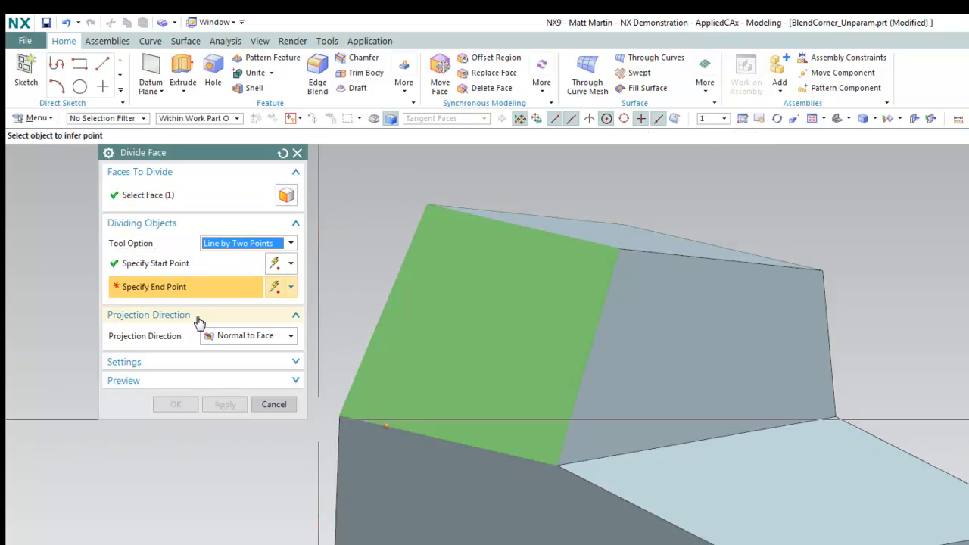
click(569, 236)
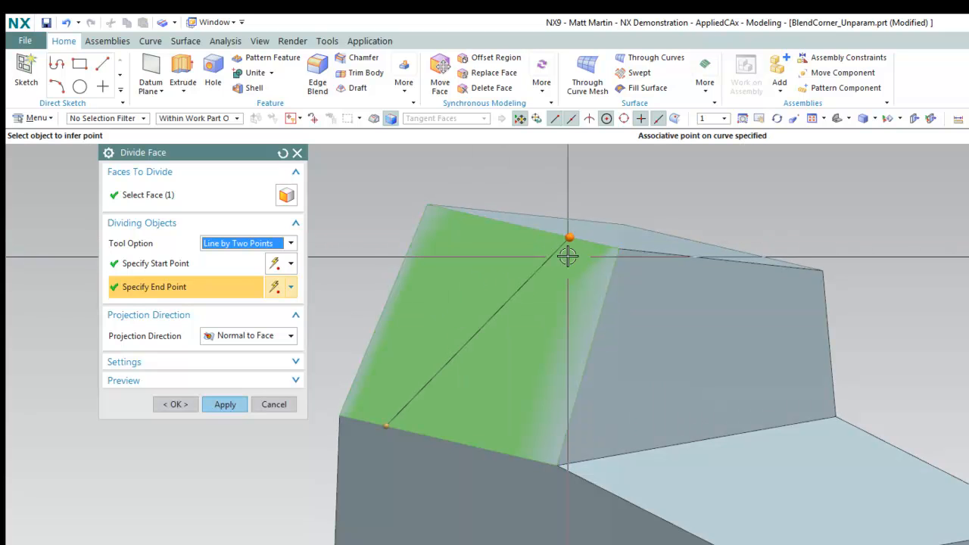
click(177, 405)
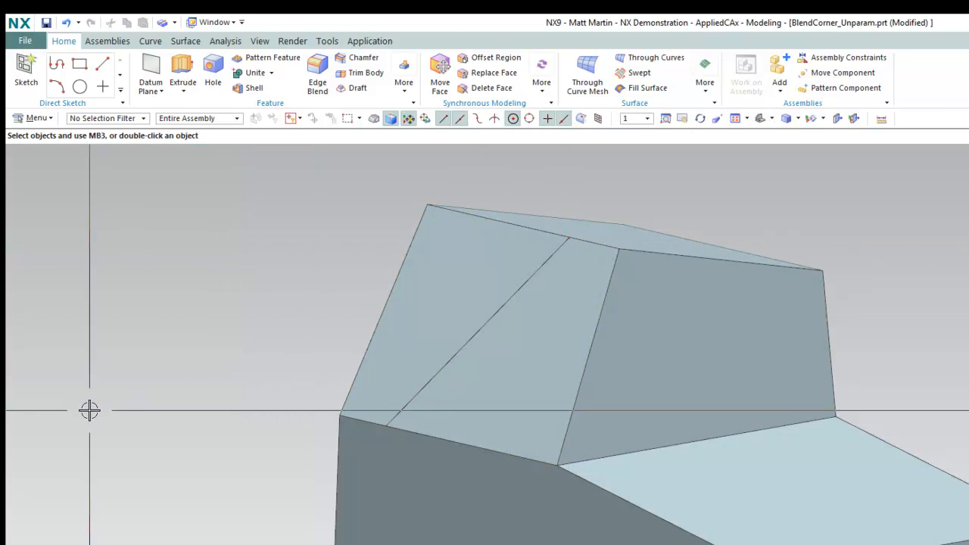
Undo the line split and rerun Divide Face using Offset Curve in Face
key(ctrl+z)
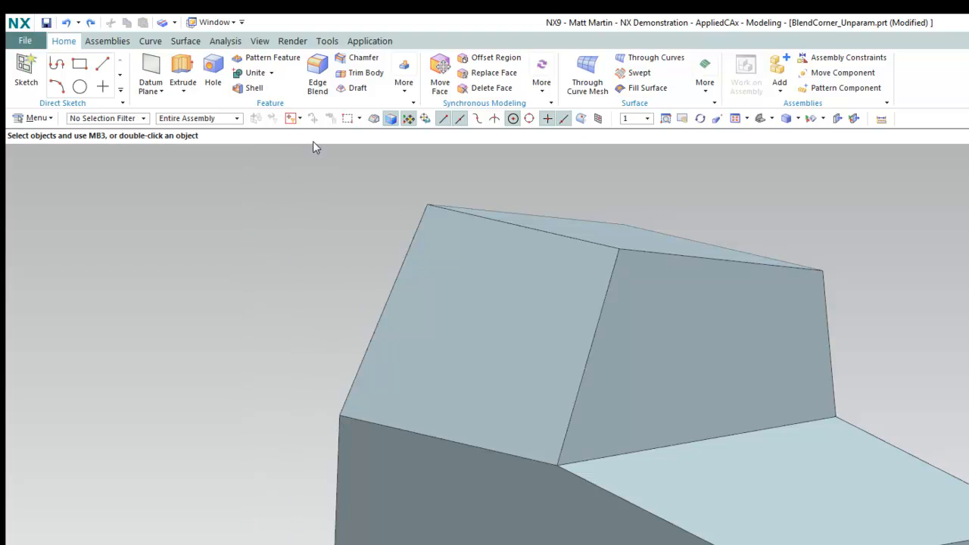
click(171, 27)
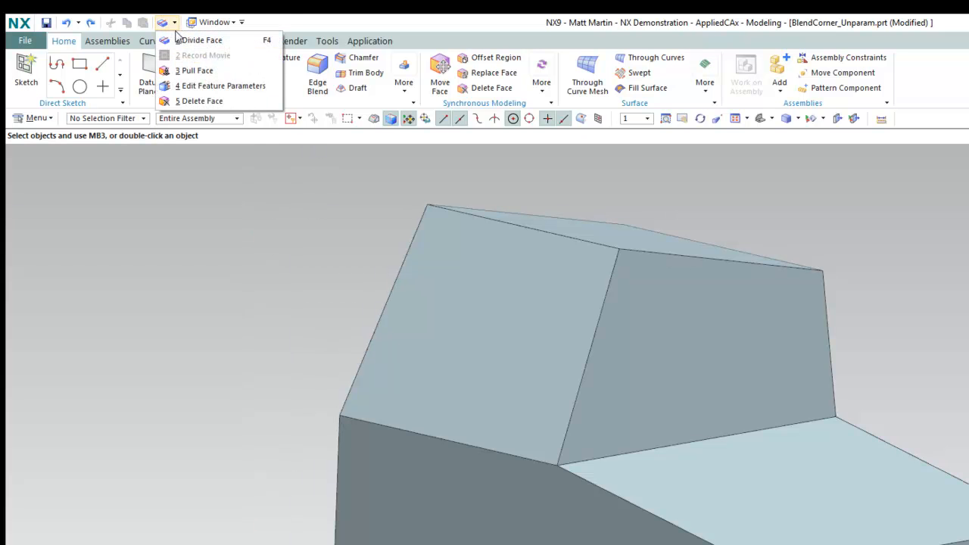
click(200, 41)
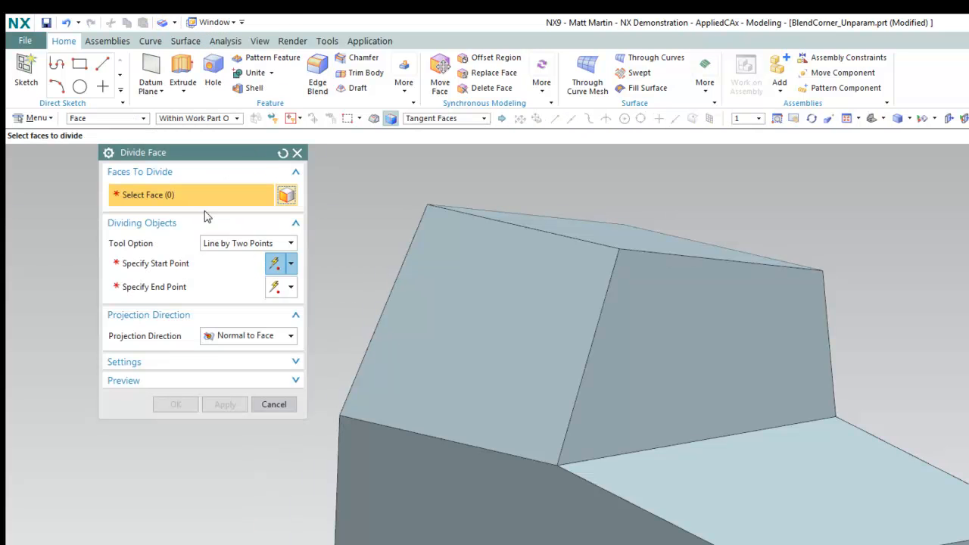
click(238, 244)
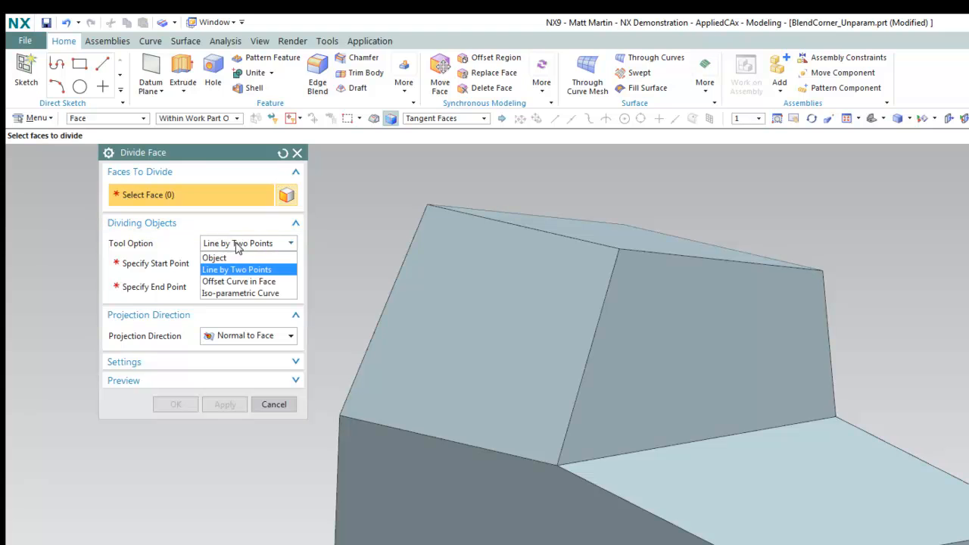
click(249, 282)
click(395, 377)
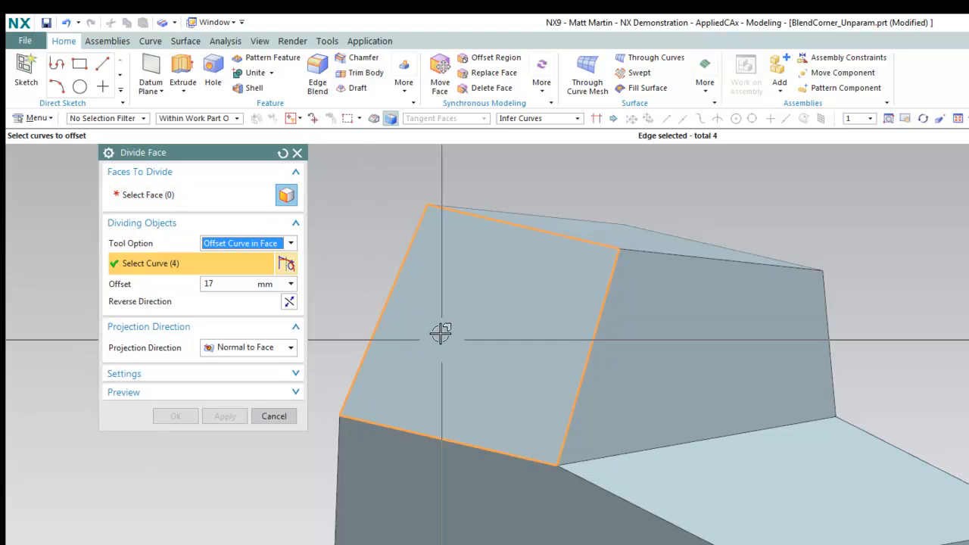
shift+click(405, 255)
Divide the two faces with a curve offset 20 mm from the left edge
click(189, 198)
click(411, 310)
click(407, 464)
click(187, 265)
click(380, 313)
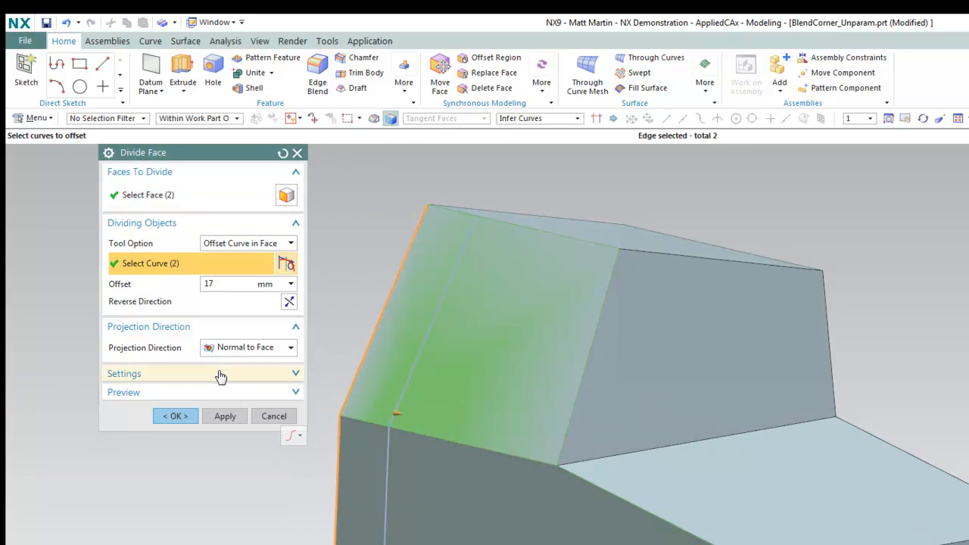
text(20)
key(Return)
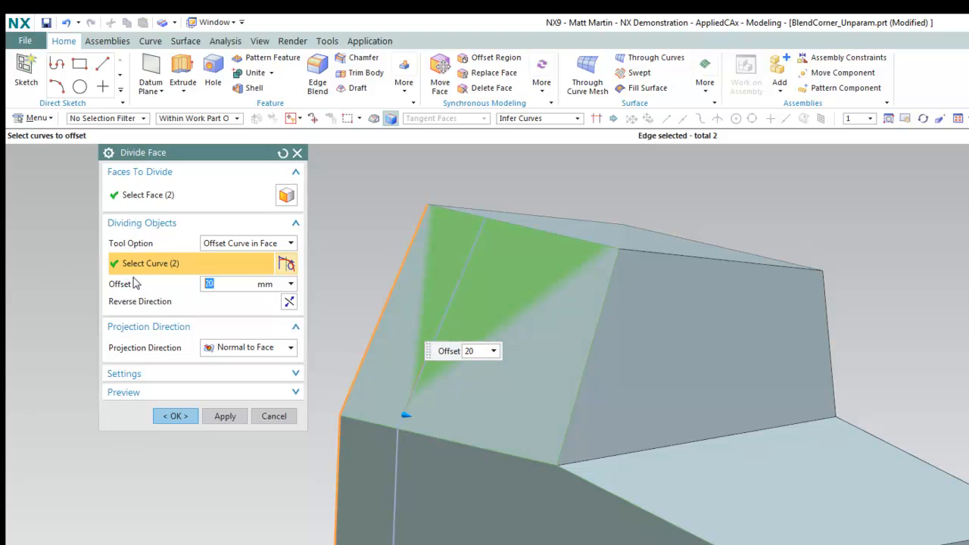
click(185, 417)
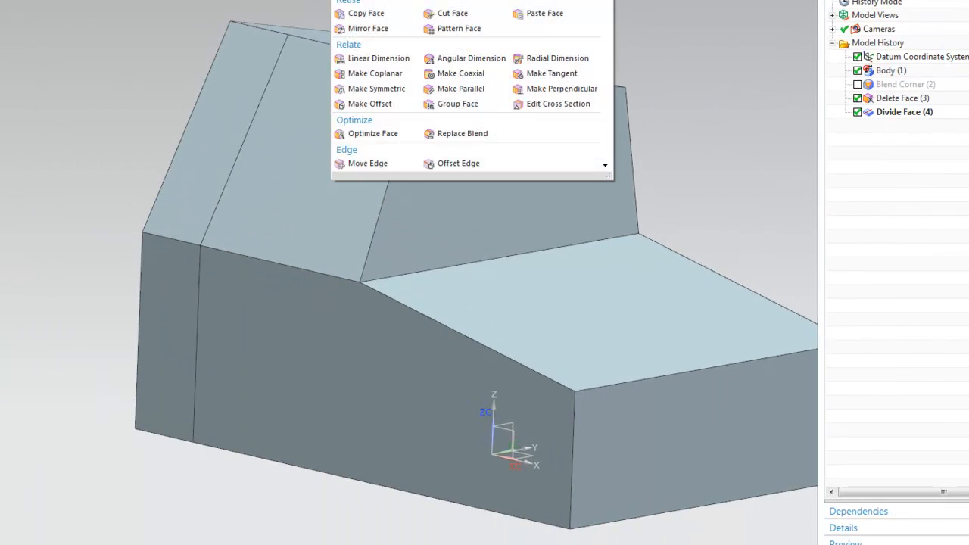
Pull the left end face out 27 mm and the slanted strip about 21 mm, then undo
click(157, 337)
drag(158, 336, 91, 353)
click(42, 151)
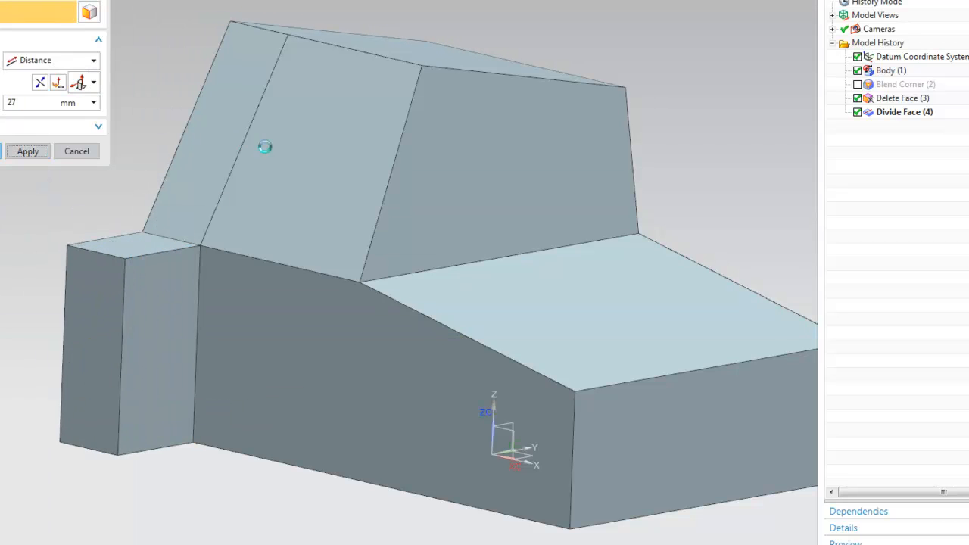
click(205, 98)
drag(199, 104, 149, 82)
click(23, 186)
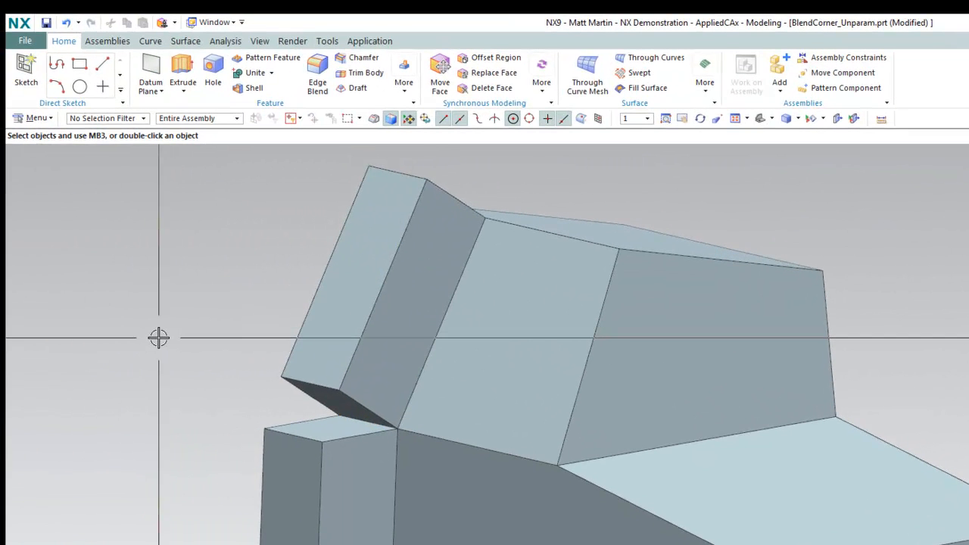
key(ctrl+z)
key(ctrl+z)
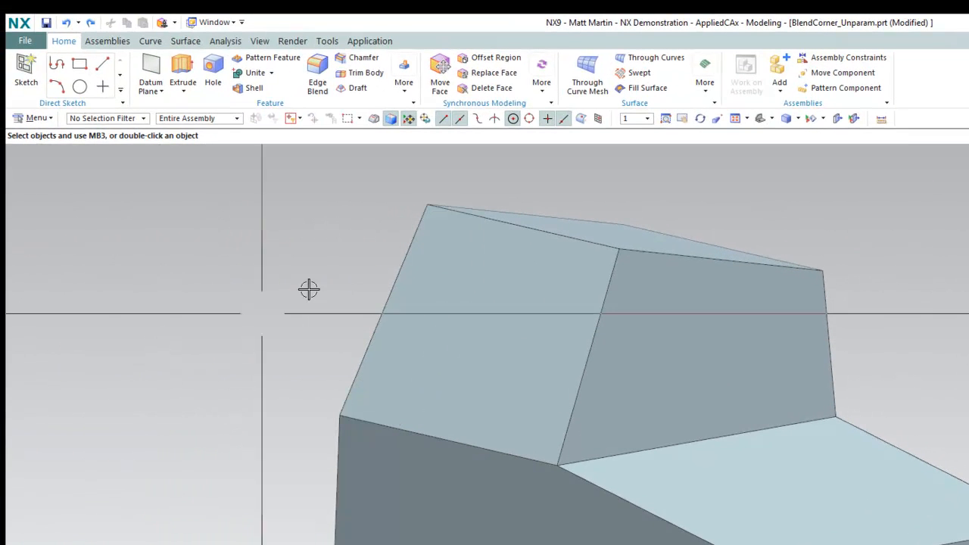
Divide the lower front face along an iso-parametric curve, adjusting its direction and position before confirming
click(173, 22)
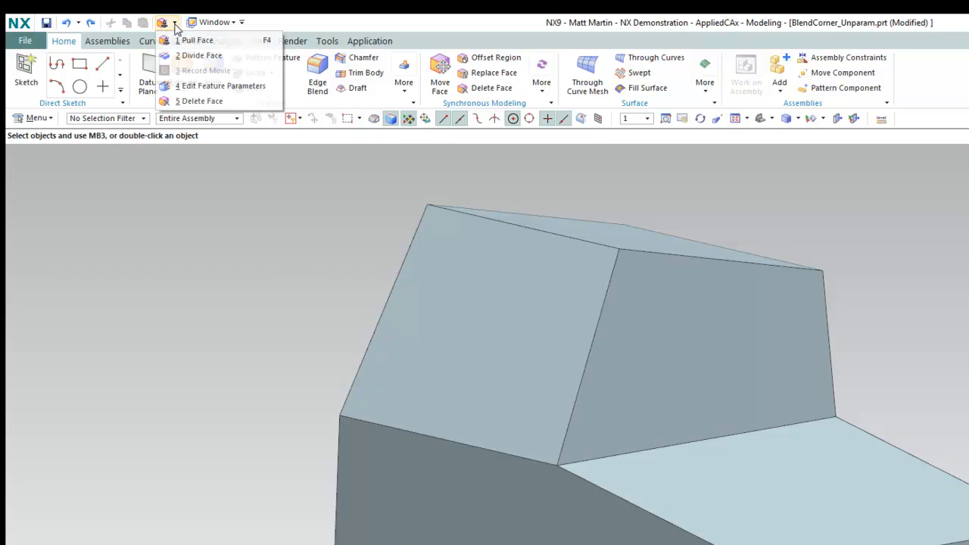
click(201, 56)
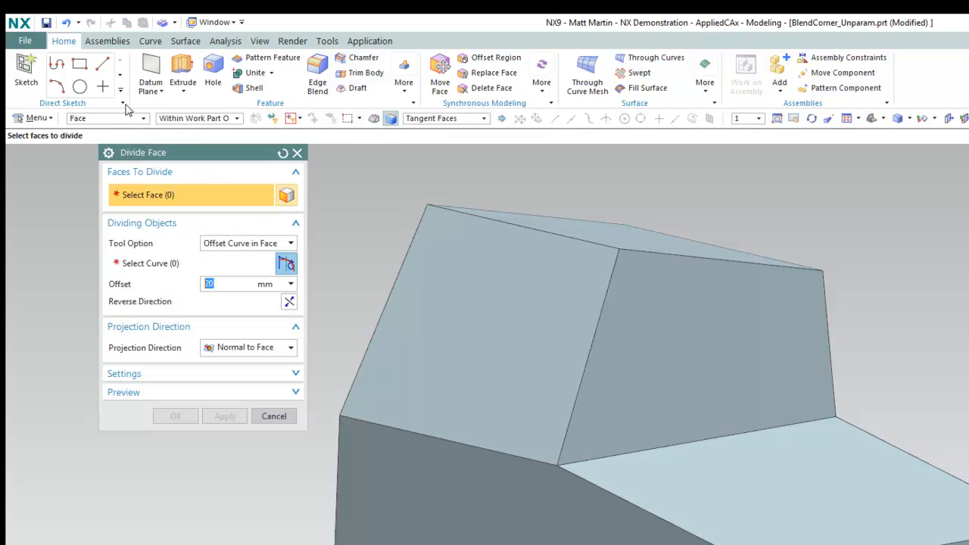
click(240, 244)
click(256, 294)
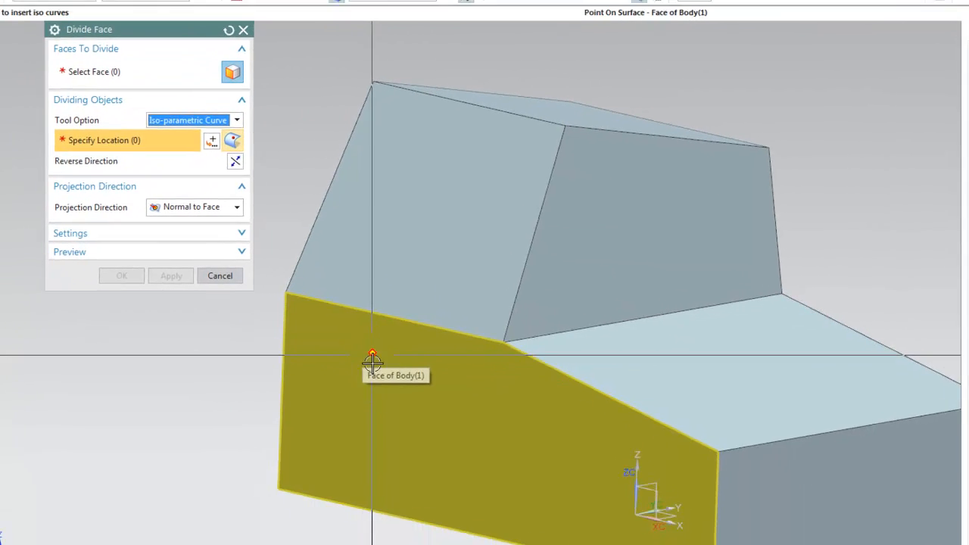
click(429, 535)
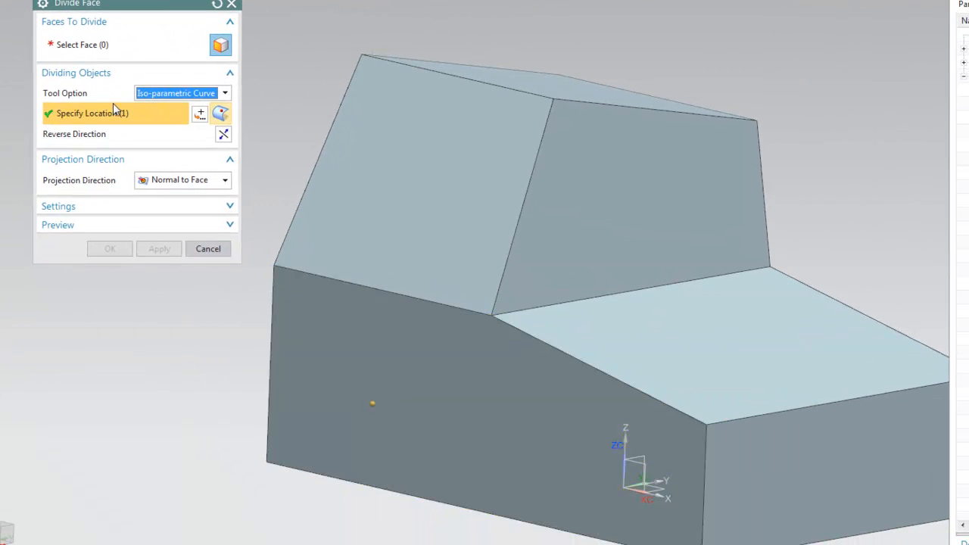
click(397, 427)
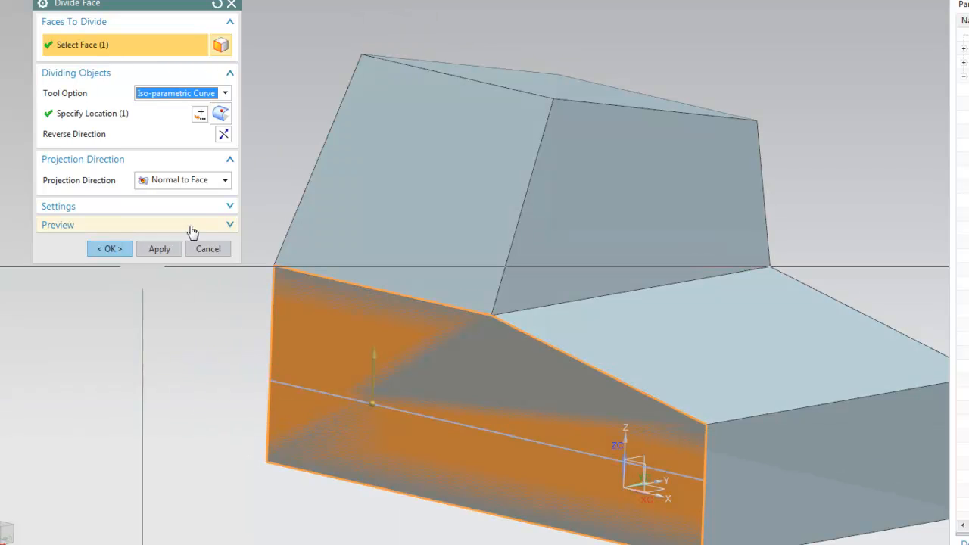
click(223, 134)
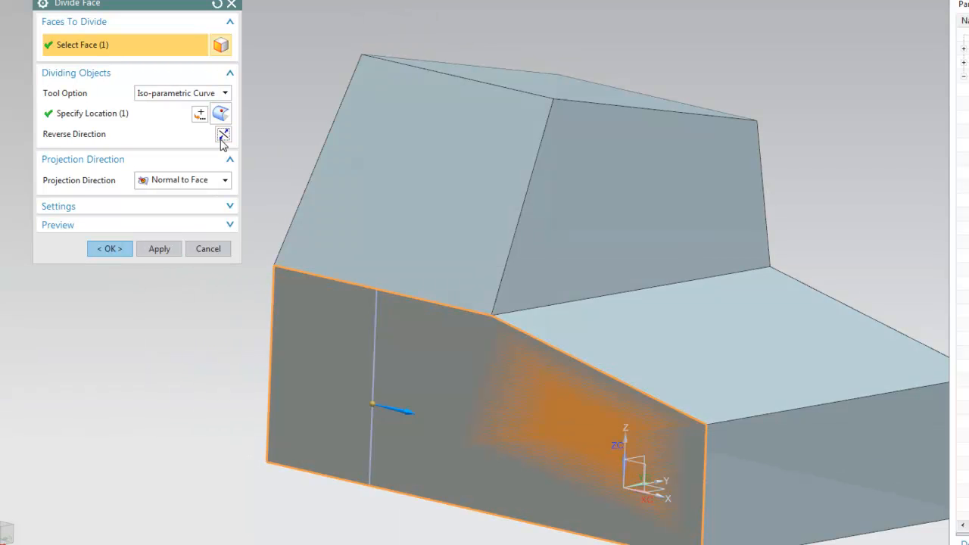
mouse_move(373, 405)
mouse_down()
mouse_move(410, 409)
mouse_move(380, 404)
mouse_move(389, 361)
mouse_move(389, 396)
mouse_up()
double_click(414, 411)
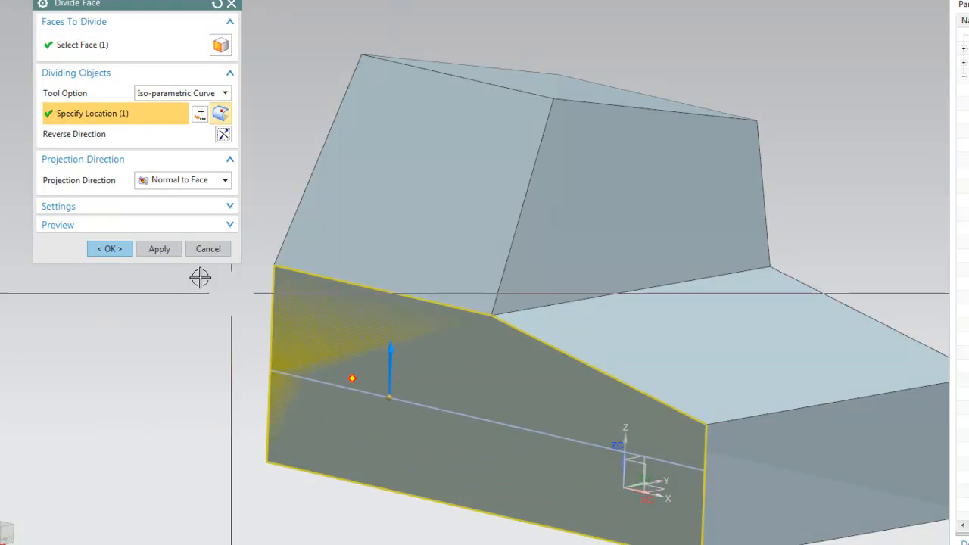
click(109, 249)
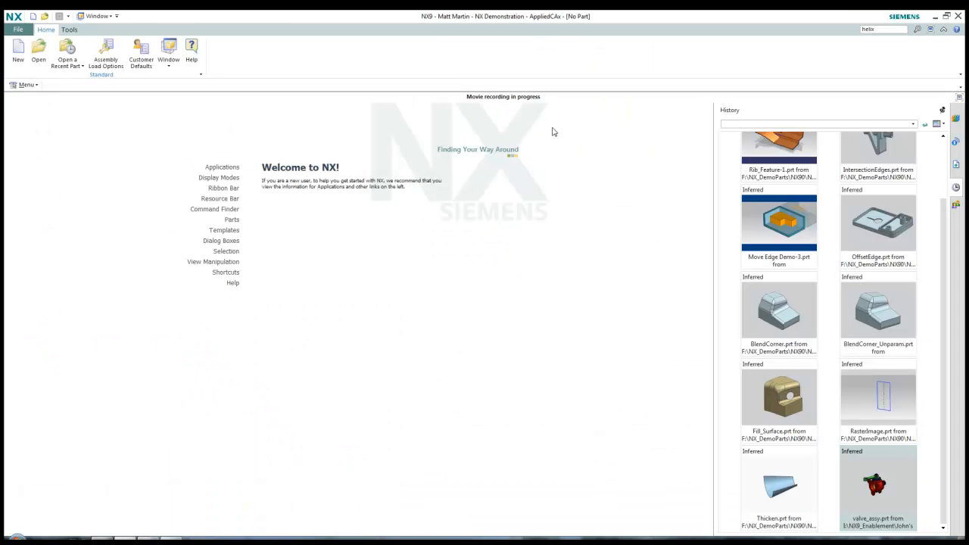
Reopen valve_assy, select the screw_5_x_375 and screw_10_x_75 components, and start an assembly constraint
click(878, 492)
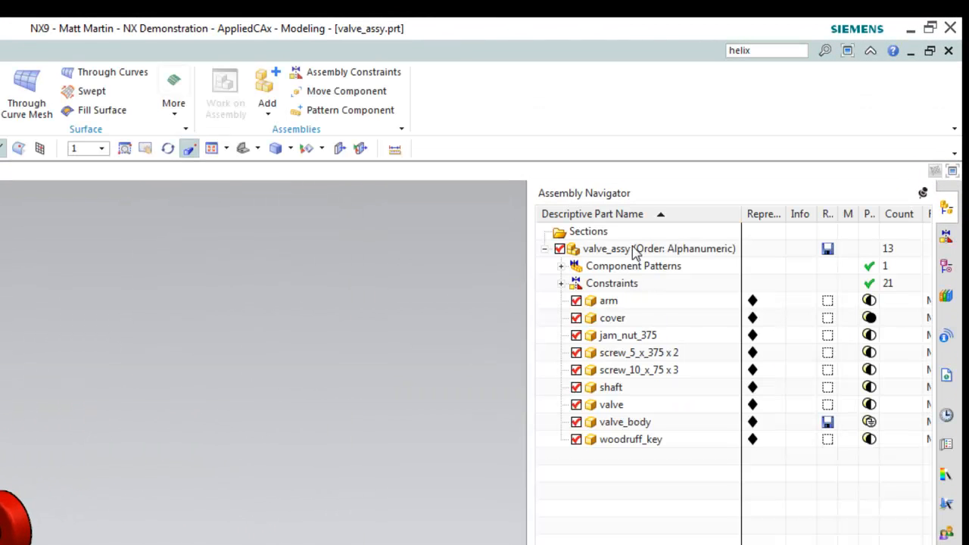
click(681, 354)
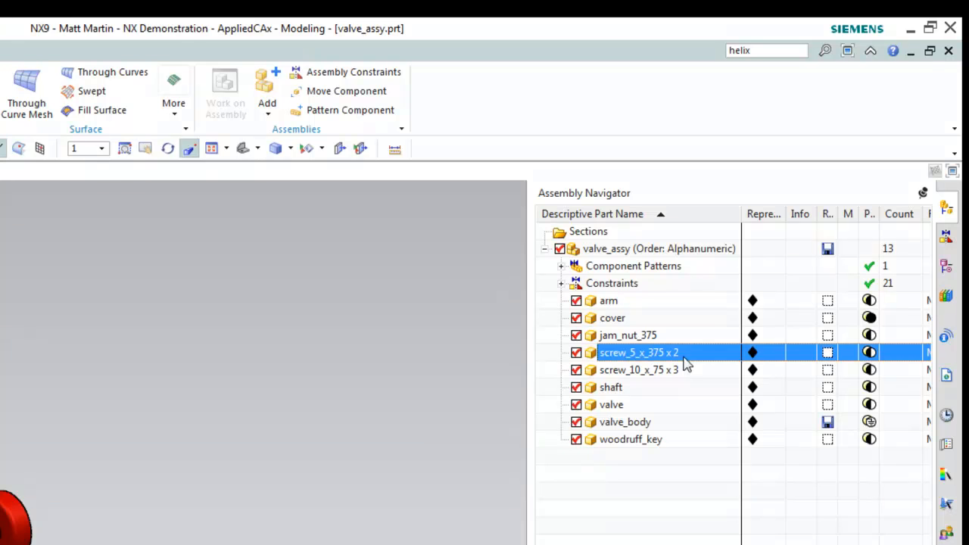
click(695, 371)
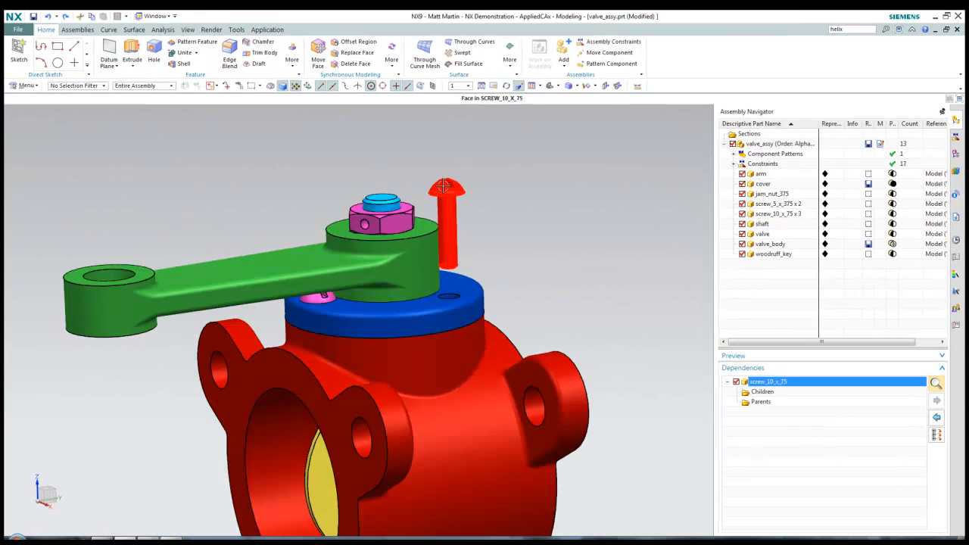
right_drag(444, 186, 443, 173)
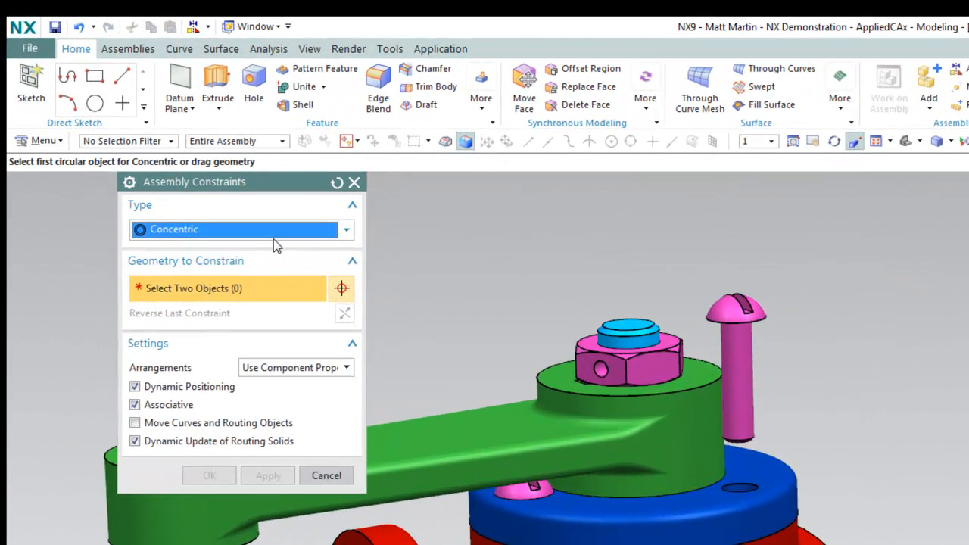
Use an Align/Lock constraint to align the screw head edge with the cover hole edge
click(273, 236)
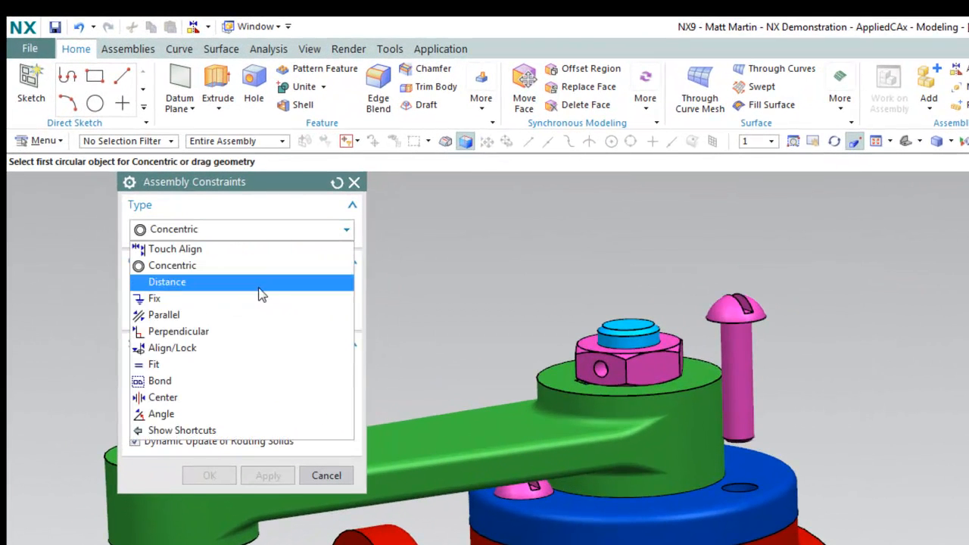
click(214, 349)
scroll(917, 401, down, 5)
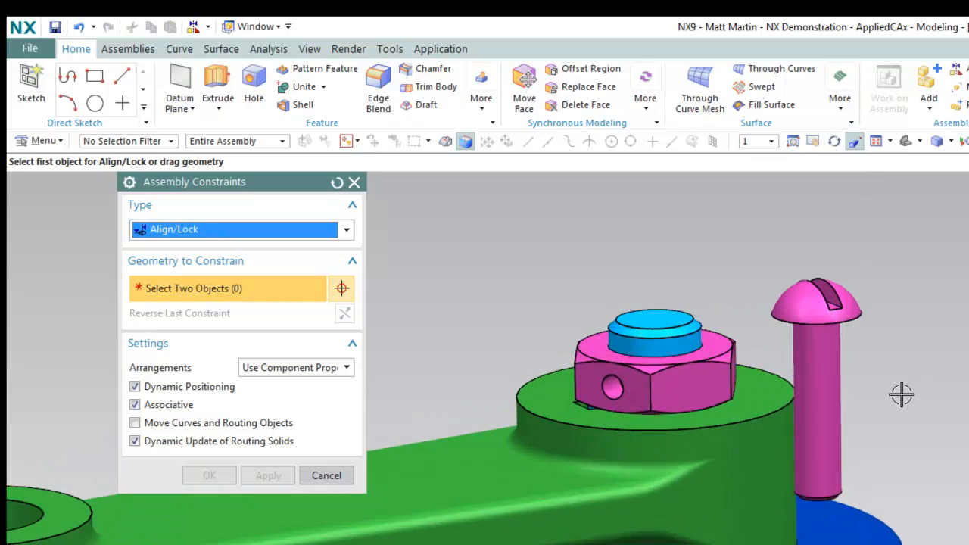
click(889, 360)
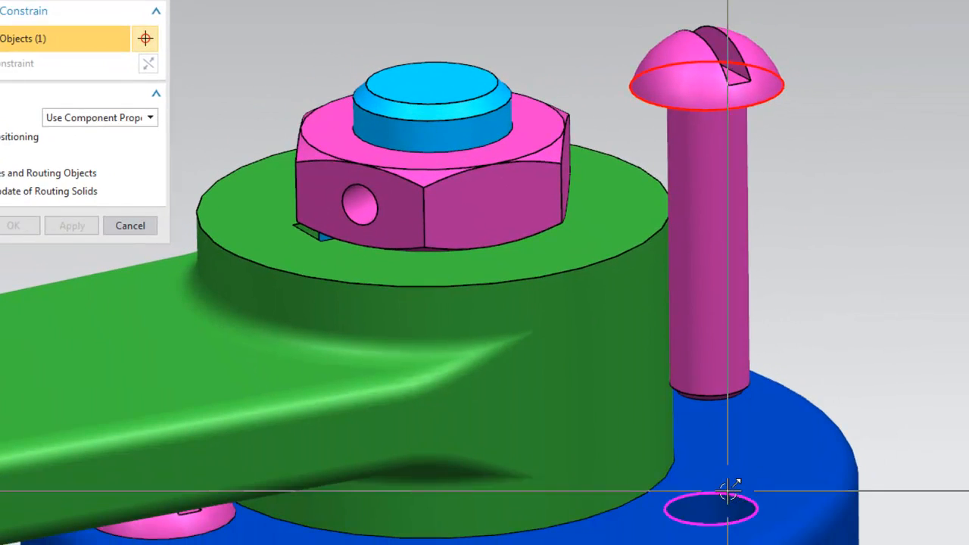
click(728, 492)
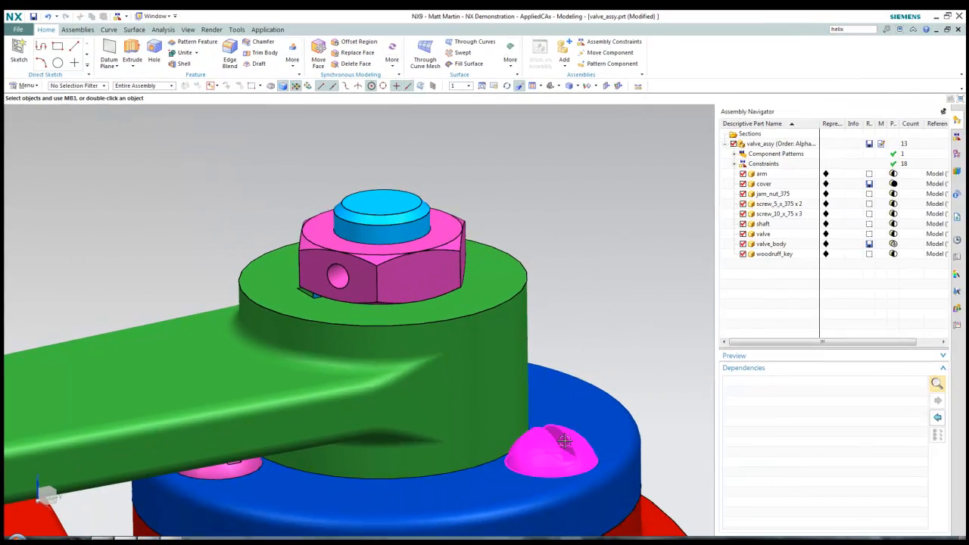
click(617, 452)
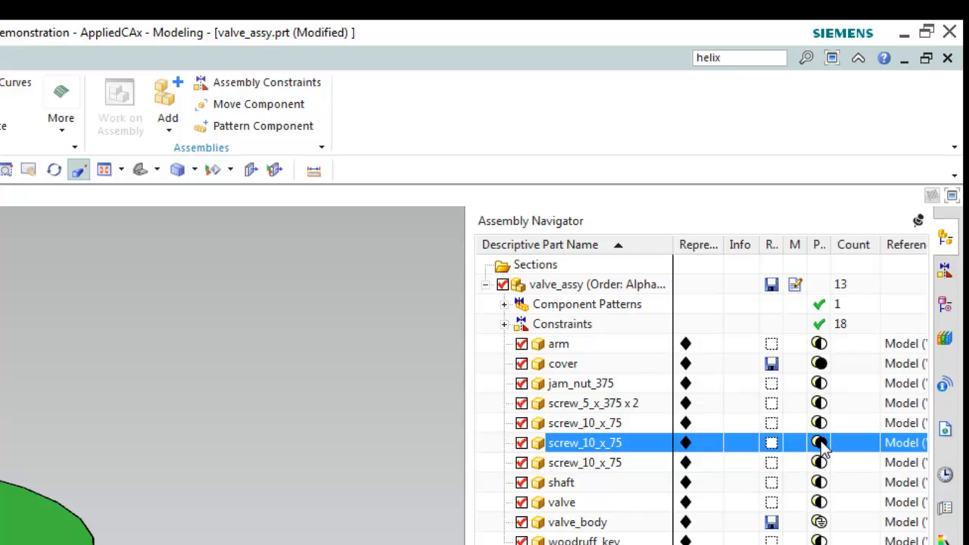
Convert the first cover screw's Concentric constraint to Align/Lock
key(Escape)
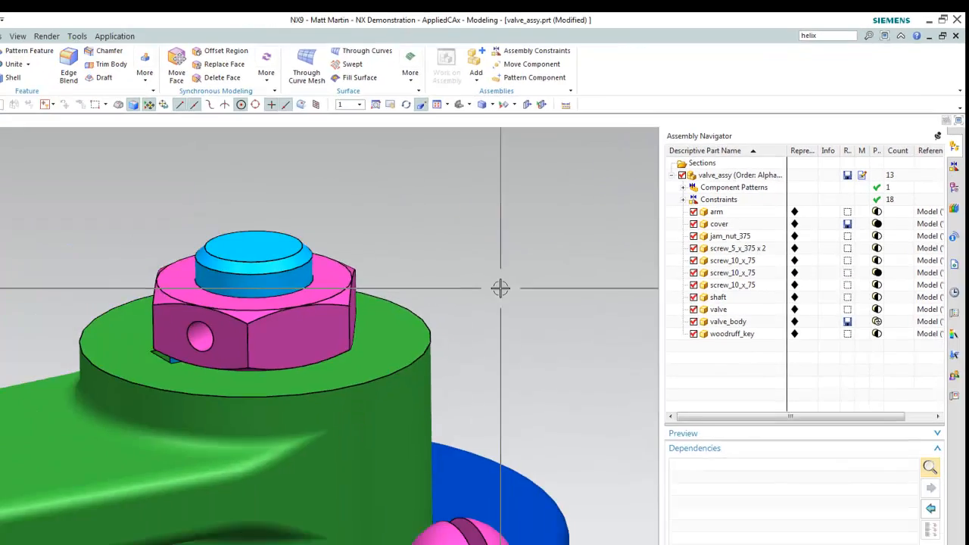
middle_drag(500, 288, 342, 296)
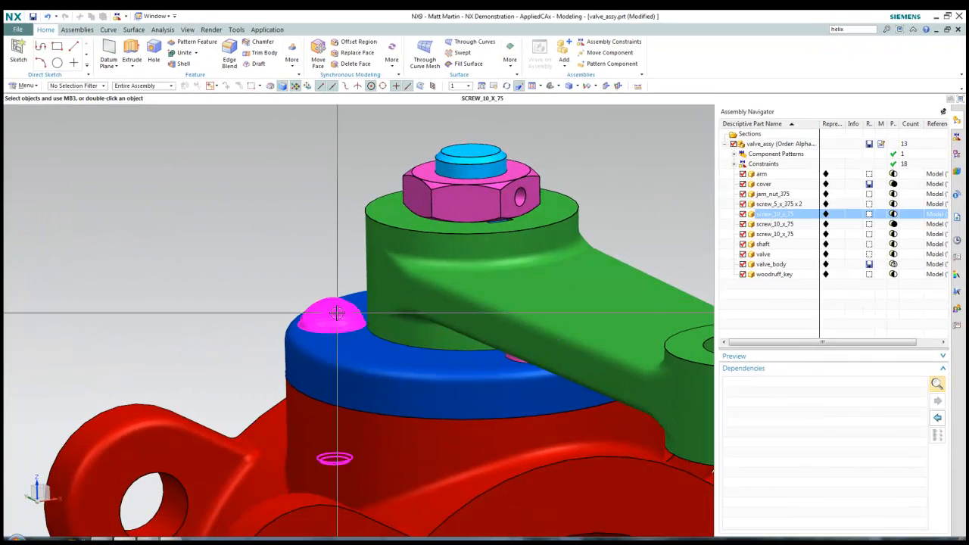
click(337, 312)
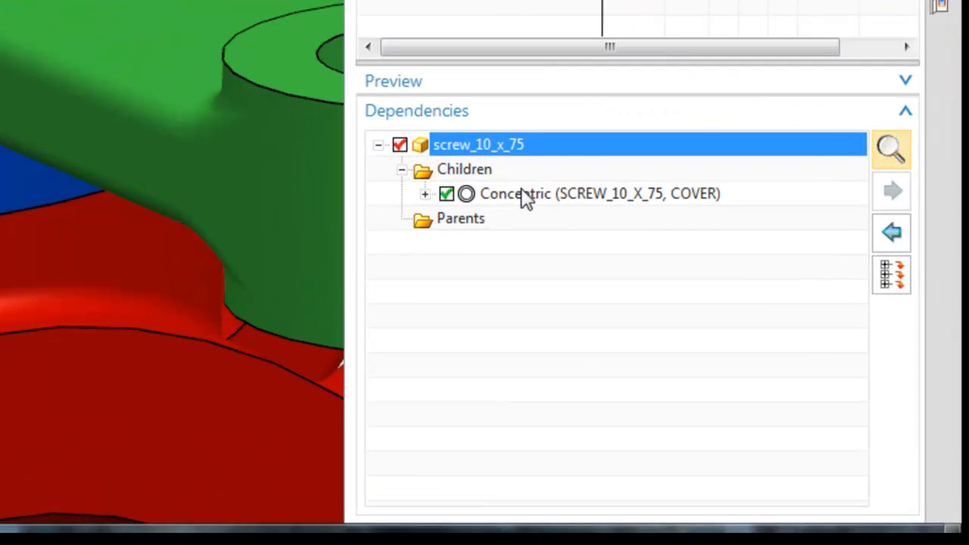
click(785, 402)
right_click(496, 175)
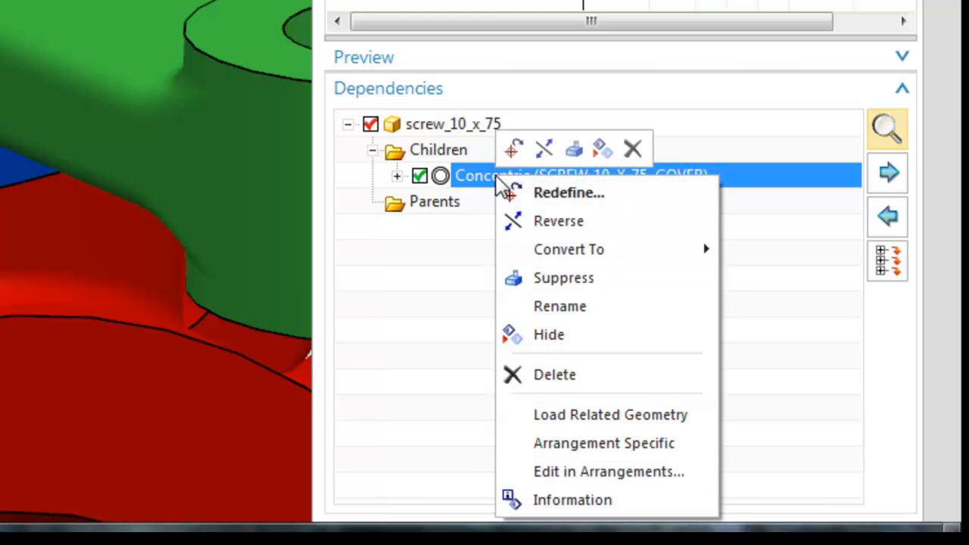
mouse_move(575, 255)
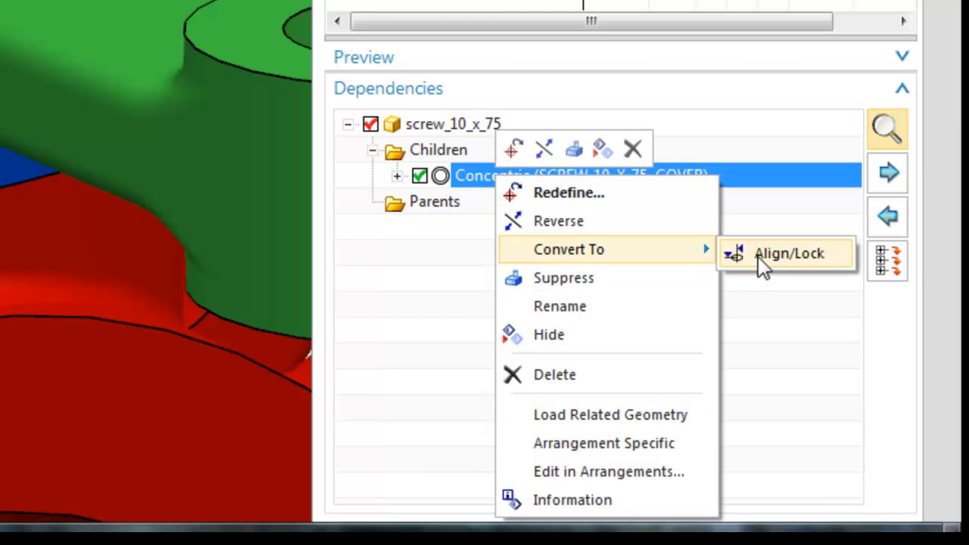
click(779, 255)
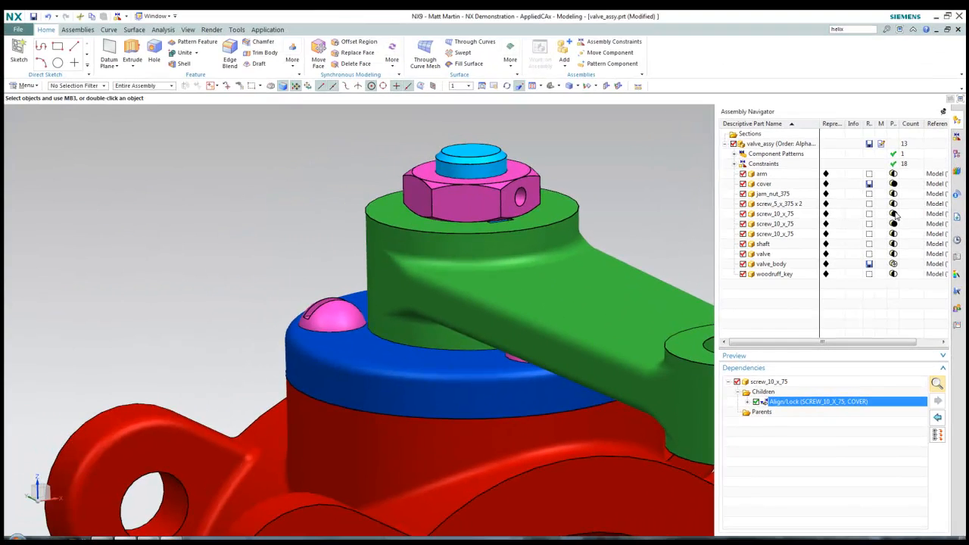
Convert the next cover screw's Concentric constraint to Align/Lock as well
key(Escape)
middle_drag(700, 191, 515, 307)
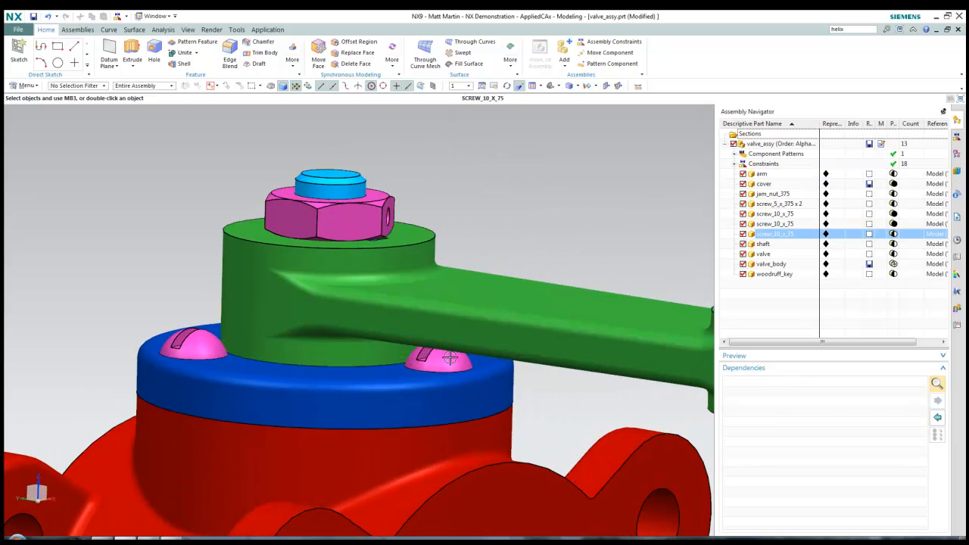
click(449, 357)
right_click(829, 401)
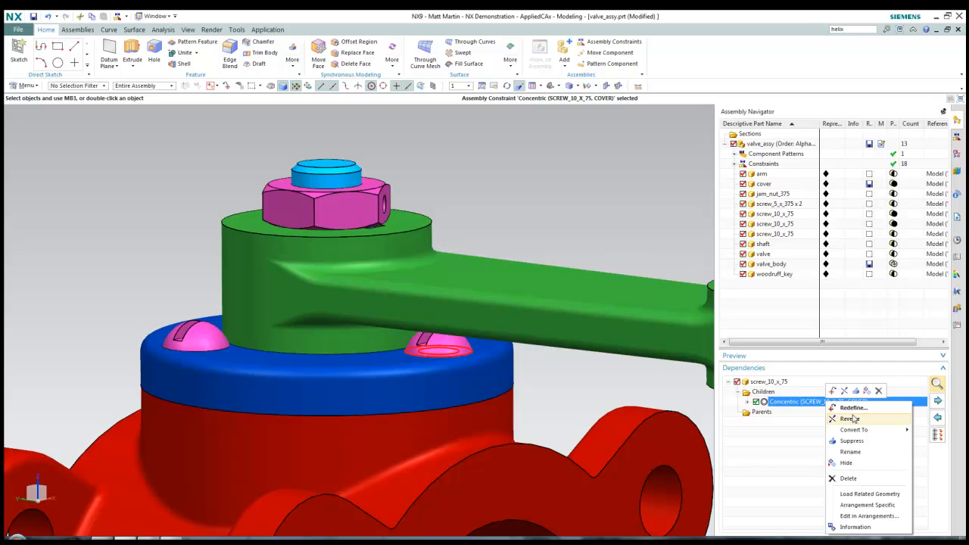
mouse_move(863, 430)
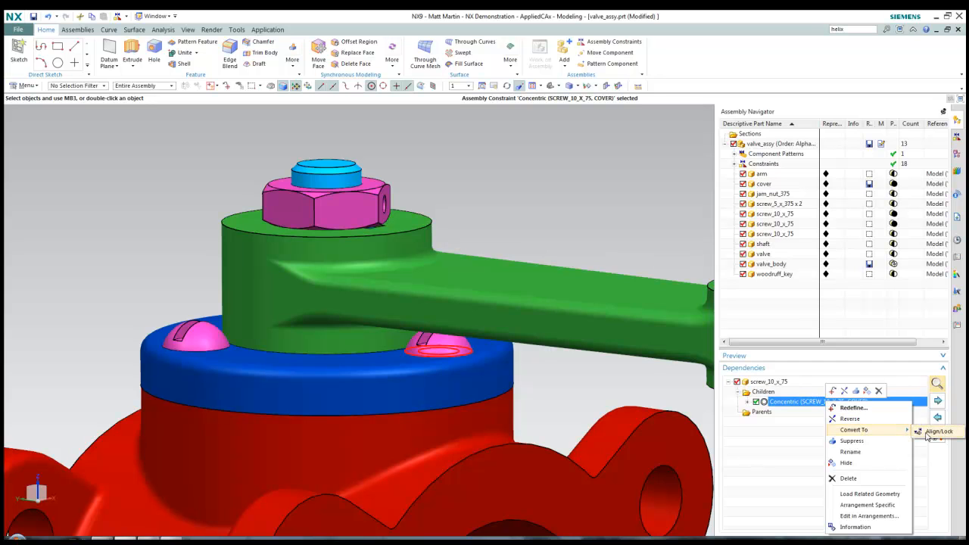
click(936, 432)
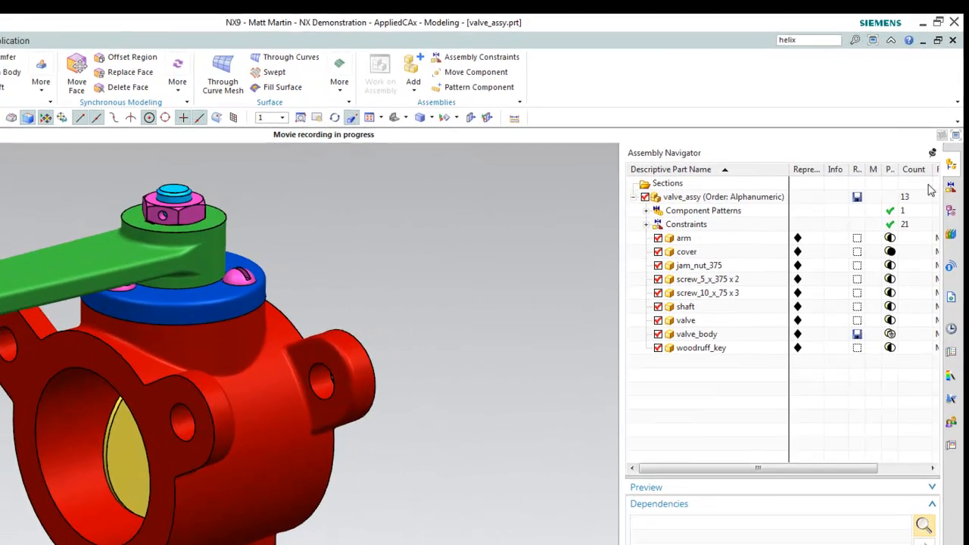
Show the Constraint Navigator and expand valve_body to list its constraints
click(954, 135)
right_click(746, 171)
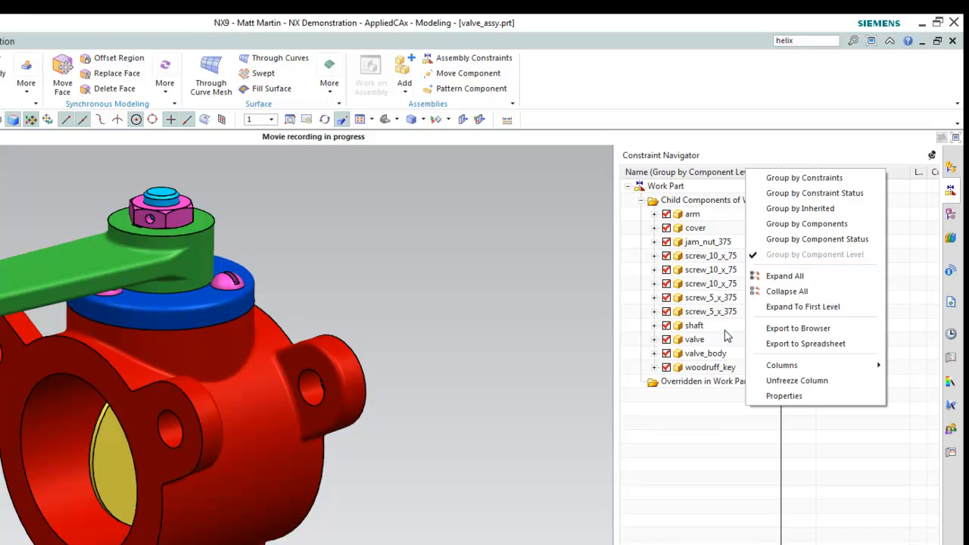
click(690, 430)
click(690, 355)
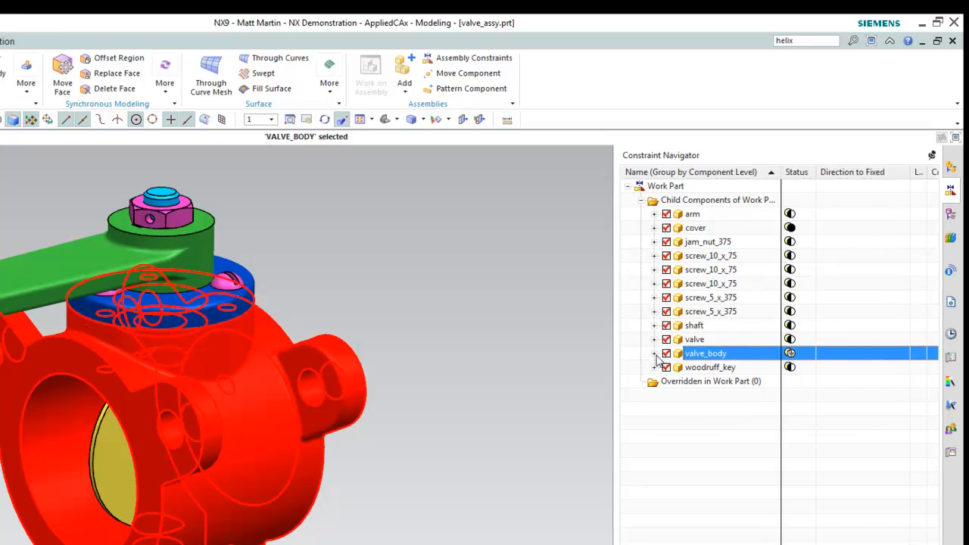
click(655, 354)
Step through valve_body's Fix, Concentric and Align (SCREW_10_X_75) constraints
click(830, 451)
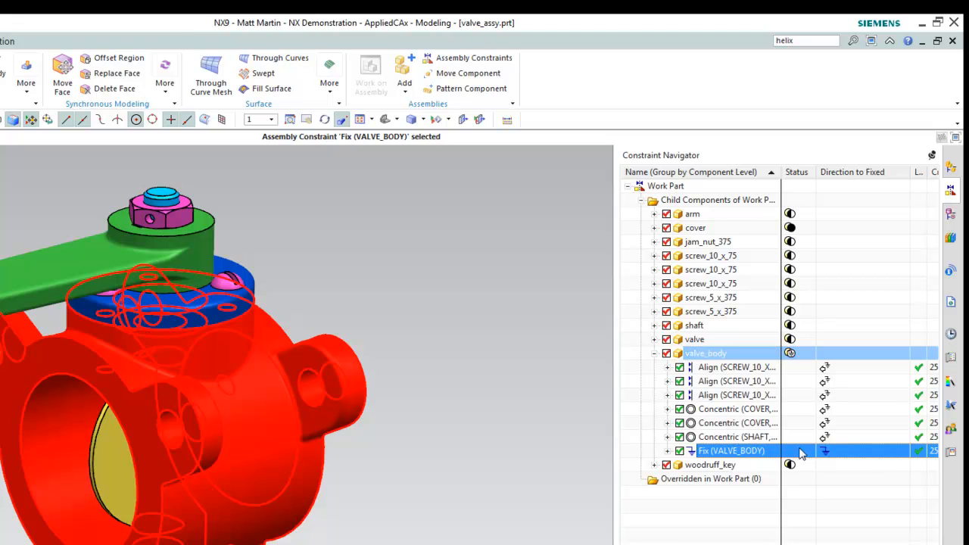
click(825, 439)
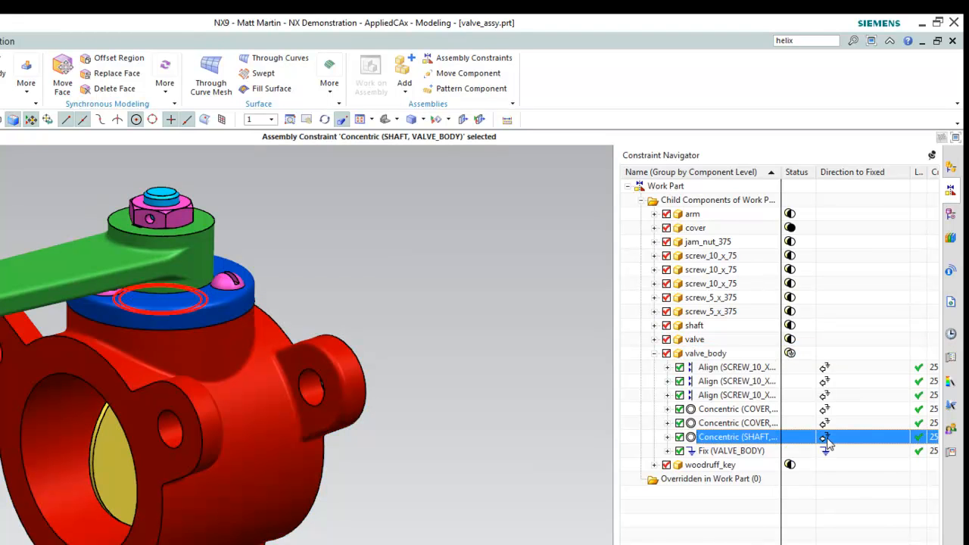
click(829, 423)
click(827, 409)
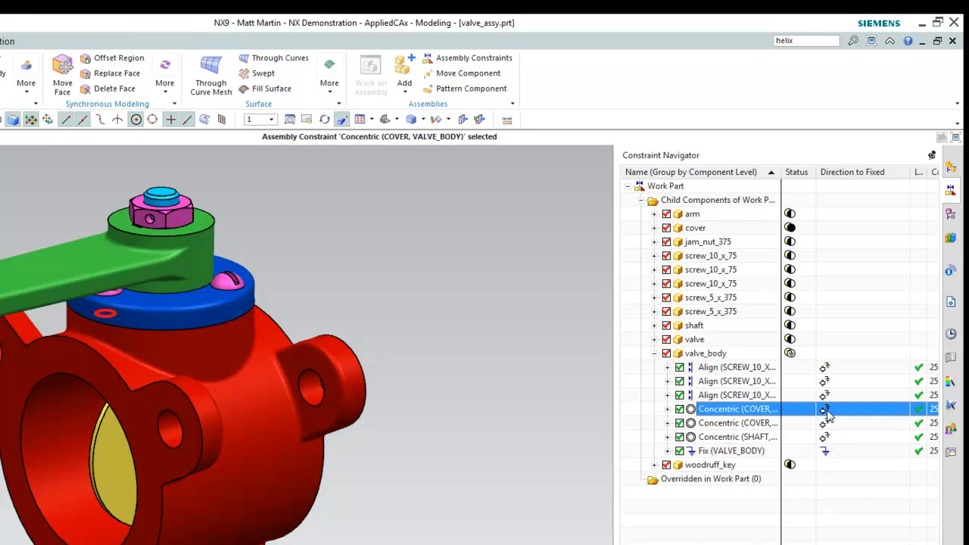
key(Up)
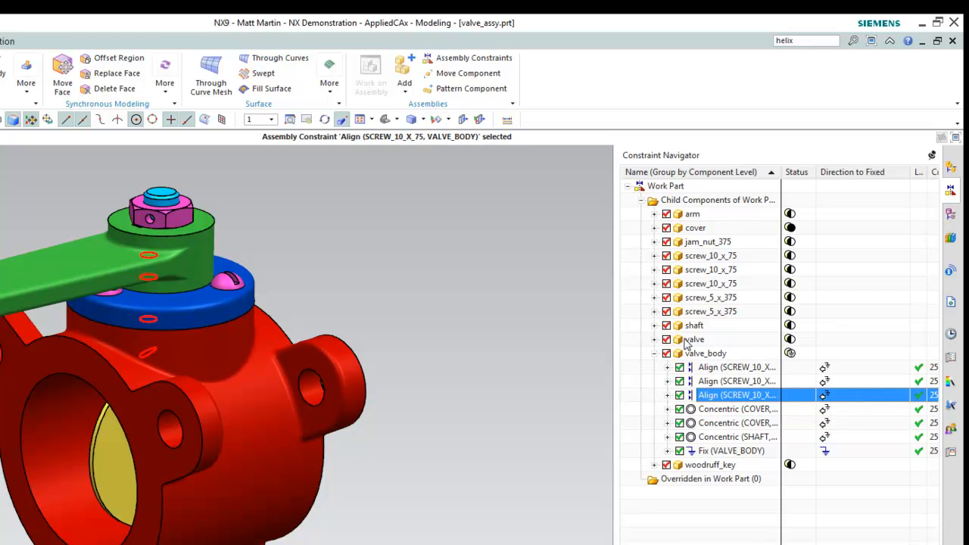
Expand shaft and review its Concentric constraints with valve_body and JAM_NUT_375
click(655, 325)
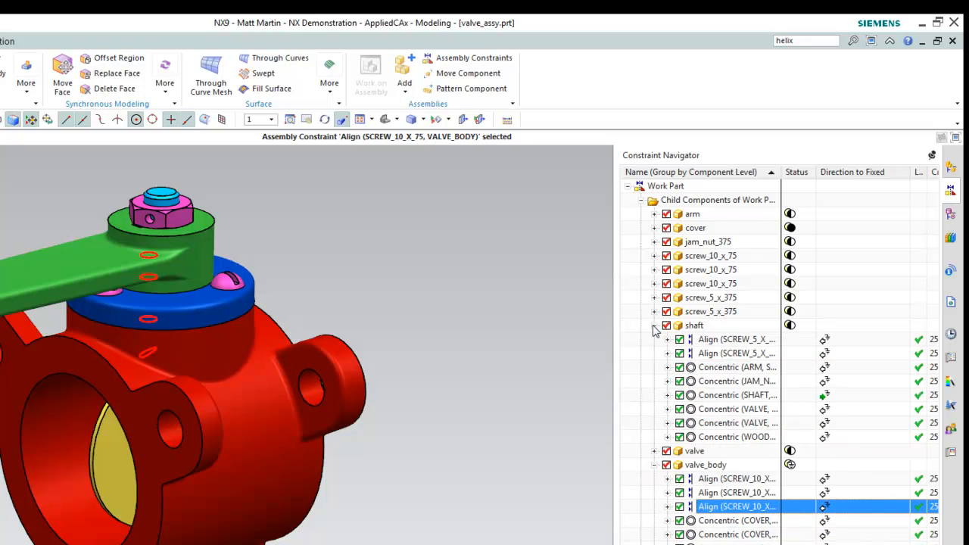
click(825, 398)
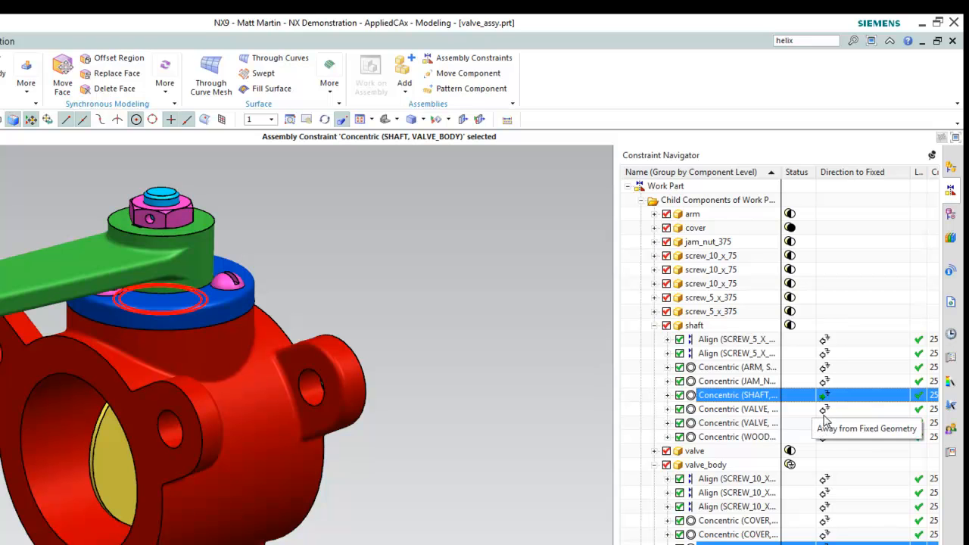
click(825, 381)
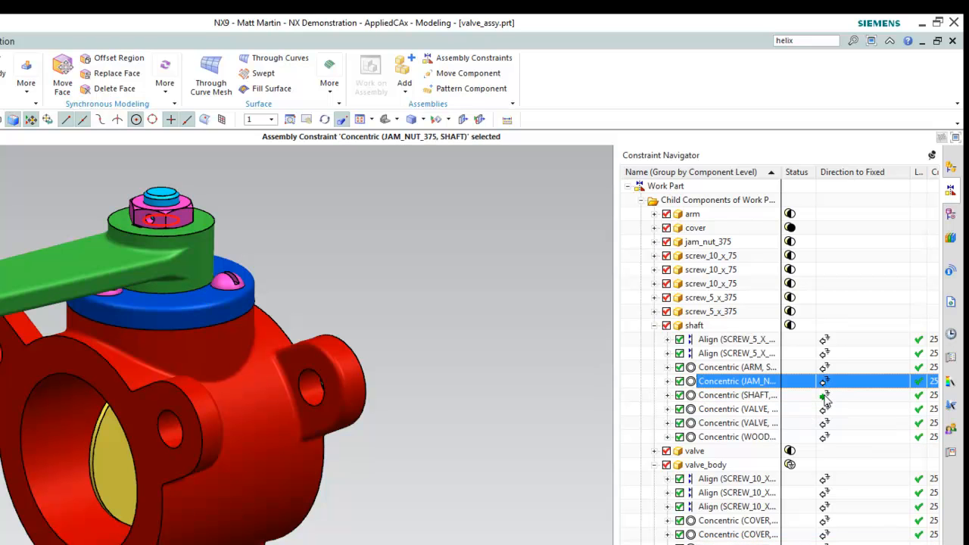